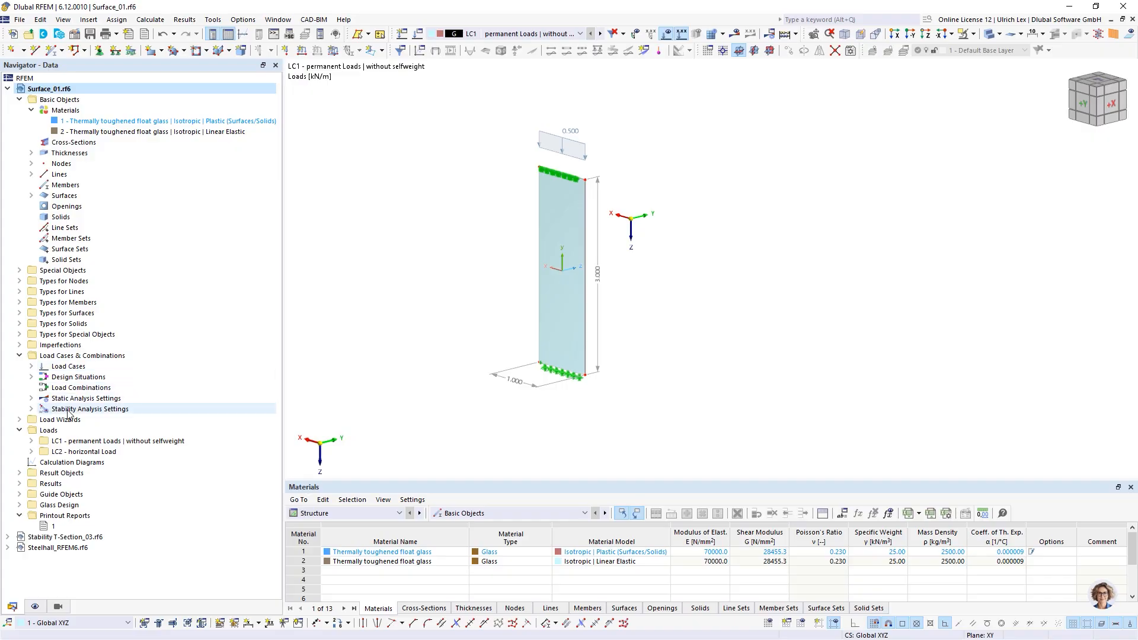
Open the stability analysis settings of load case LC1 for editing and select Eigenvalue method (linear) as the analysis type.
click(32, 409)
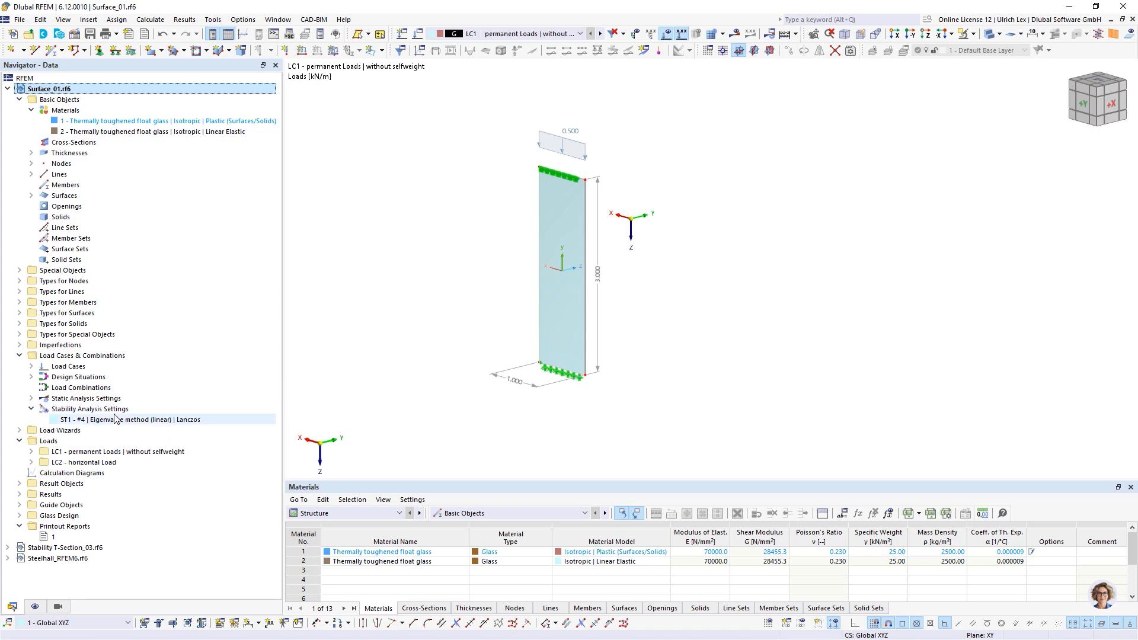
click(32, 409)
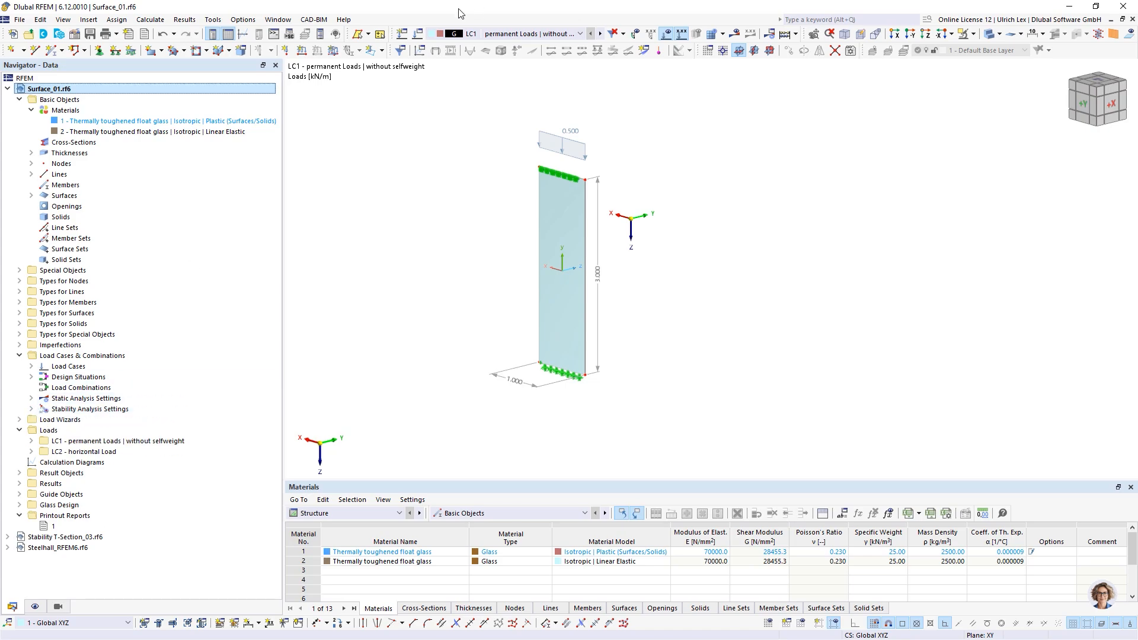
click(418, 33)
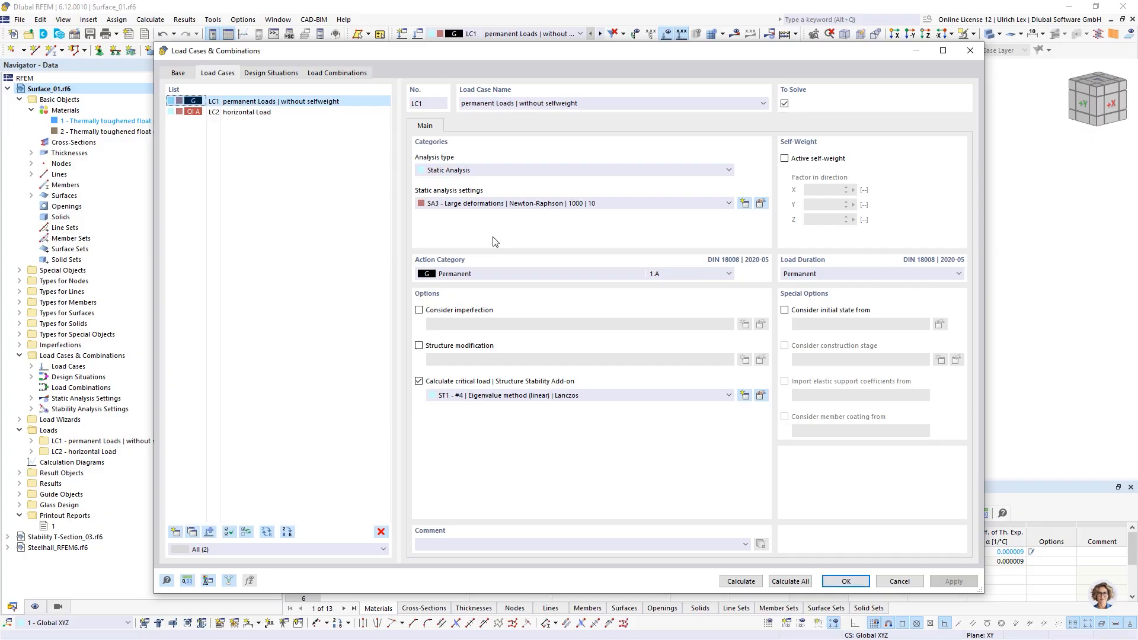
drag(378, 52, 316, 45)
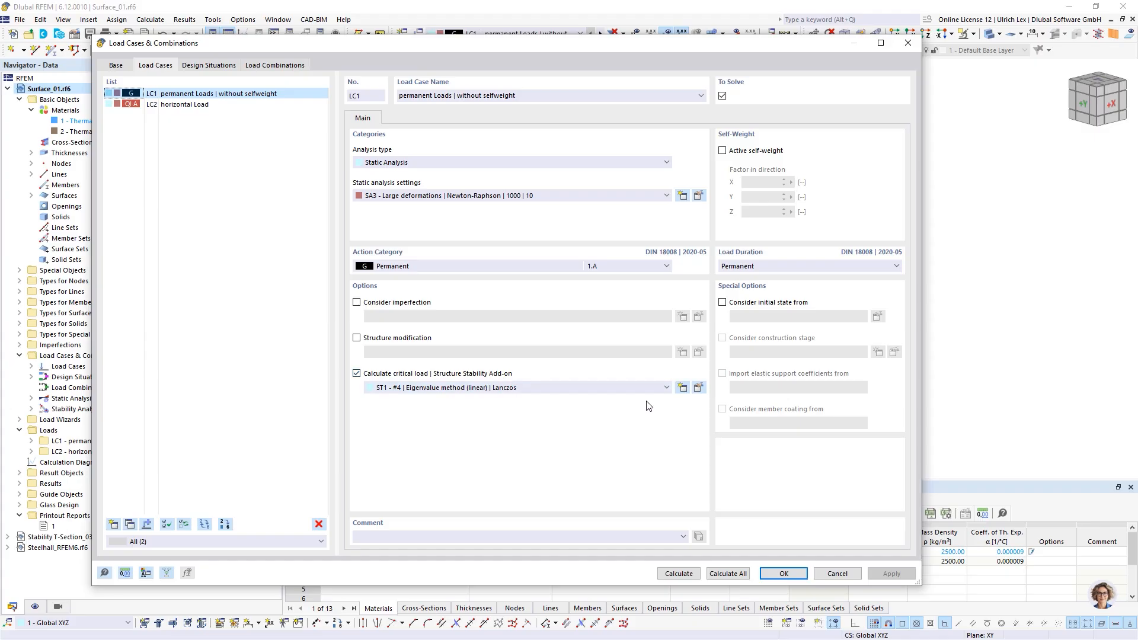
click(698, 388)
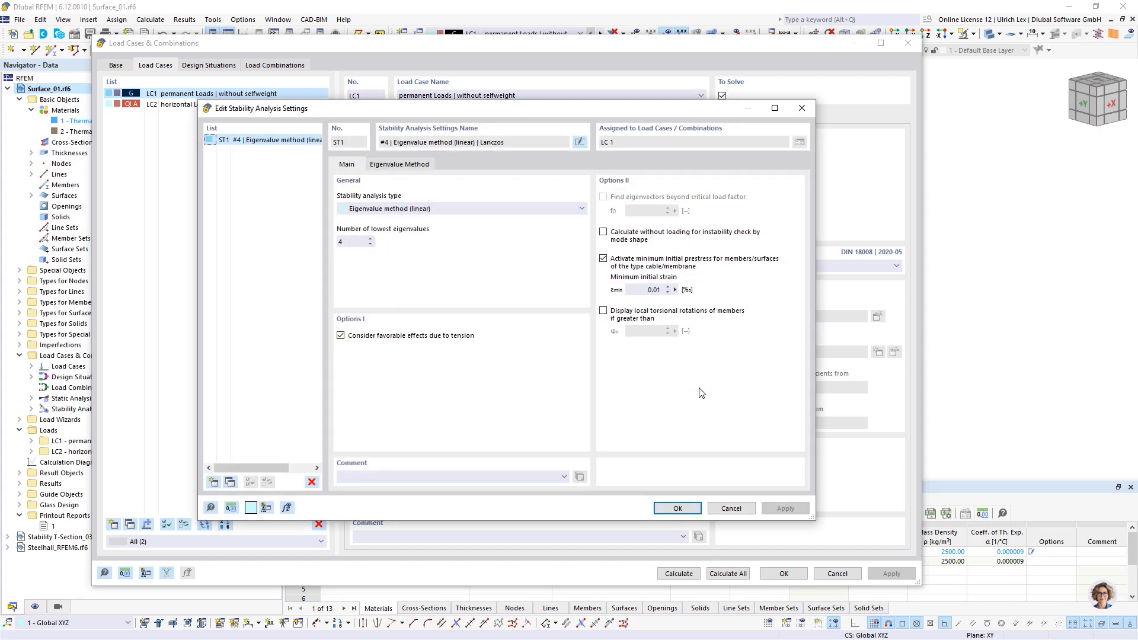
drag(548, 117, 633, 145)
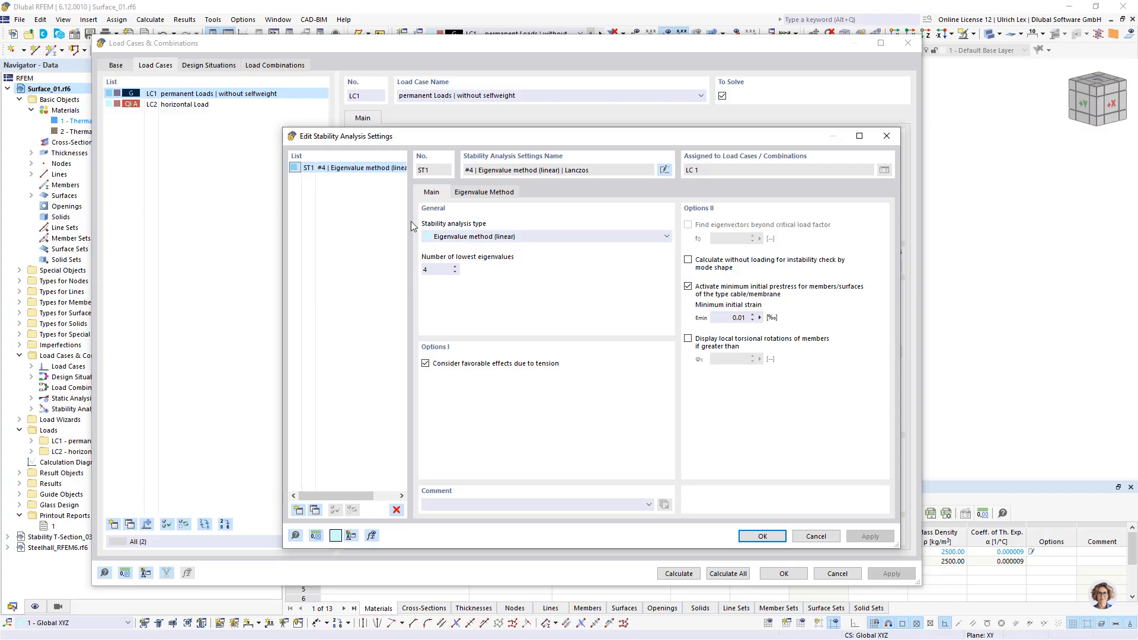
click(528, 236)
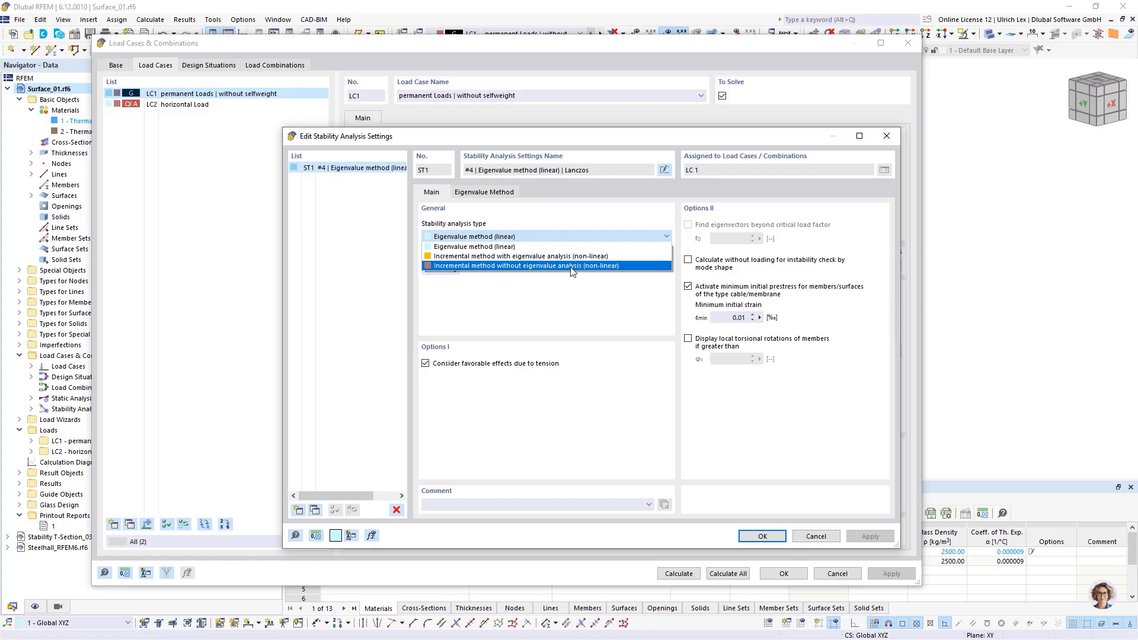
click(470, 250)
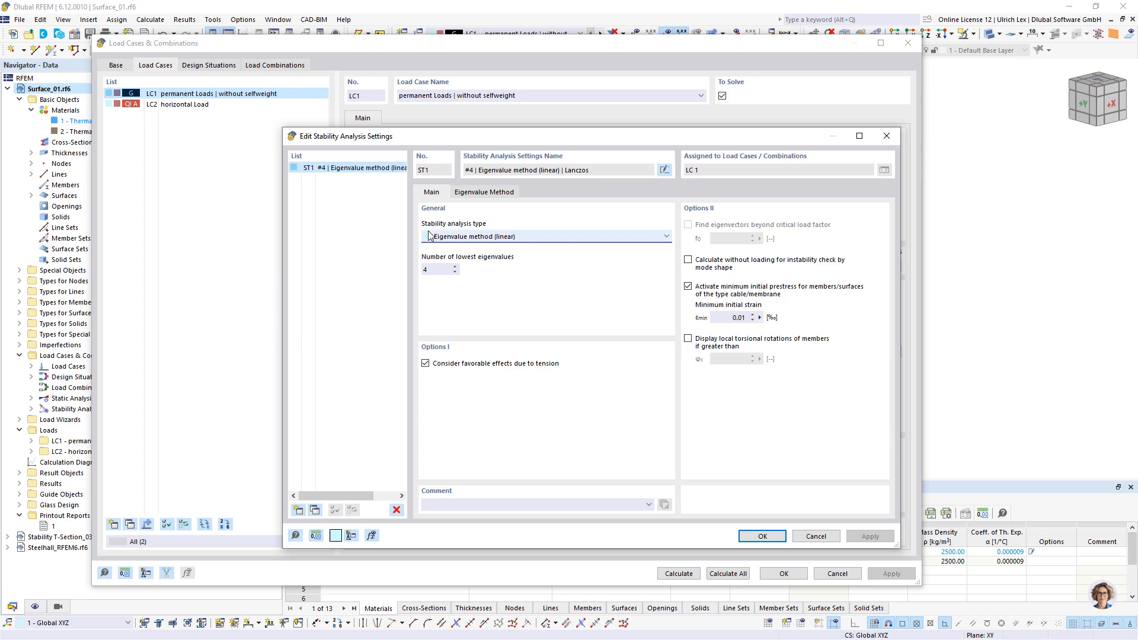
Choose Lanczos as the eigenvalue method for stability analysis settings ST1 and confirm the settings.
click(495, 193)
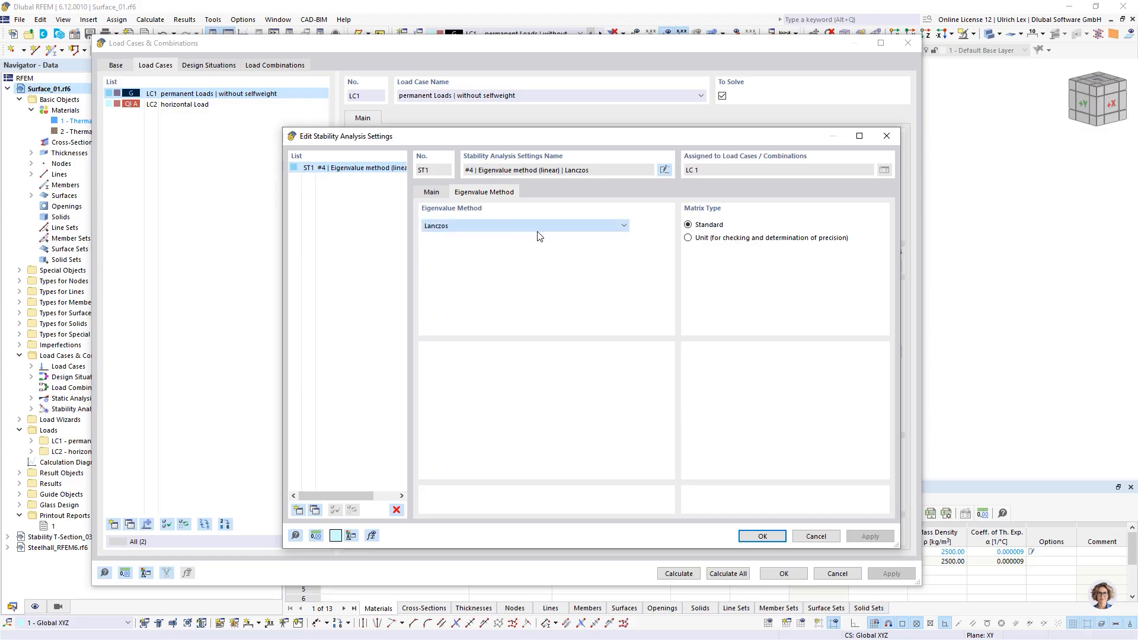
click(593, 226)
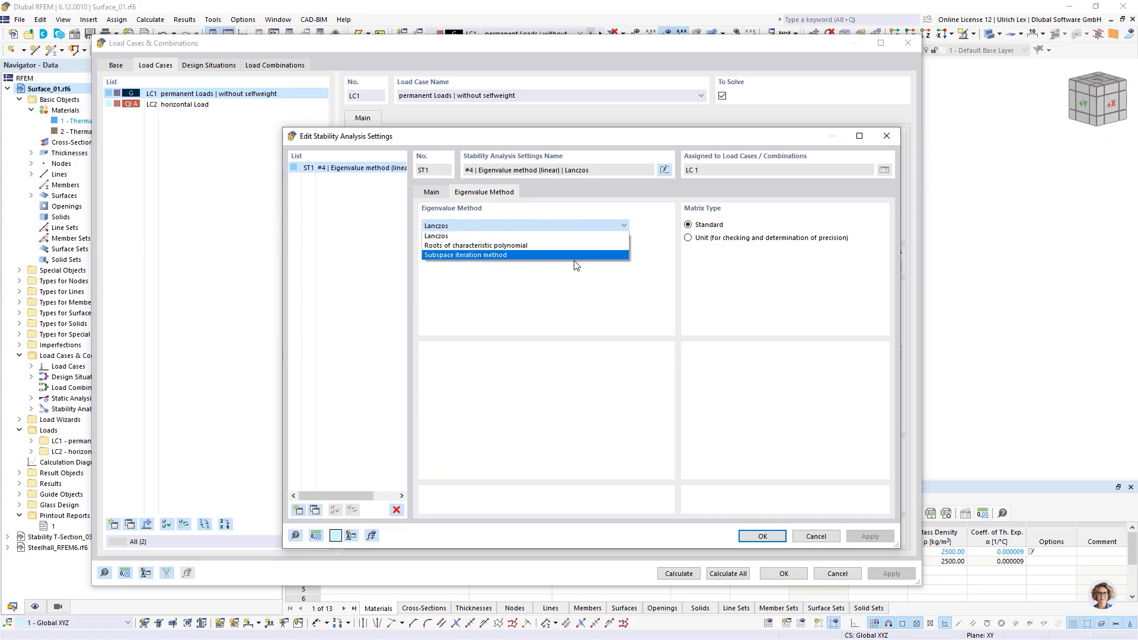
click(564, 240)
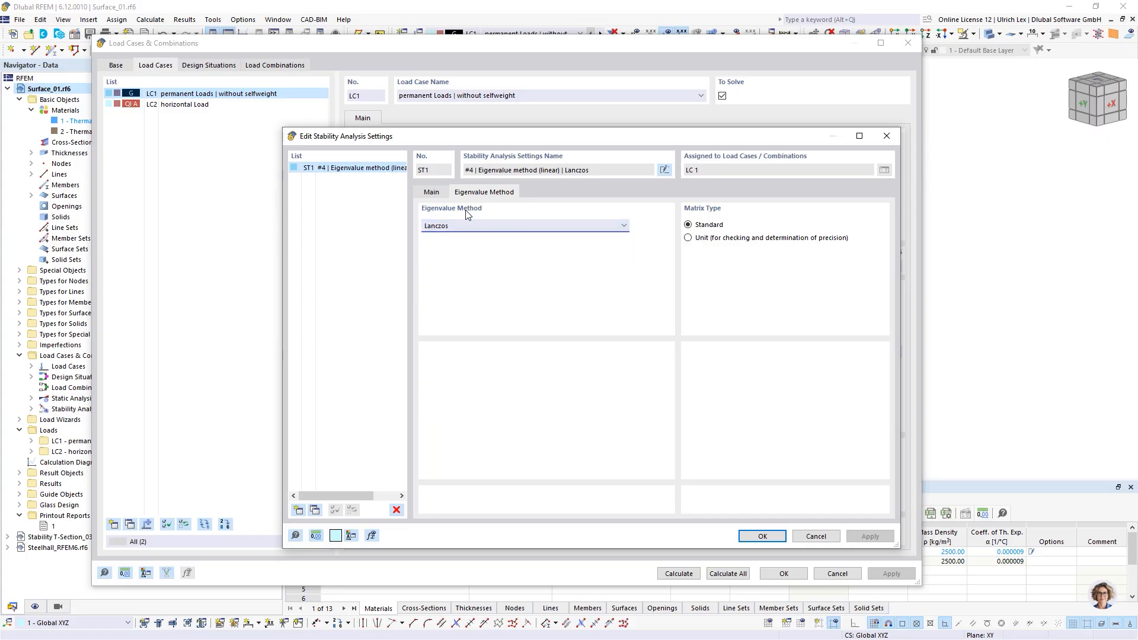
click(432, 193)
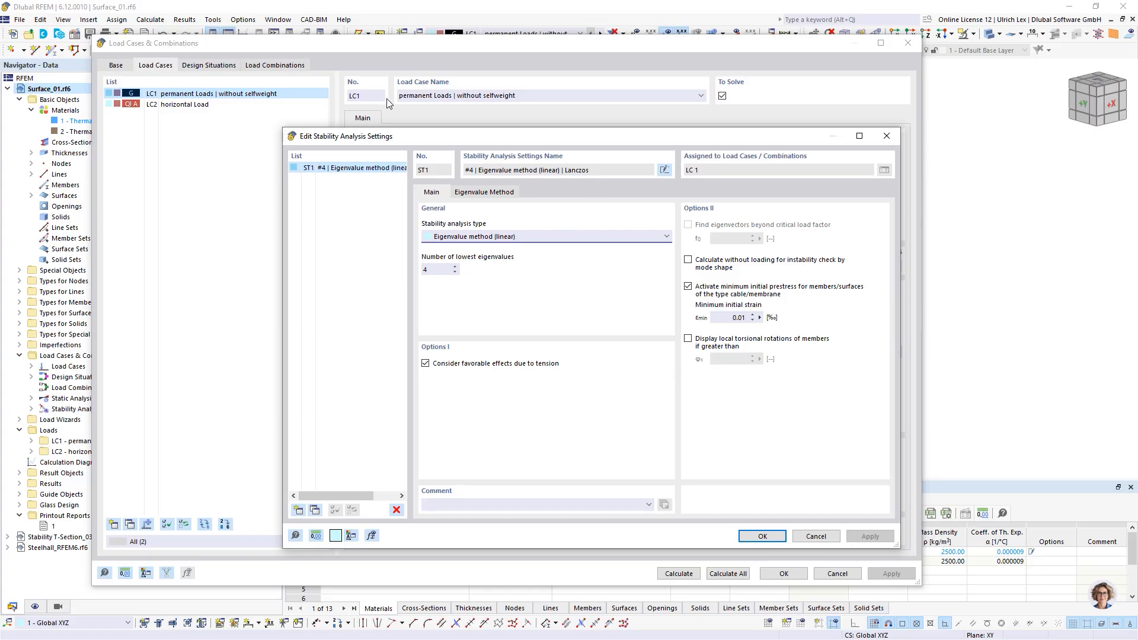
drag(608, 141, 566, 95)
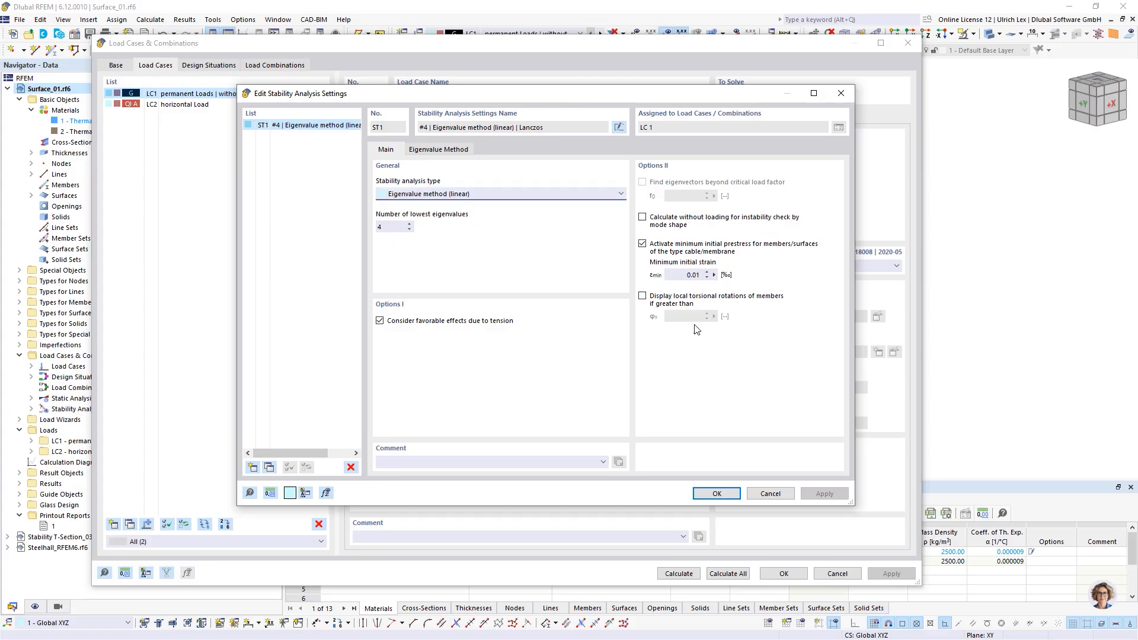
click(734, 492)
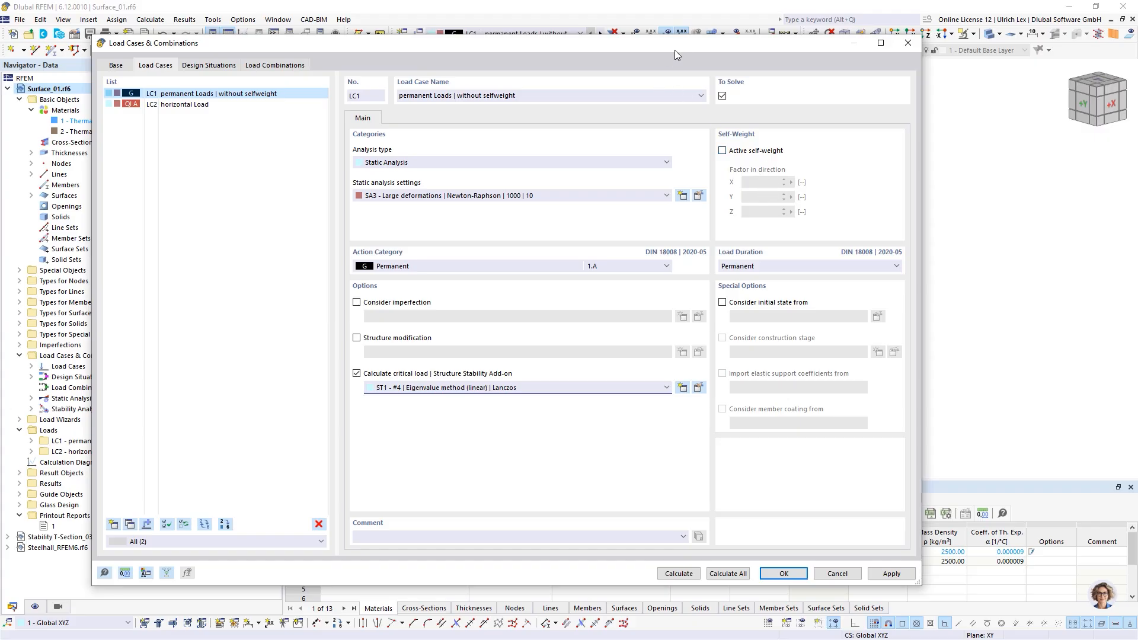
Calculate load case LC1 from the load cases and combinations settings.
drag(674, 50, 757, 33)
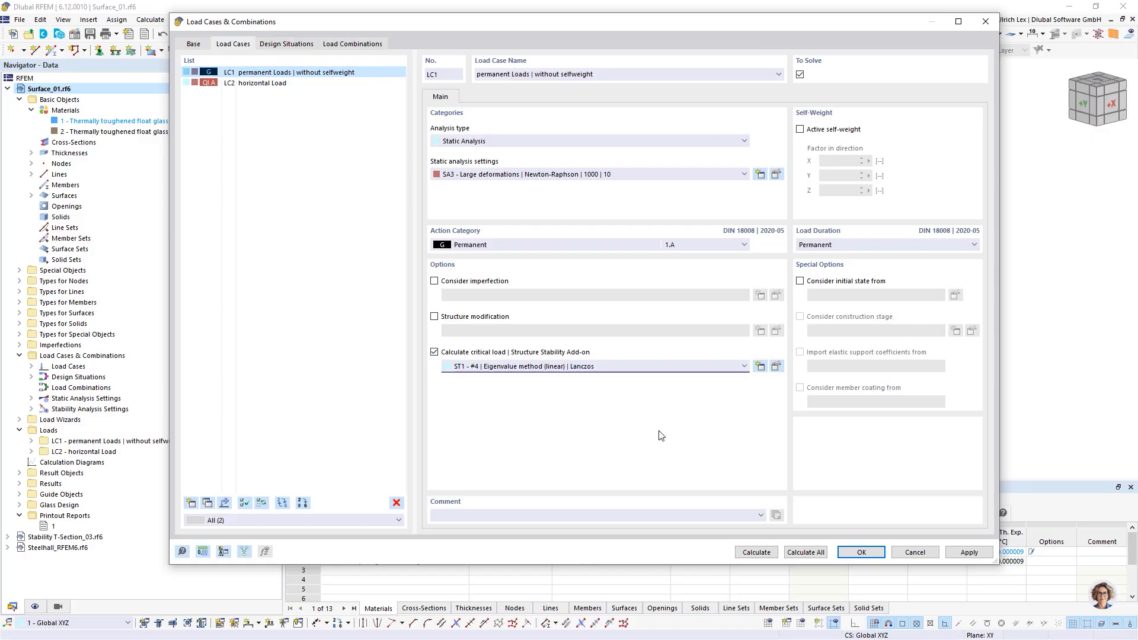
click(765, 552)
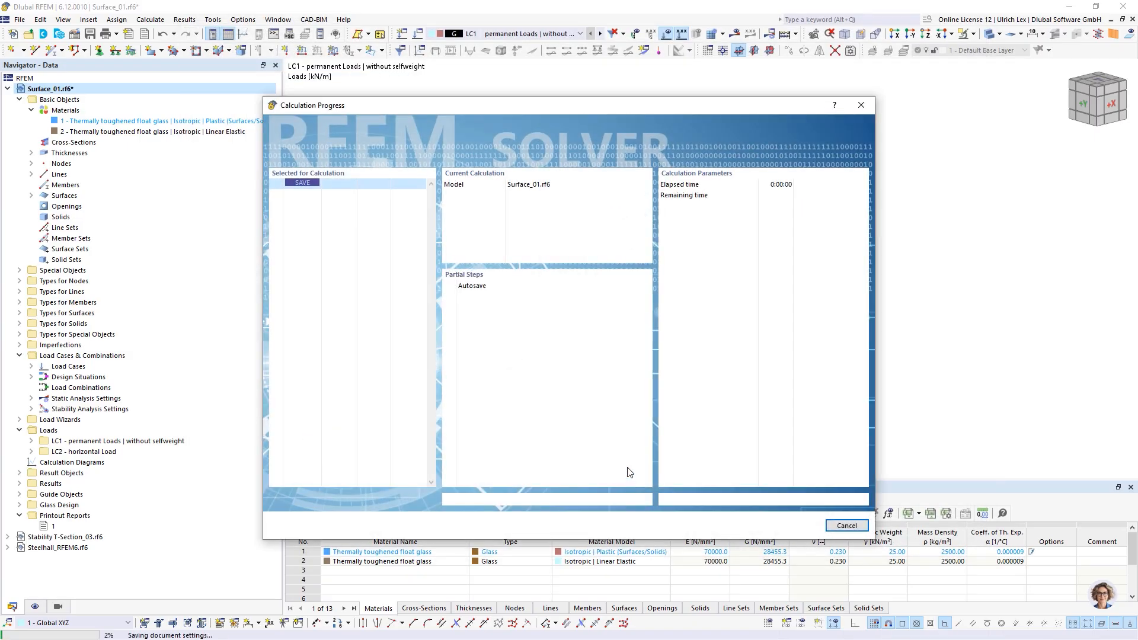
drag(569, 107, 605, 80)
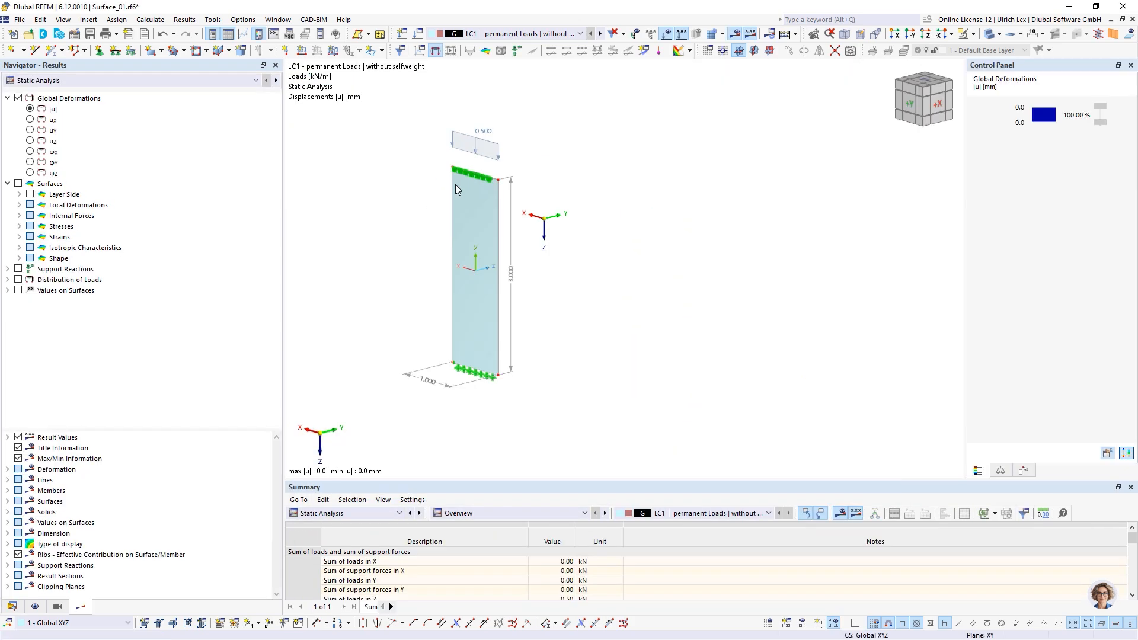
Display the stability analysis results of load case LC1 in the model view.
scroll(381, 246, up, 1)
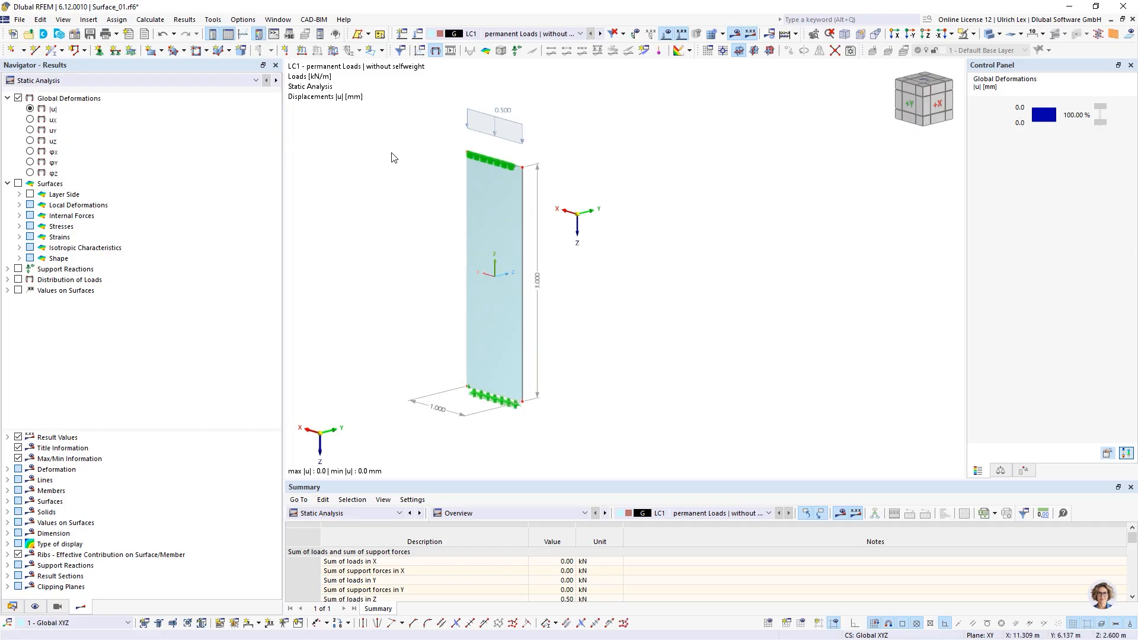
scroll(844, 230, down, 1)
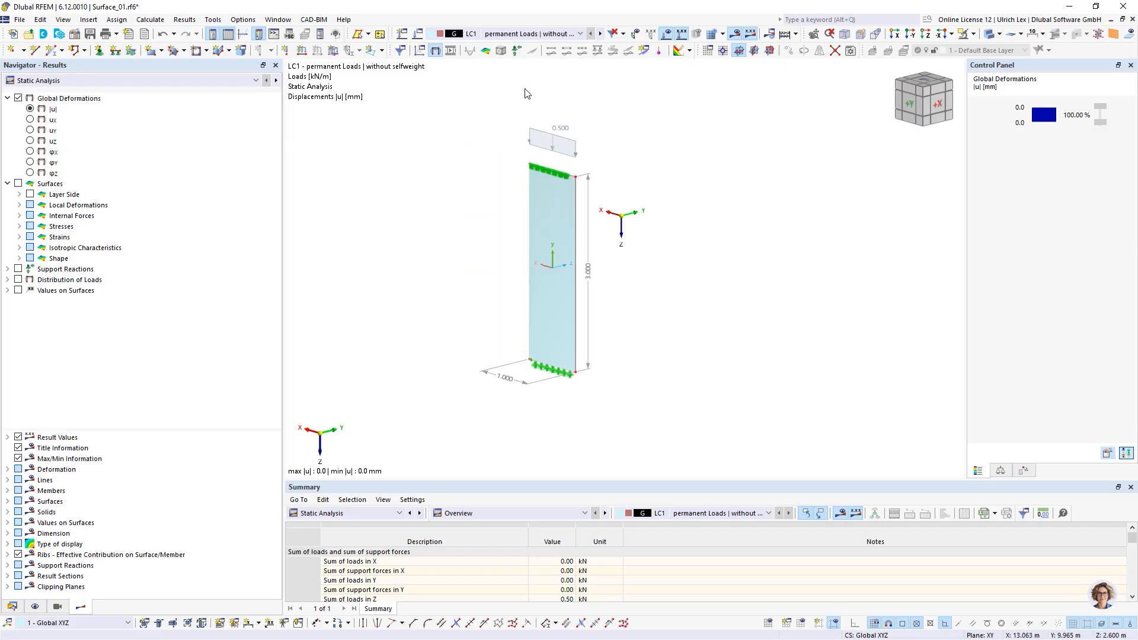
click(560, 33)
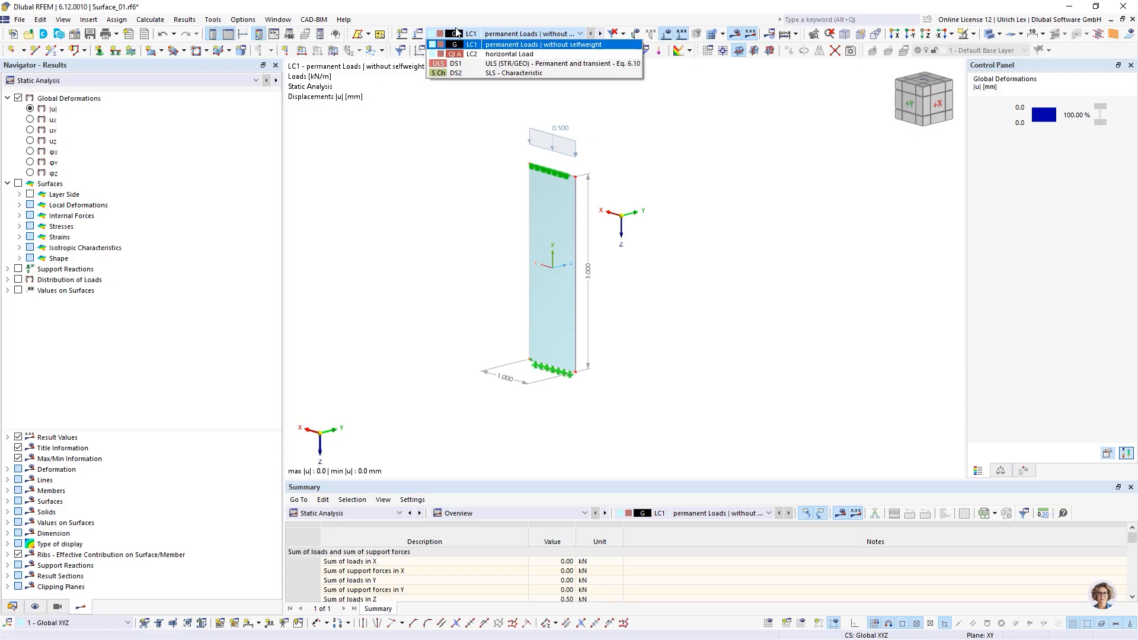
click(575, 34)
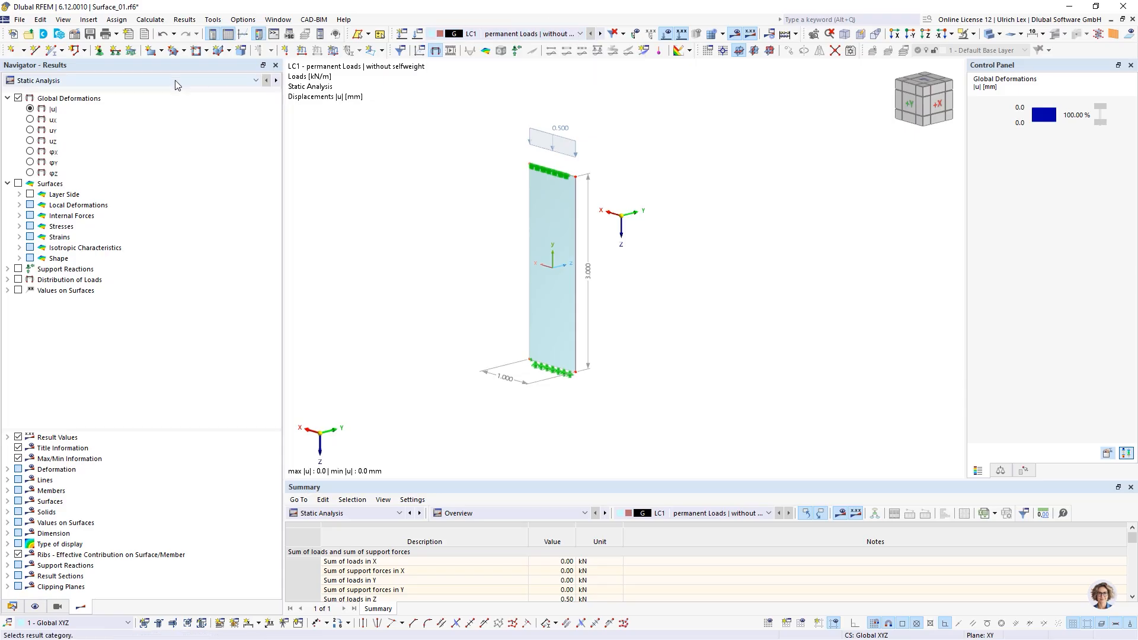
click(82, 83)
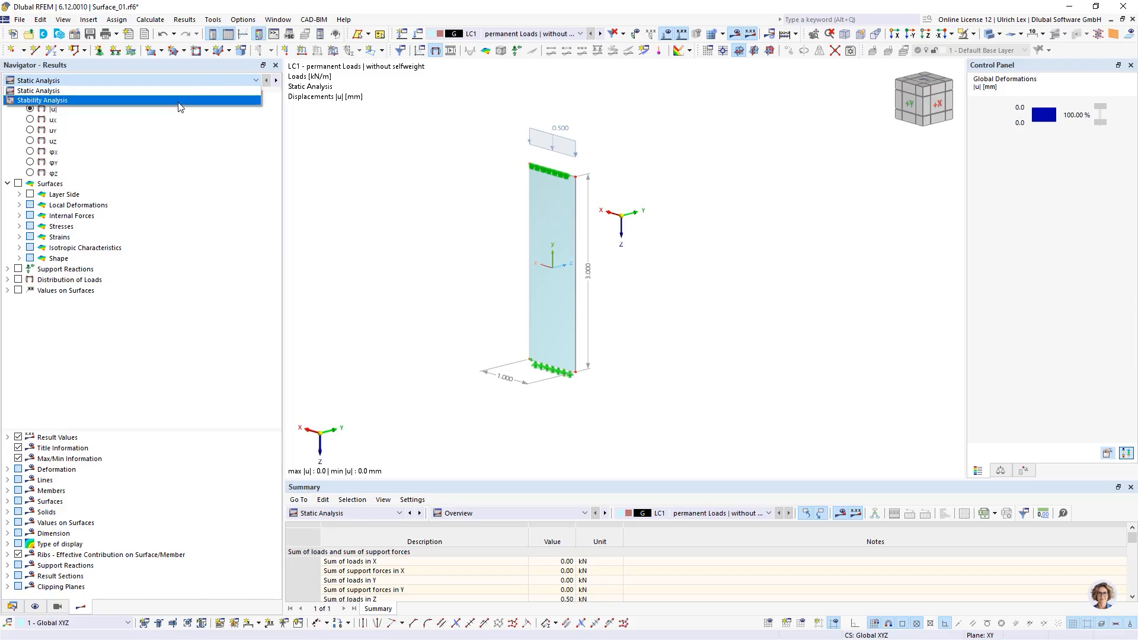
click(181, 101)
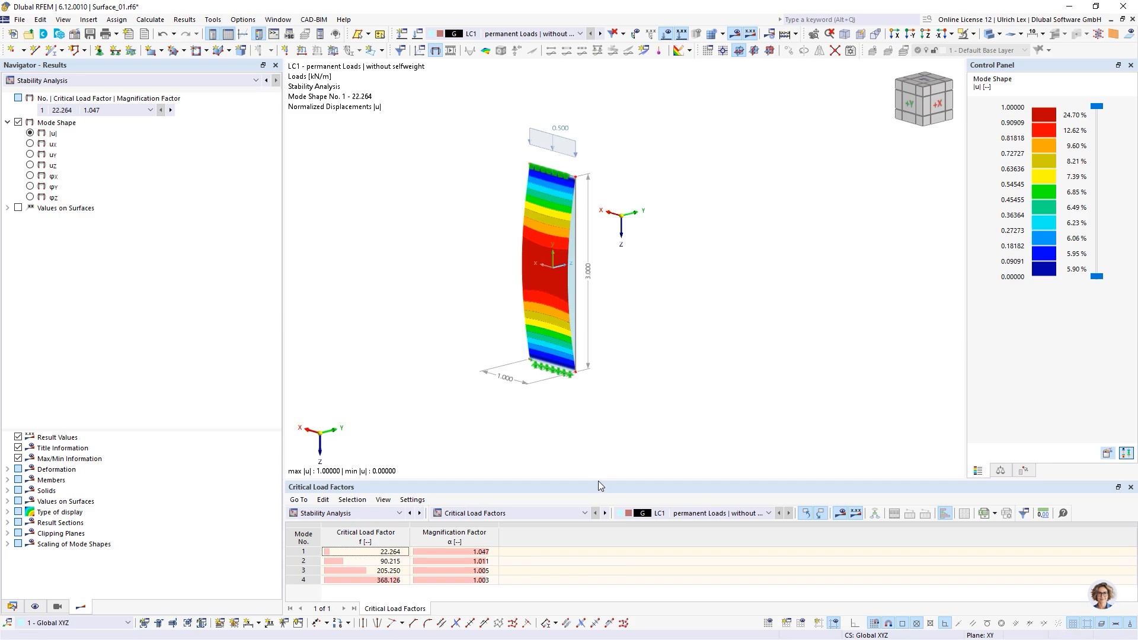
Enlarge the critical load factors table and check which table categories are available.
drag(597, 479, 593, 380)
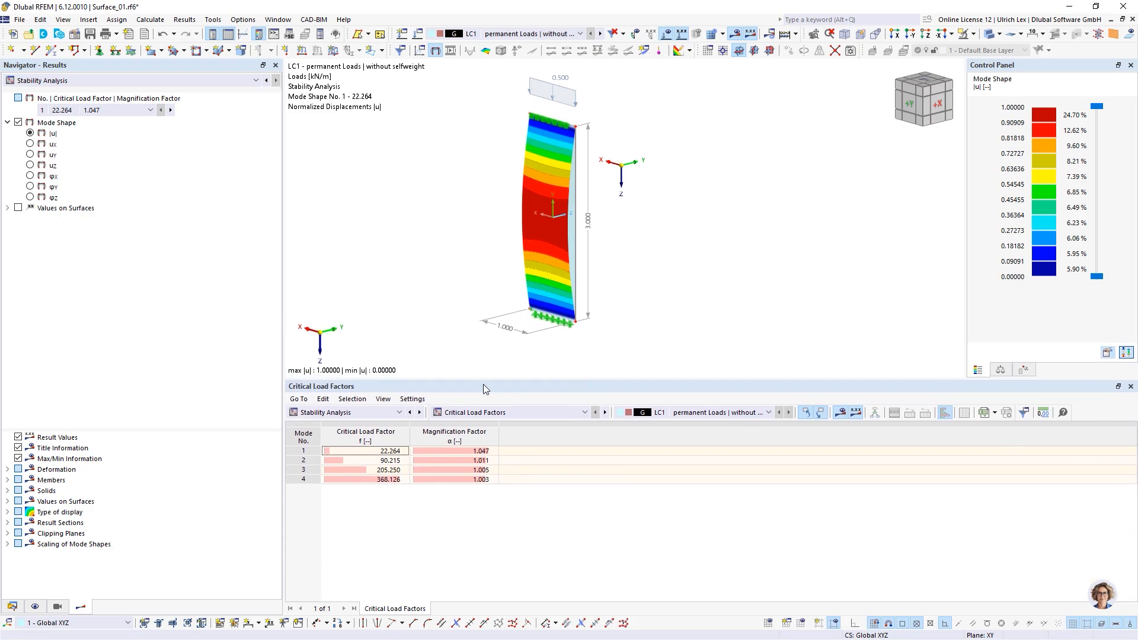
click(400, 413)
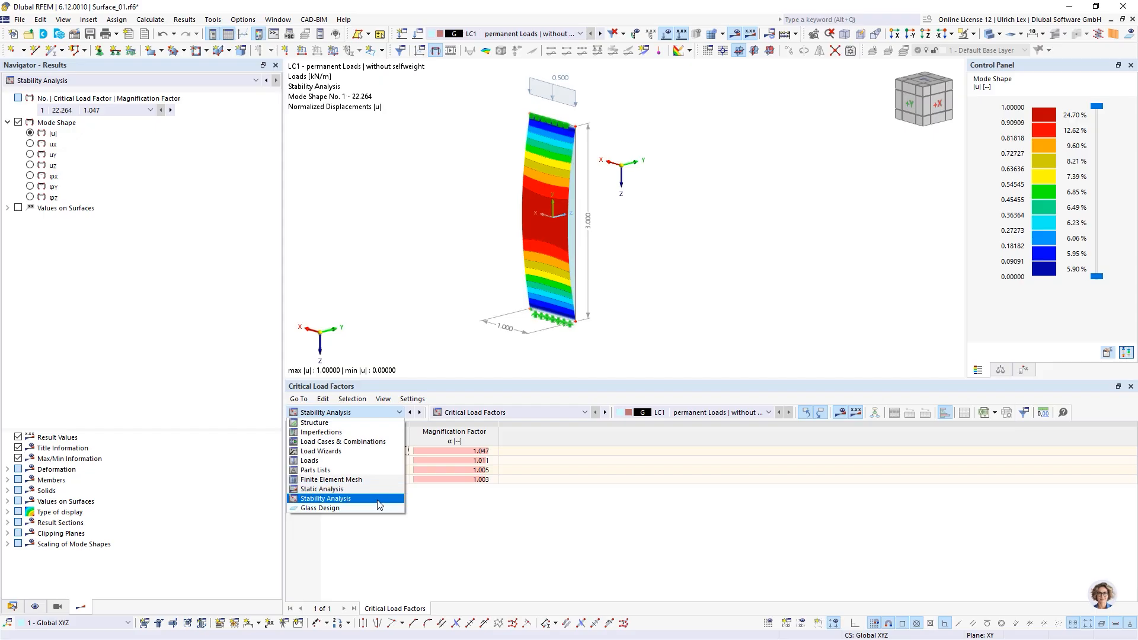
click(423, 326)
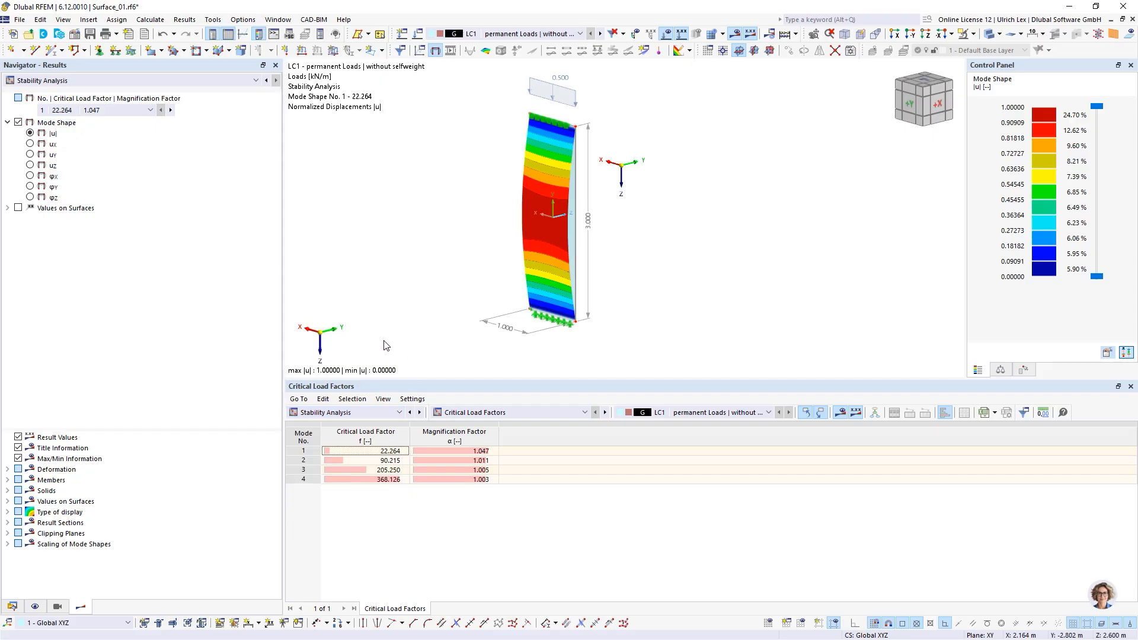
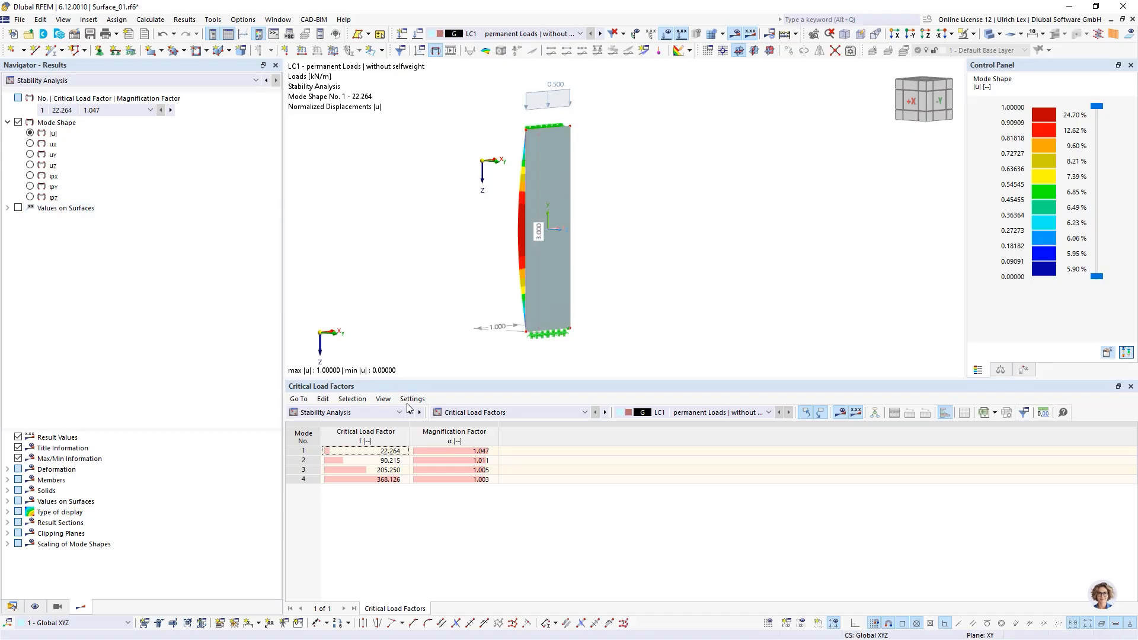
Switch the displayed results back to Static Analysis and view the glass plate obliquely from its +Y and +X sides.
click(386, 415)
click(386, 415)
click(82, 81)
click(81, 95)
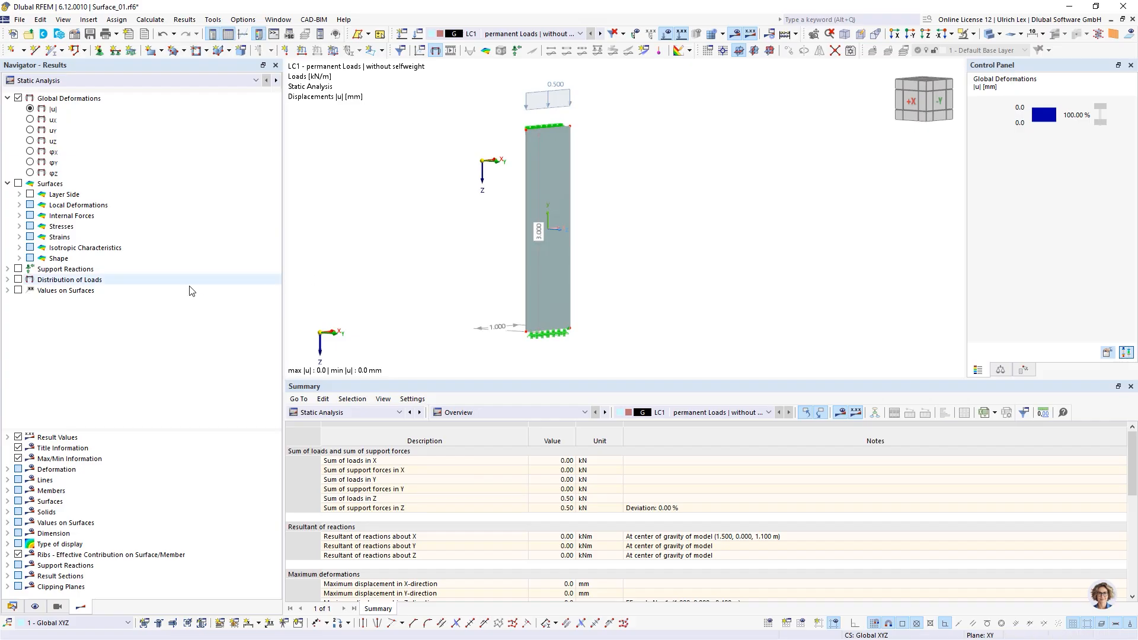
ctrl+middle_drag(380, 255, 589, 282)
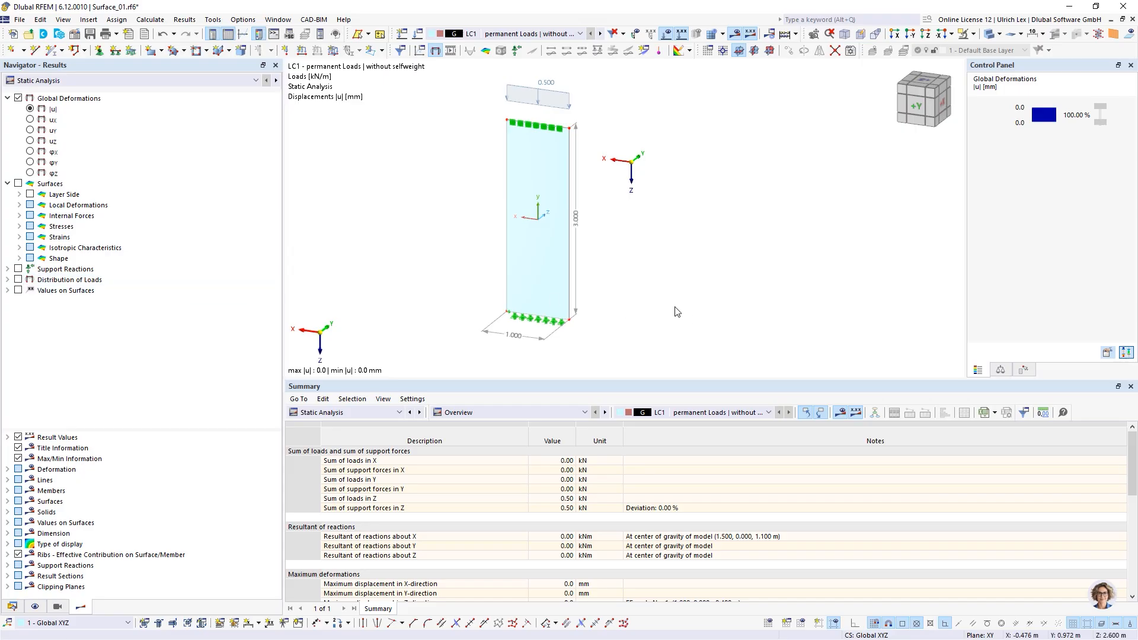
ctrl+middle_drag(658, 305, 592, 297)
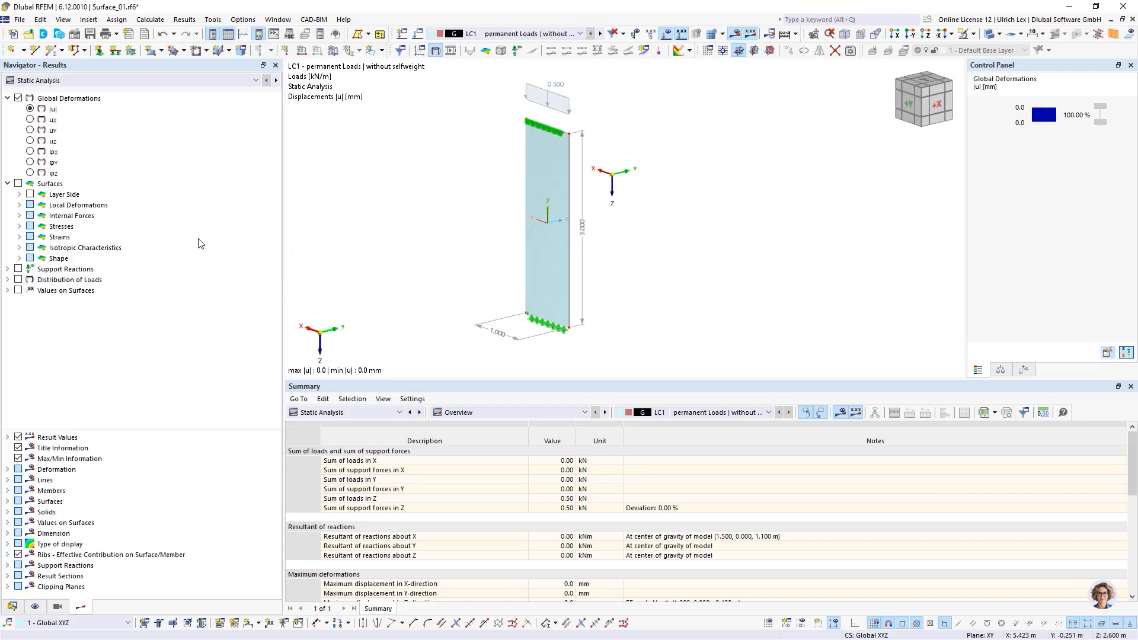
Examine the support reactions of load case LC1 on the plate, then hide them.
click(18, 270)
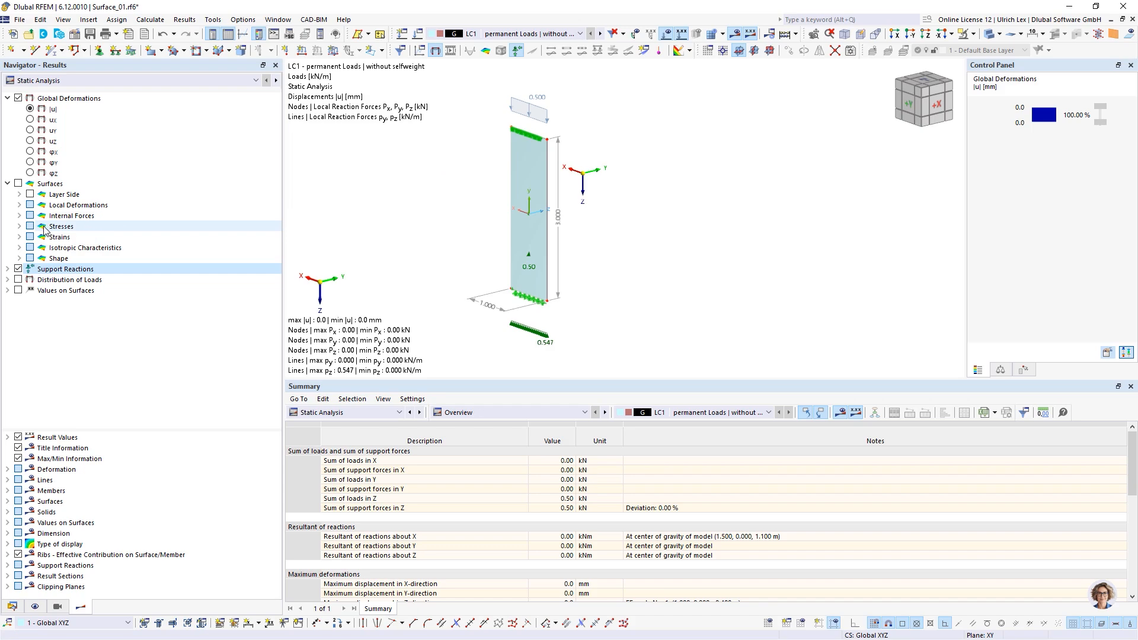
click(19, 269)
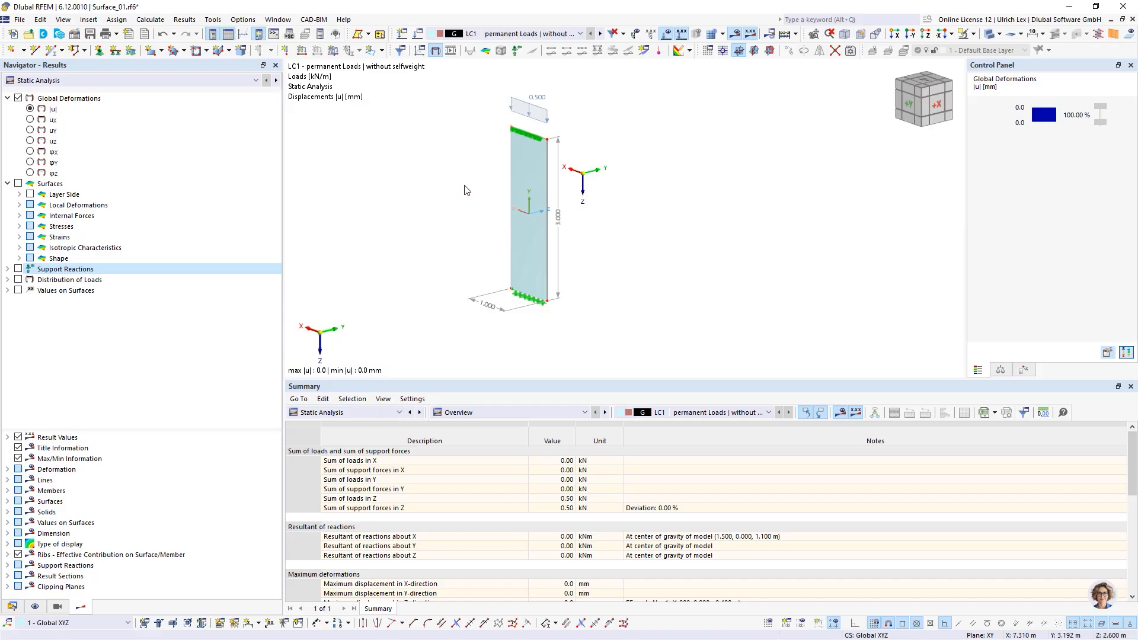
ctrl+middle_drag(437, 220, 462, 214)
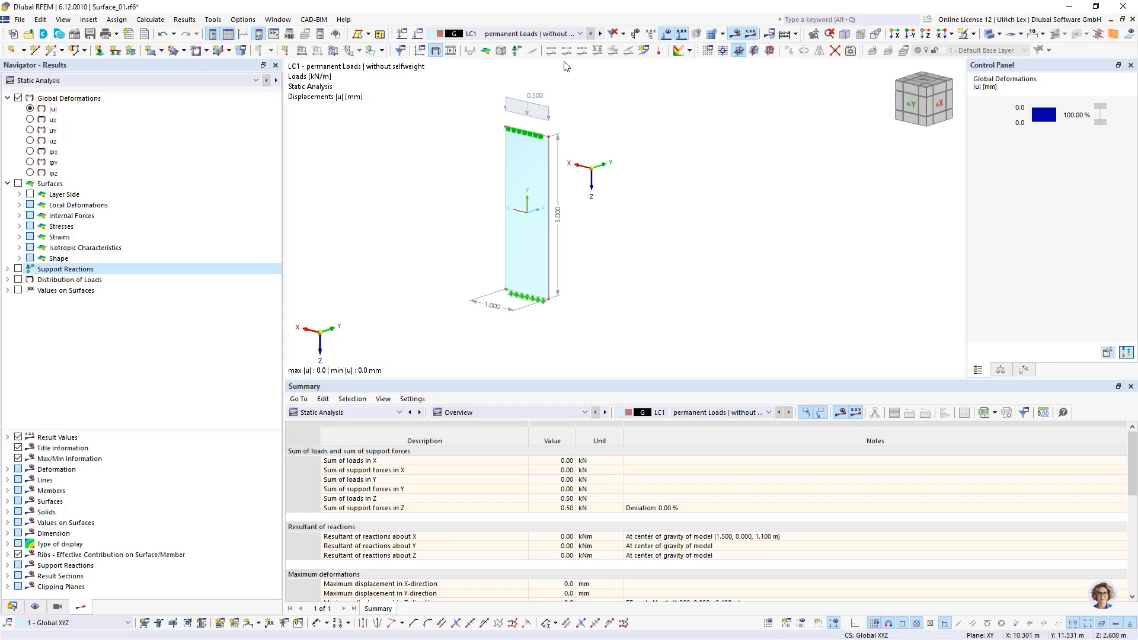
click(566, 34)
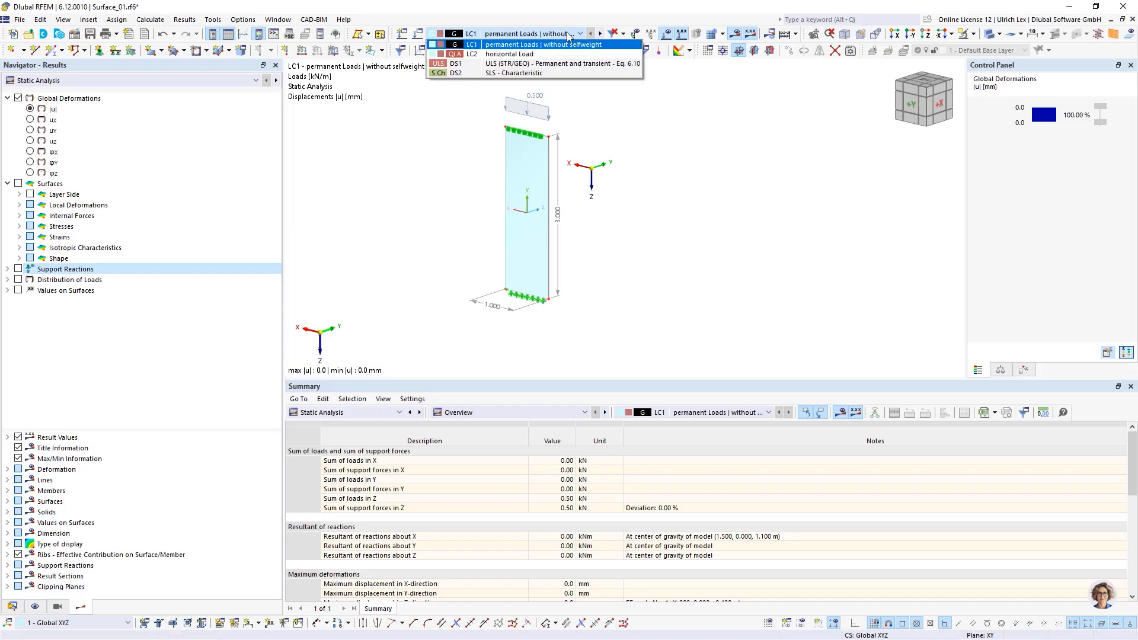
click(568, 37)
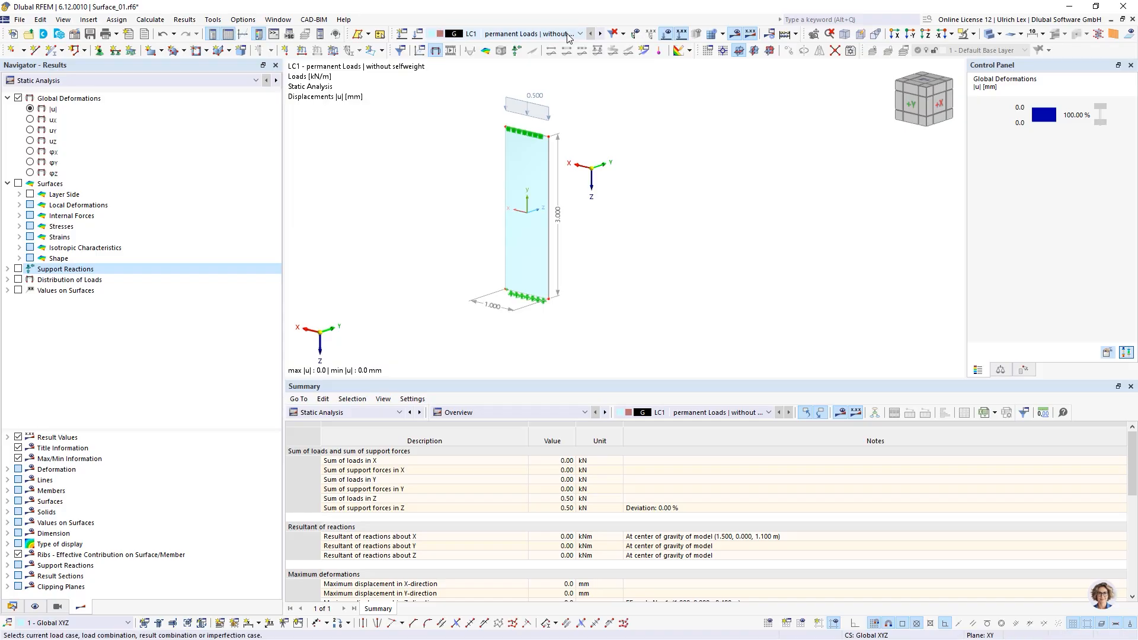
Review the static analysis settings SA3 assigned to load case LC1, including analysis type, iterative method and load increments.
click(568, 37)
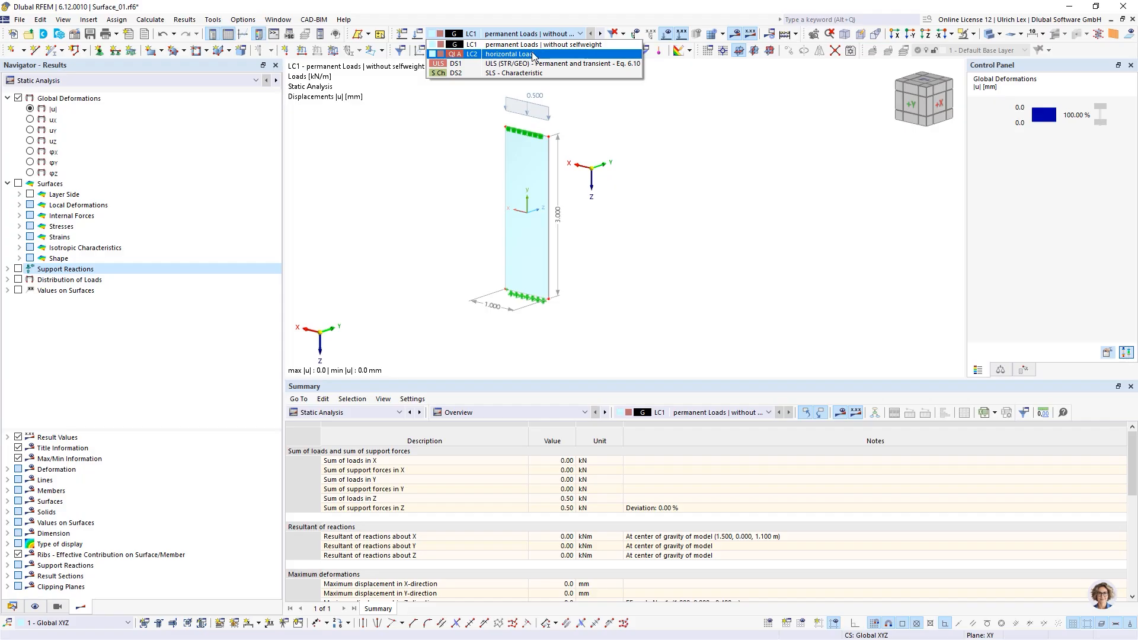
click(669, 129)
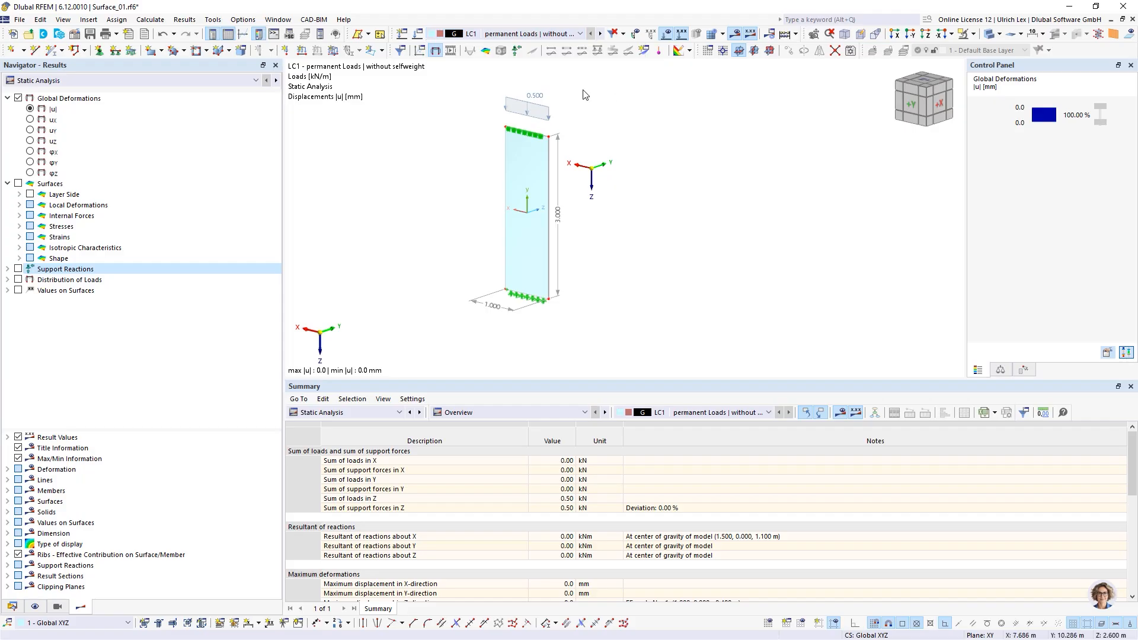
click(419, 35)
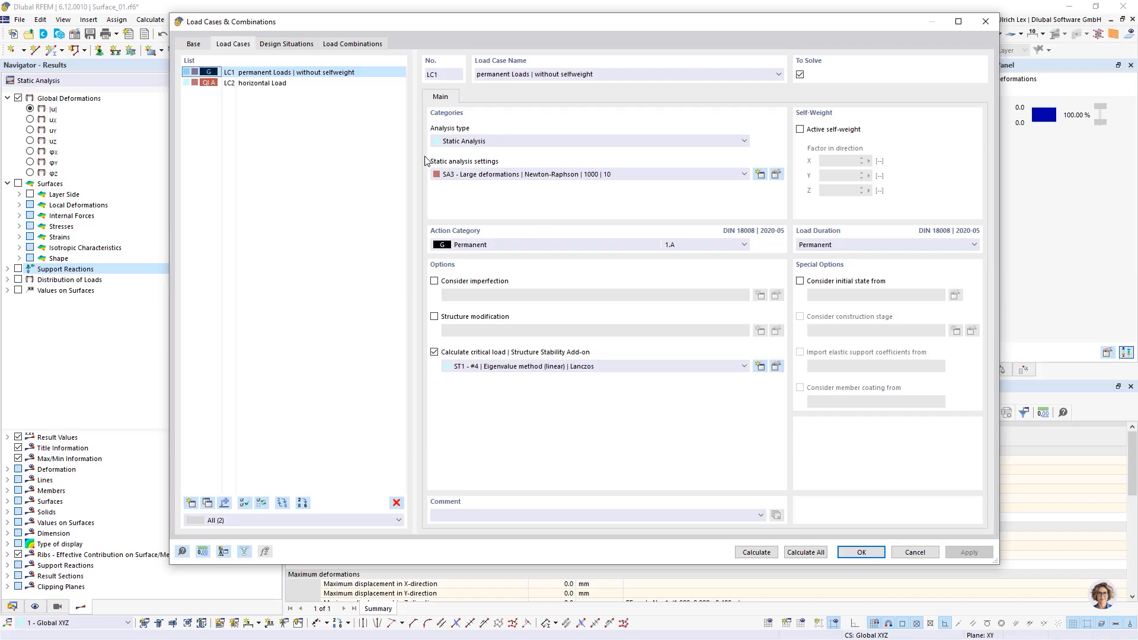
click(775, 174)
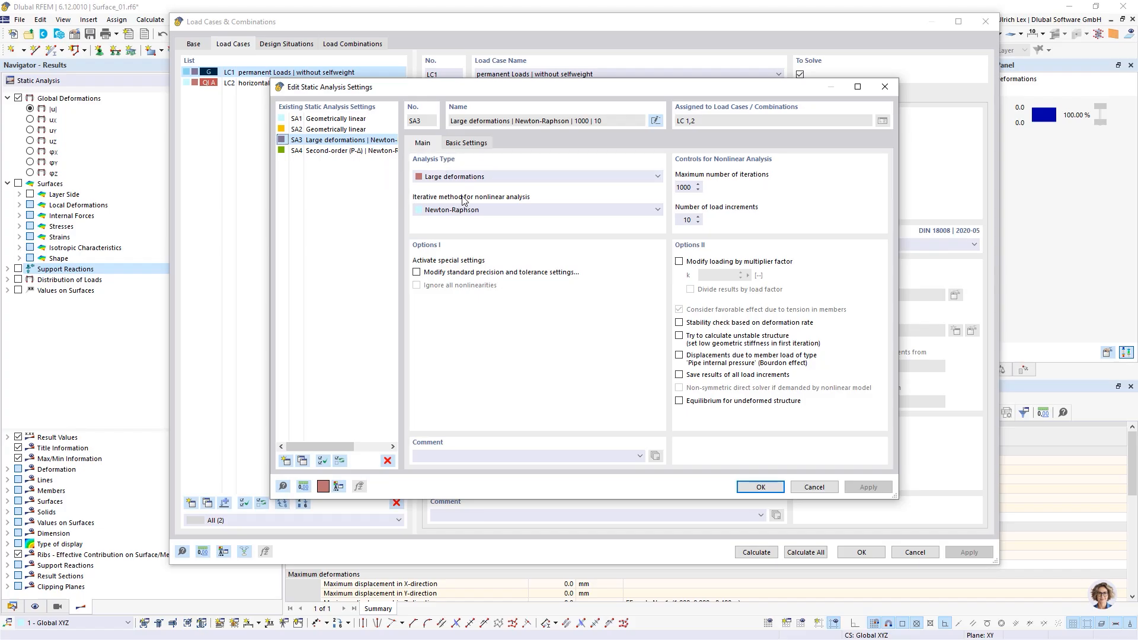
drag(557, 88, 605, 88)
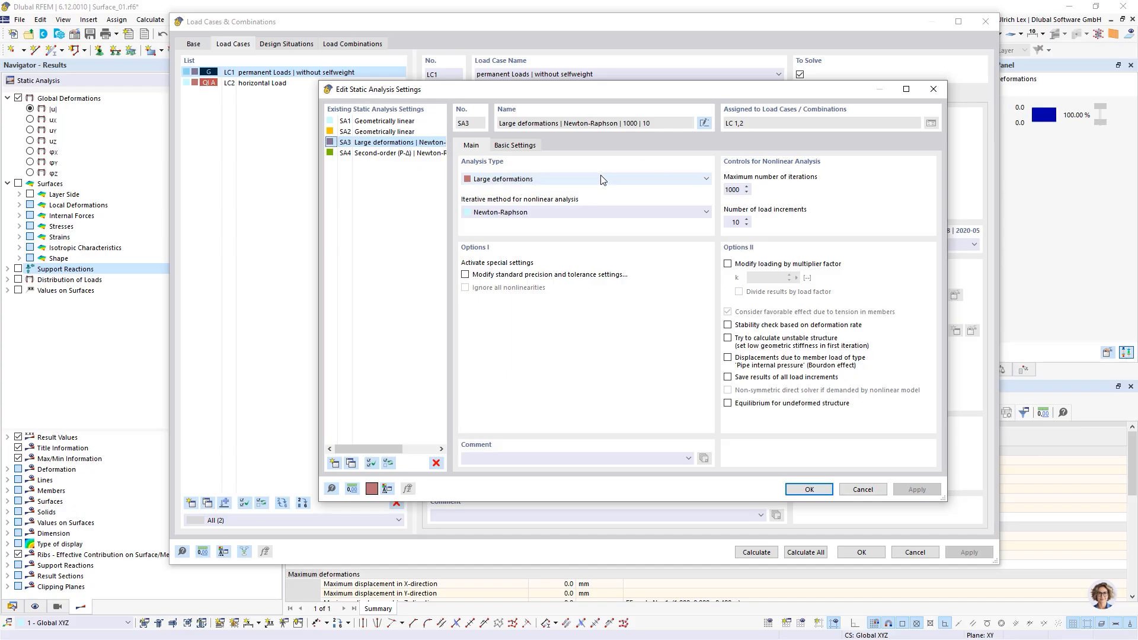
drag(610, 97, 549, 201)
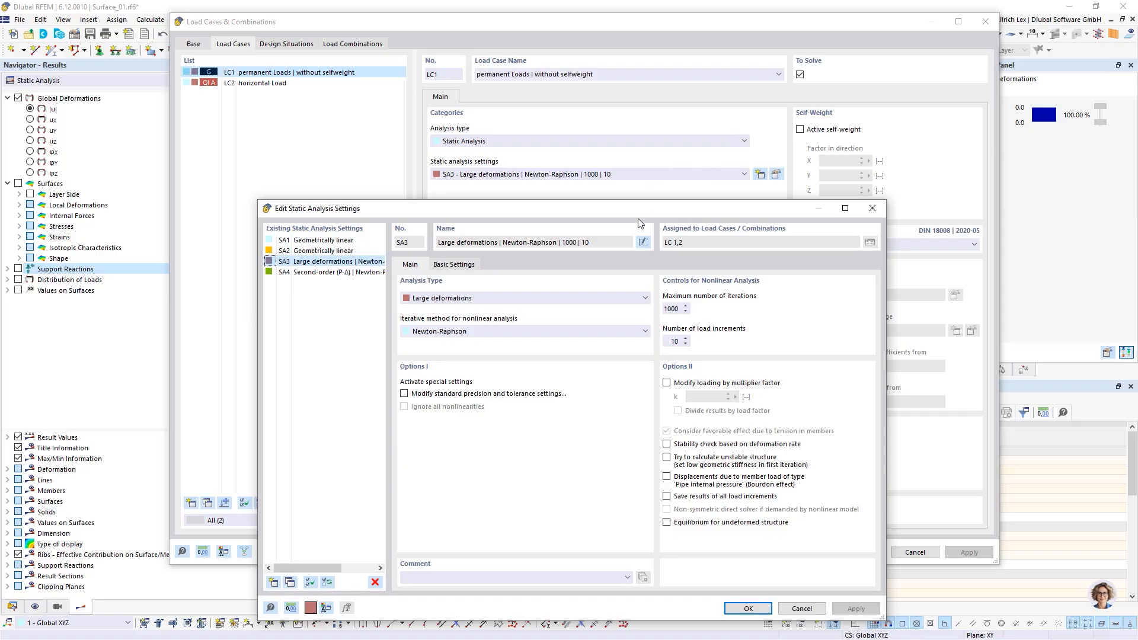
drag(640, 208, 666, 166)
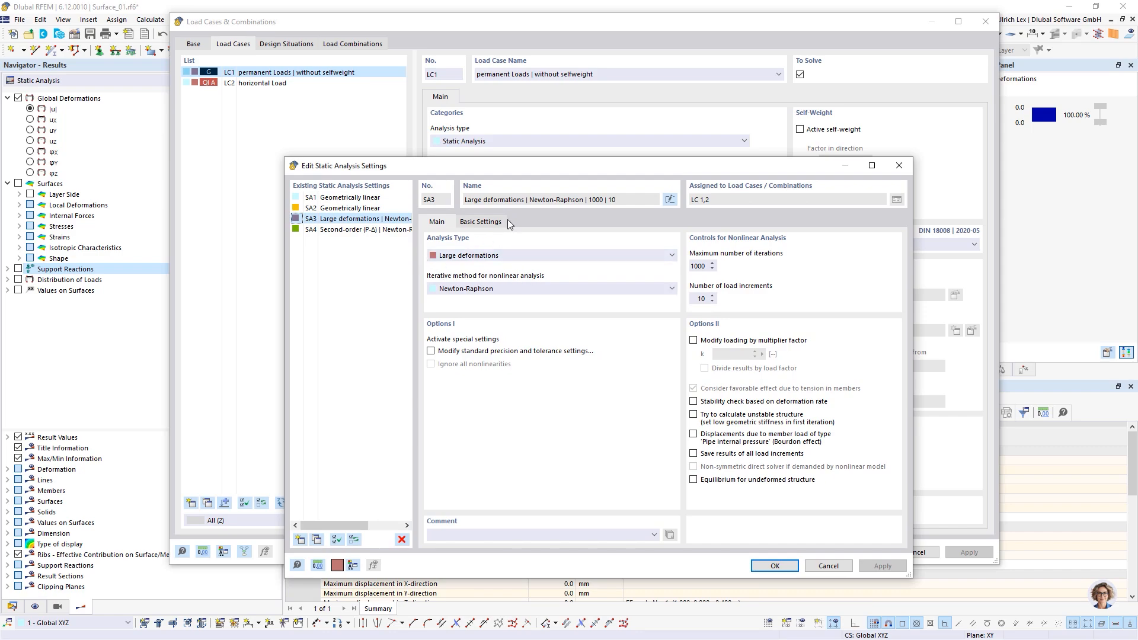
drag(542, 168, 500, 207)
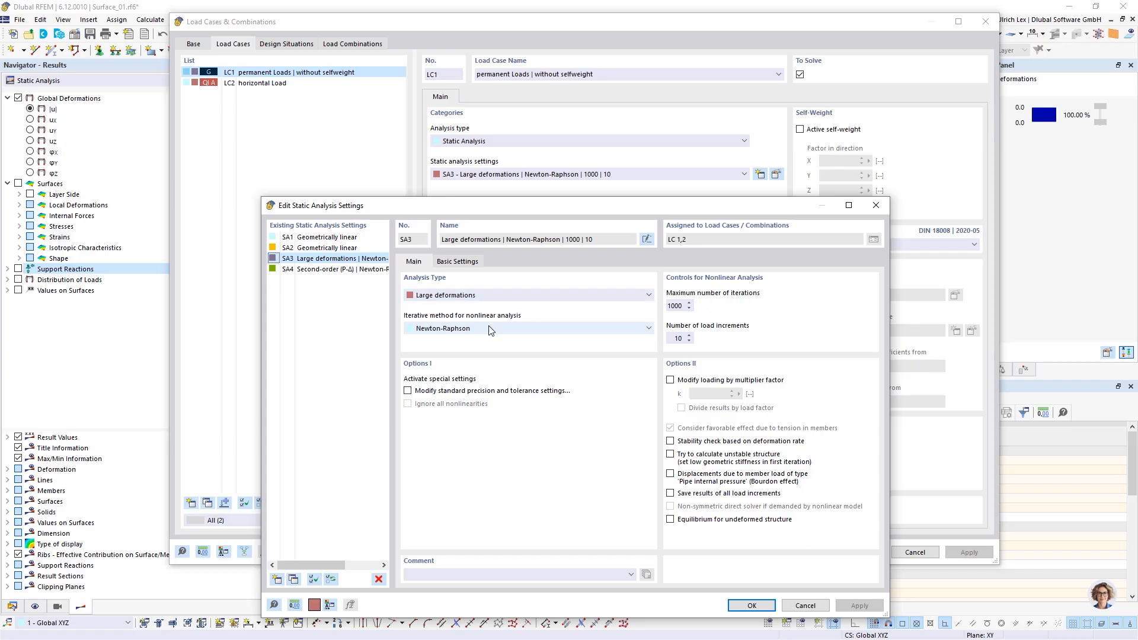
drag(510, 207, 558, 155)
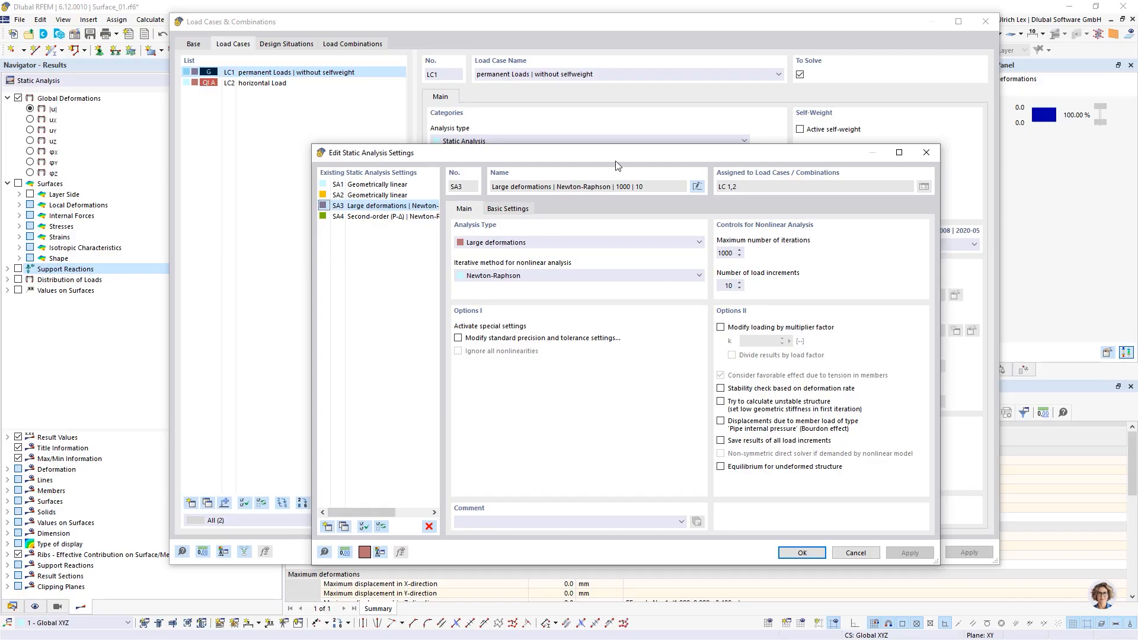
drag(563, 154, 631, 169)
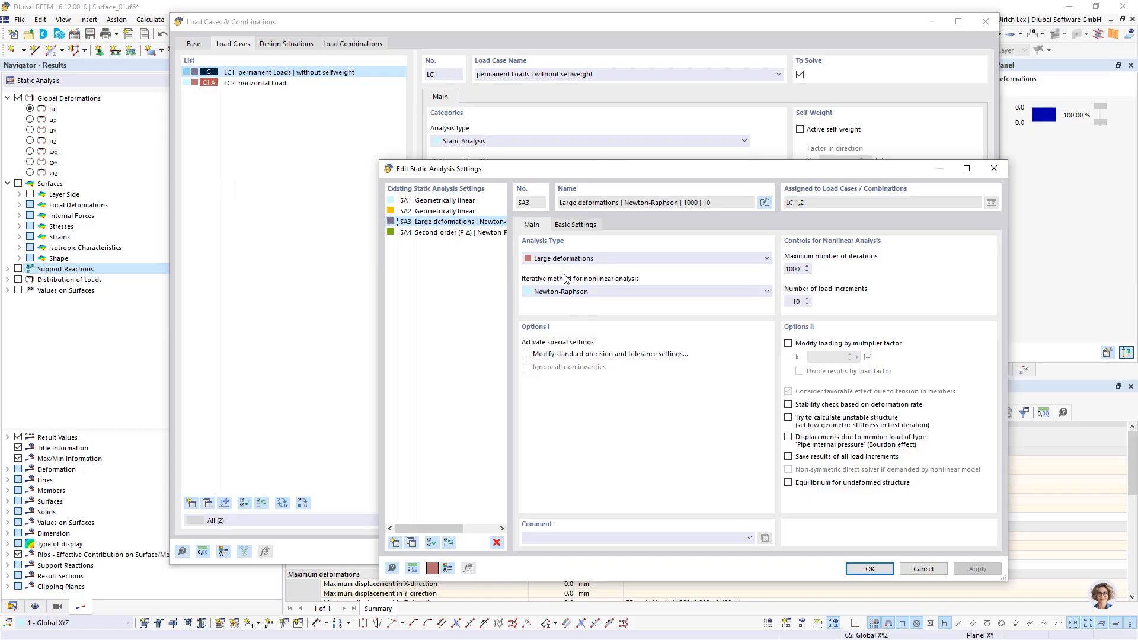
drag(650, 175, 633, 127)
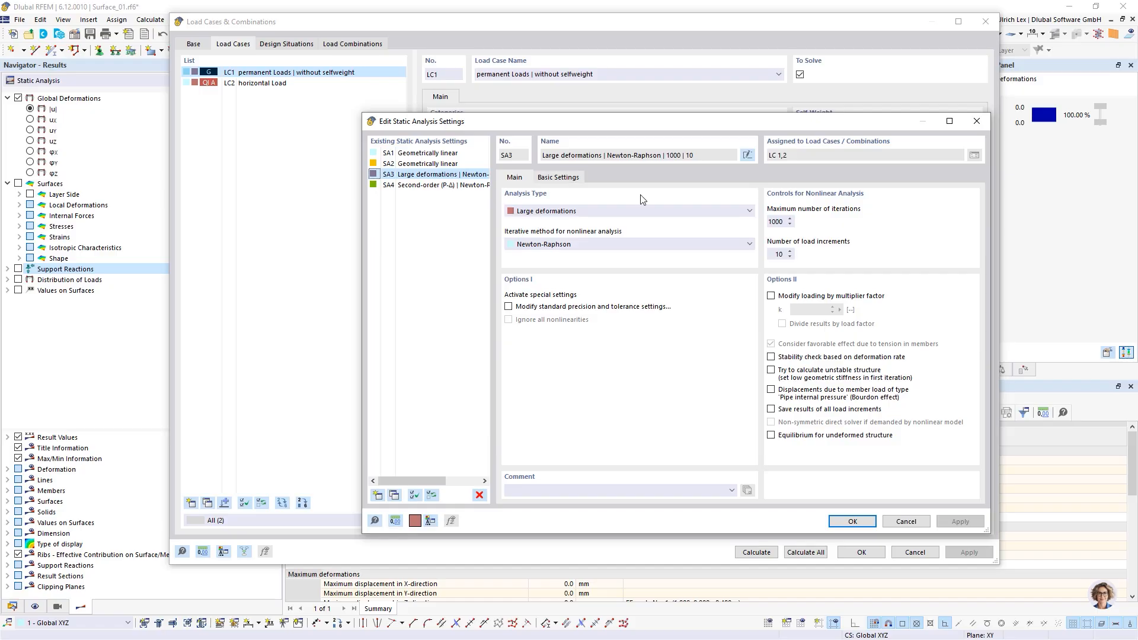
click(851, 521)
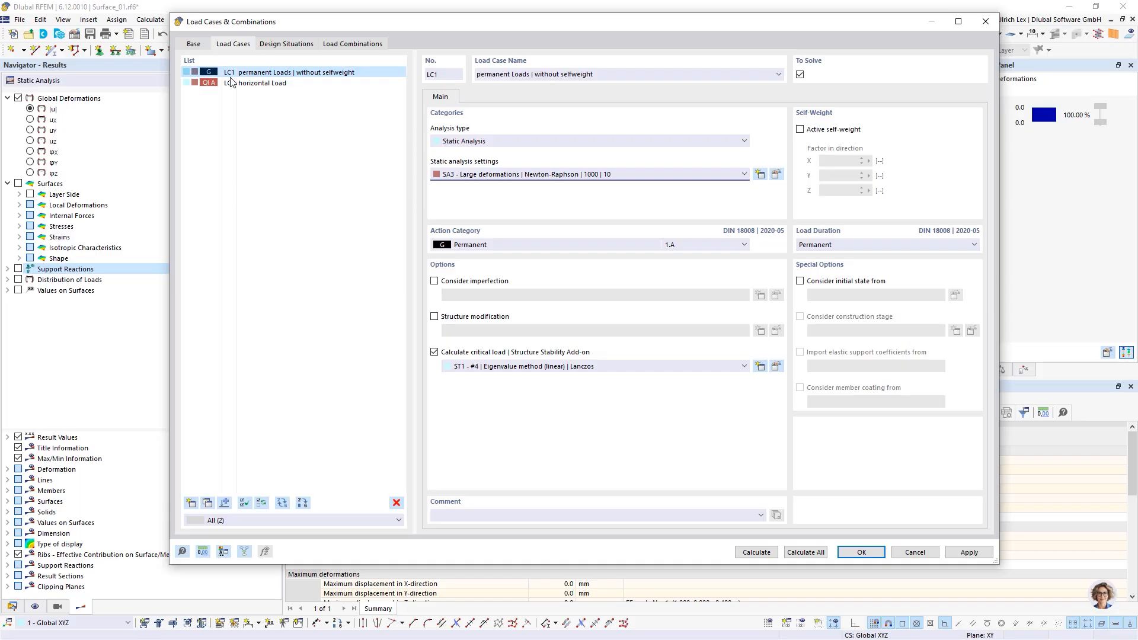
Create load combination CO1 and assign it the static analysis settings SA3 - Large deformations | Newton-Raphson | 1000 | 10.
click(346, 48)
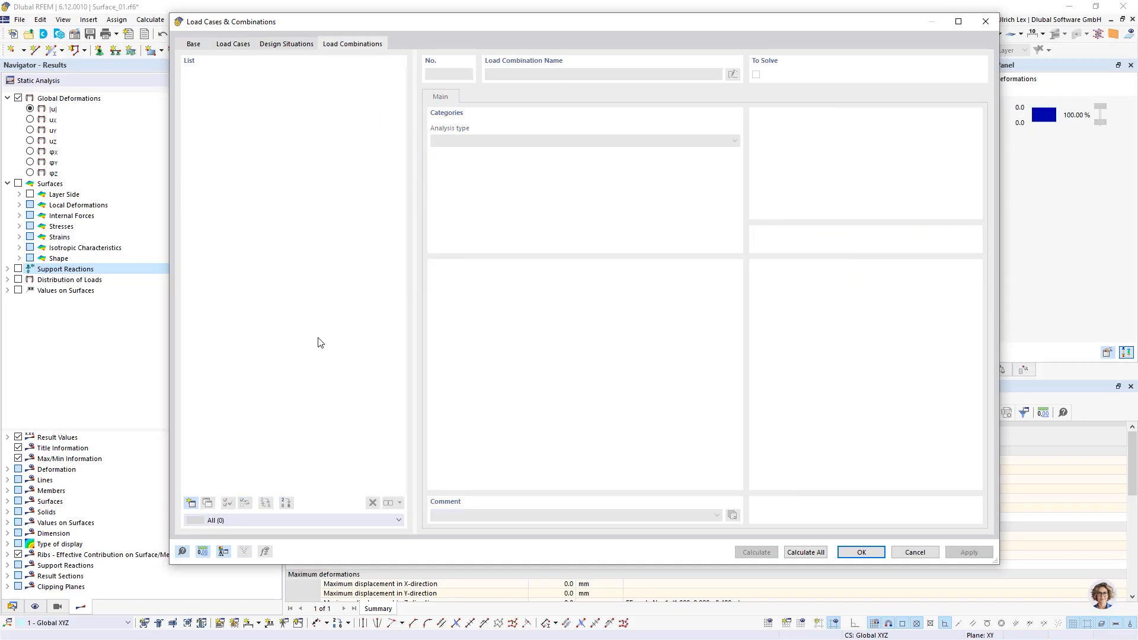
click(197, 505)
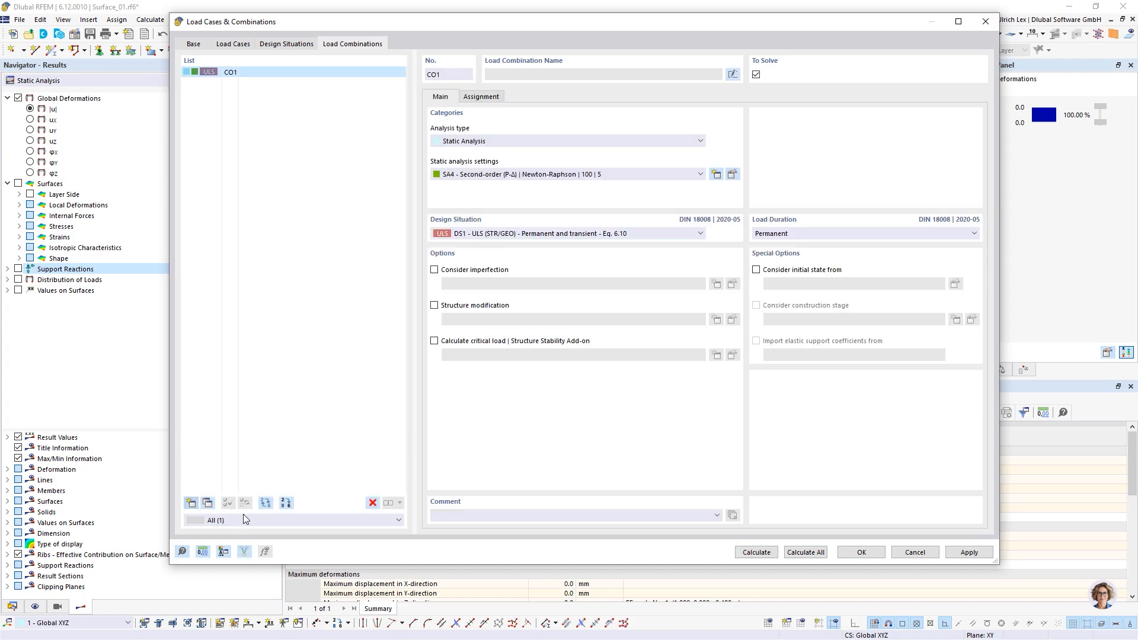
click(534, 175)
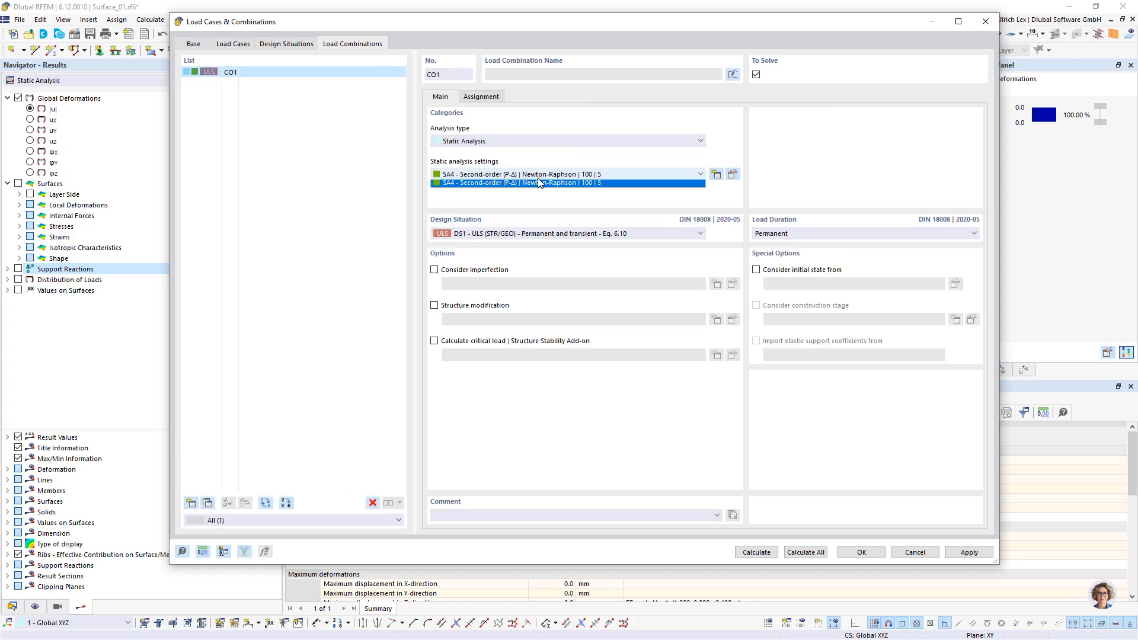
click(566, 204)
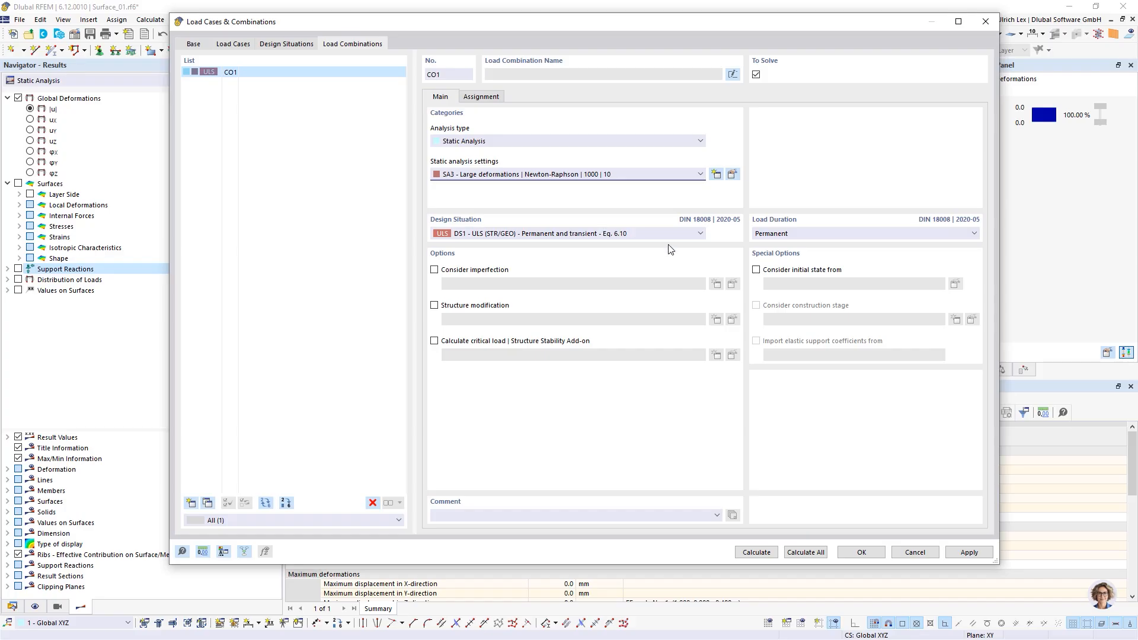
Assign load cases LC1 and LC2 to load combination CO1, each with factor 1.00.
click(496, 97)
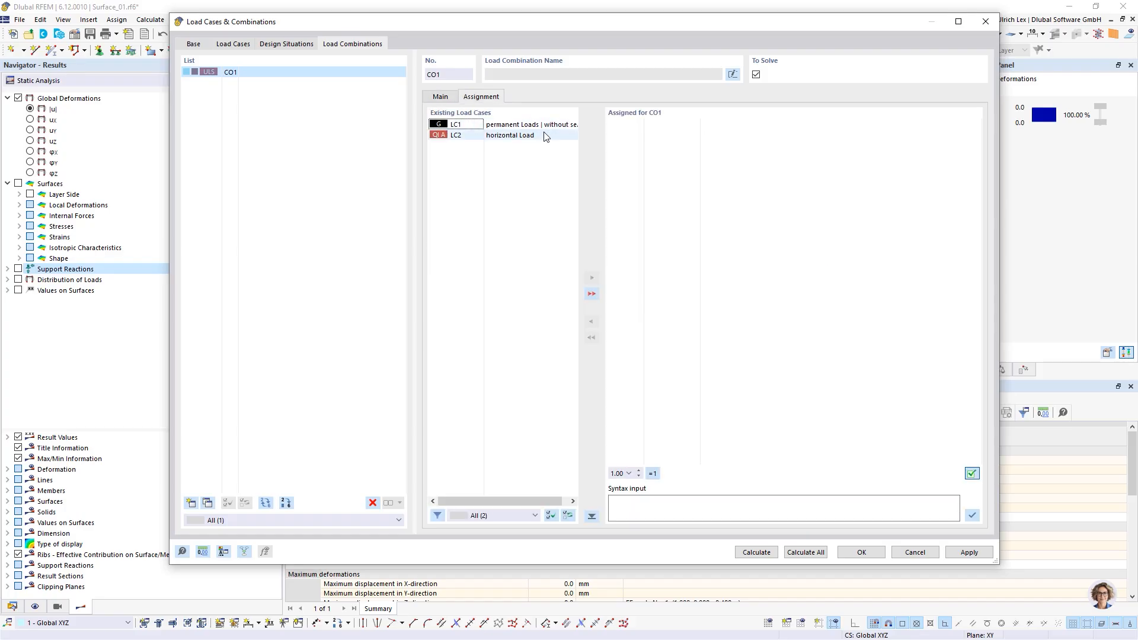
double_click(526, 124)
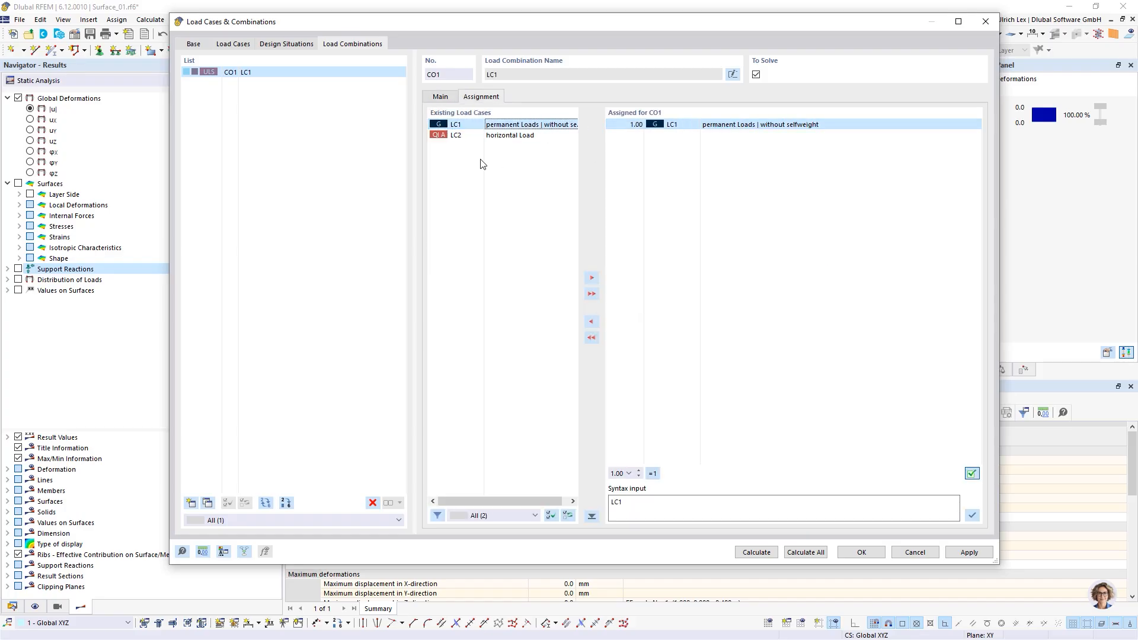
double_click(498, 135)
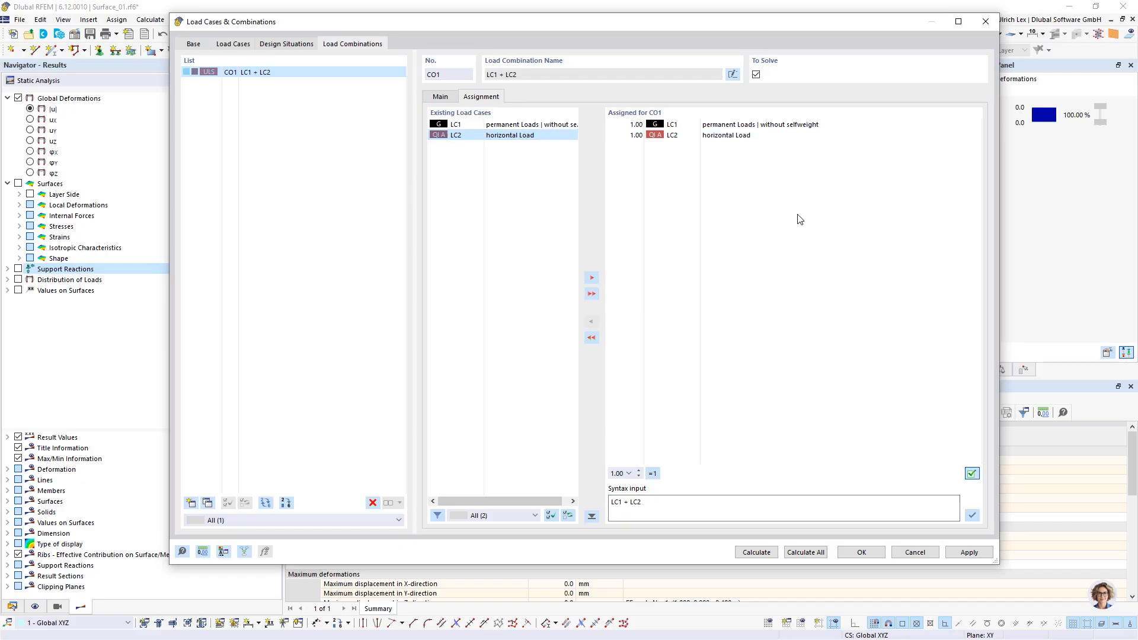
Activate the critical load calculation for CO1 and set the ST1 stability analysis type to Incremental method without eigenvalue analysis (non-linear).
click(452, 97)
click(435, 342)
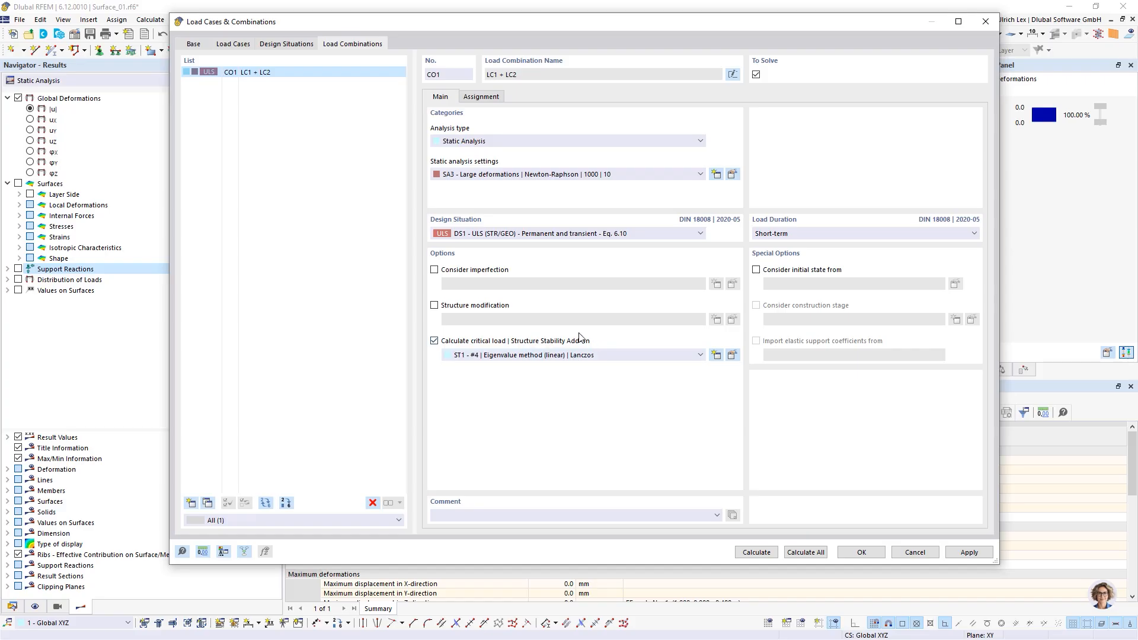
click(732, 355)
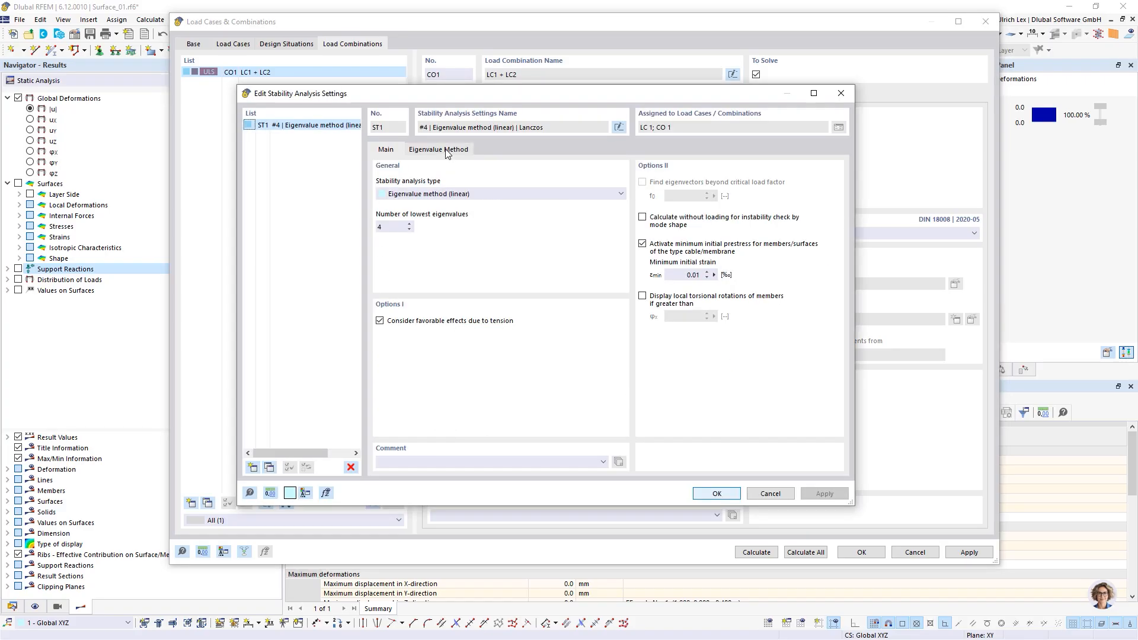
click(456, 194)
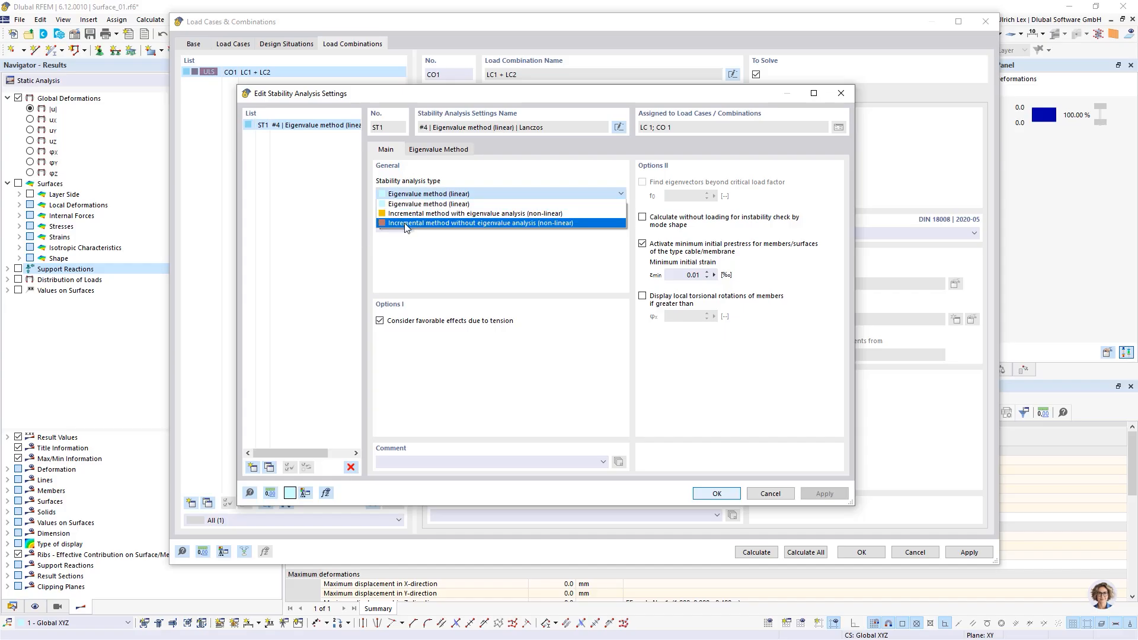
click(406, 224)
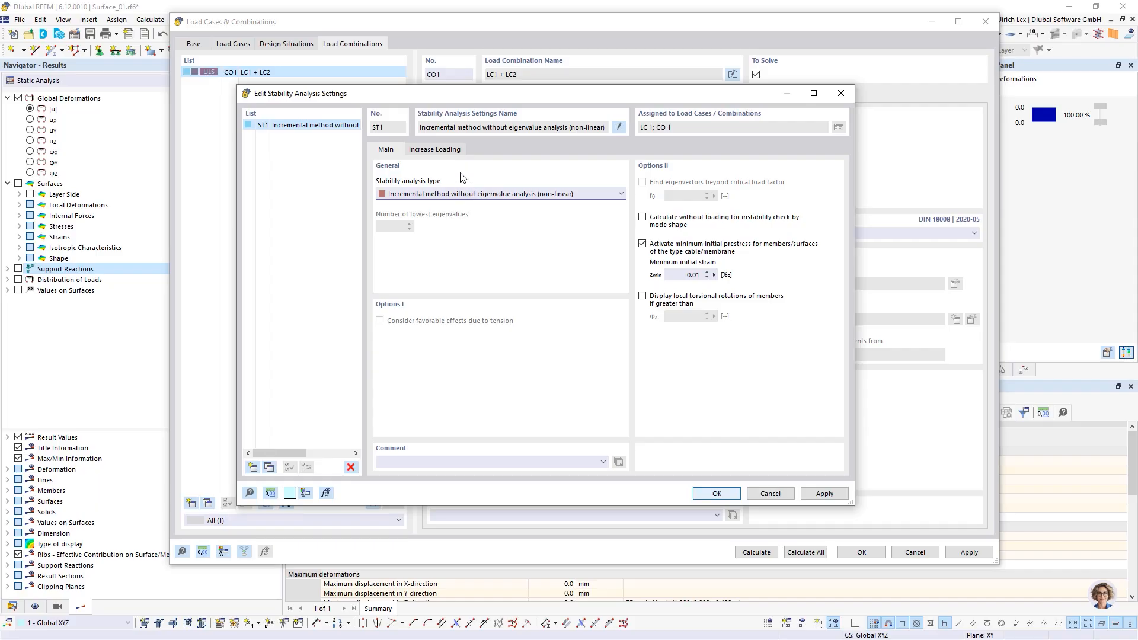
Set the ST1 load factor increment to 0.500 and the maximum number of load increments to 150.
click(438, 154)
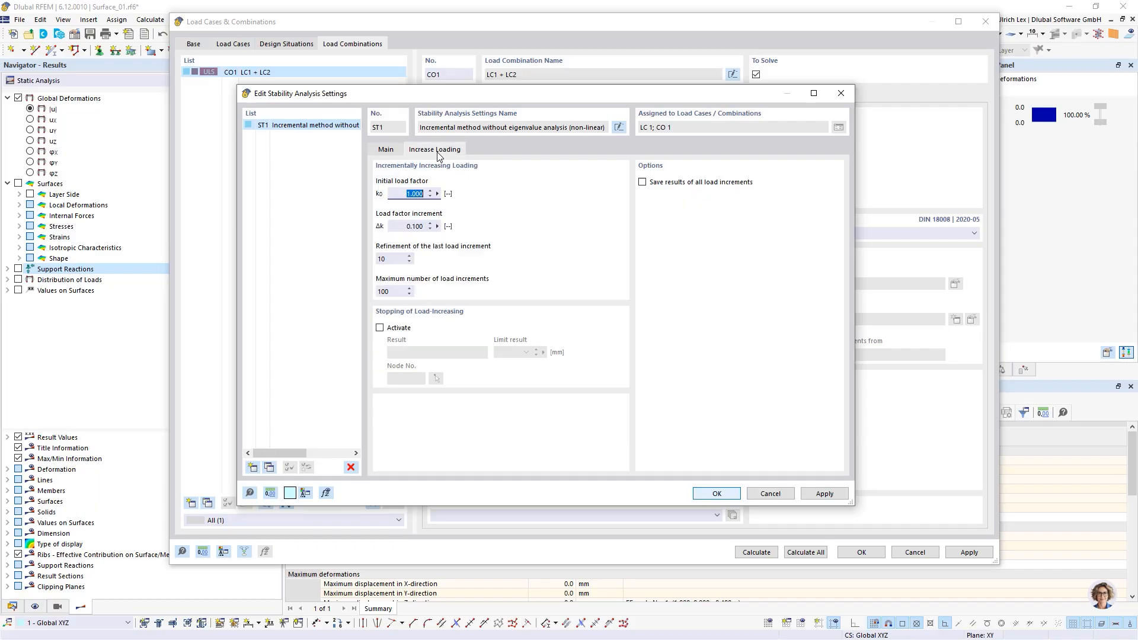
key(Tab)
click(415, 225)
click(380, 291)
drag(494, 93, 483, 45)
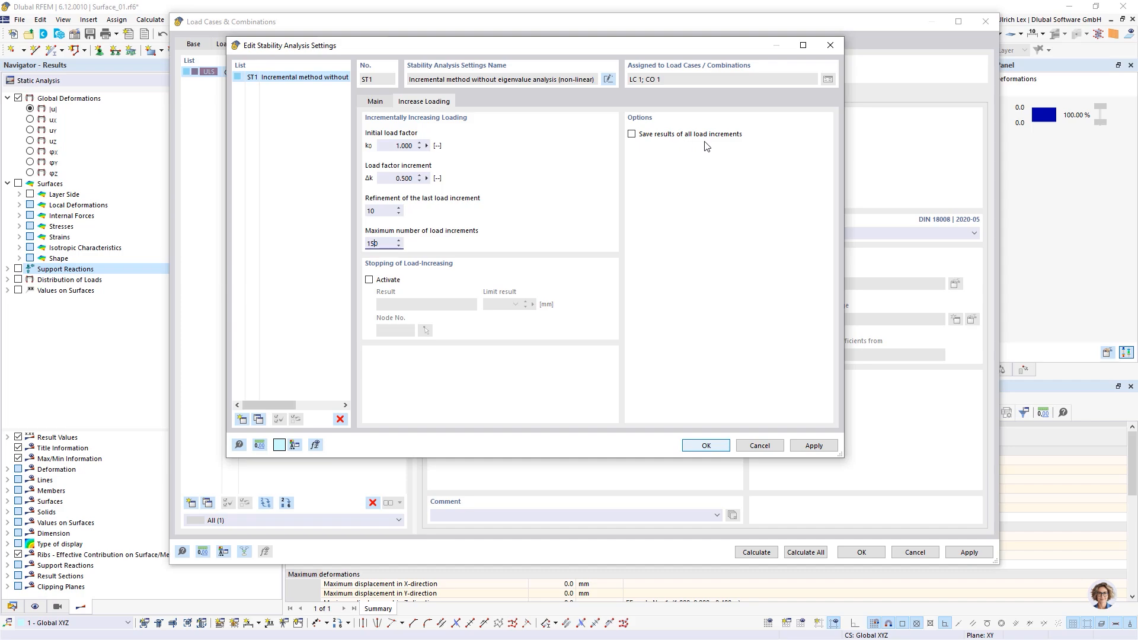
Enable saving the results of all load increments in ST1, and apply the settings, accepting deletion of the LC1 results.
click(745, 131)
click(633, 134)
drag(644, 47, 645, 52)
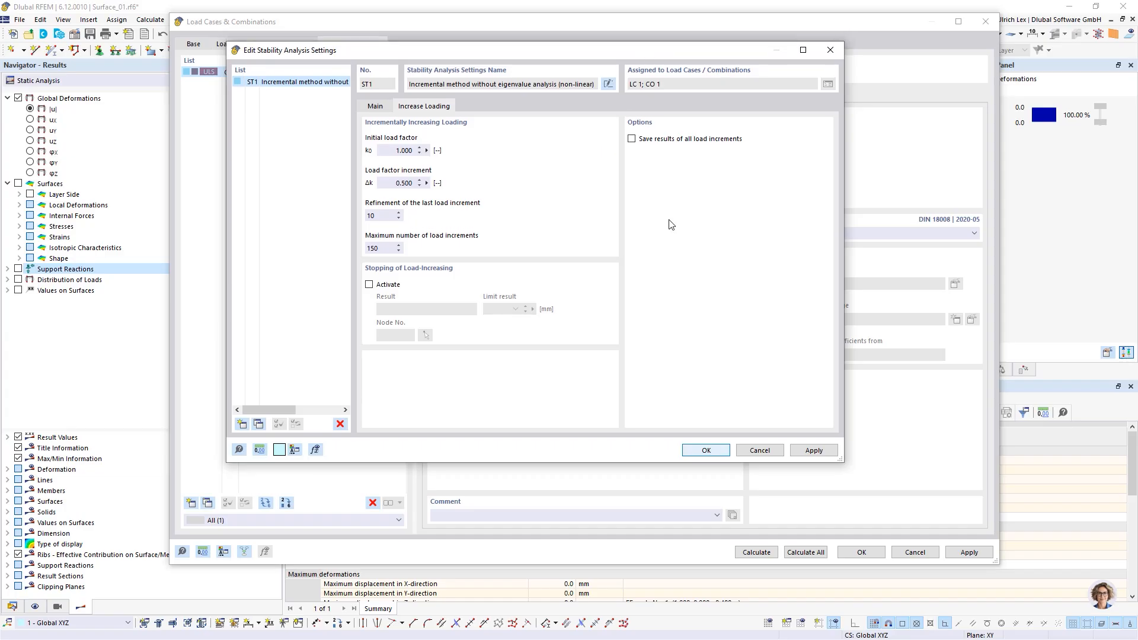
click(632, 139)
click(714, 453)
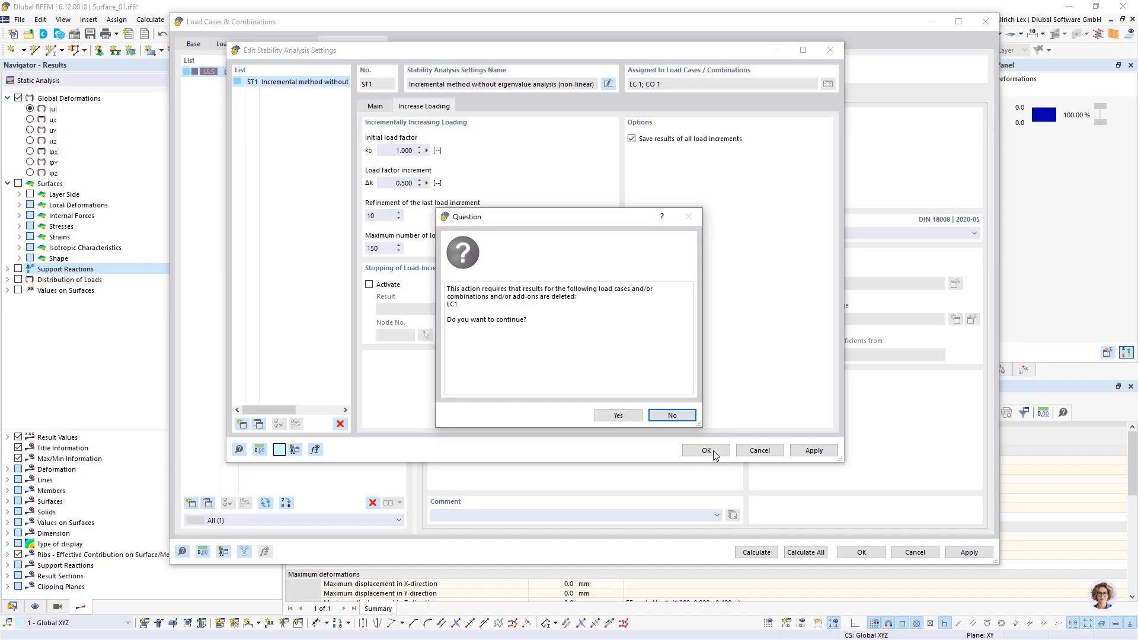
click(616, 415)
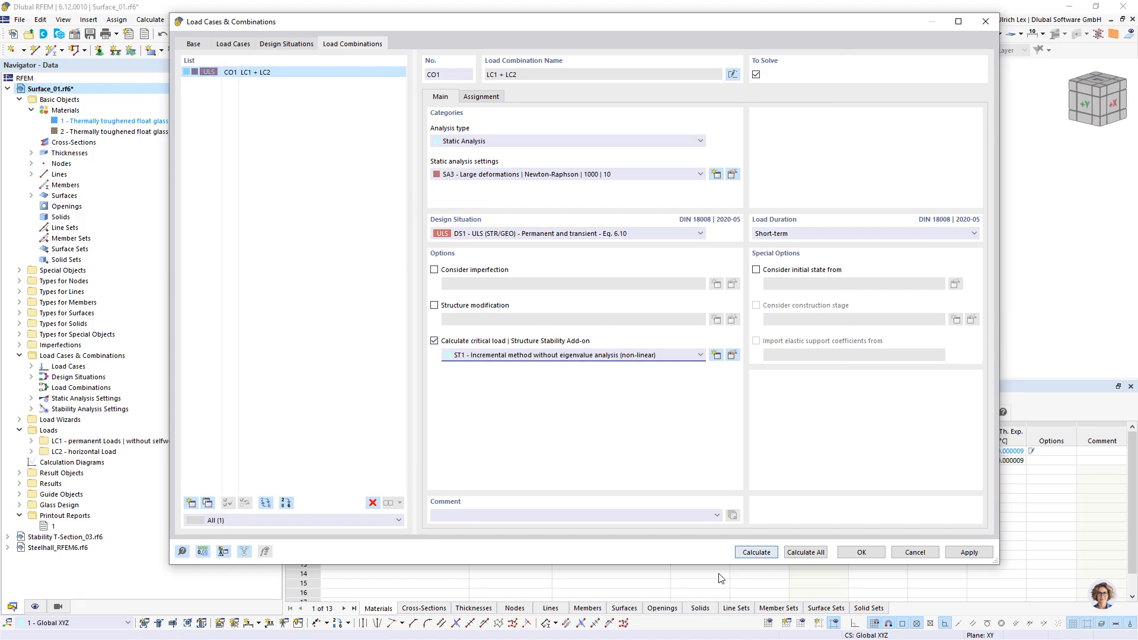
Calculate load combination CO1 and check the intermediate displacement plot while the ST1 non-linear stability analysis is being solved.
click(752, 552)
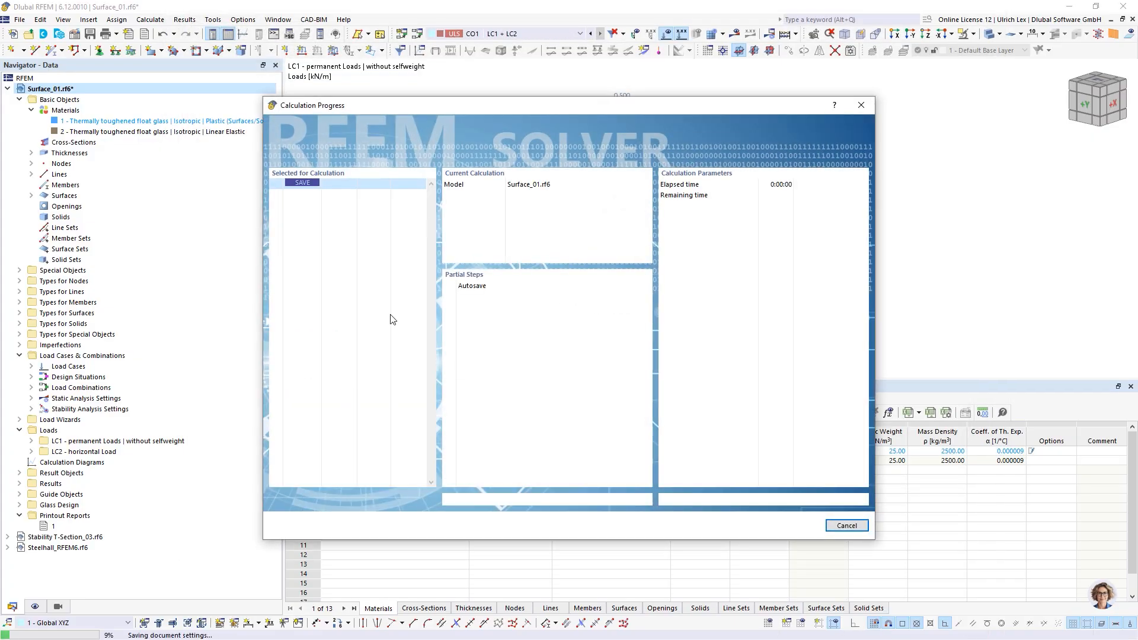
drag(521, 109, 581, 87)
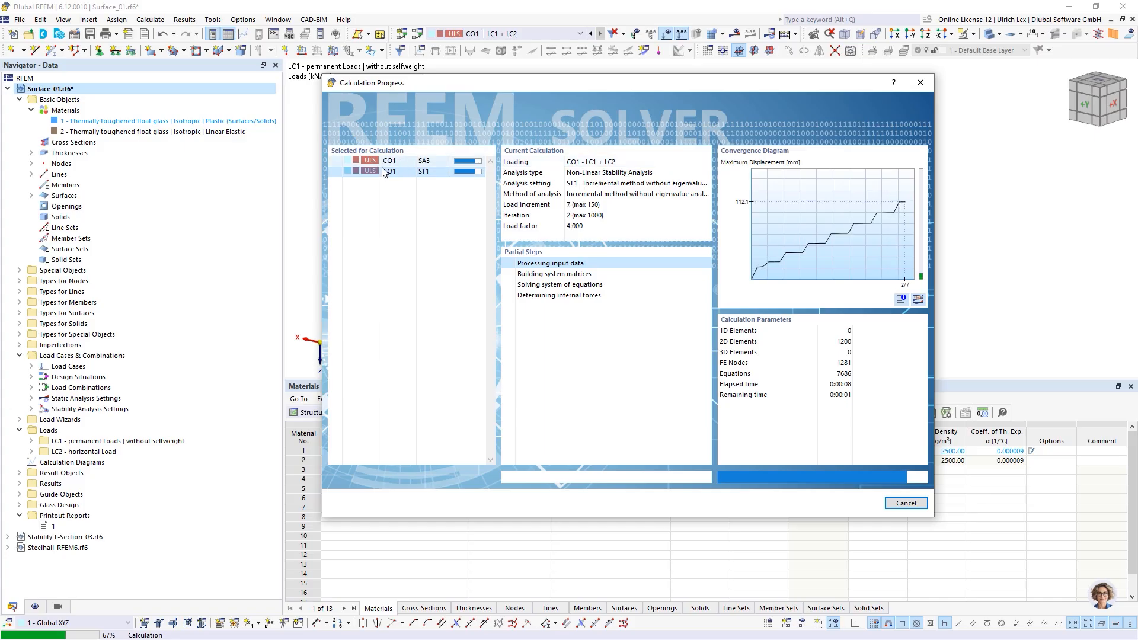
click(404, 159)
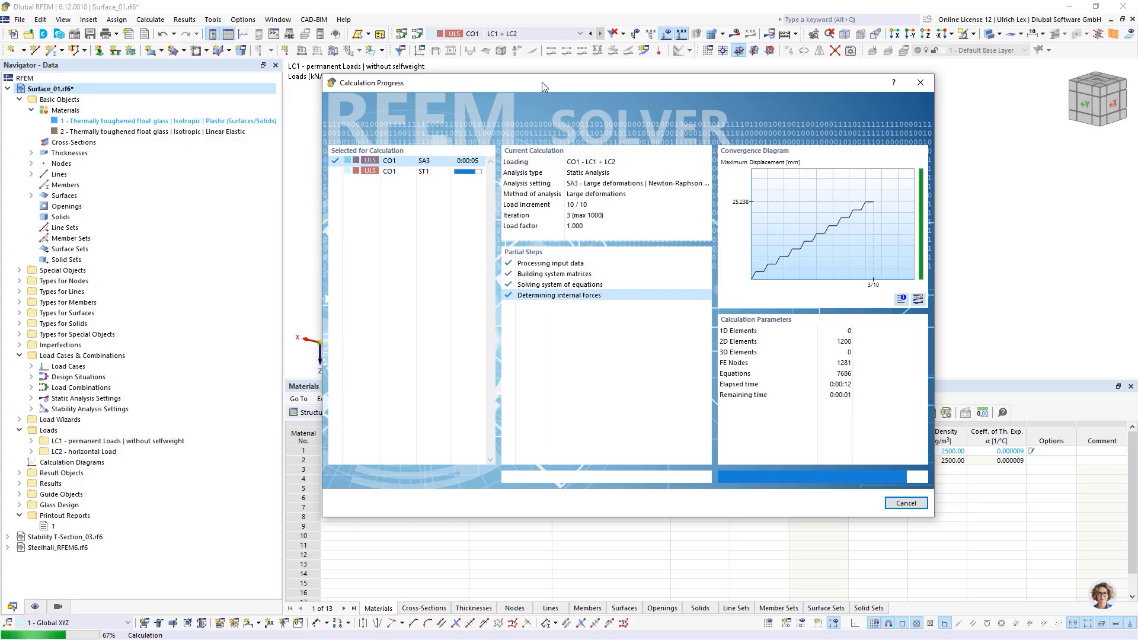
drag(542, 82, 517, 57)
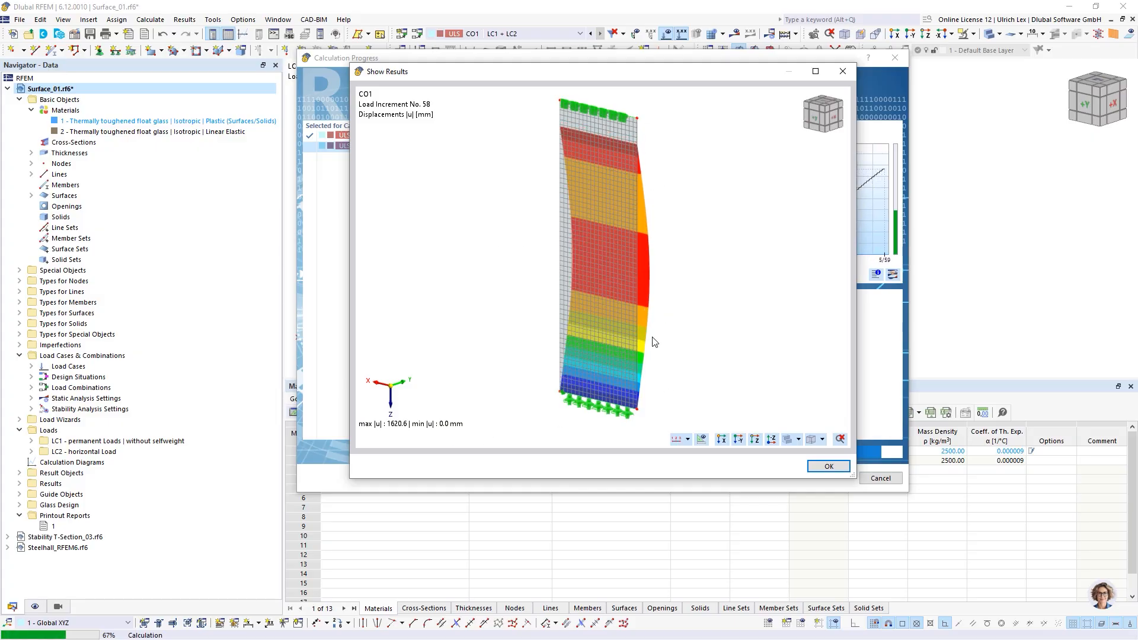
click(836, 468)
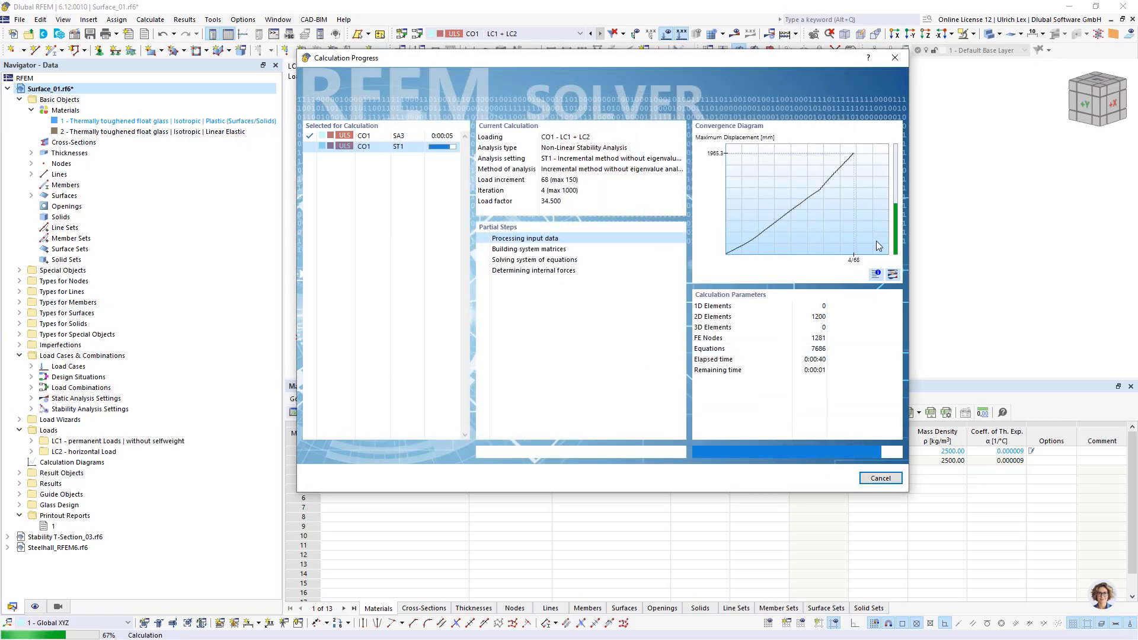
drag(759, 61, 717, 67)
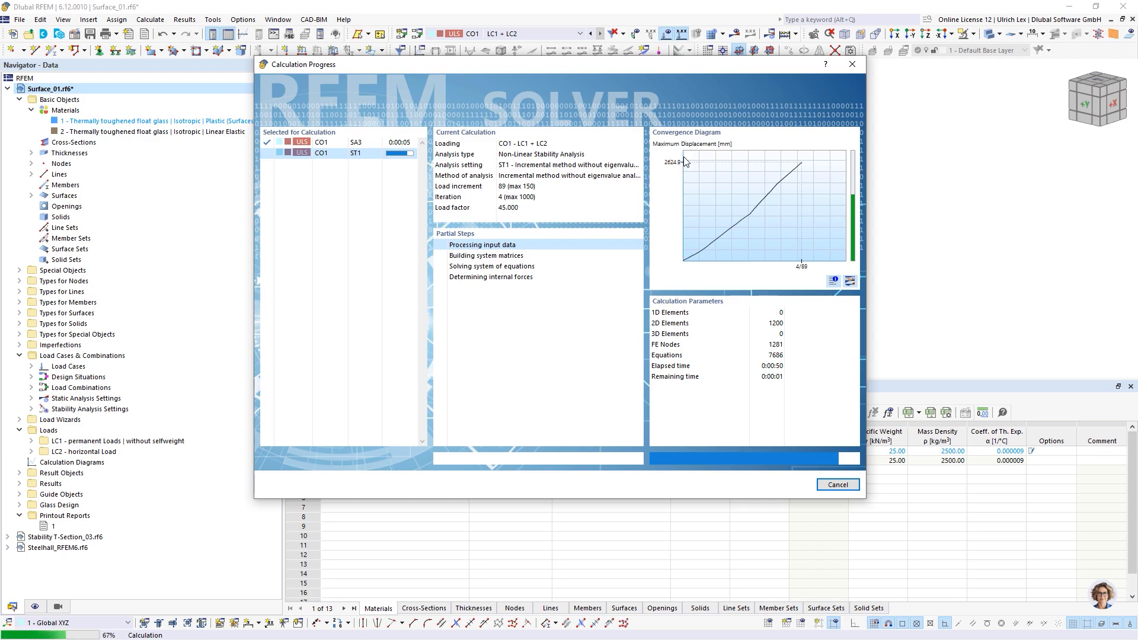
drag(654, 66, 730, 140)
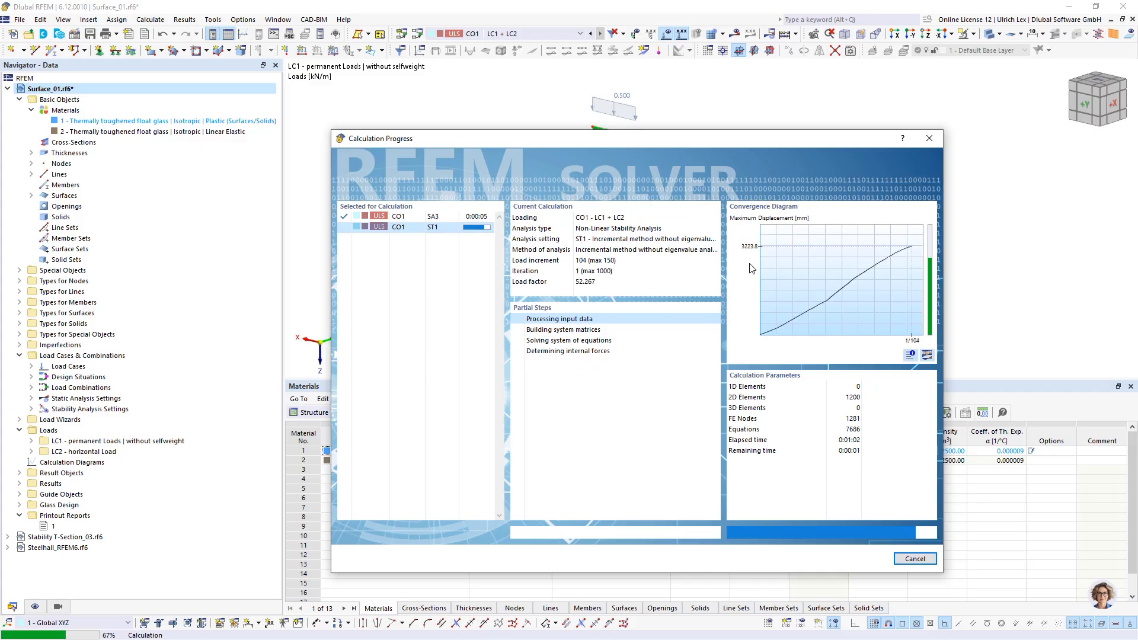
drag(695, 144, 899, 213)
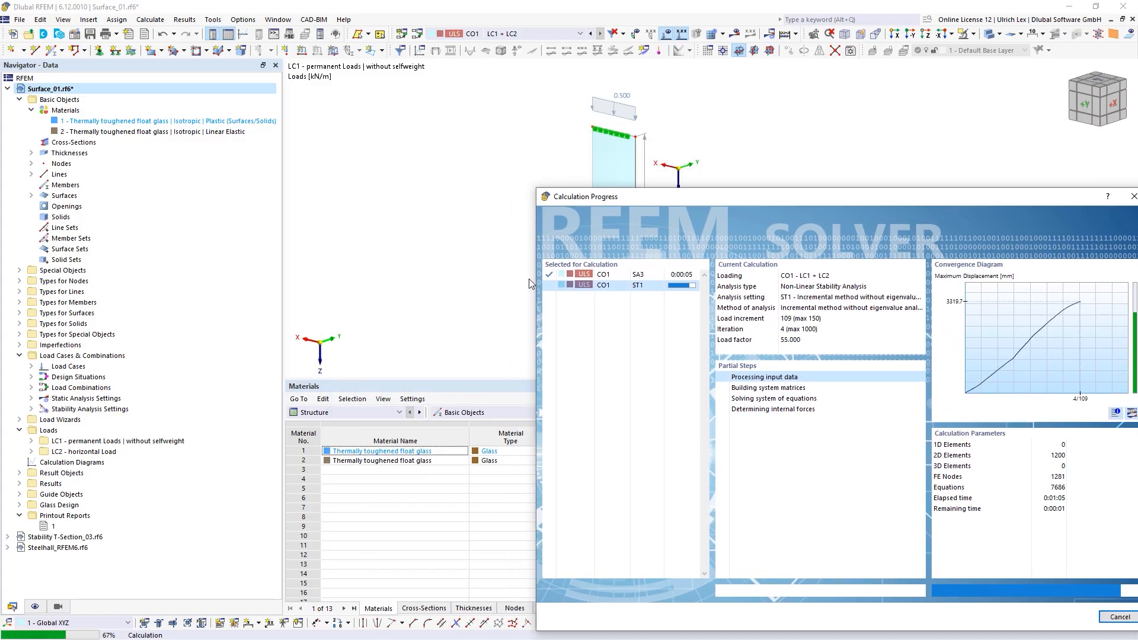
drag(690, 199, 536, 320)
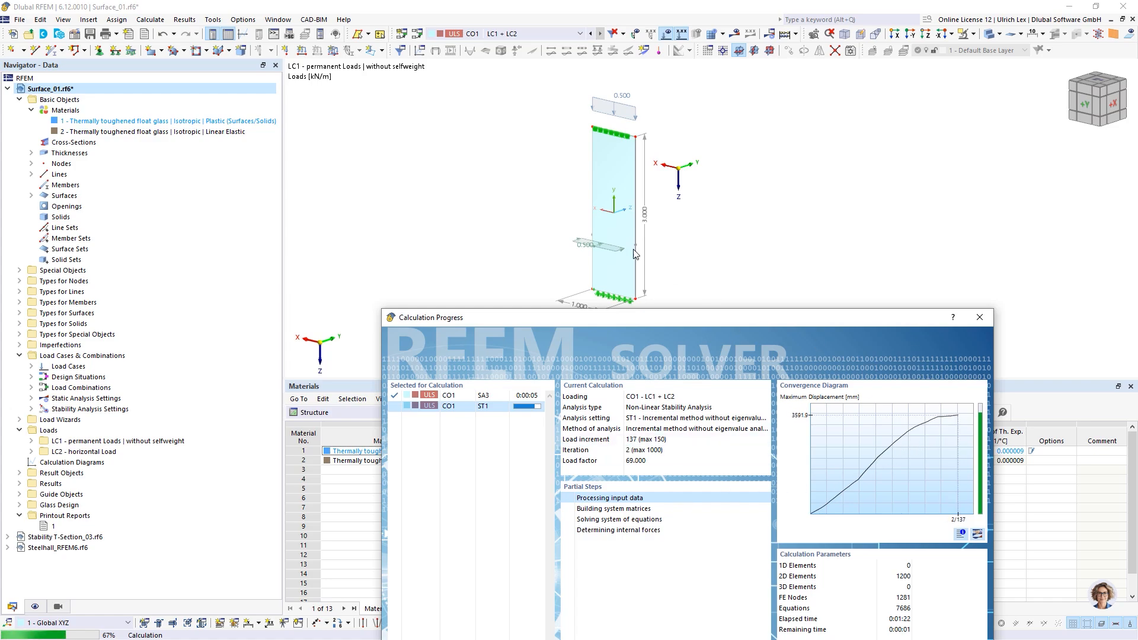
drag(733, 323, 727, 334)
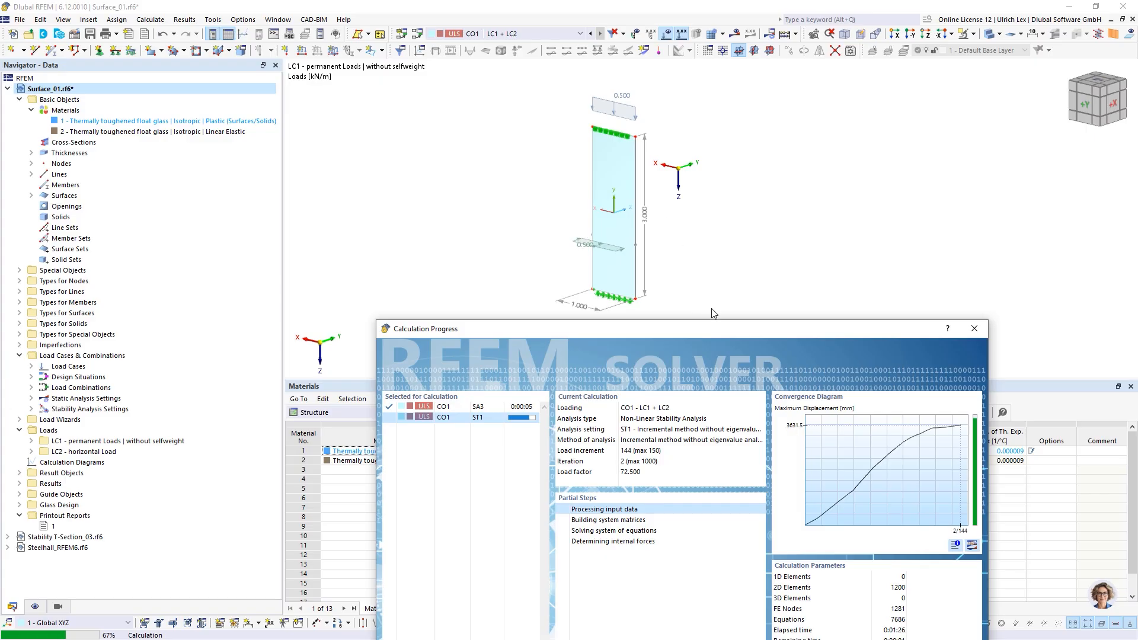
drag(706, 327, 670, 309)
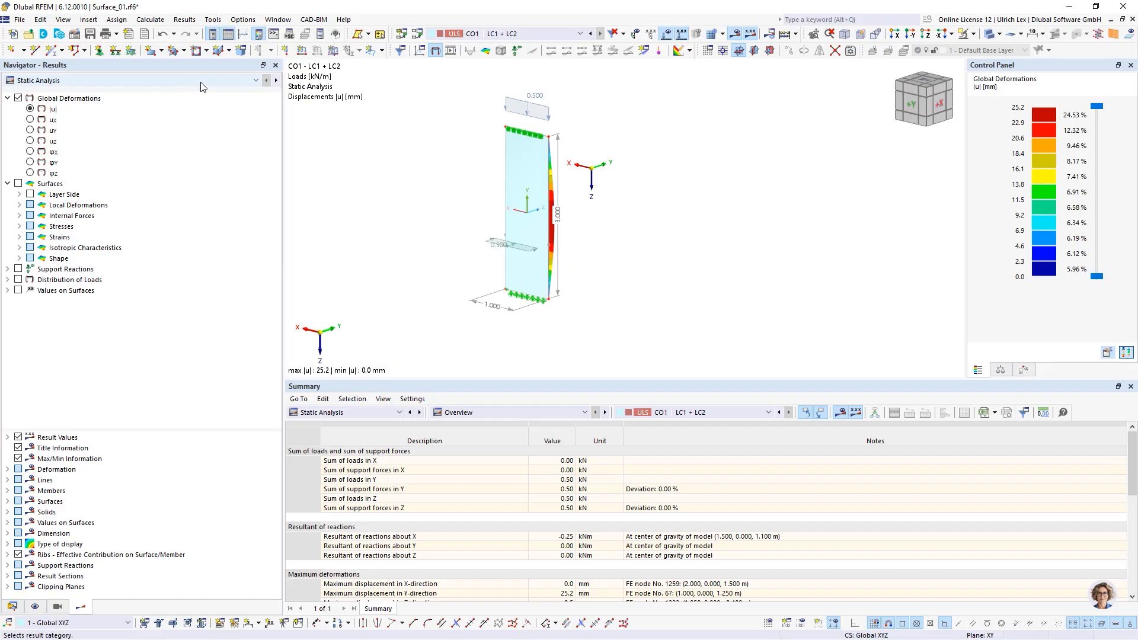
Show the Non-Linear Stability Analysis results of CO1 at load increment No. 150, with more room for the Summary table.
drag(602, 379, 588, 332)
click(231, 84)
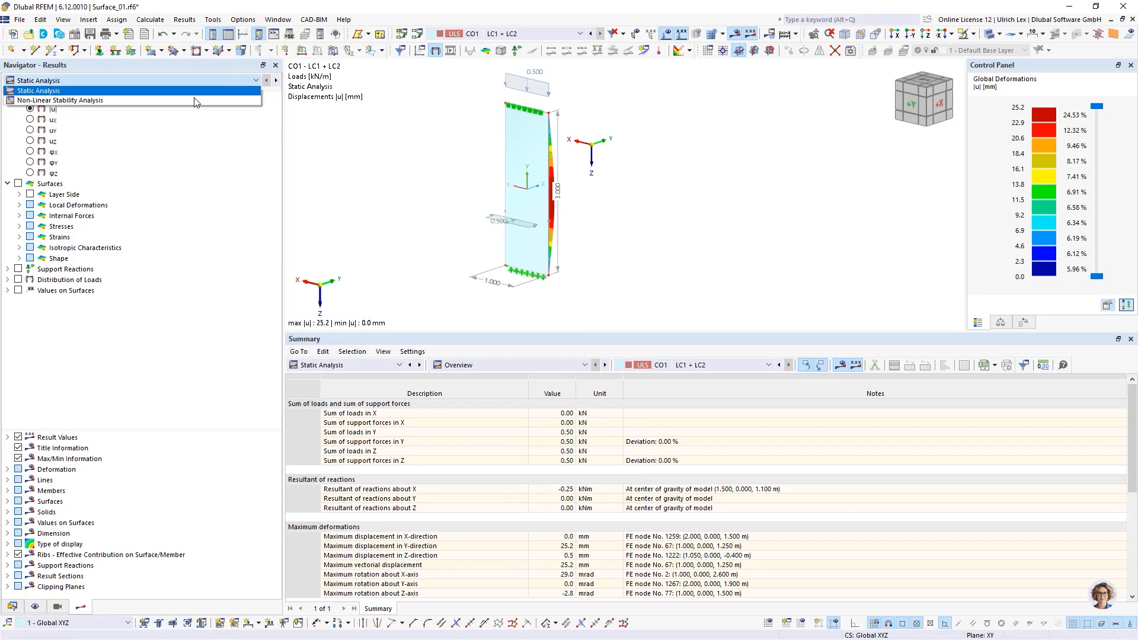
click(197, 101)
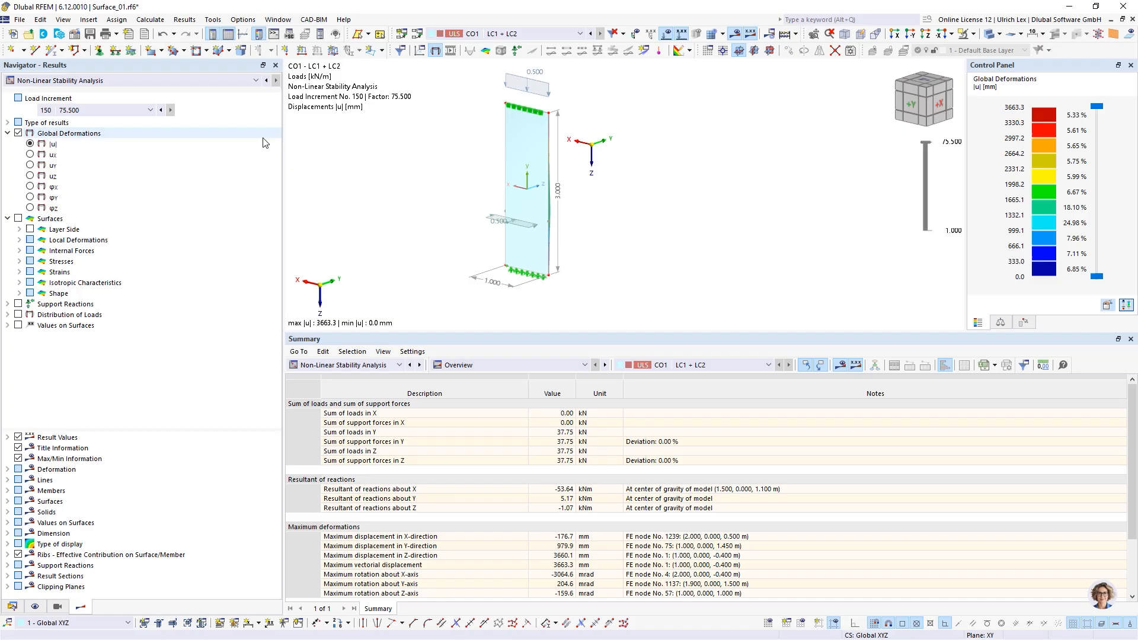
click(151, 109)
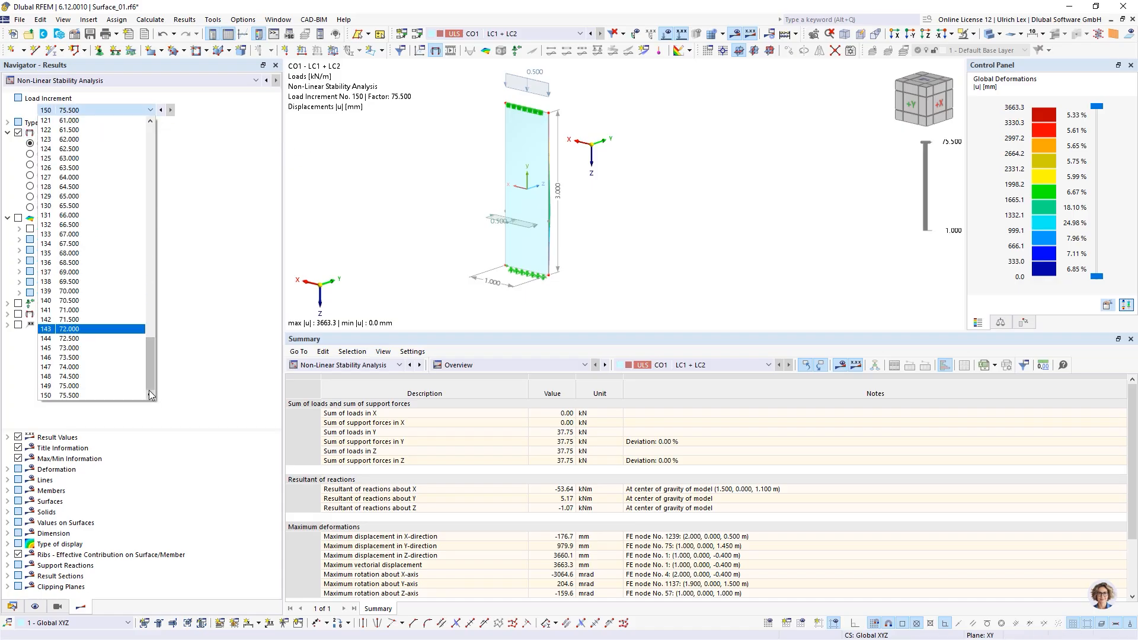
click(120, 396)
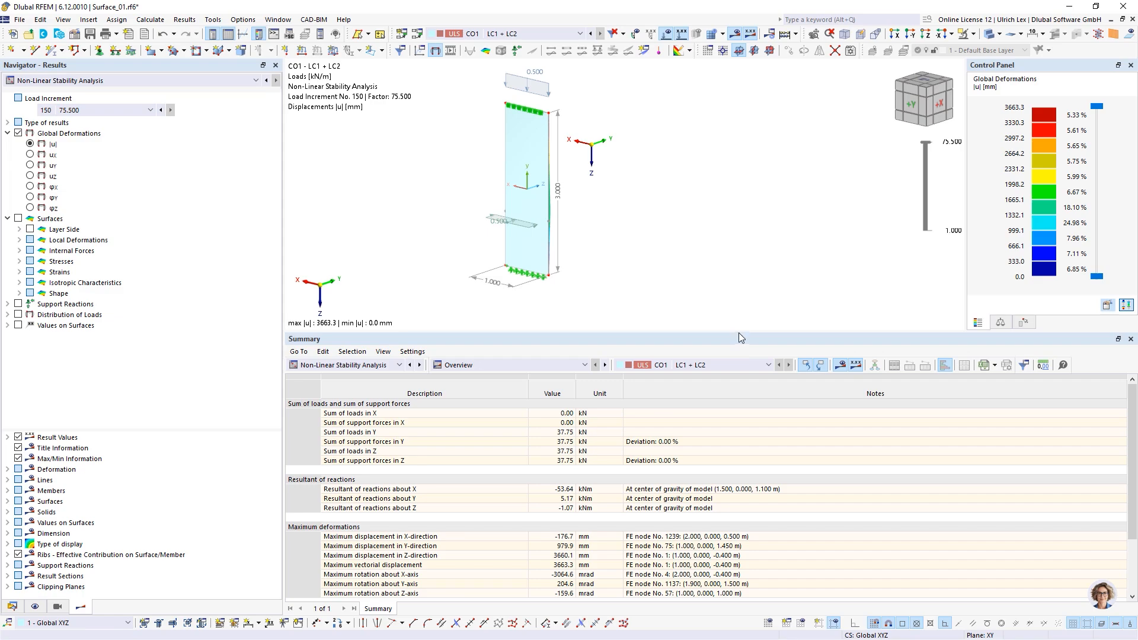
Examine the available load increments and the incrementally increasing loading section in the CO1 results summary.
drag(738, 332, 738, 302)
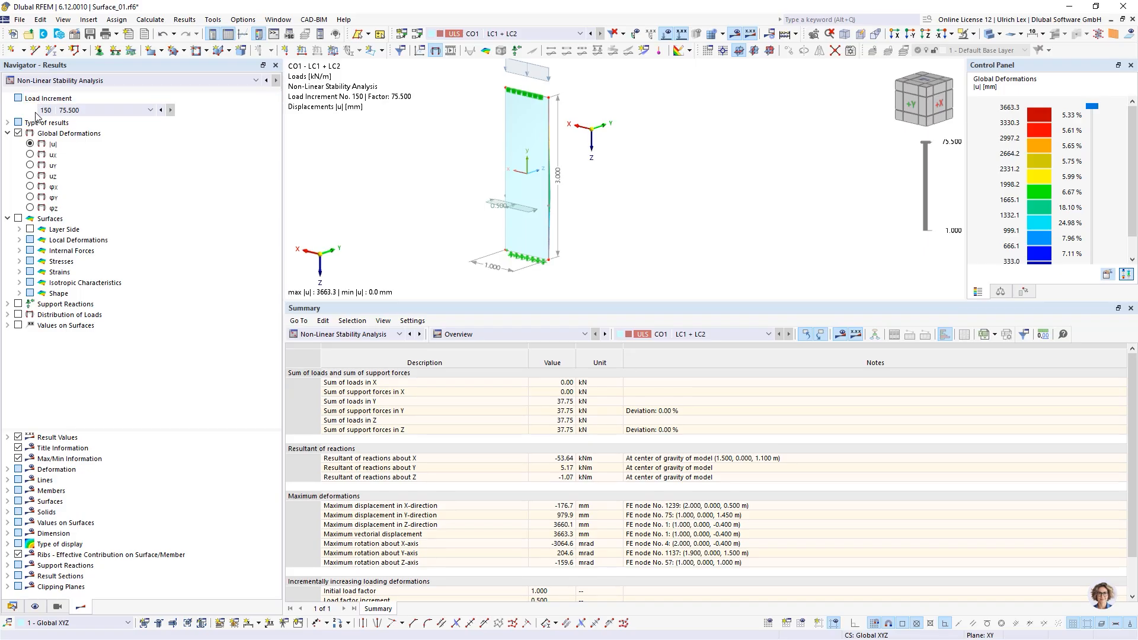
click(151, 110)
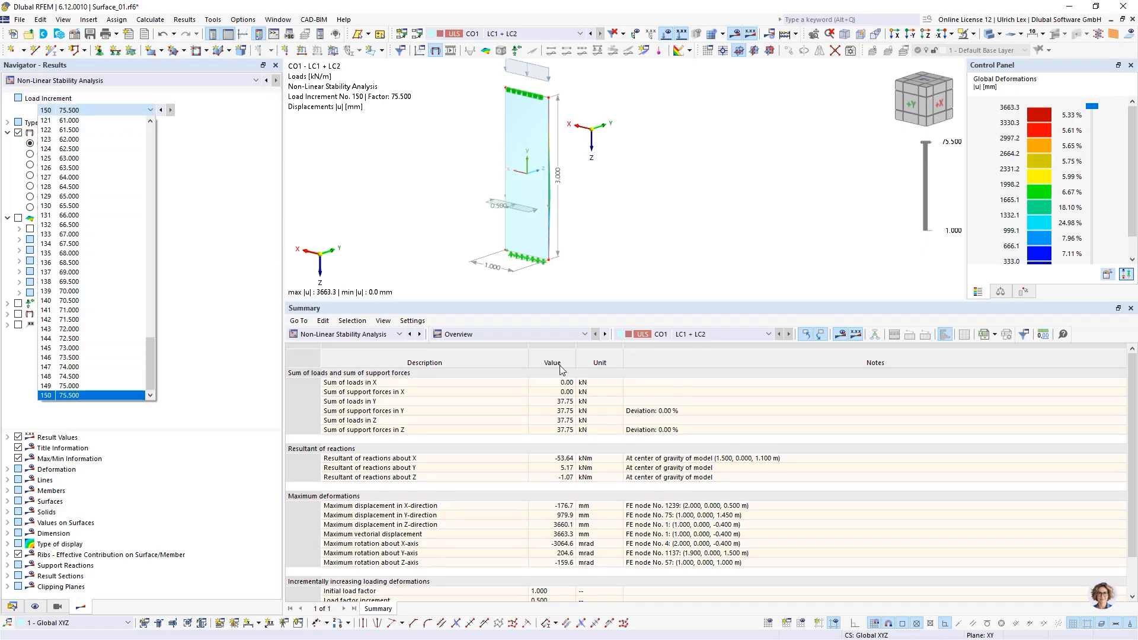
click(777, 292)
scroll(772, 431, down, 2)
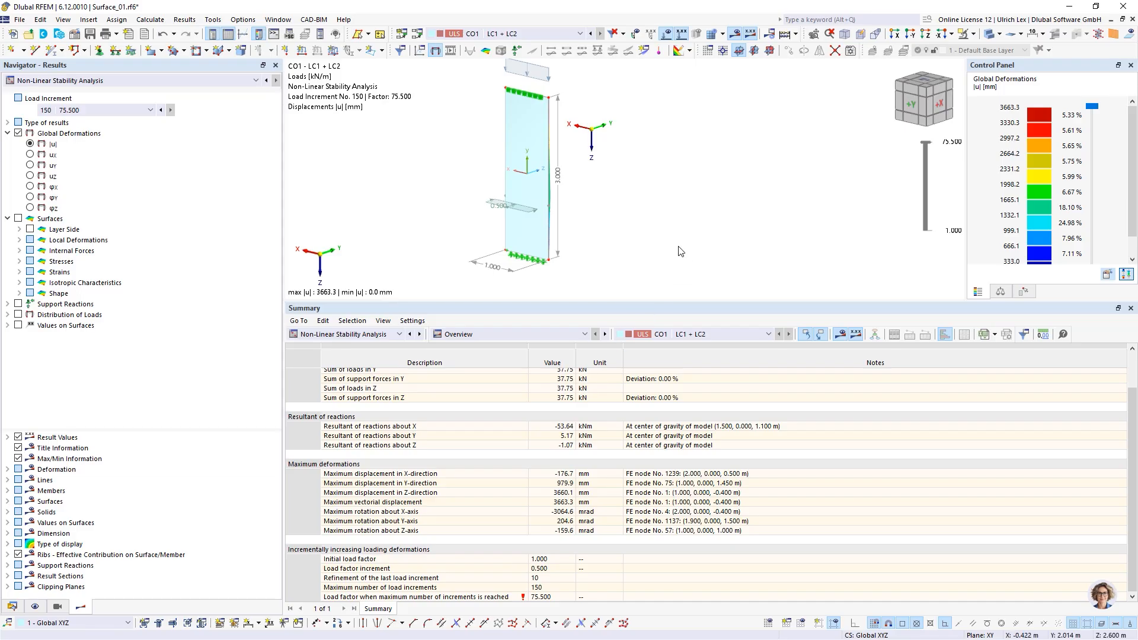
Review the Increase Loading settings of ST1 assigned to load combination CO1, including the option for stopping the load increase.
click(417, 34)
click(733, 355)
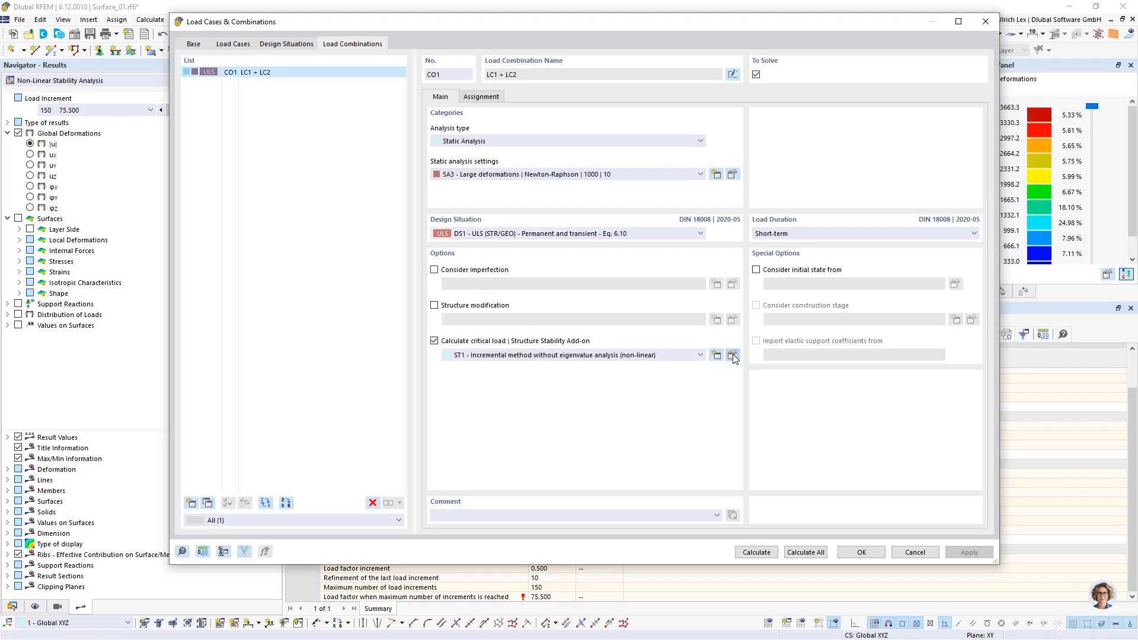
click(424, 108)
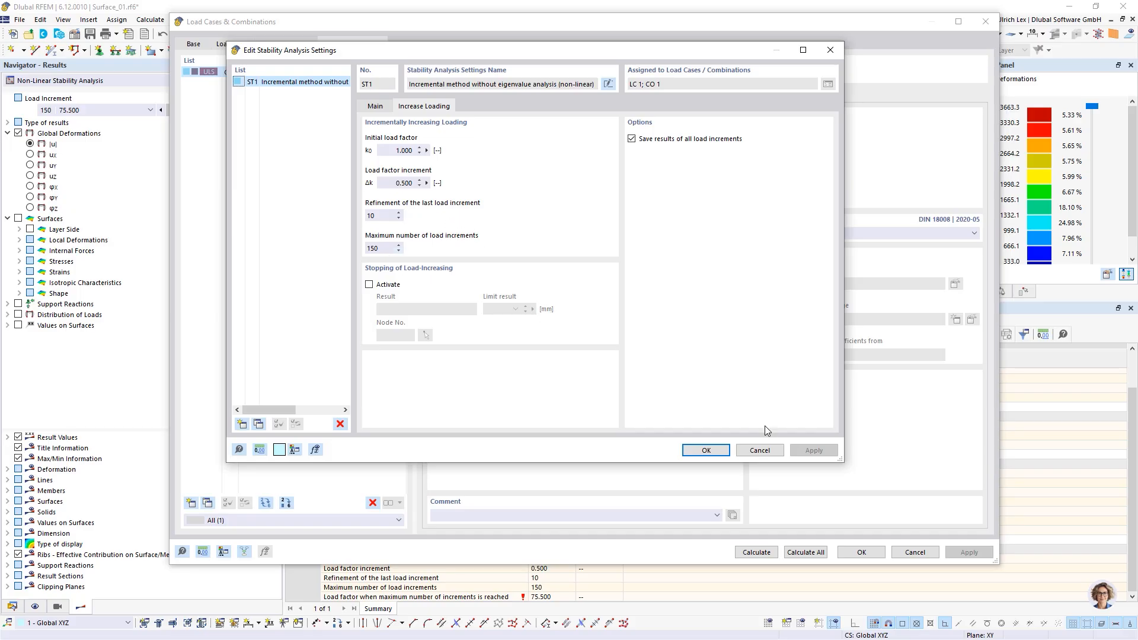
click(764, 449)
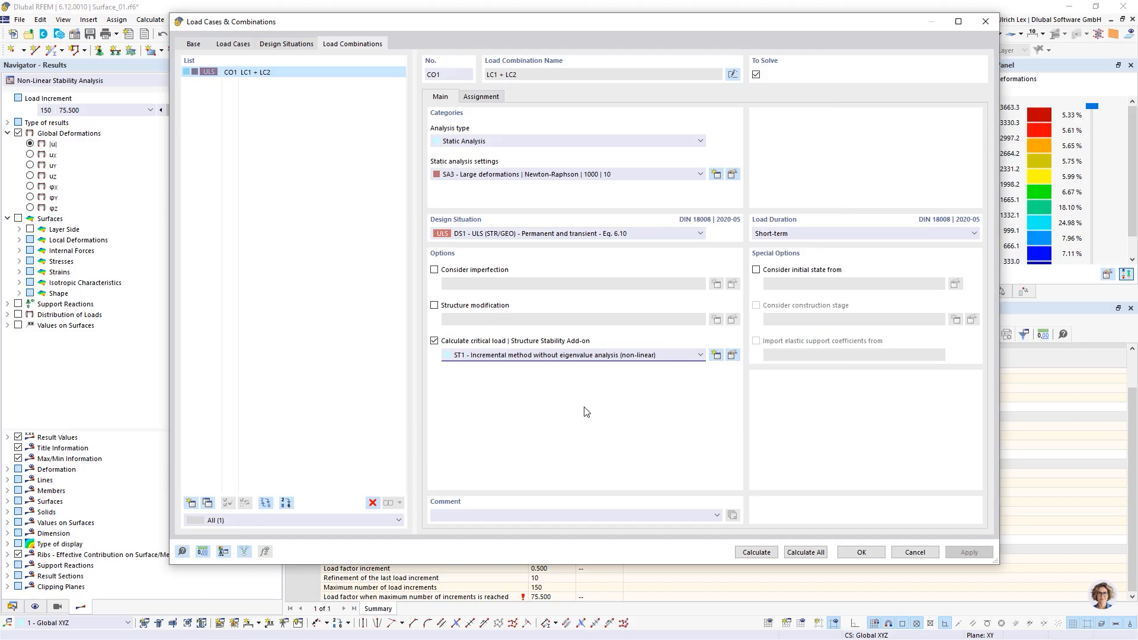
click(899, 552)
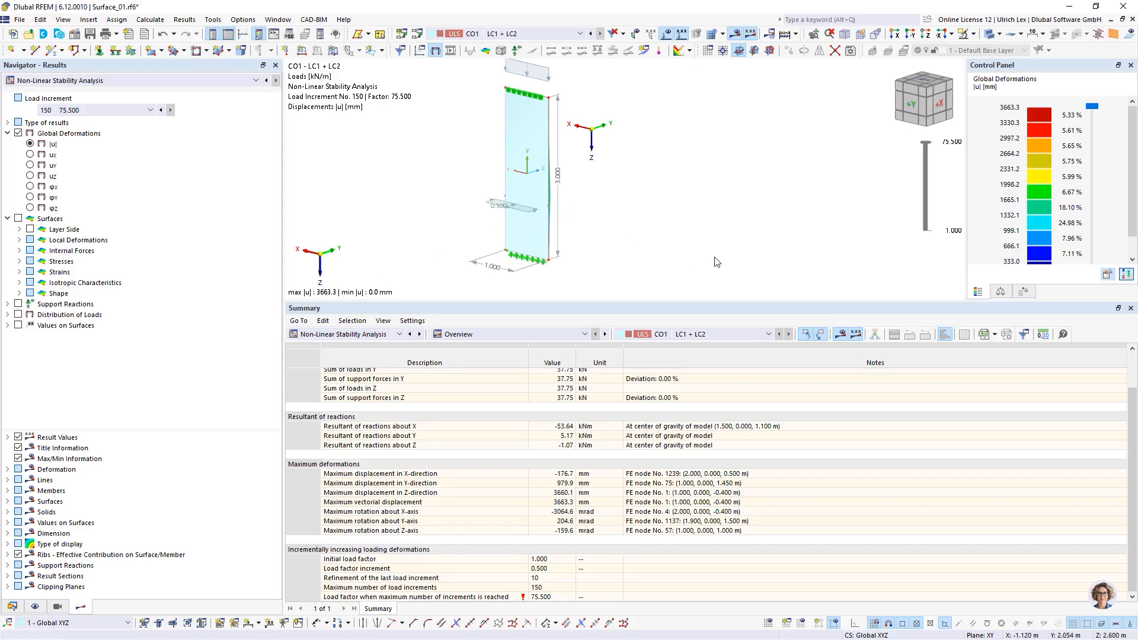
Turn off the solid model display to expose the plate's displacement contours, and shrink the Summary table to enlarge the model view.
ctrl+middle_drag(715, 258, 600, 237)
scroll(623, 148, up, 3)
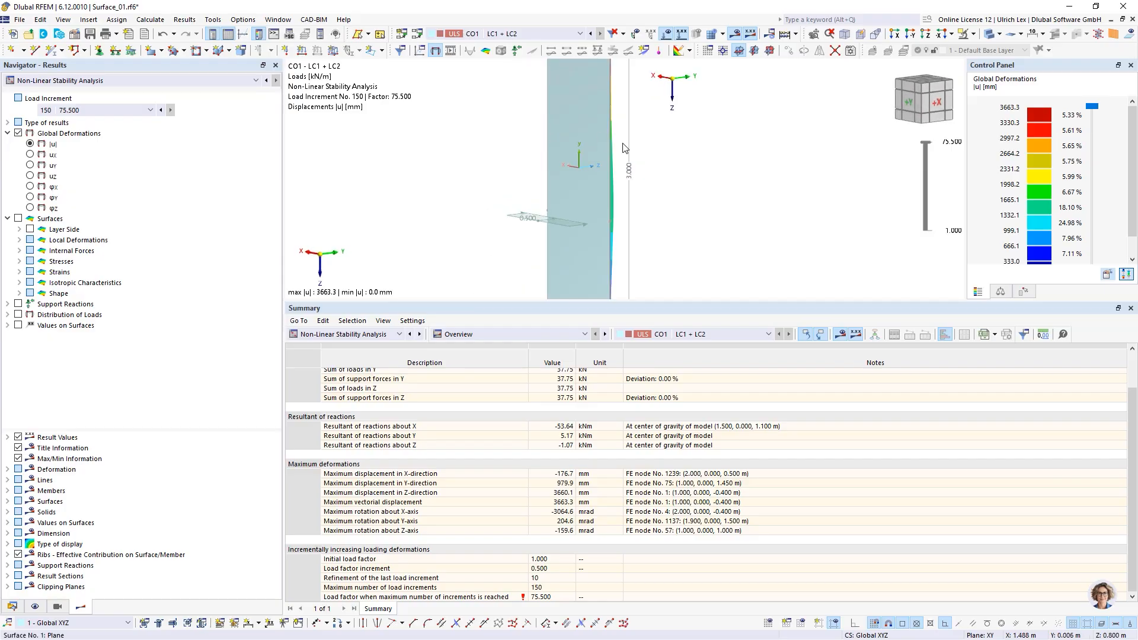
scroll(623, 148, down, 2)
click(991, 34)
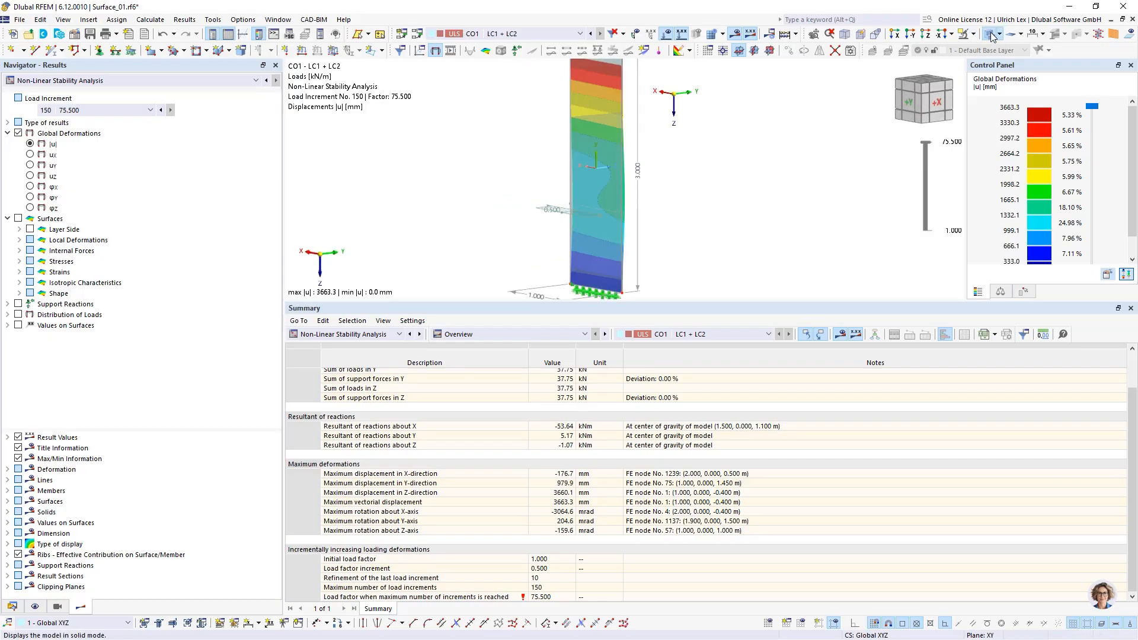
ctrl+middle_drag(759, 232, 717, 239)
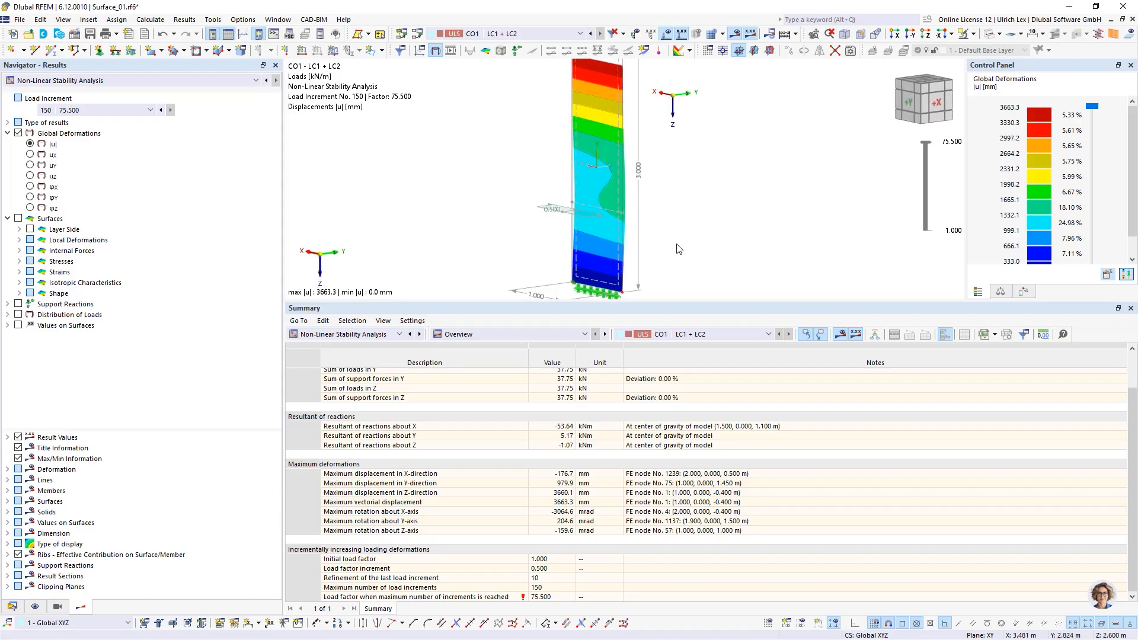
drag(703, 301, 706, 382)
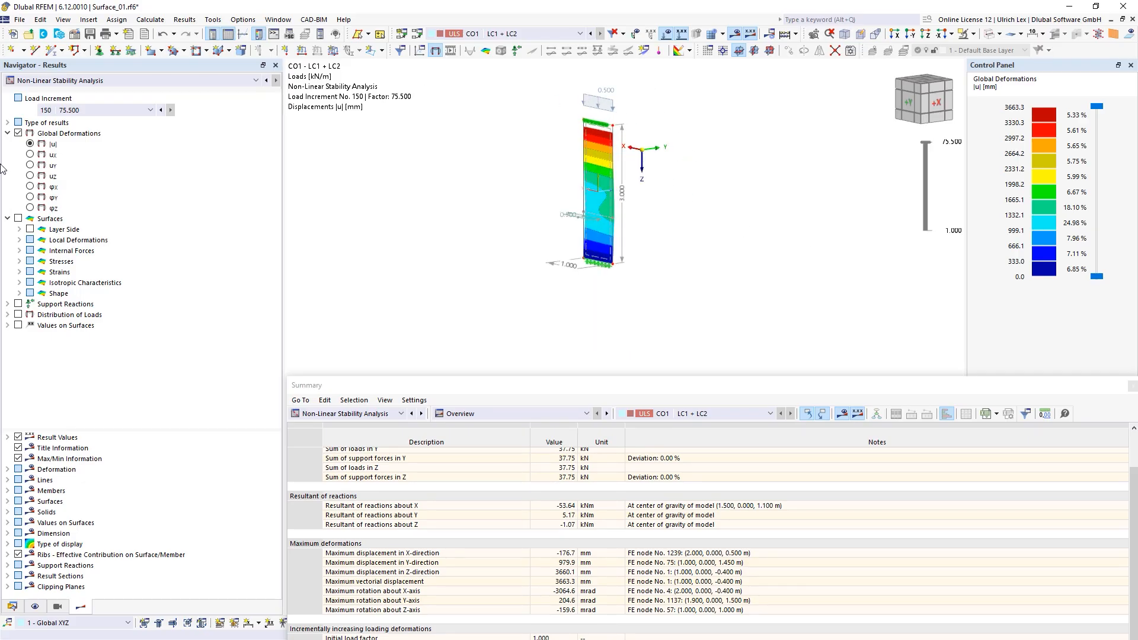
Replace the global deformations with the surface results and expand the stresses down to principal stress σ1,+.
click(18, 219)
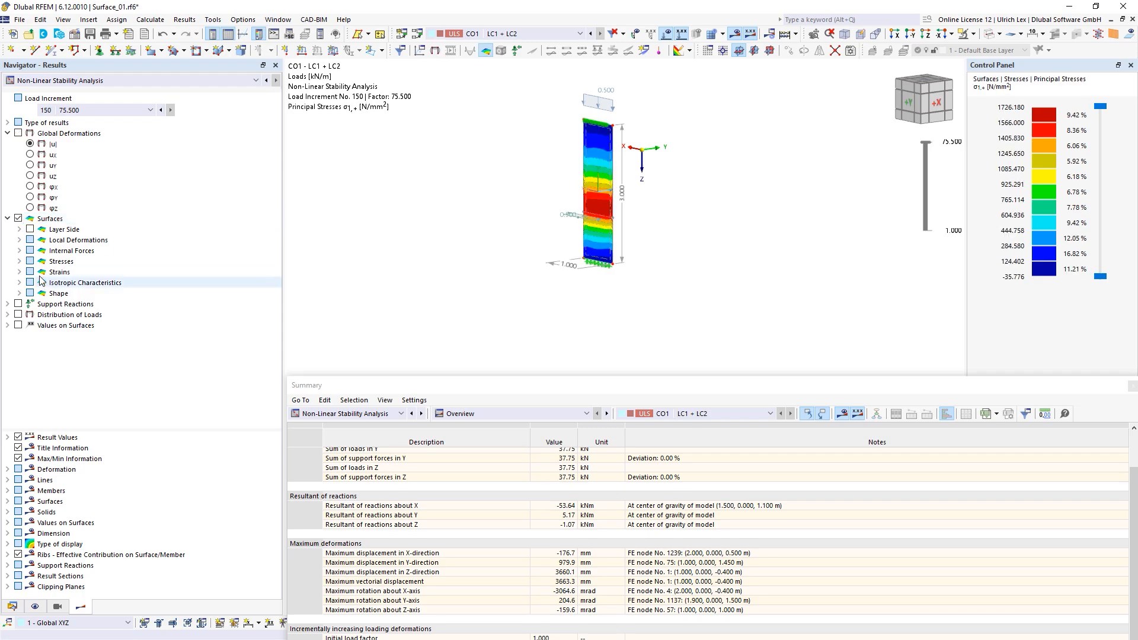
click(20, 261)
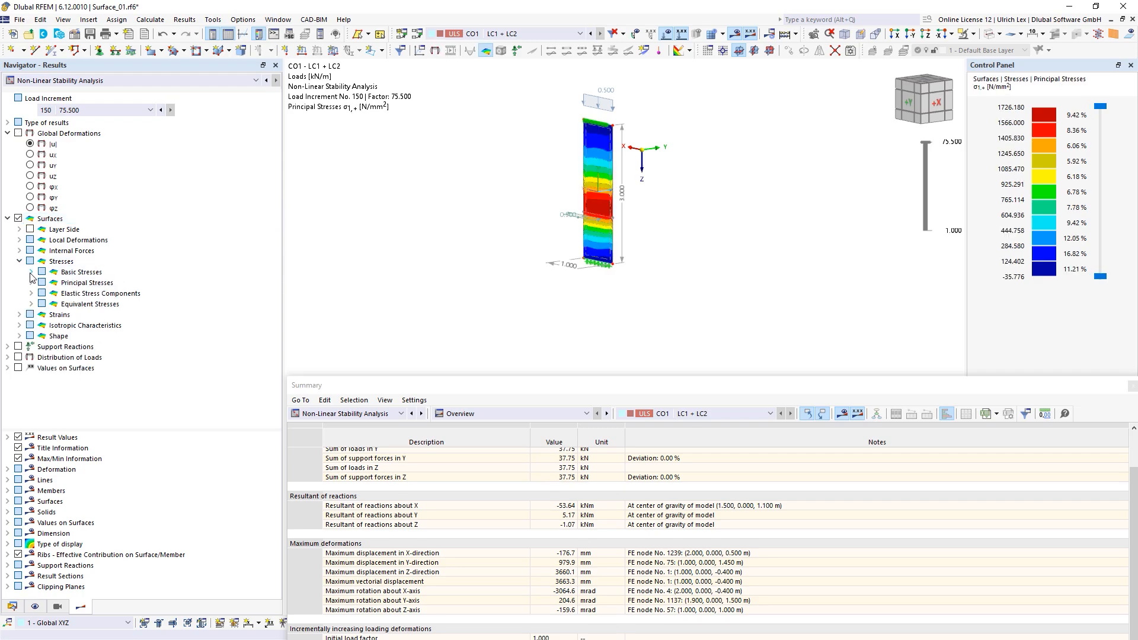
click(31, 283)
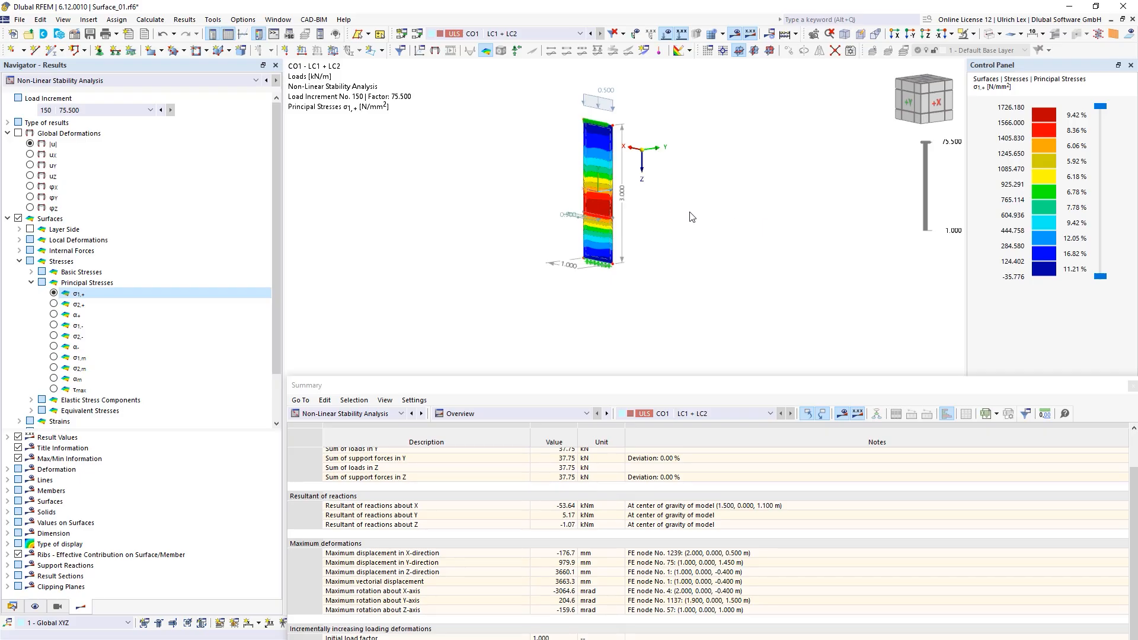
Check the thickness and material assigned to surface No. 1, the glass plate.
scroll(615, 139, up, 3)
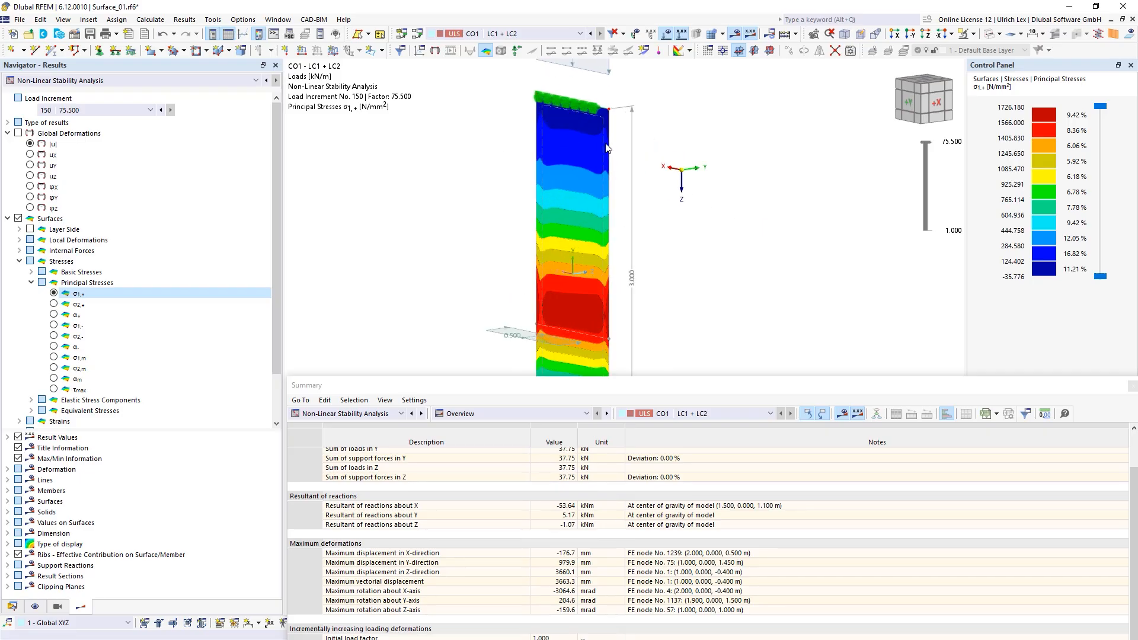
double_click(602, 143)
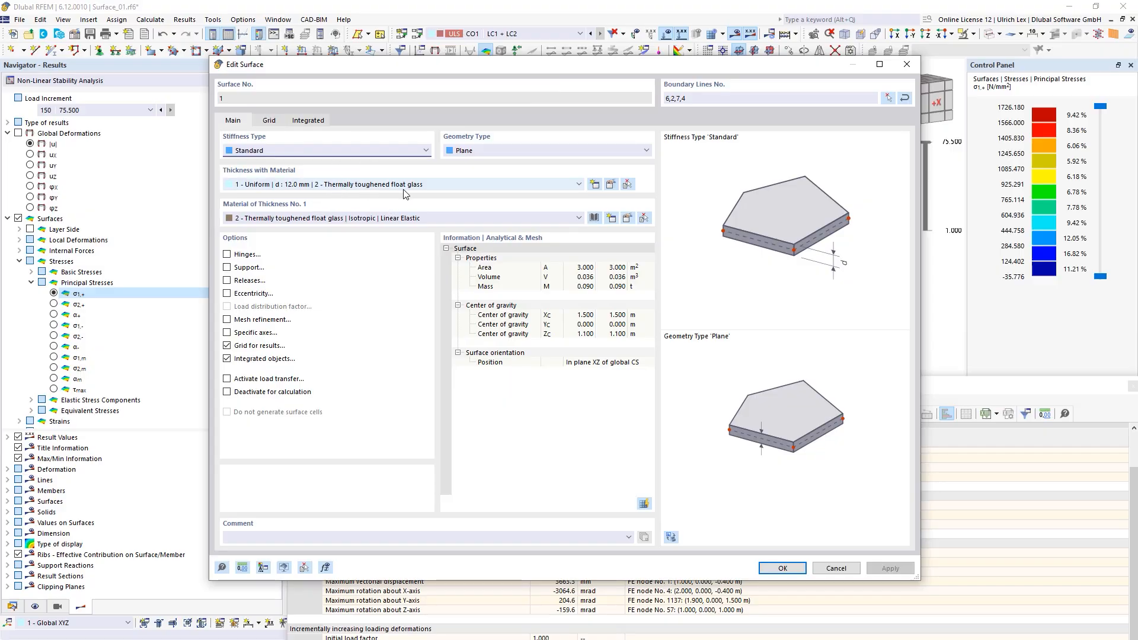
click(838, 568)
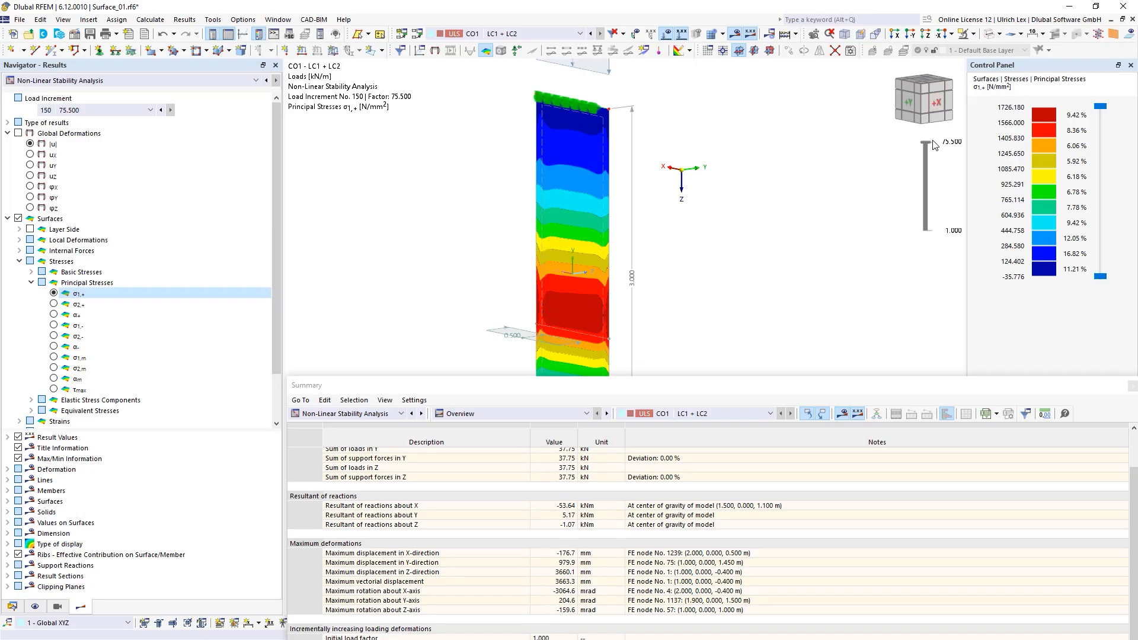
Lower the displayed load increment of the principal stress results to No. 11, load factor 6.000.
drag(926, 148, 926, 211)
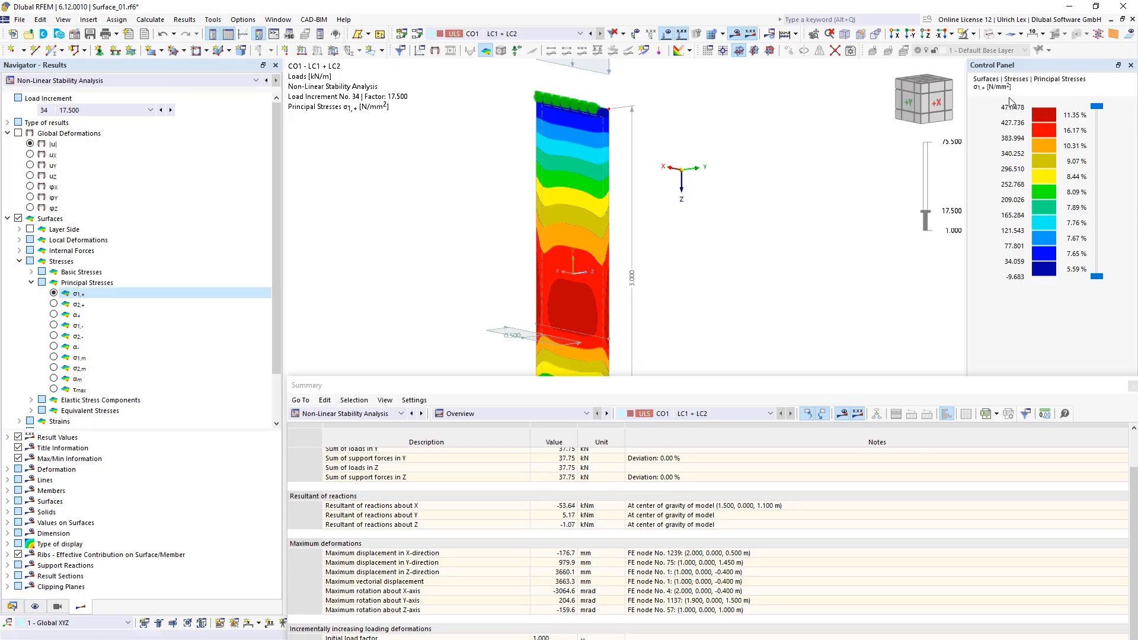
drag(923, 215, 924, 223)
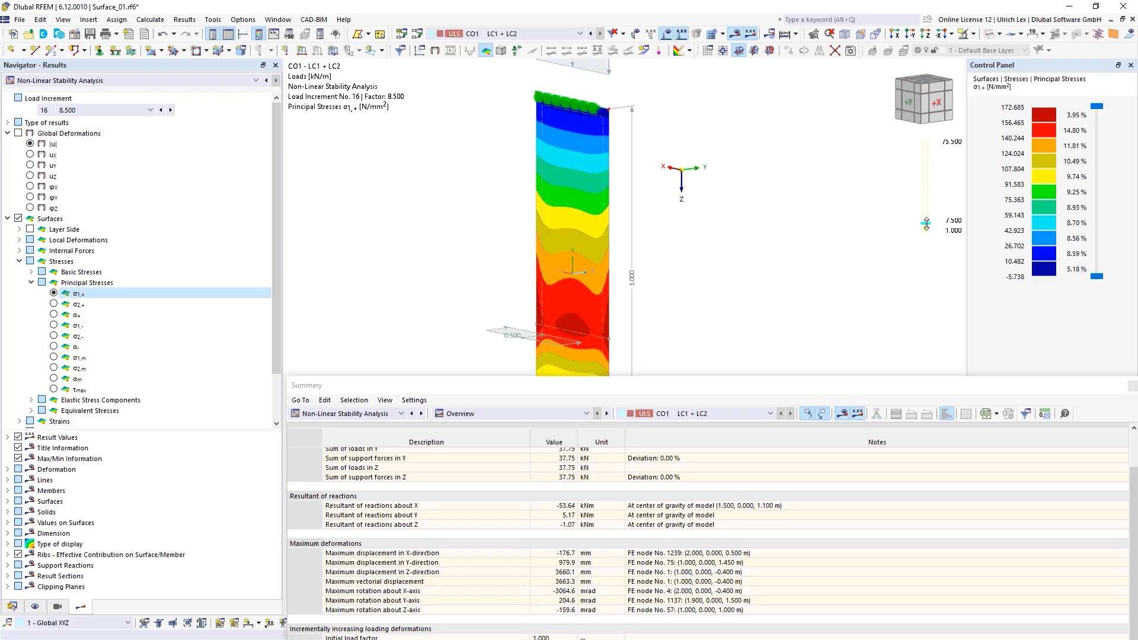
click(926, 225)
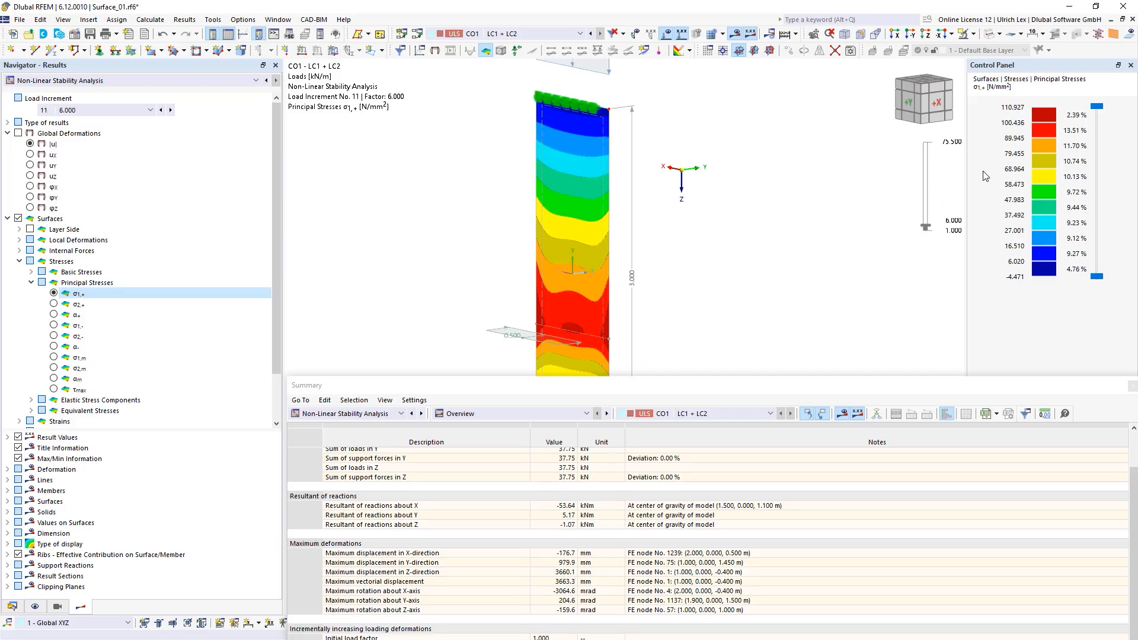
Lower the displayed load increment of the principal stress results to No. 8, load factor 4.500.
click(924, 224)
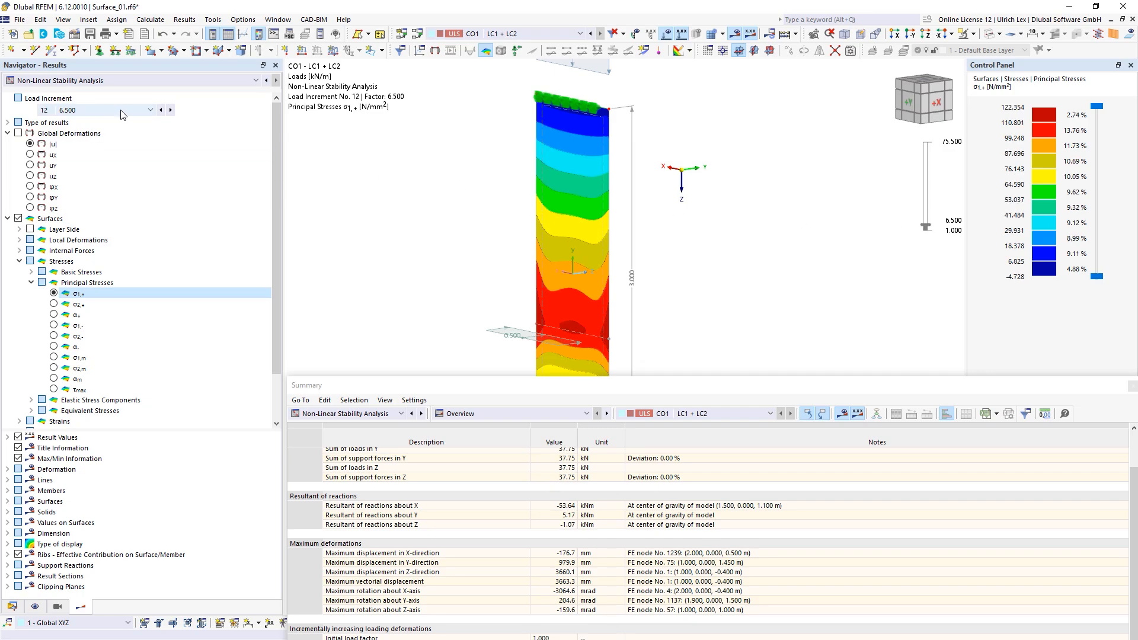
click(162, 111)
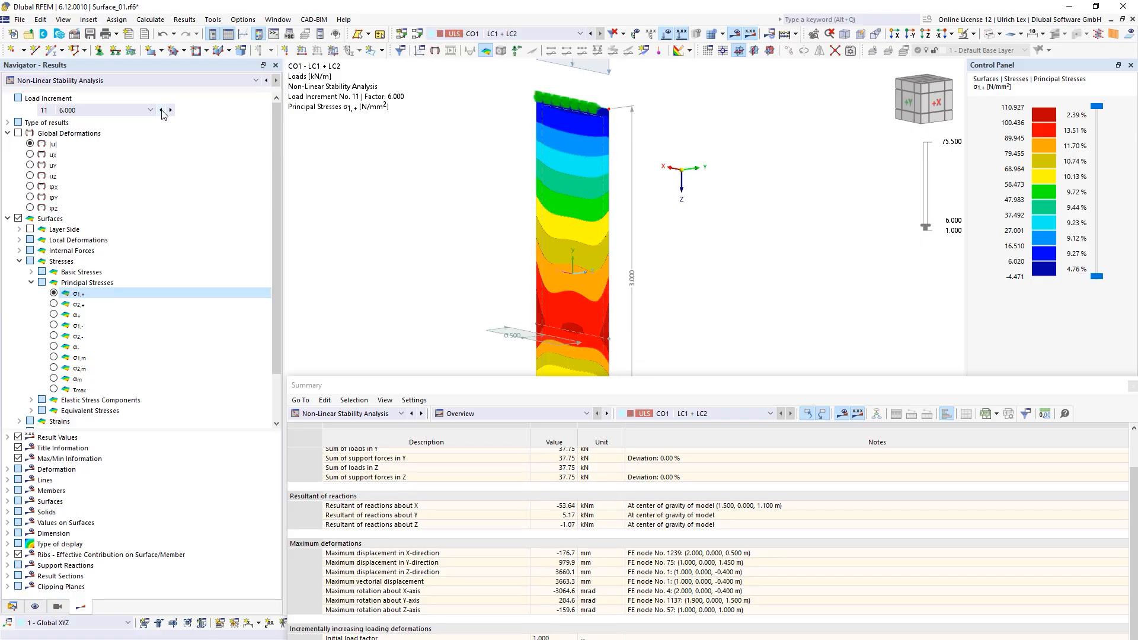
click(161, 111)
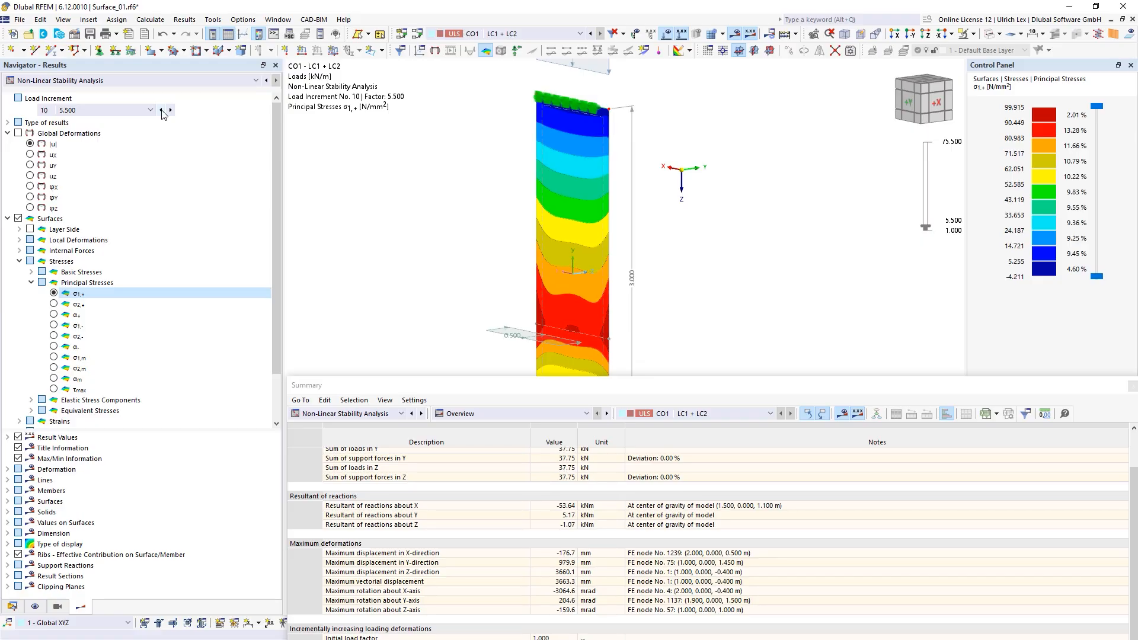
click(162, 110)
click(161, 110)
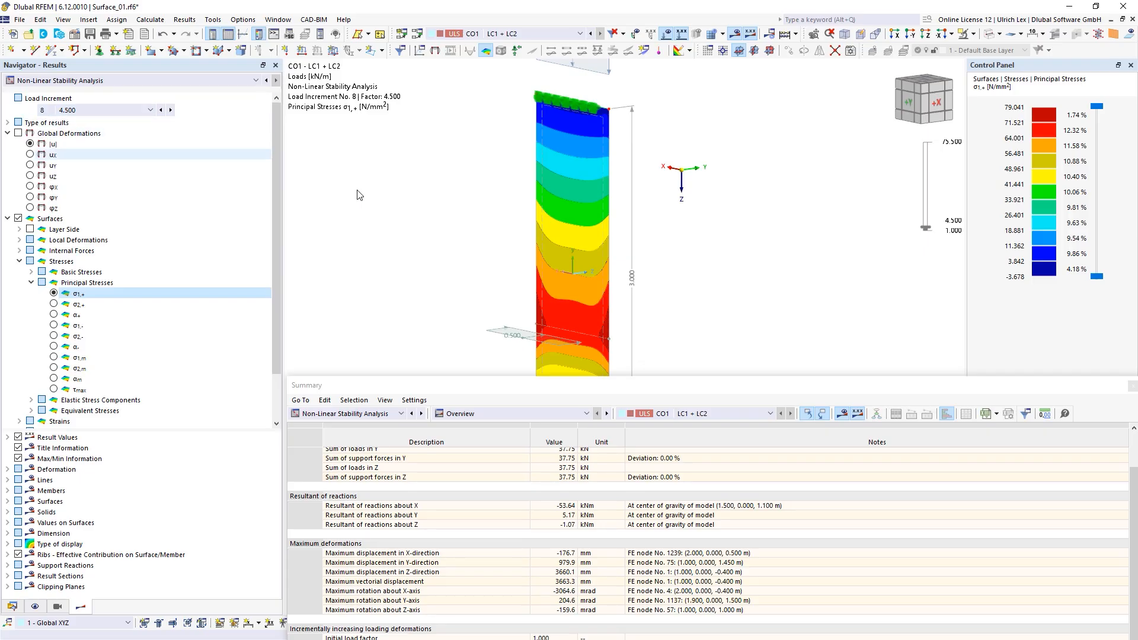
Display the support reactions on the glass plate together with its principal stresses and view the plate from the side.
scroll(726, 113, down, 2)
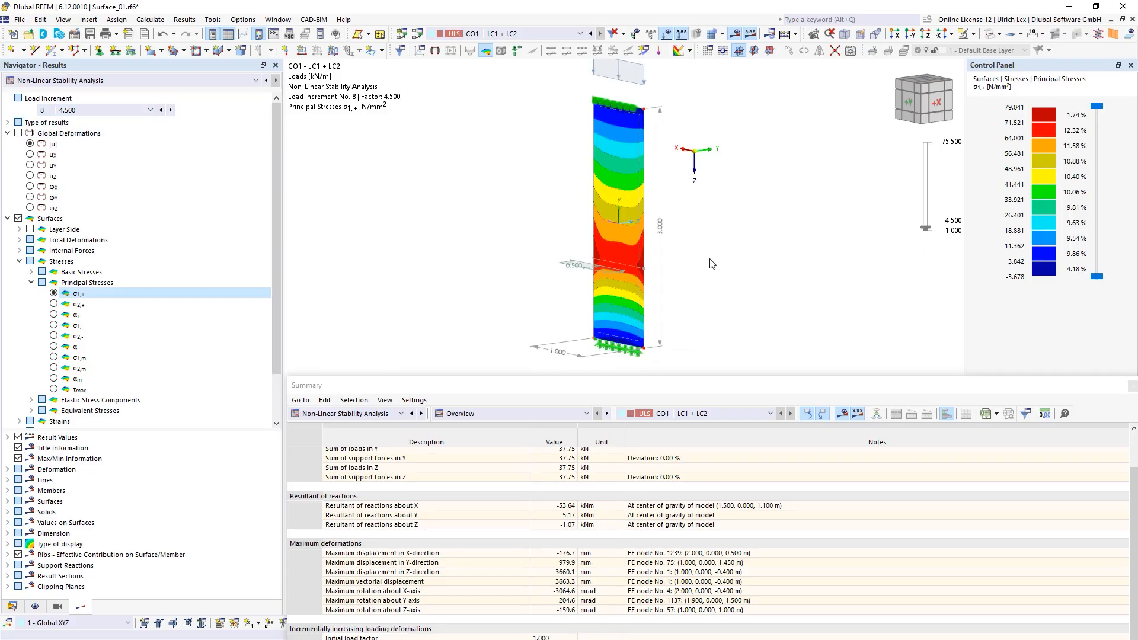
ctrl+middle_drag(712, 263, 684, 249)
scroll(512, 191, down, 1)
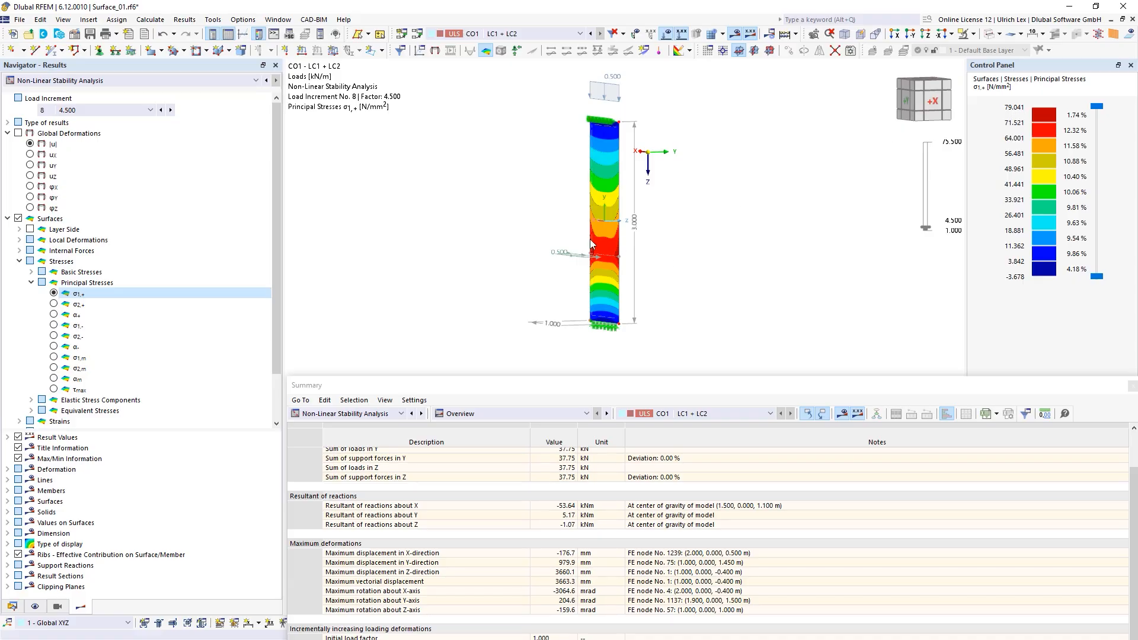
scroll(166, 367, down, 2)
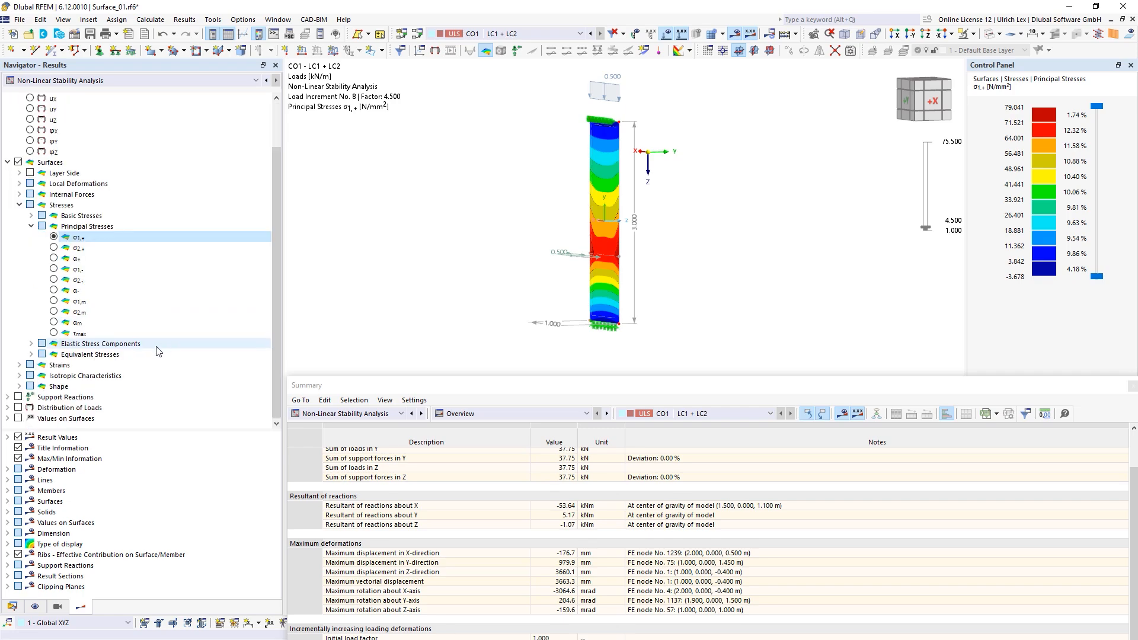
click(18, 398)
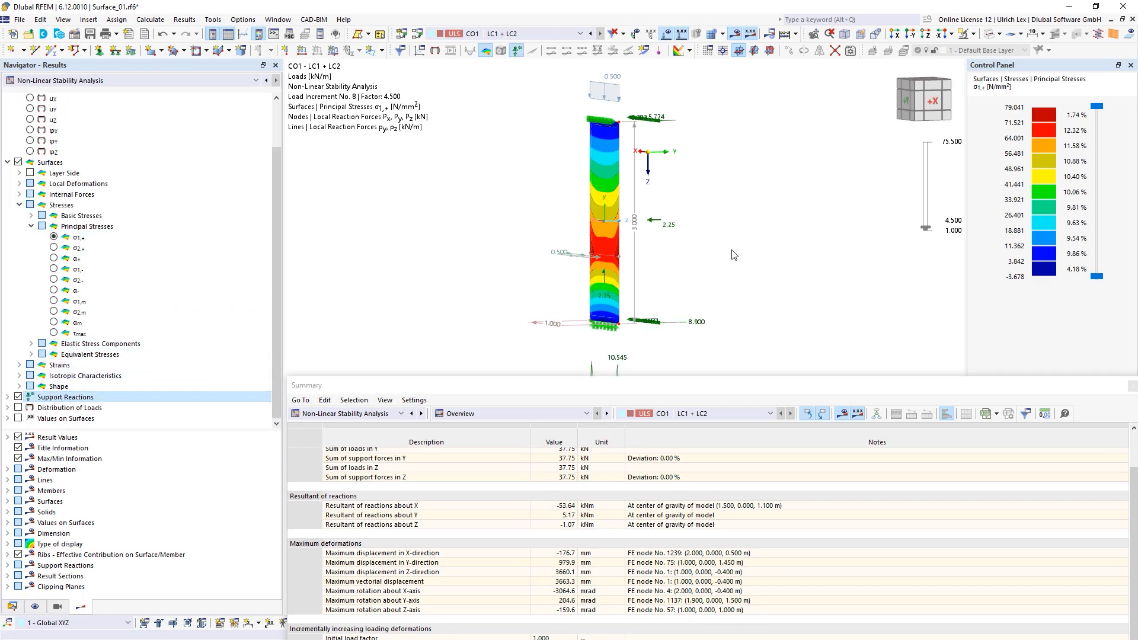
ctrl+middle_drag(732, 251, 686, 272)
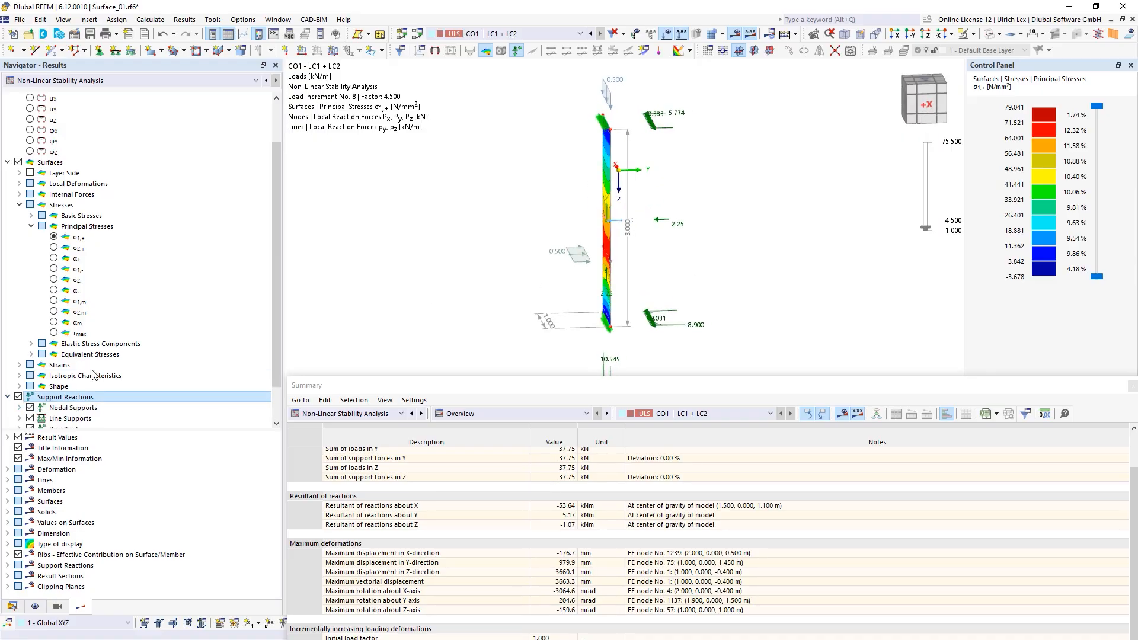
Hide the line and nodal support reactions so that only the resultant remains displayed on the plate.
click(7, 397)
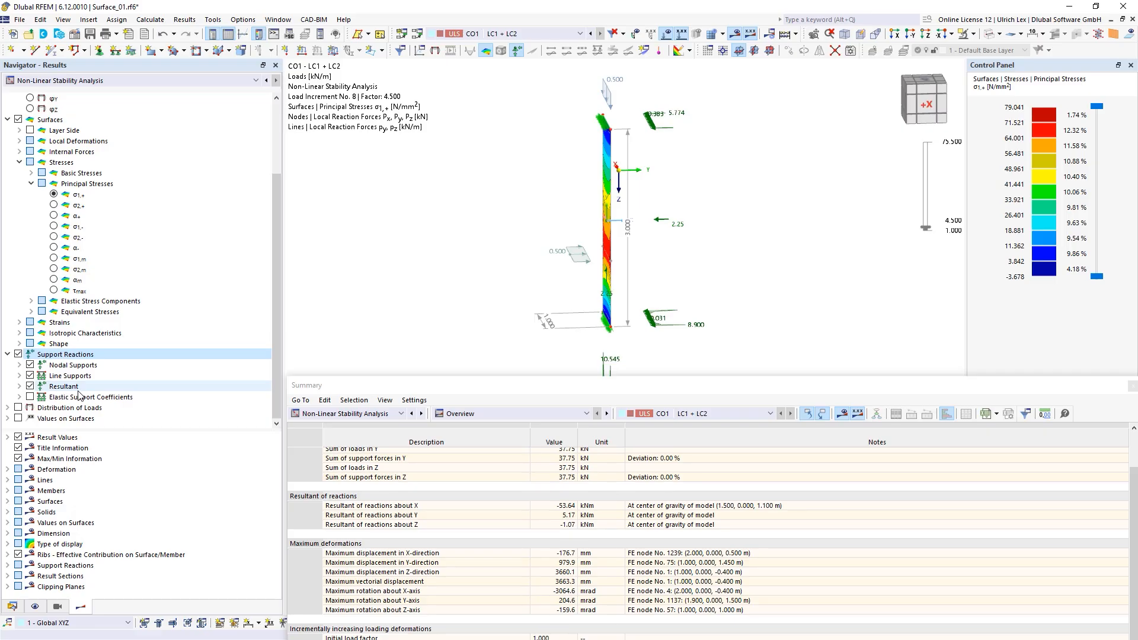
click(30, 376)
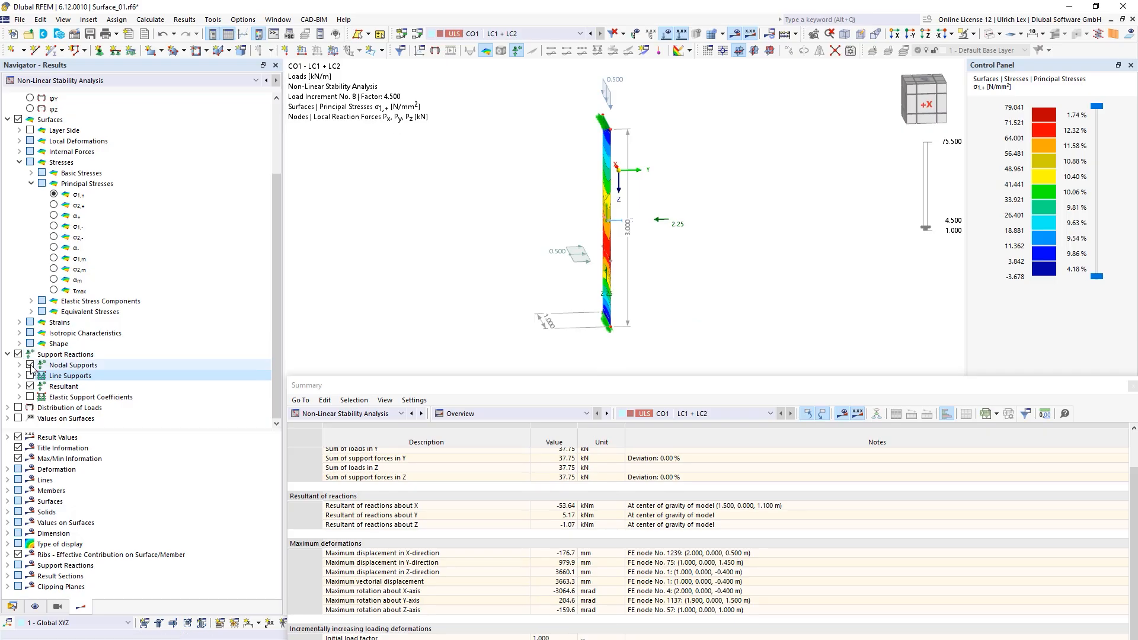
click(30, 365)
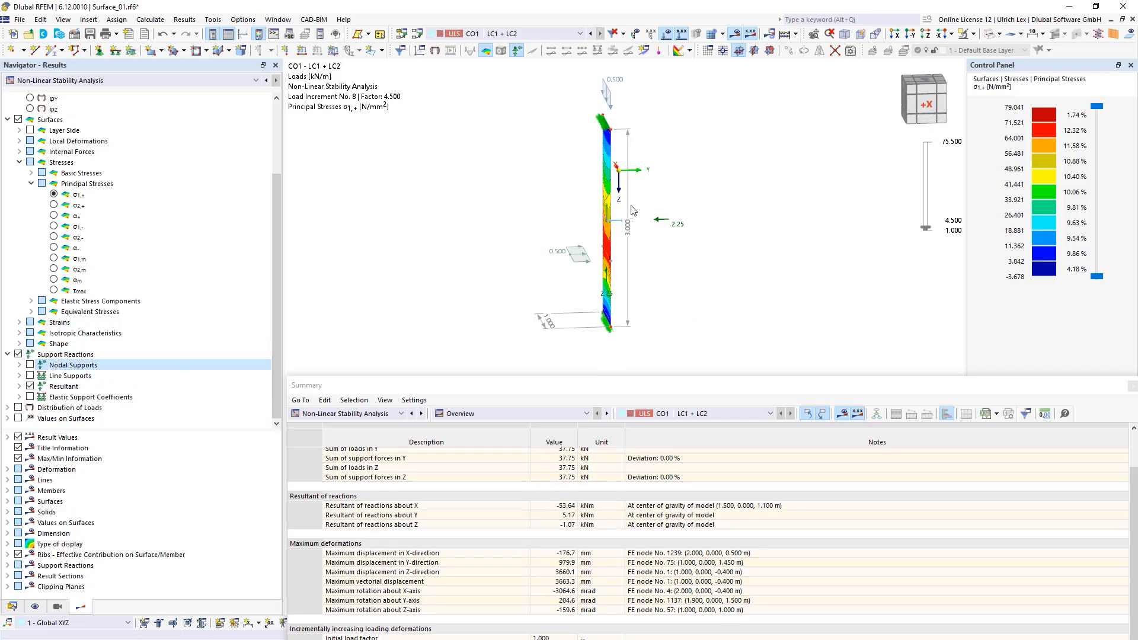
ctrl+middle_drag(693, 304, 729, 298)
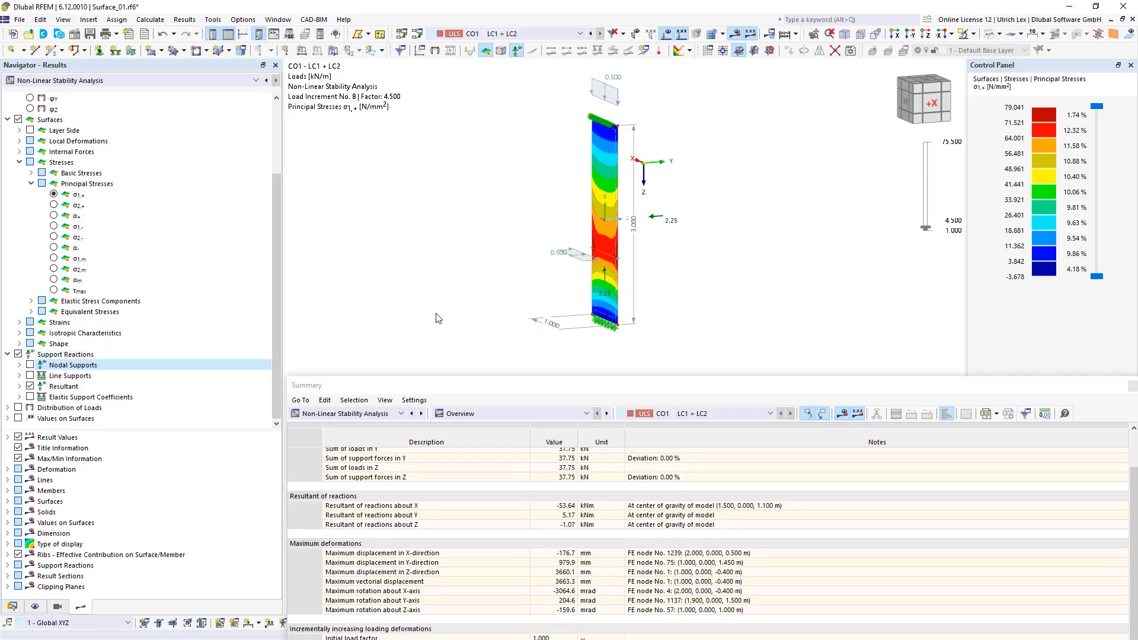
Create a new thickness and set its thickness type to Glass Composition.
click(12, 607)
right_click(64, 111)
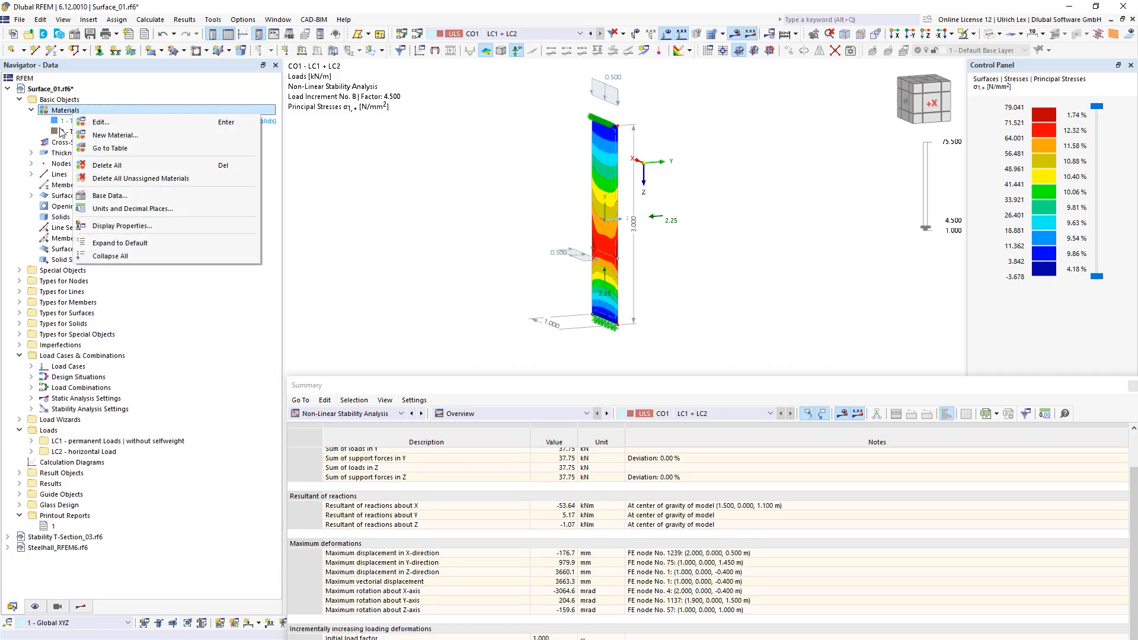
click(51, 152)
right_click(66, 154)
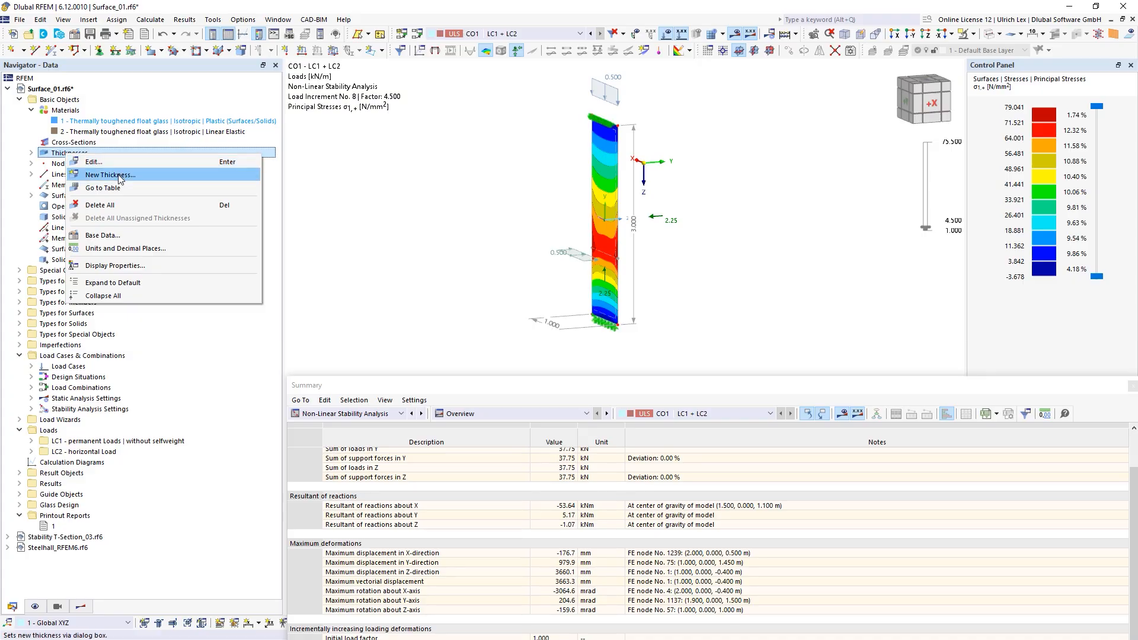
click(118, 173)
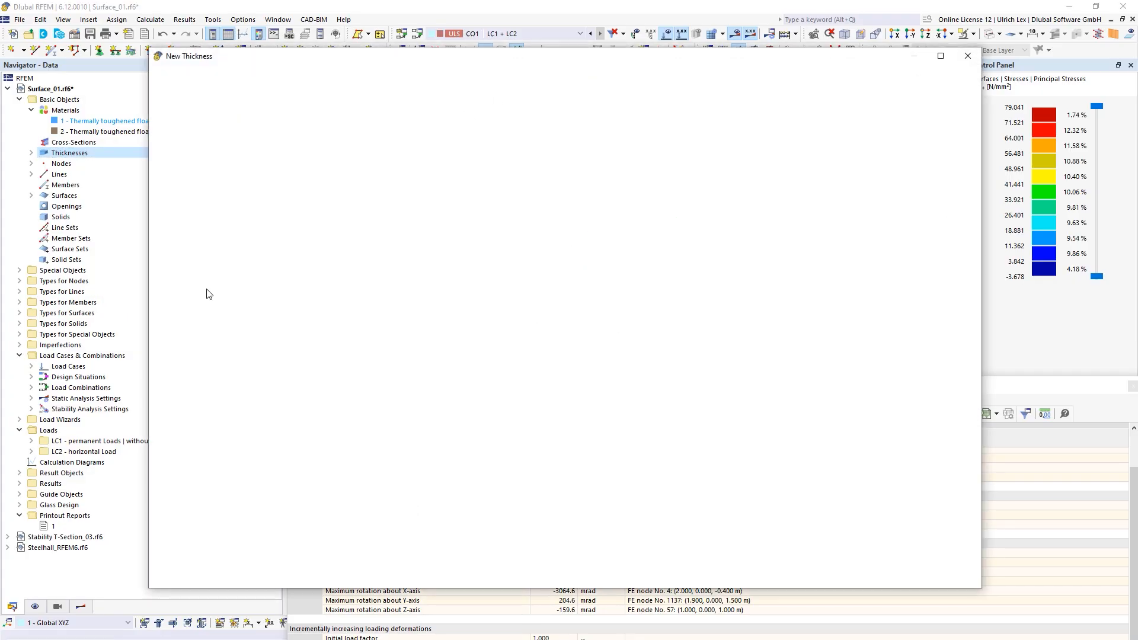
click(433, 143)
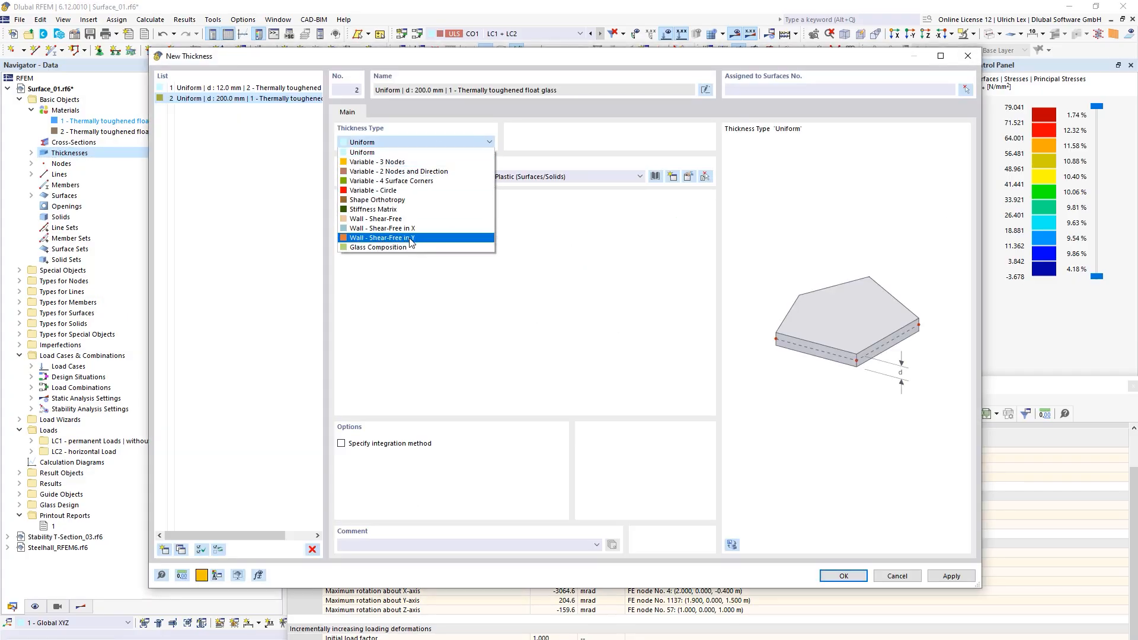
click(431, 248)
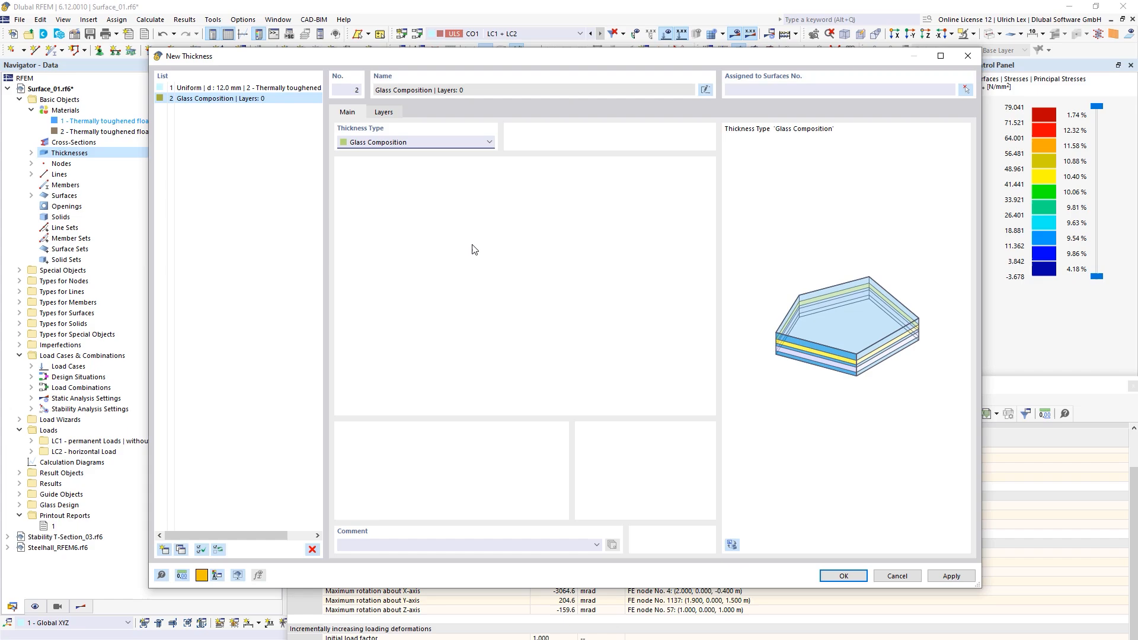
Define layer 1 of the glass composition with the existing uniform 12.0 mm thermally toughened float glass thickness and confirm the new thickness.
click(391, 113)
click(408, 166)
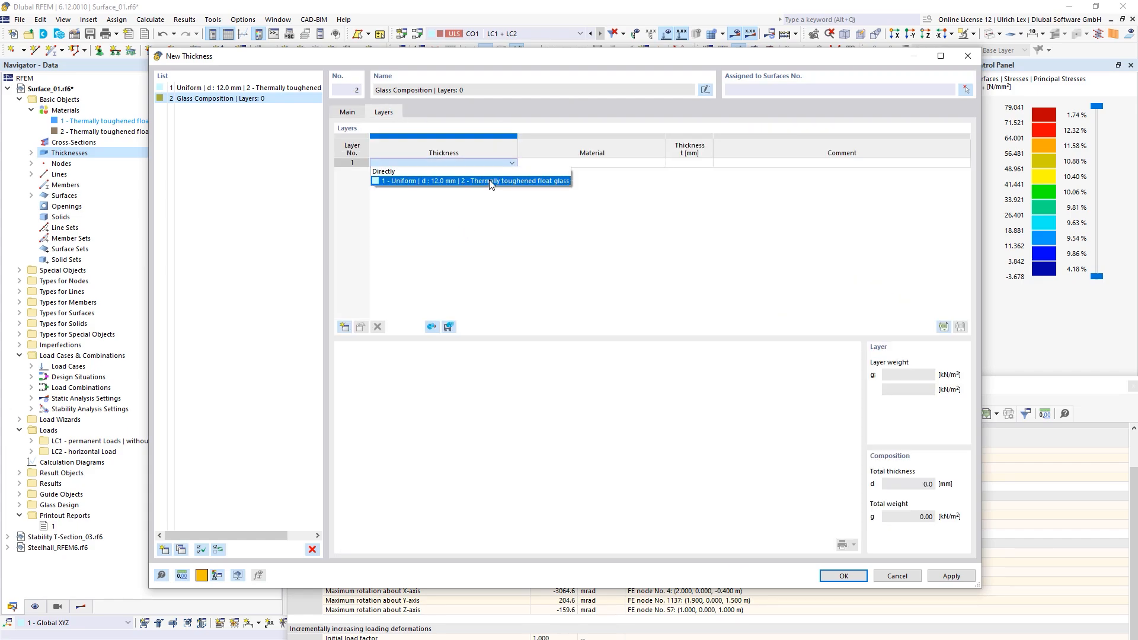
click(489, 184)
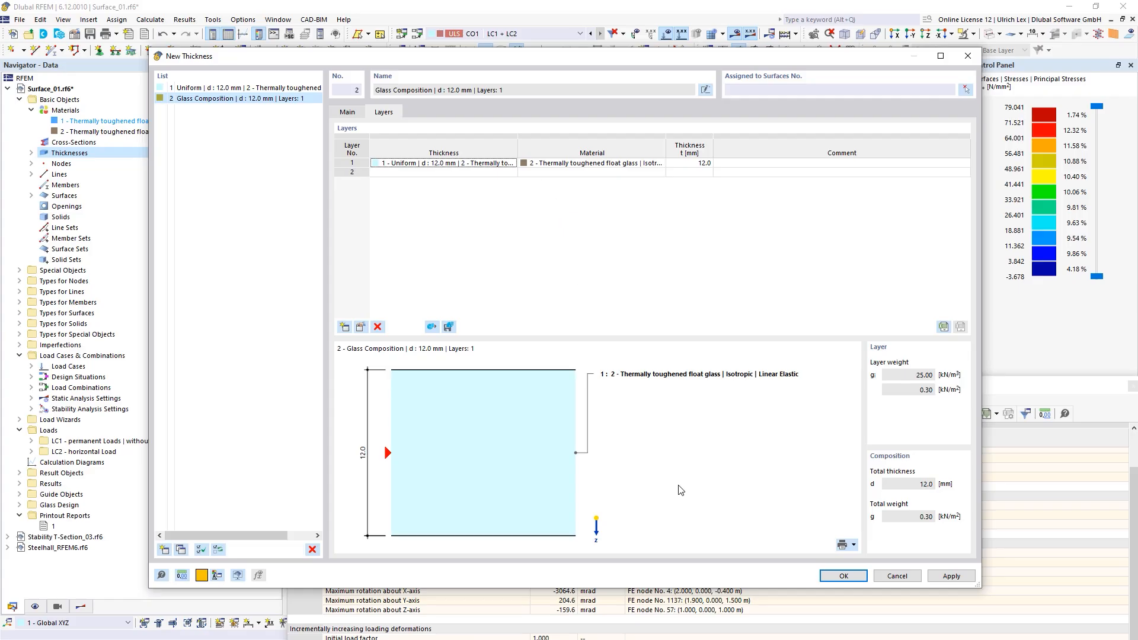
click(843, 576)
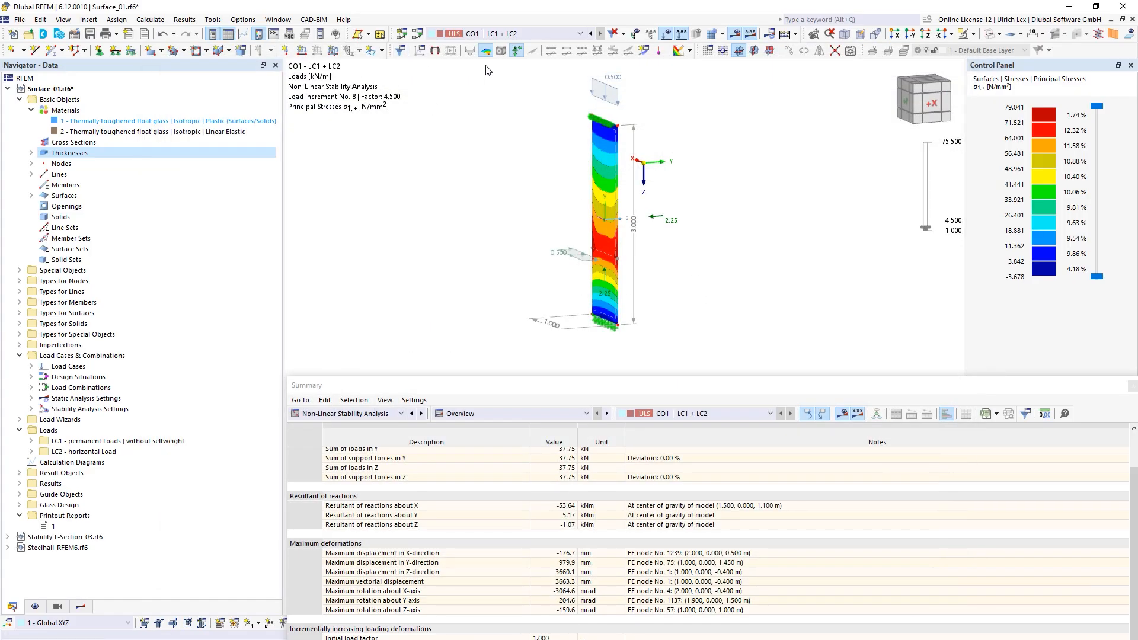
Copy load combination CO1, set the factors of LC1 and LC2 in the copy to 4.50, and accept deleting the DS1 results.
click(418, 34)
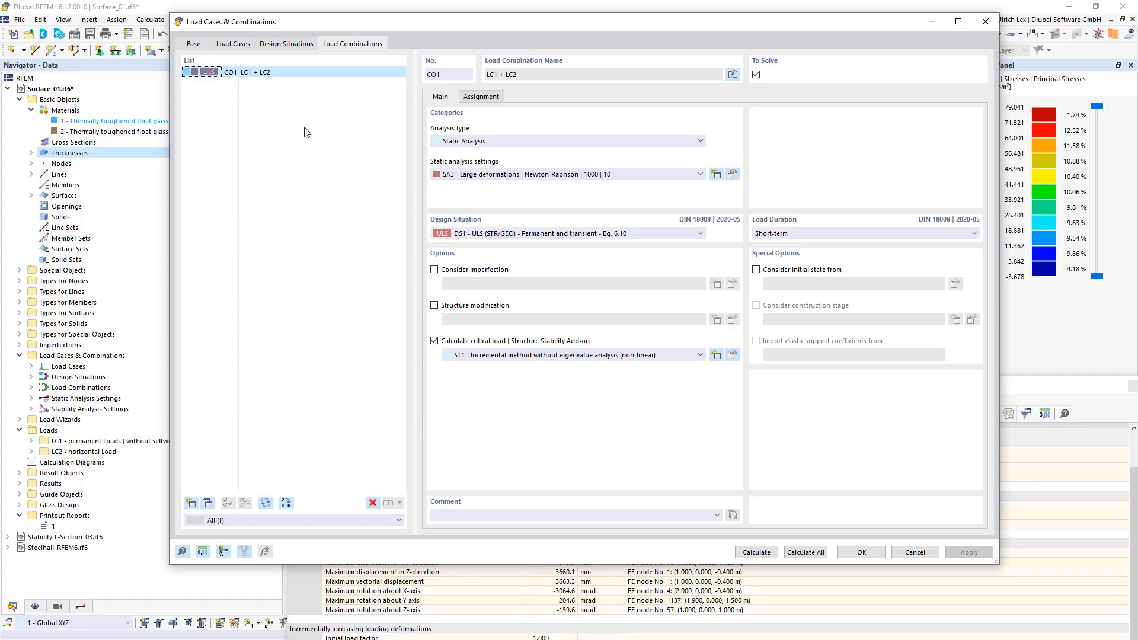
click(208, 503)
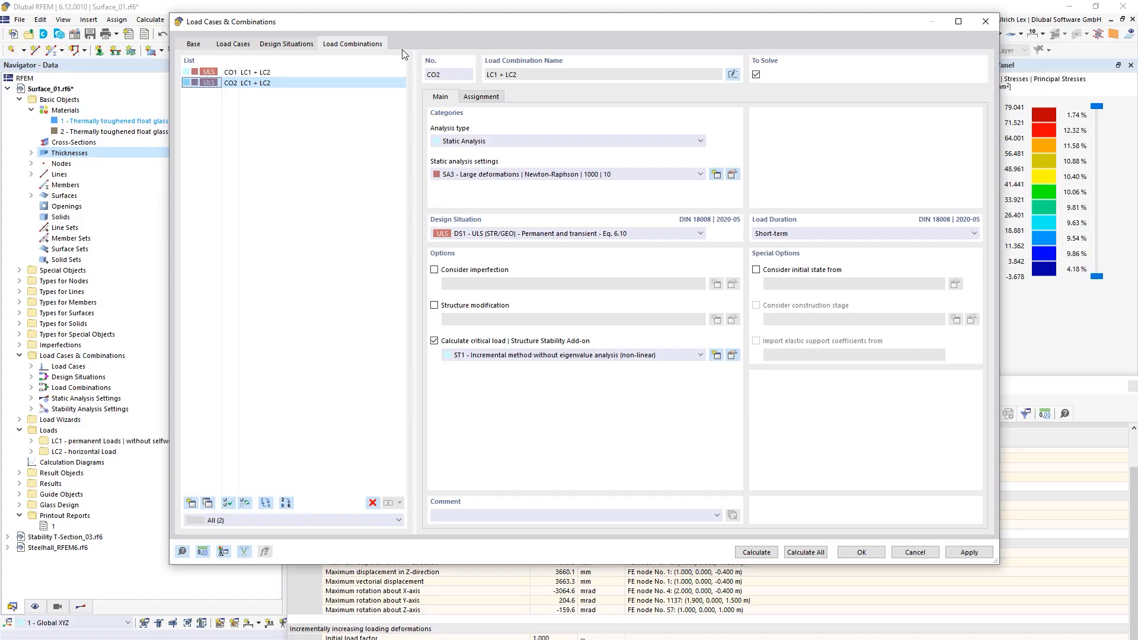
click(480, 96)
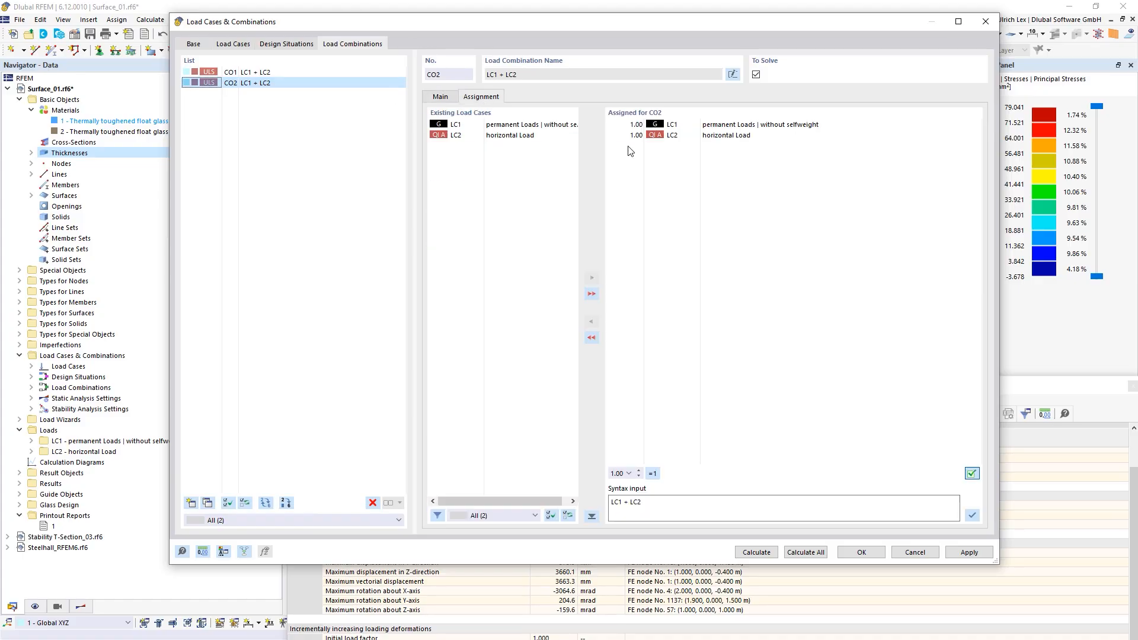
click(619, 125)
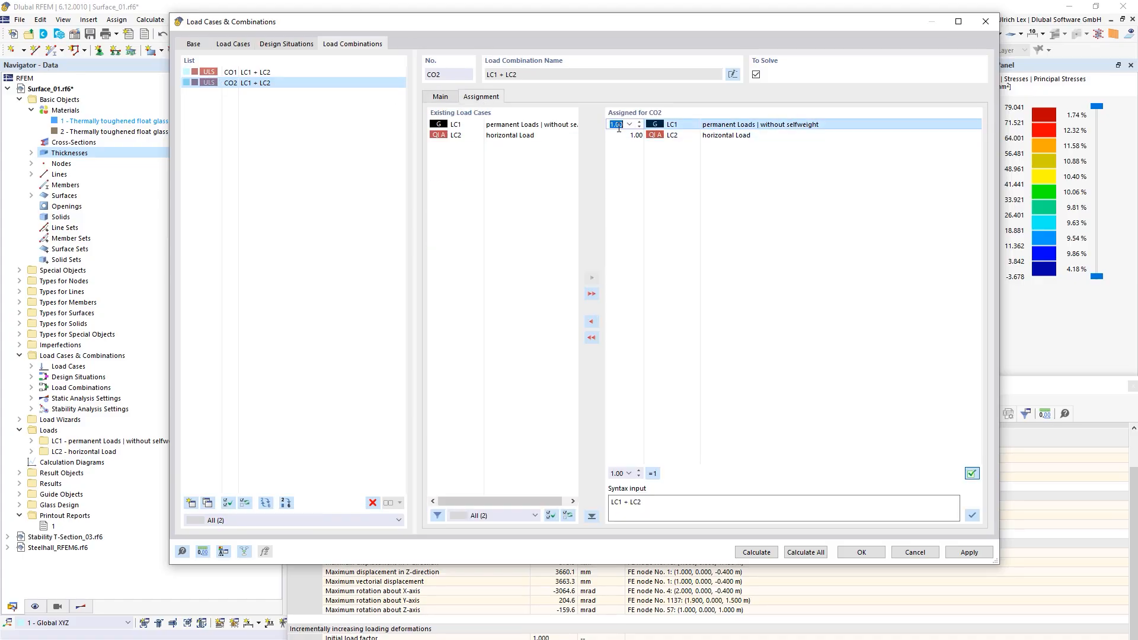
text(4.5)
click(617, 134)
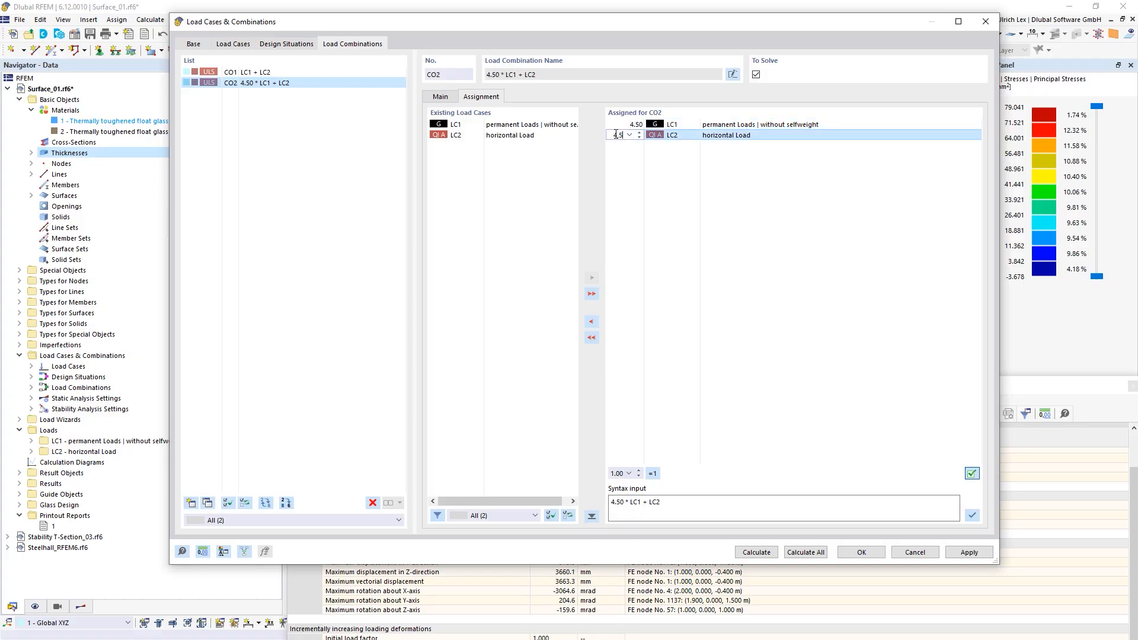
click(625, 126)
click(624, 174)
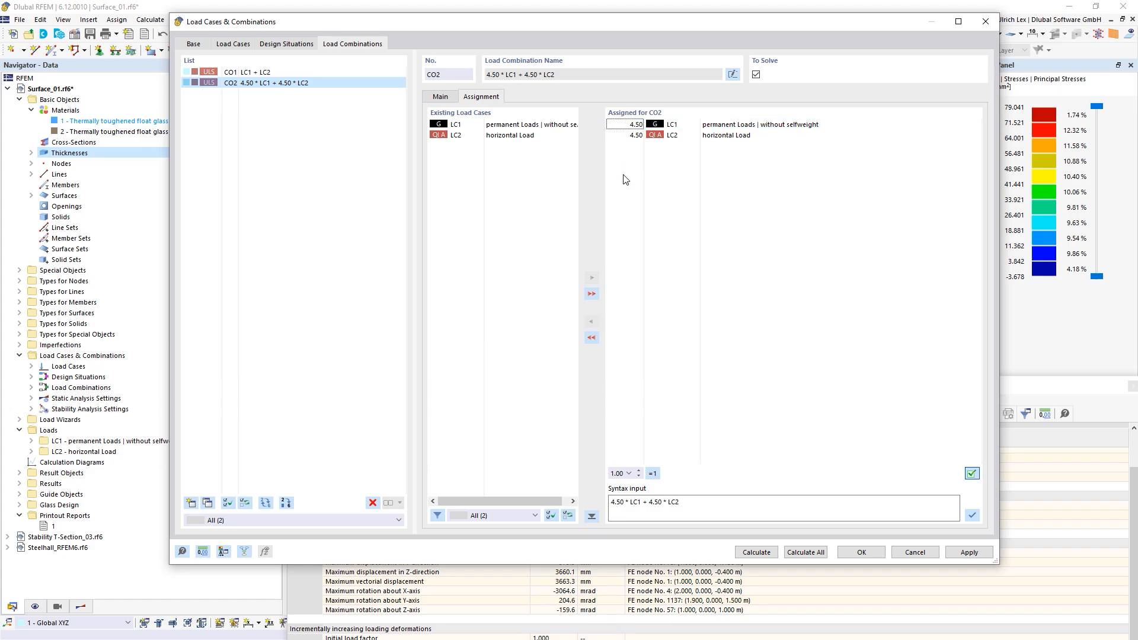
click(856, 552)
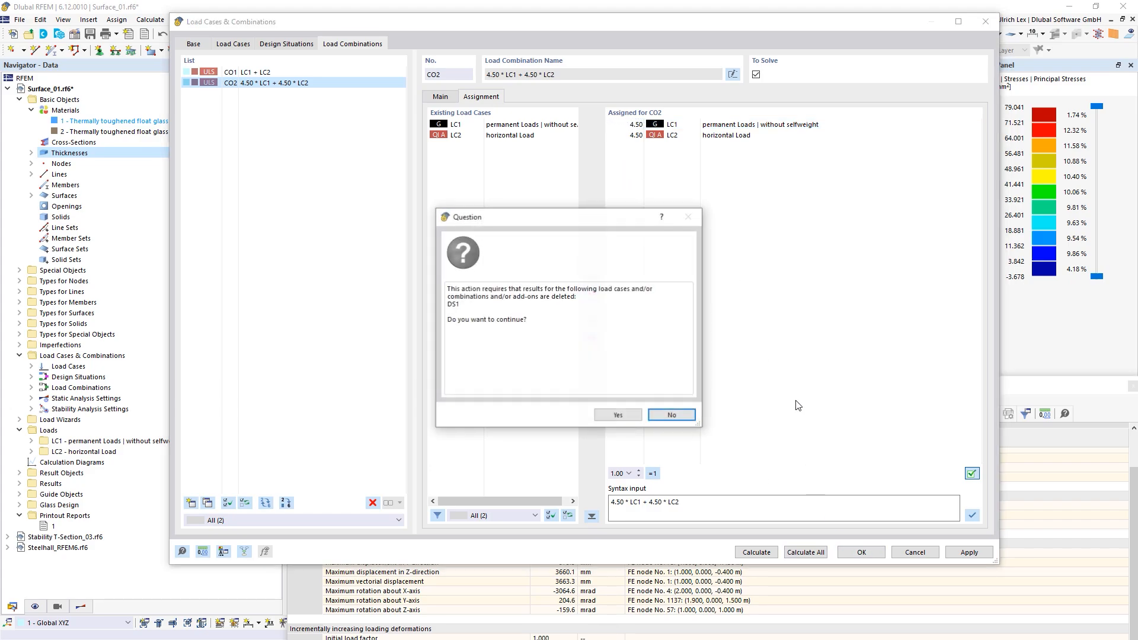
click(636, 419)
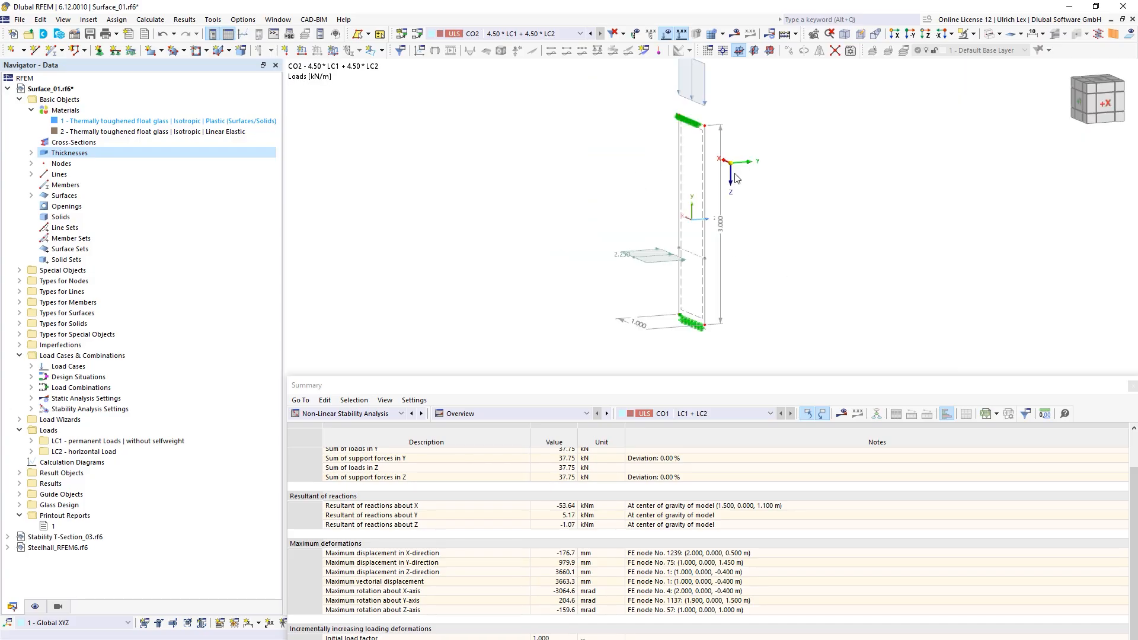
Assign thickness 2, the 12.0 mm glass composition, to surface No. 1.
double_click(702, 136)
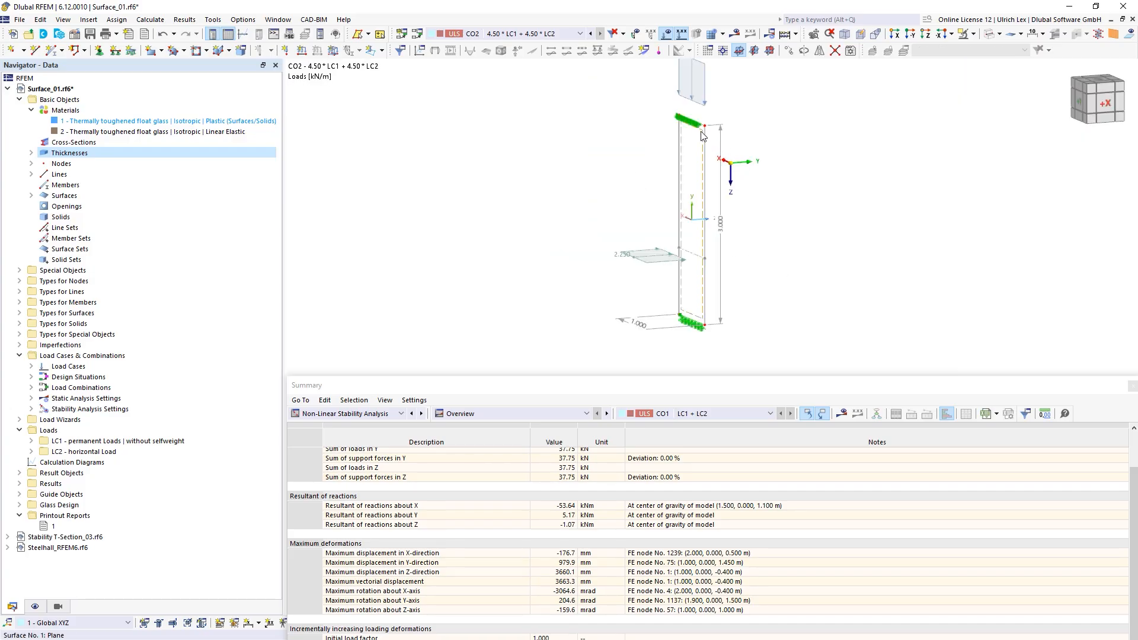
click(417, 188)
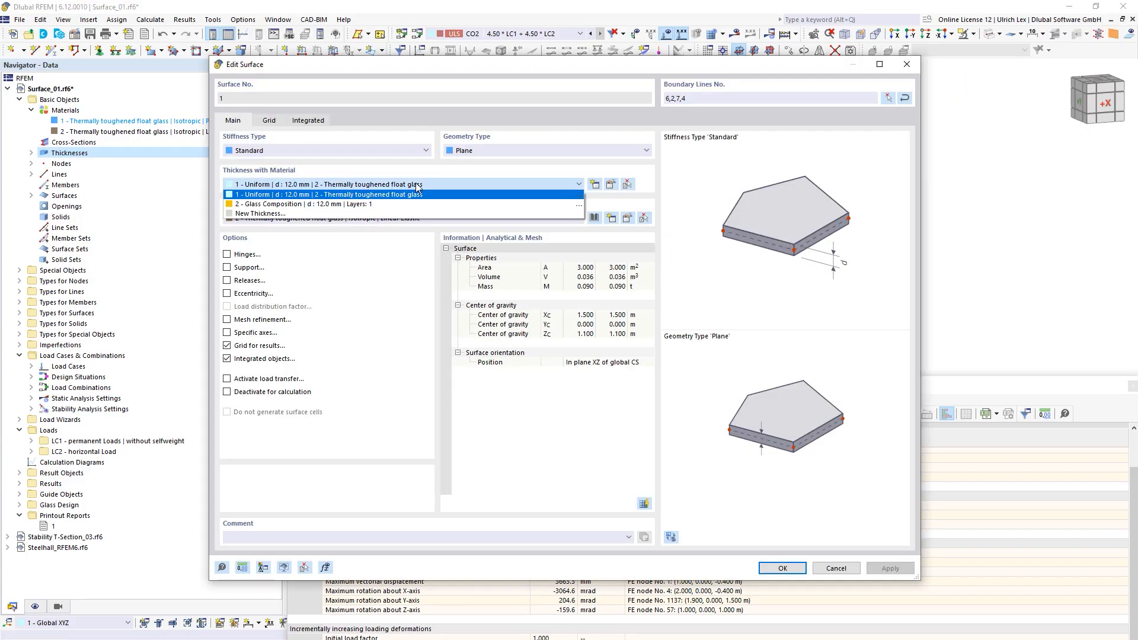
click(394, 208)
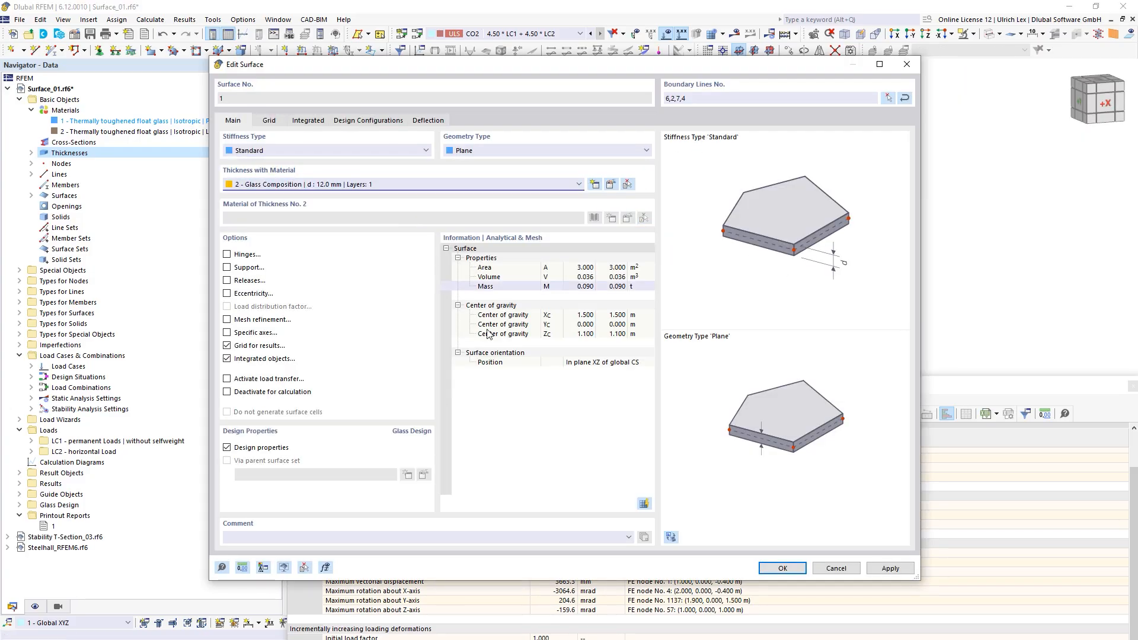
click(782, 569)
click(615, 392)
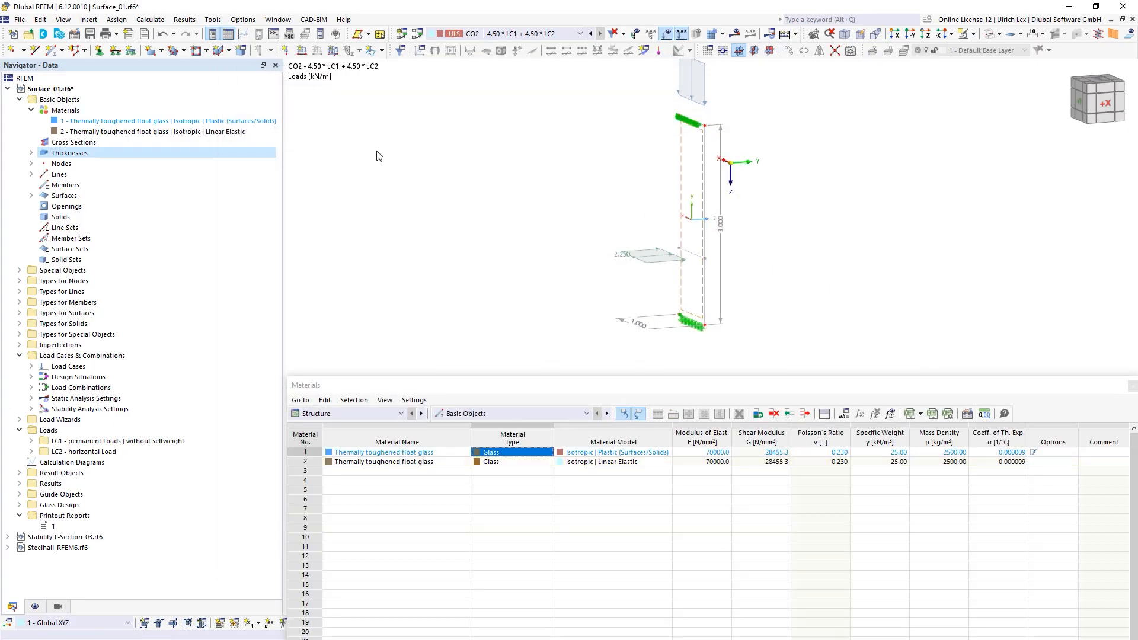
In the Glass Design input data, restrict the combinations to design for DS1 to CO2 only.
scroll(415, 189, down, 5)
ctrl+middle_drag(443, 215, 508, 201)
scroll(507, 202, up, 1)
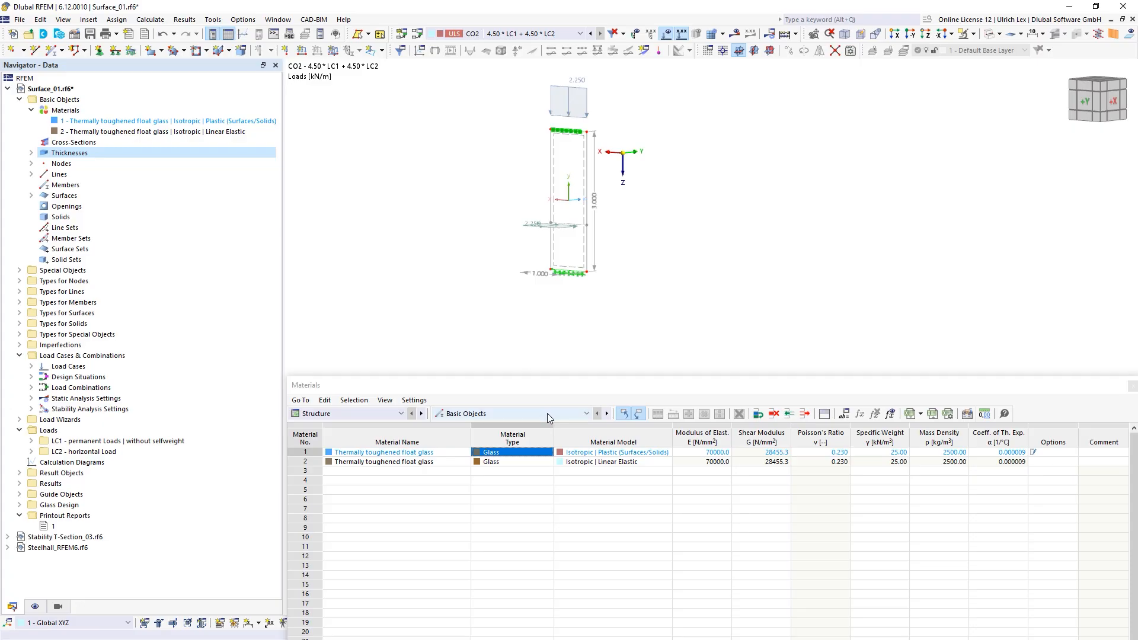
click(365, 417)
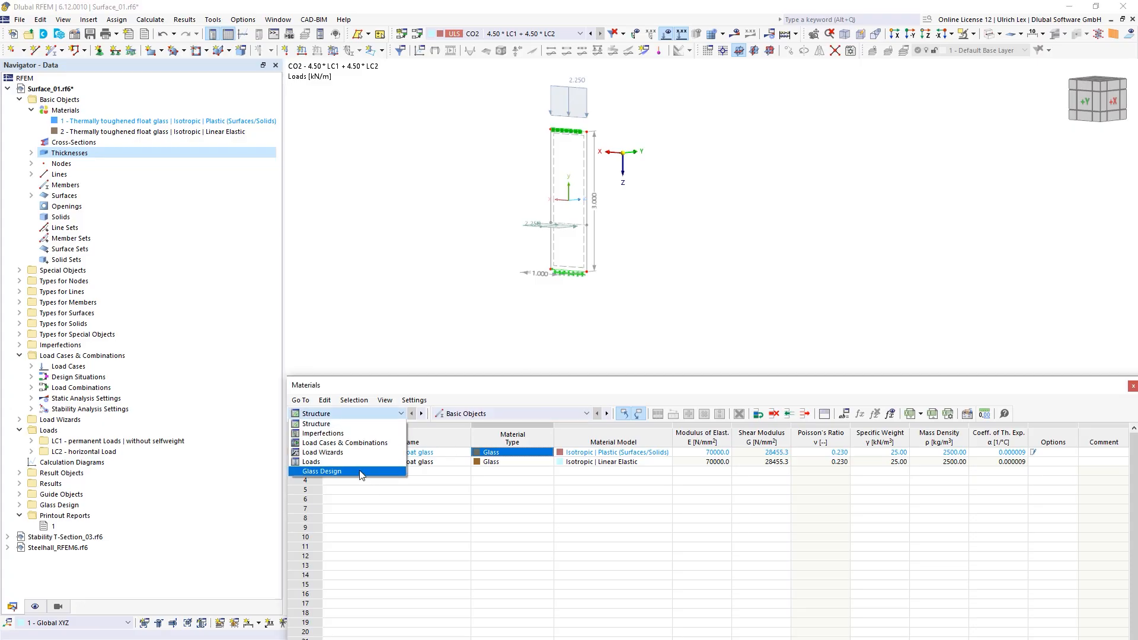
click(360, 471)
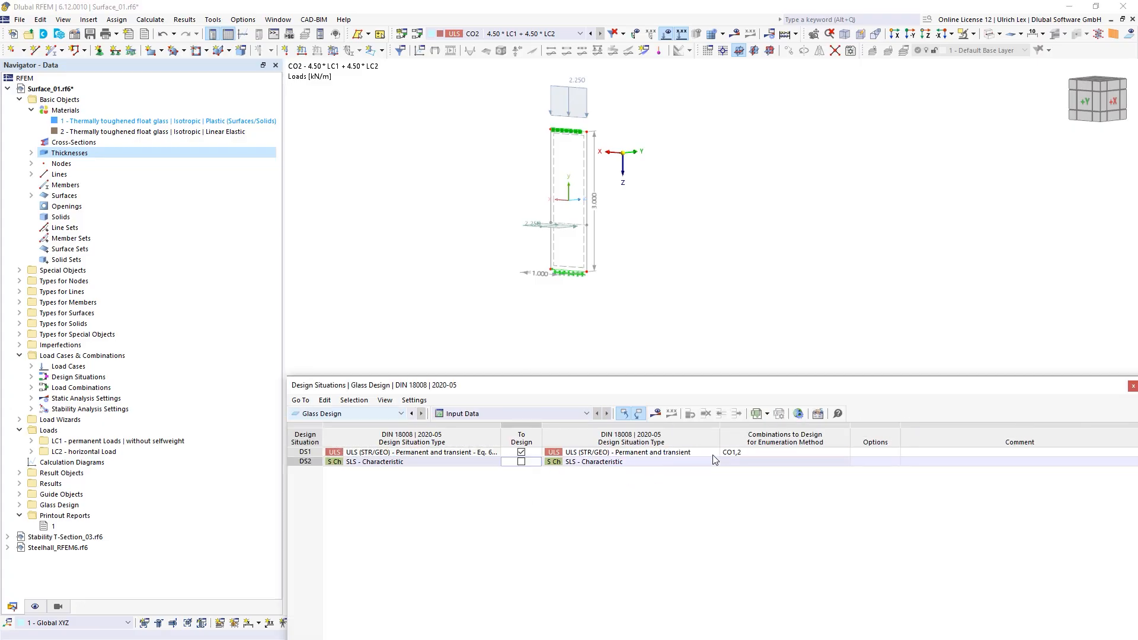
click(768, 452)
click(835, 452)
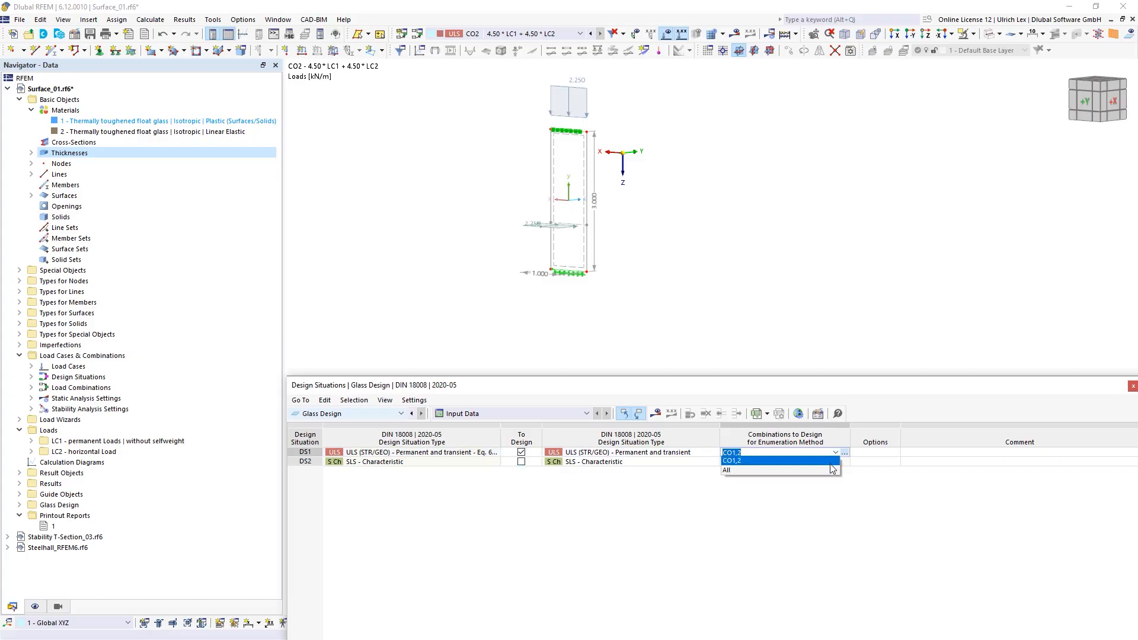
click(843, 453)
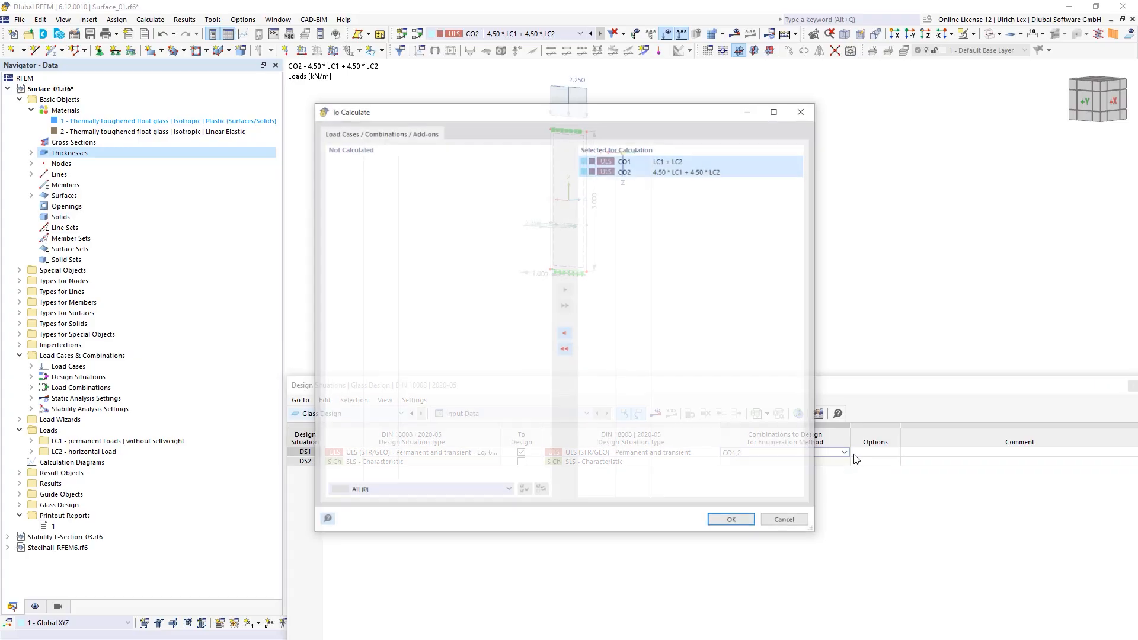
double_click(646, 162)
click(706, 341)
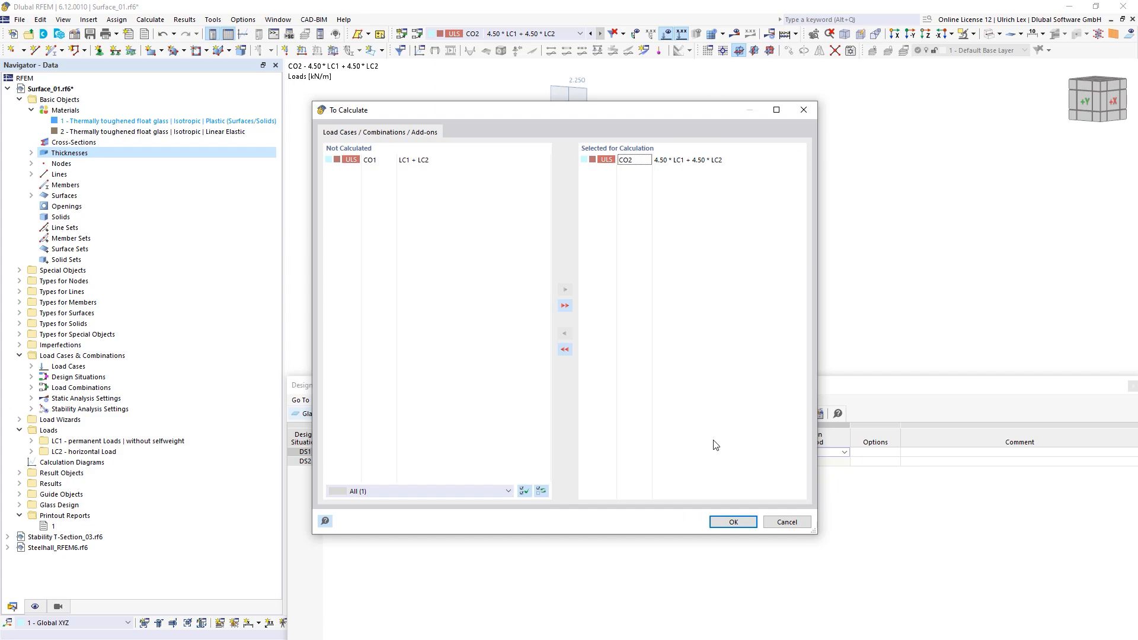
click(729, 520)
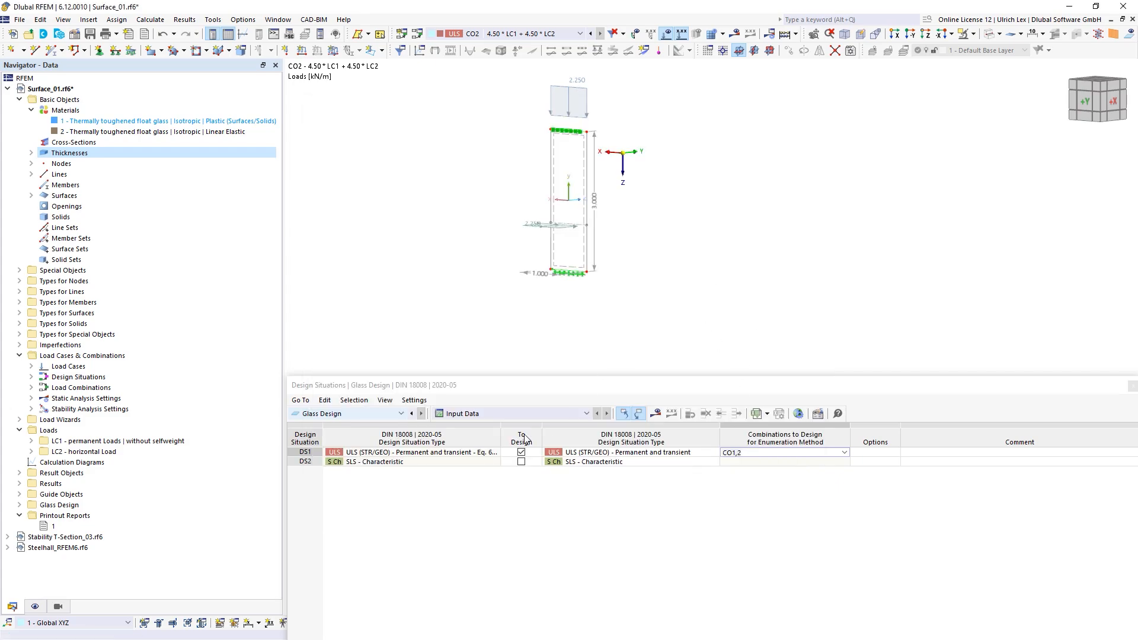
click(657, 413)
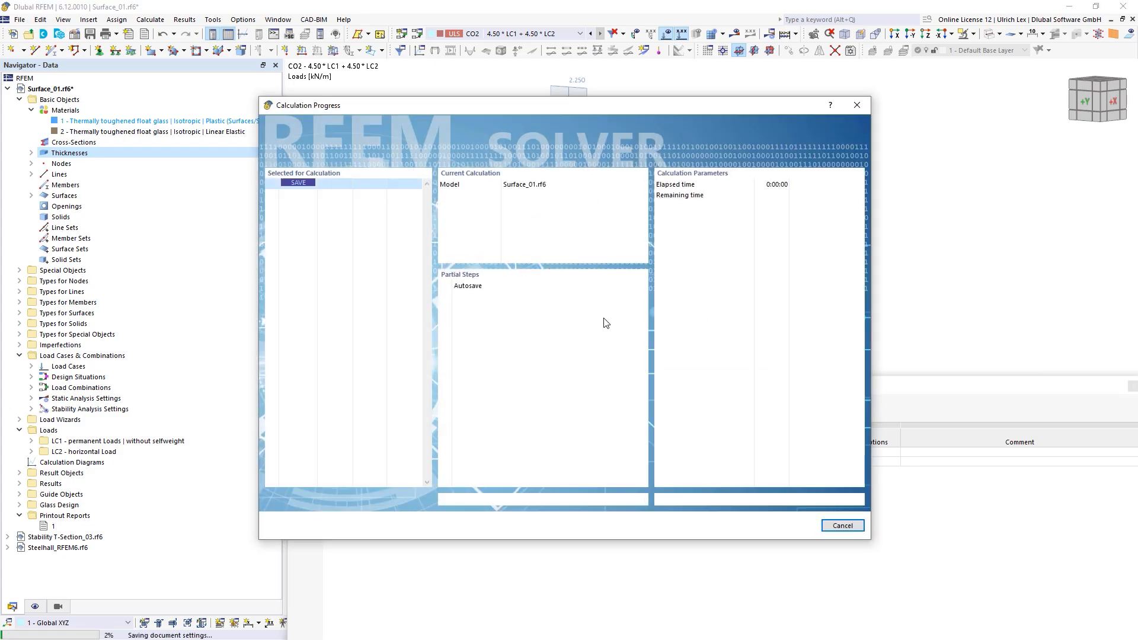
drag(595, 105, 718, 45)
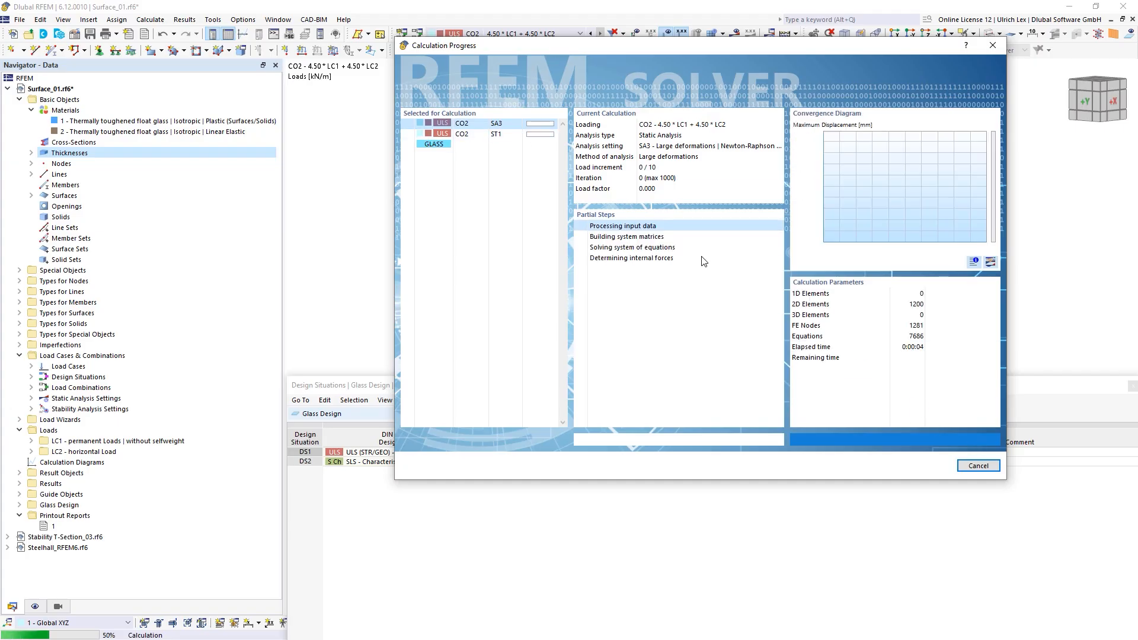
click(978, 465)
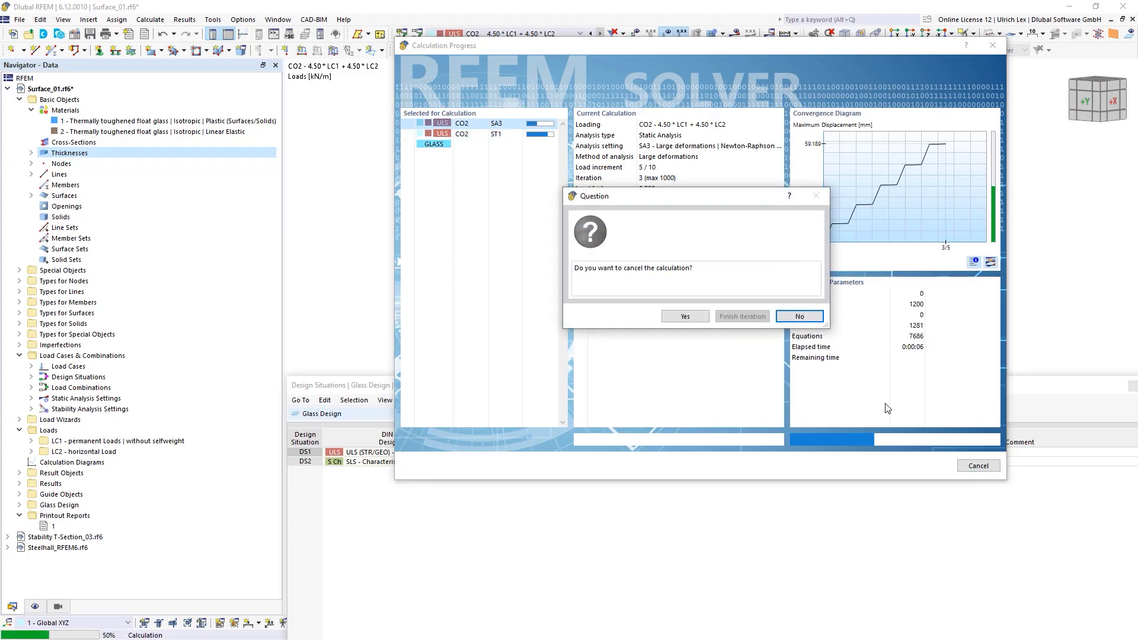
click(799, 316)
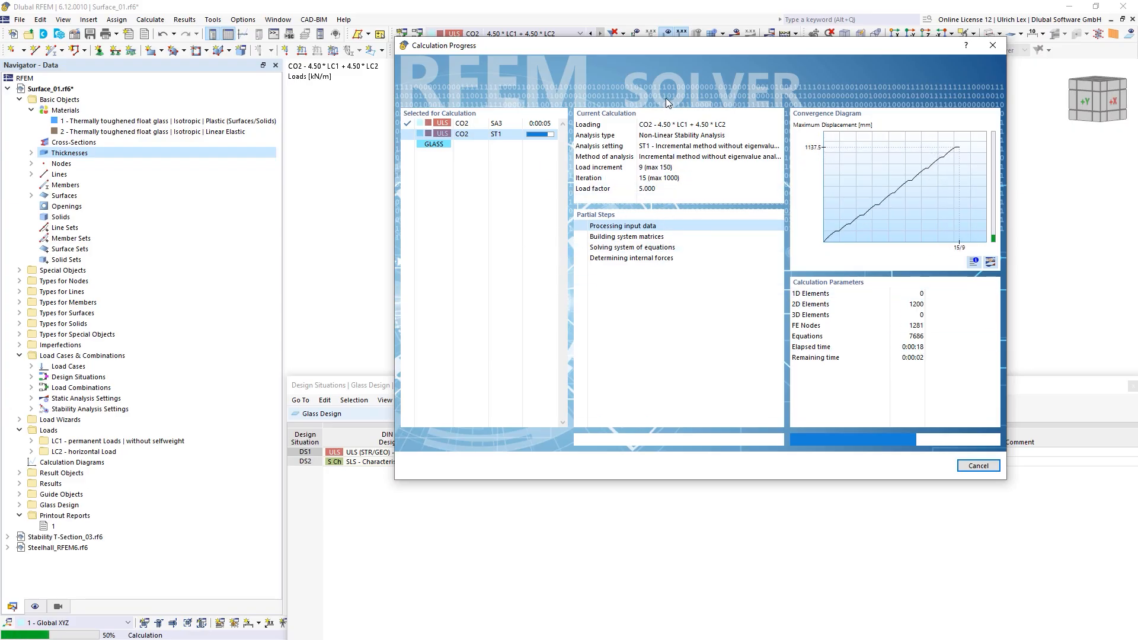
drag(697, 48, 709, 39)
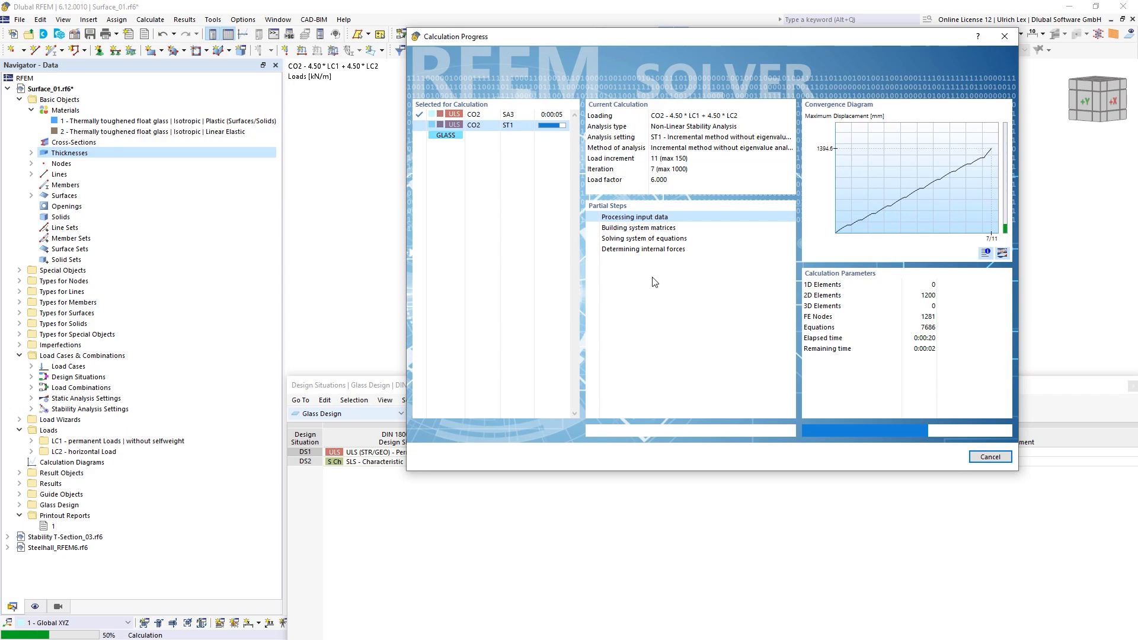
key(Escape)
click(695, 308)
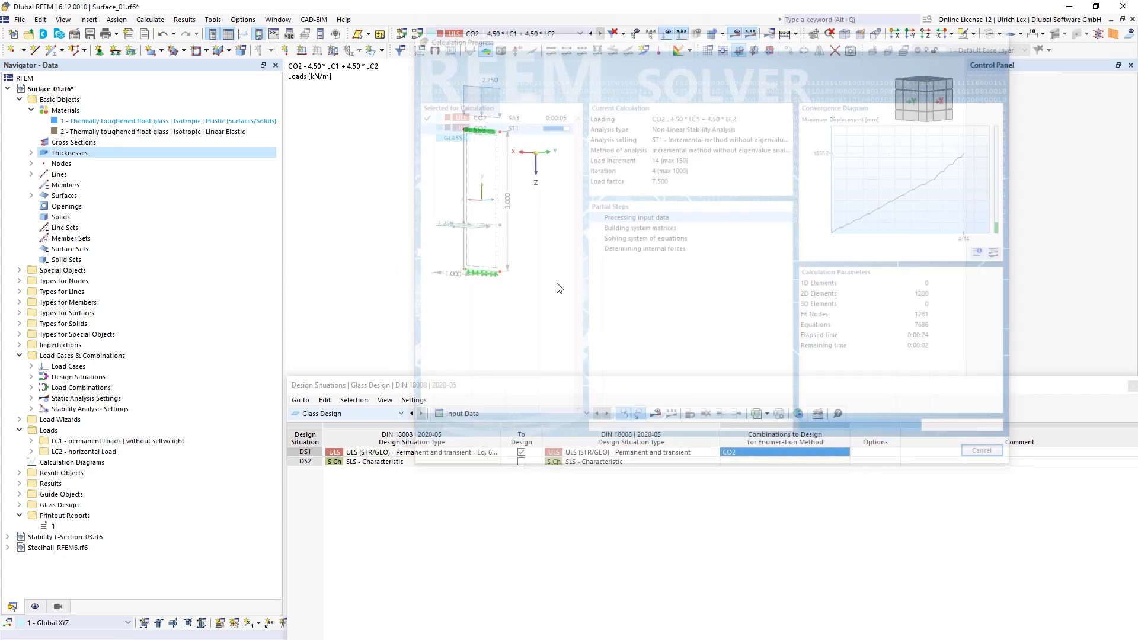
click(668, 386)
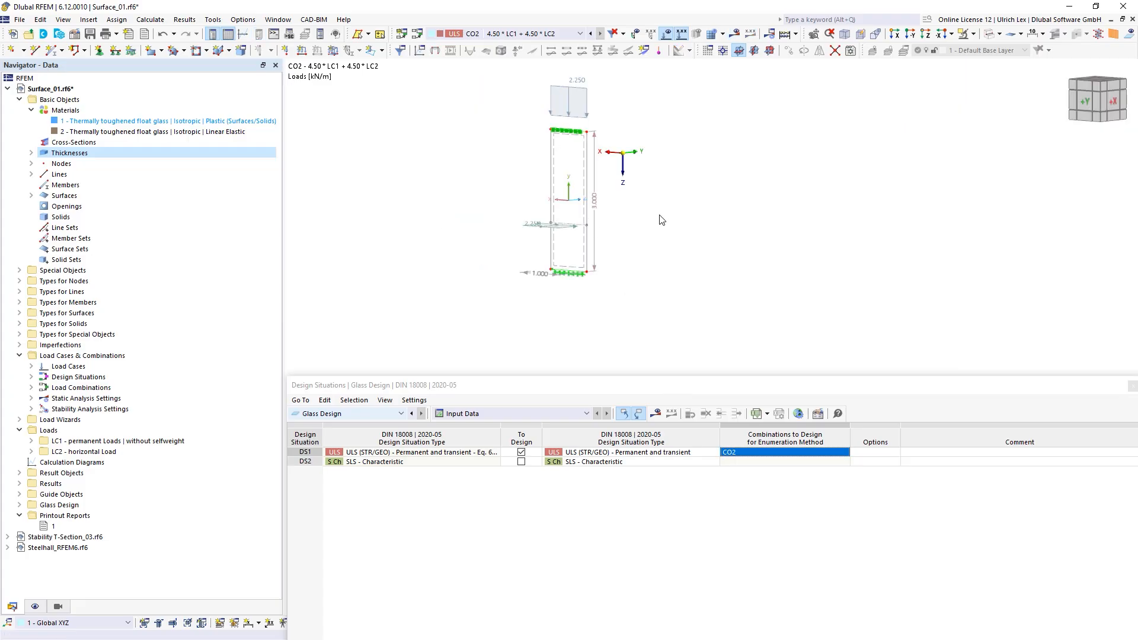
Deactivate the critical load calculation of the Structure Stability add-on for load combination CO2.
click(417, 34)
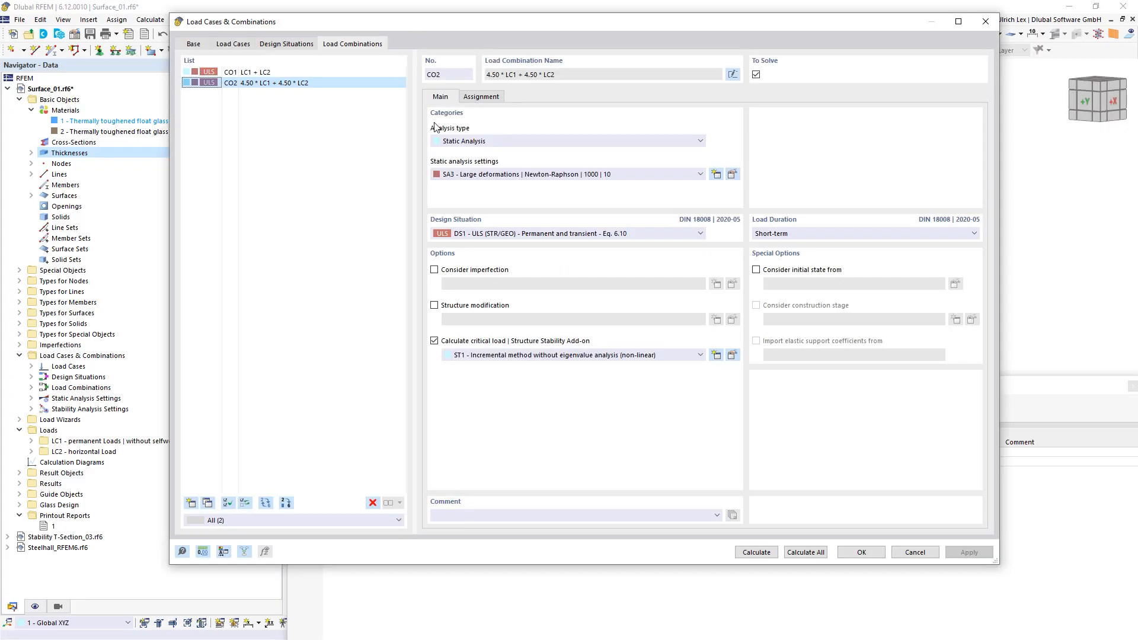
click(434, 340)
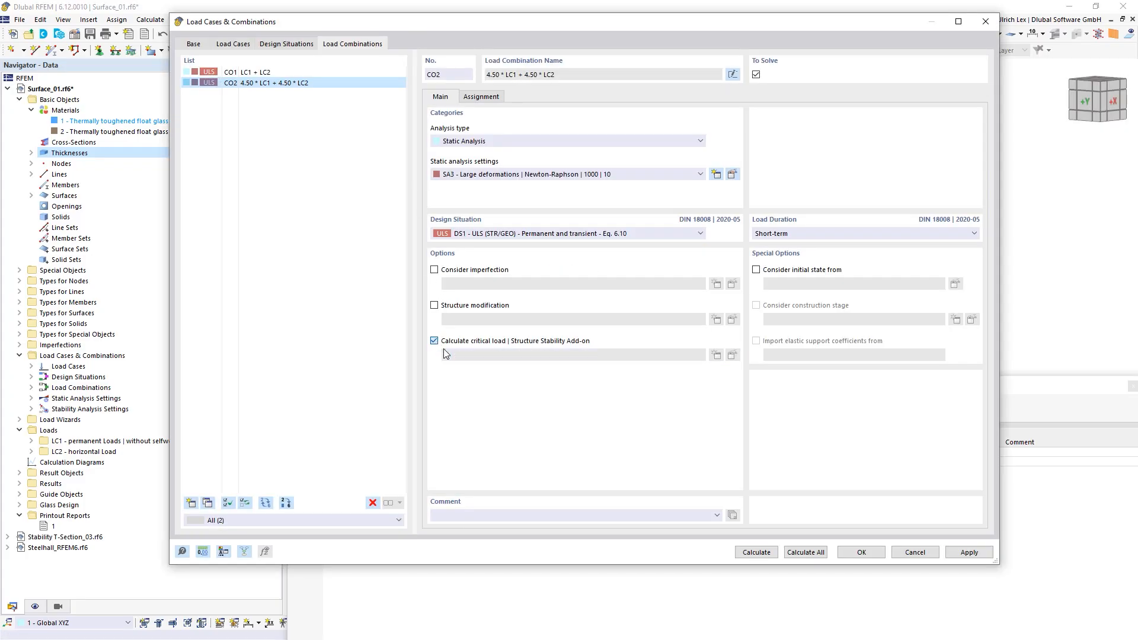
click(867, 554)
click(632, 417)
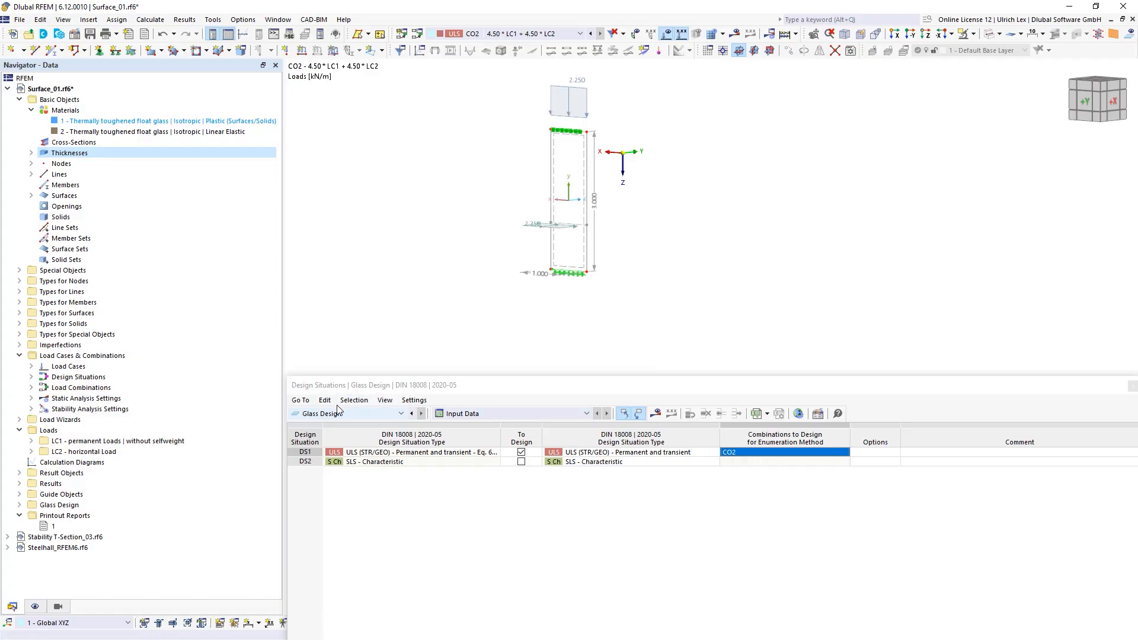
Calculate the glass design for CO2 and examine the design check ratios on the glass surface.
click(658, 414)
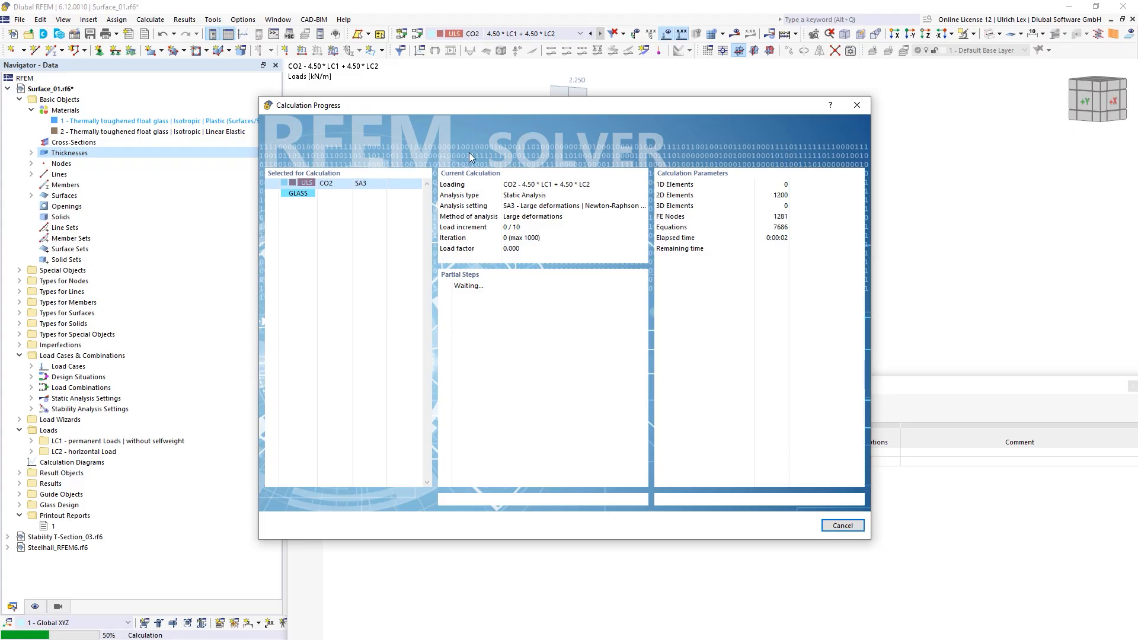
drag(508, 111, 513, 83)
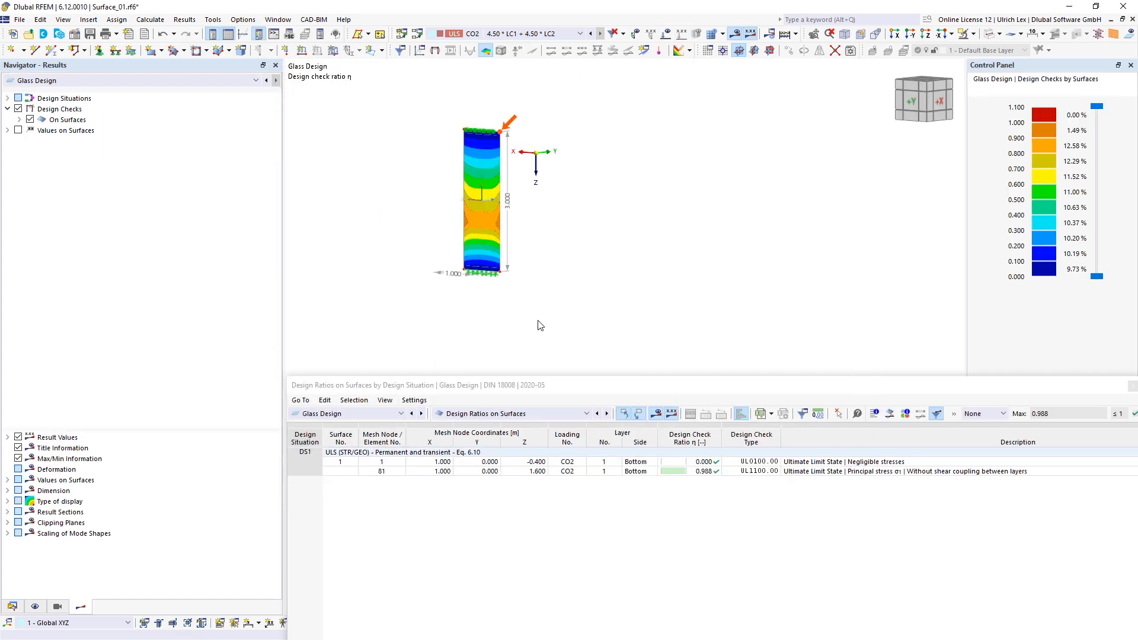
scroll(397, 158, up, 3)
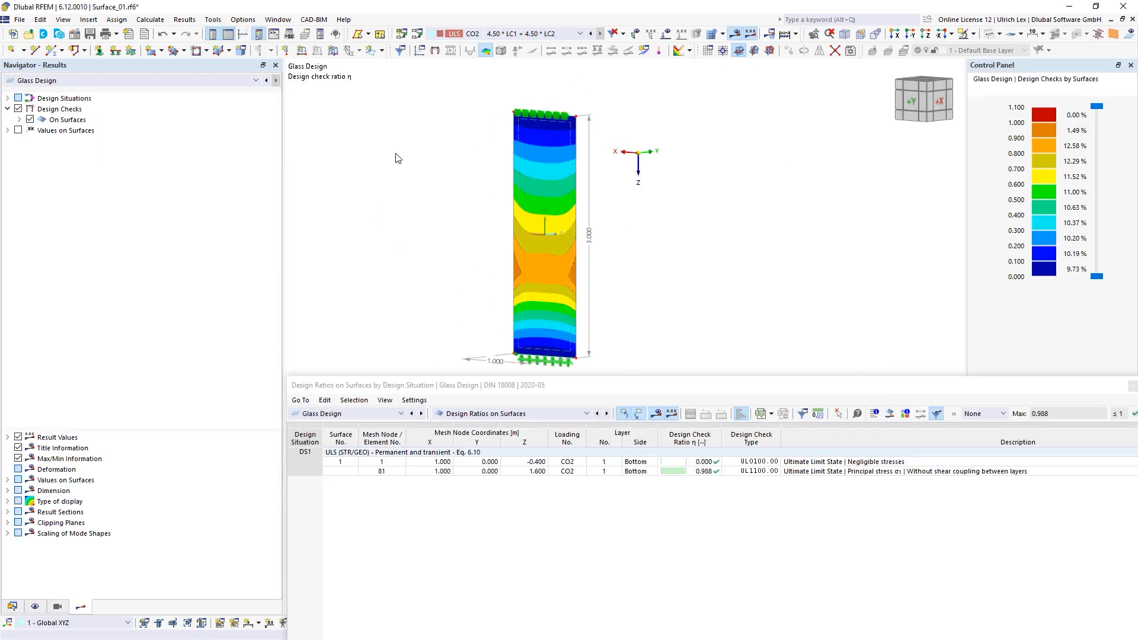
drag(665, 379, 665, 400)
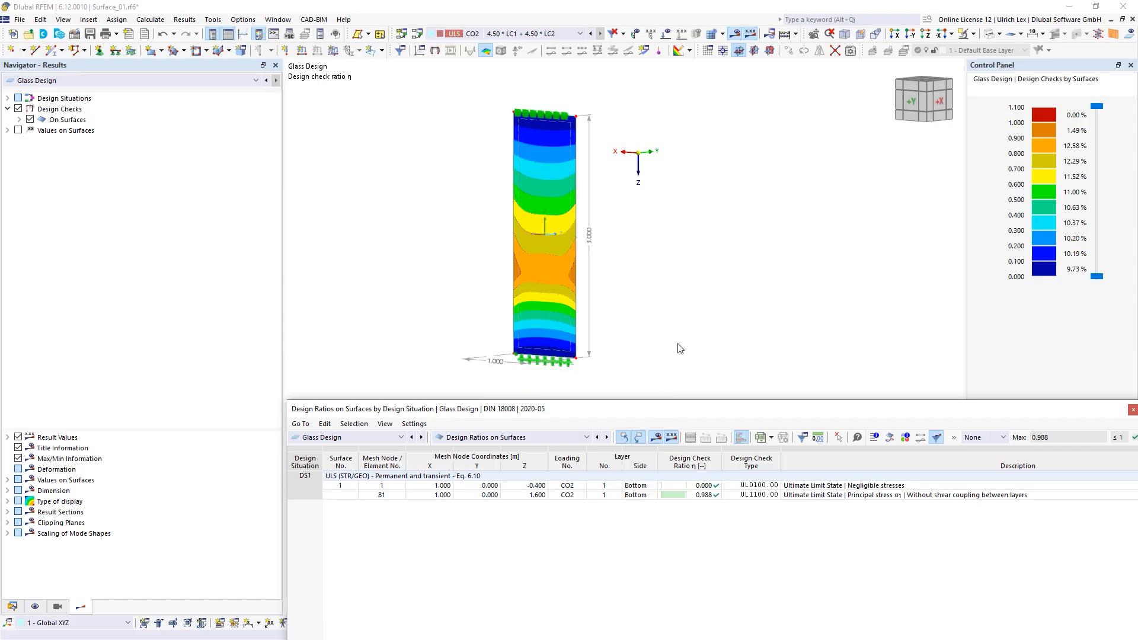
scroll(770, 220, down, 1)
ctrl+middle_drag(751, 335, 714, 339)
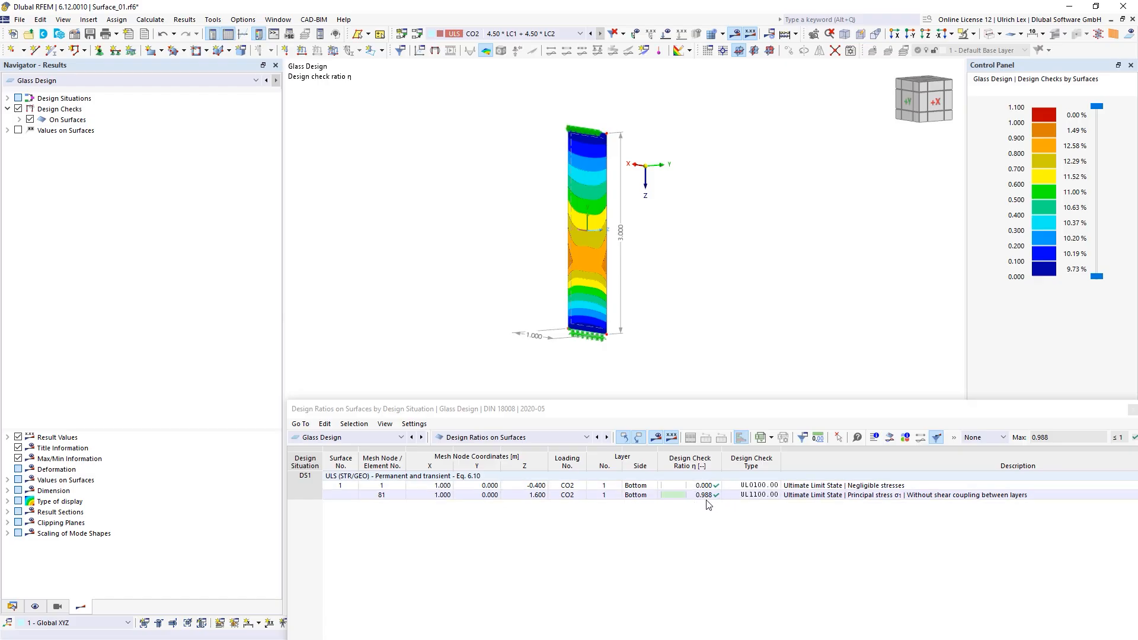
click(705, 525)
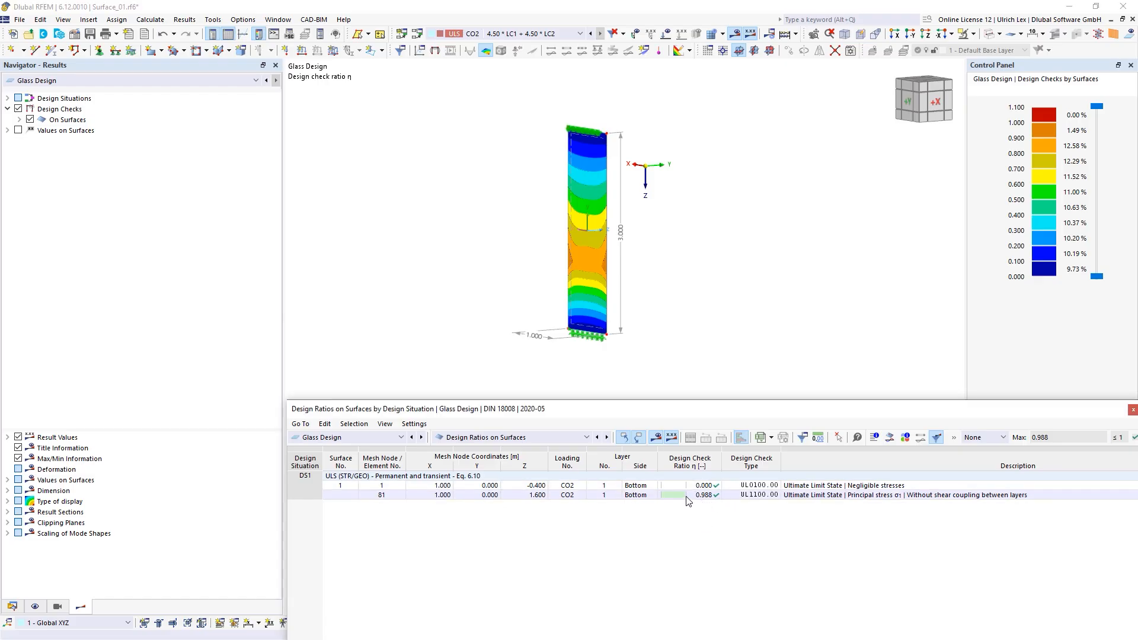
click(801, 201)
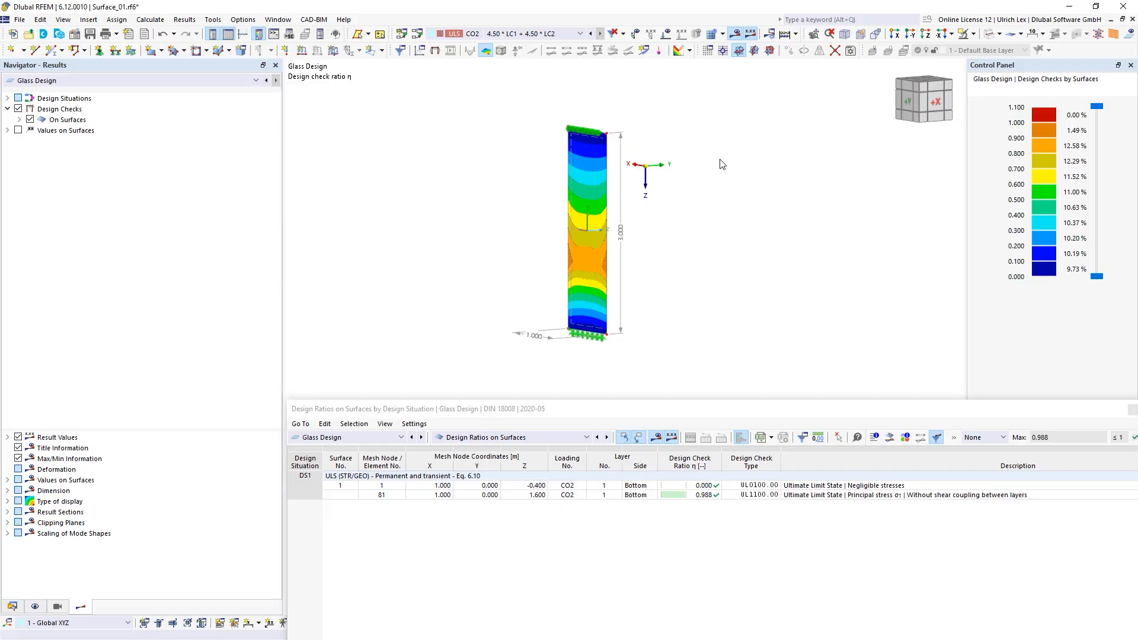
Make CO1 the active load combination and display its loads together with the design check ratios on the plate.
click(568, 34)
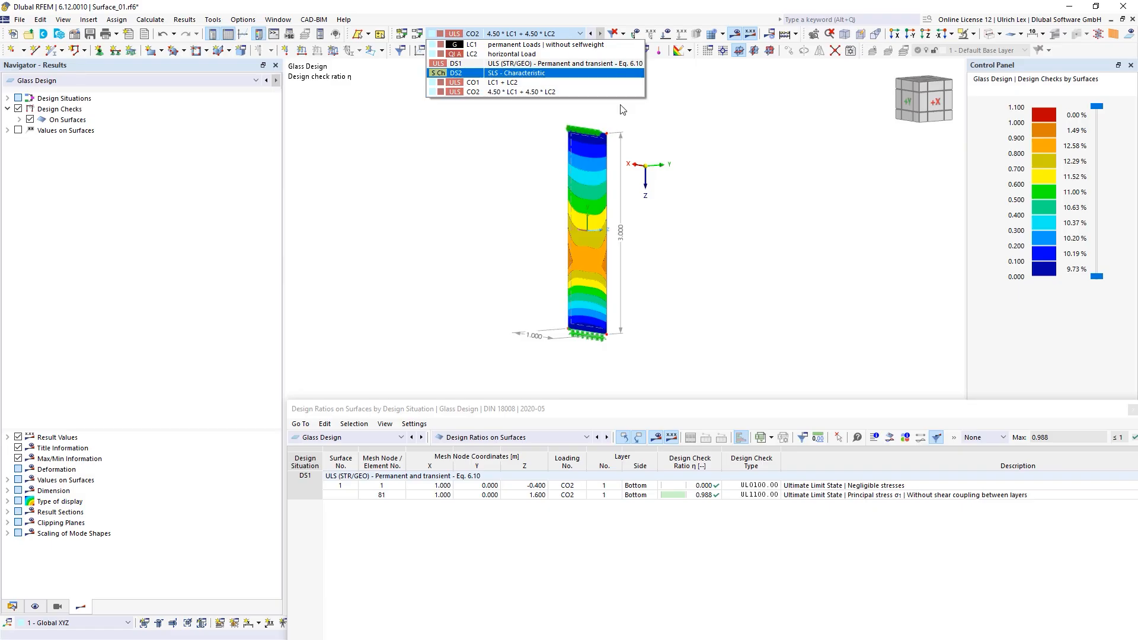
click(654, 124)
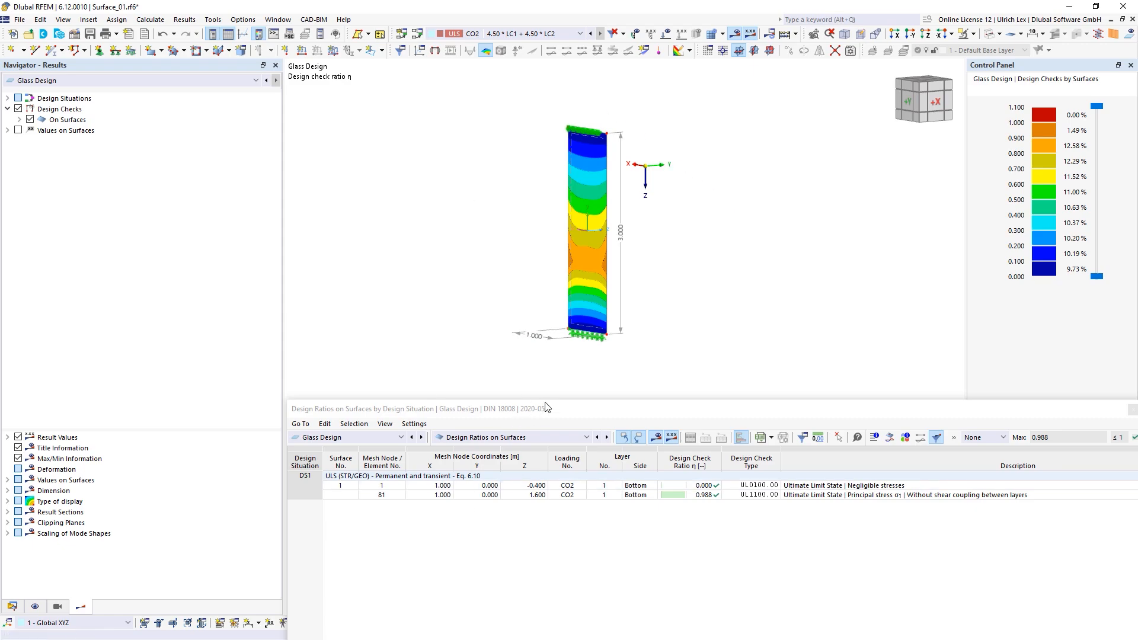
drag(565, 400, 566, 434)
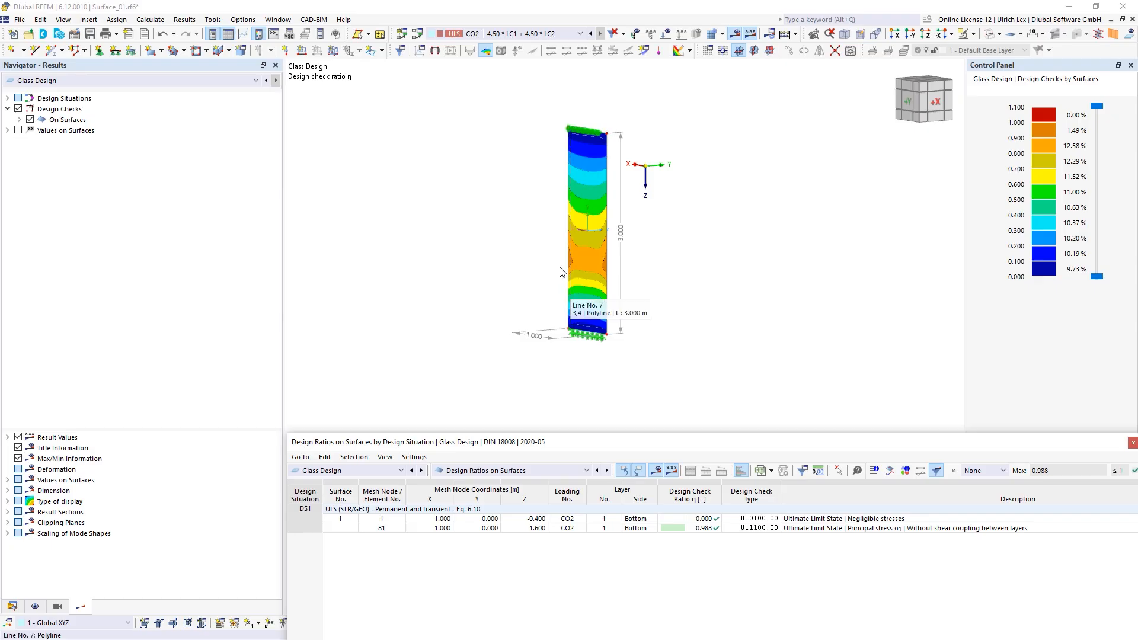
click(745, 147)
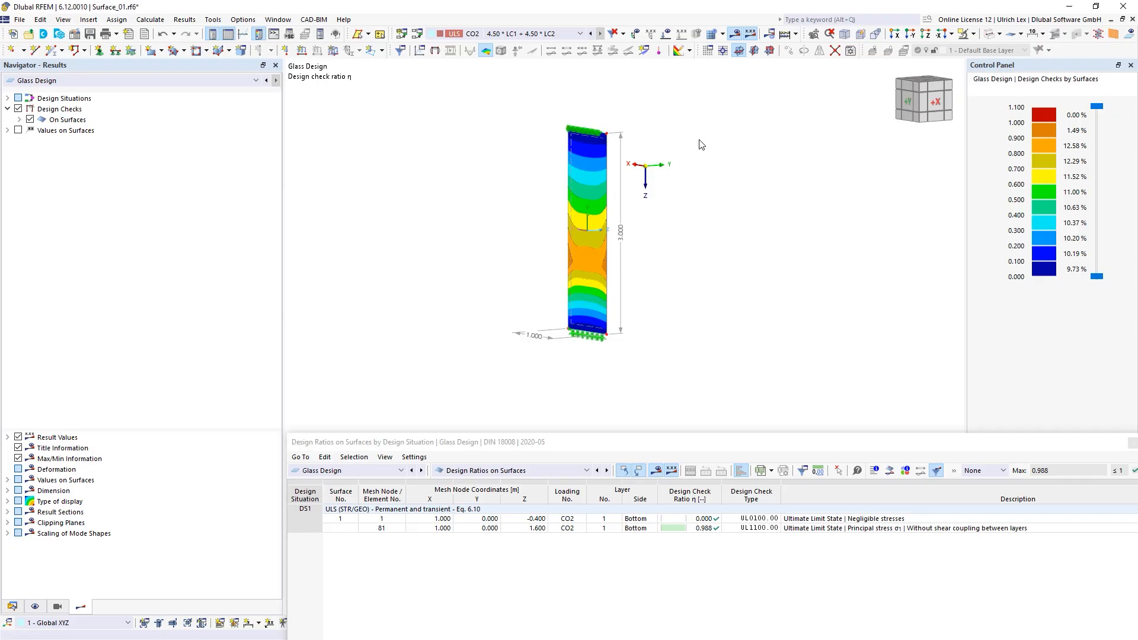
scroll(616, 115, up, 1)
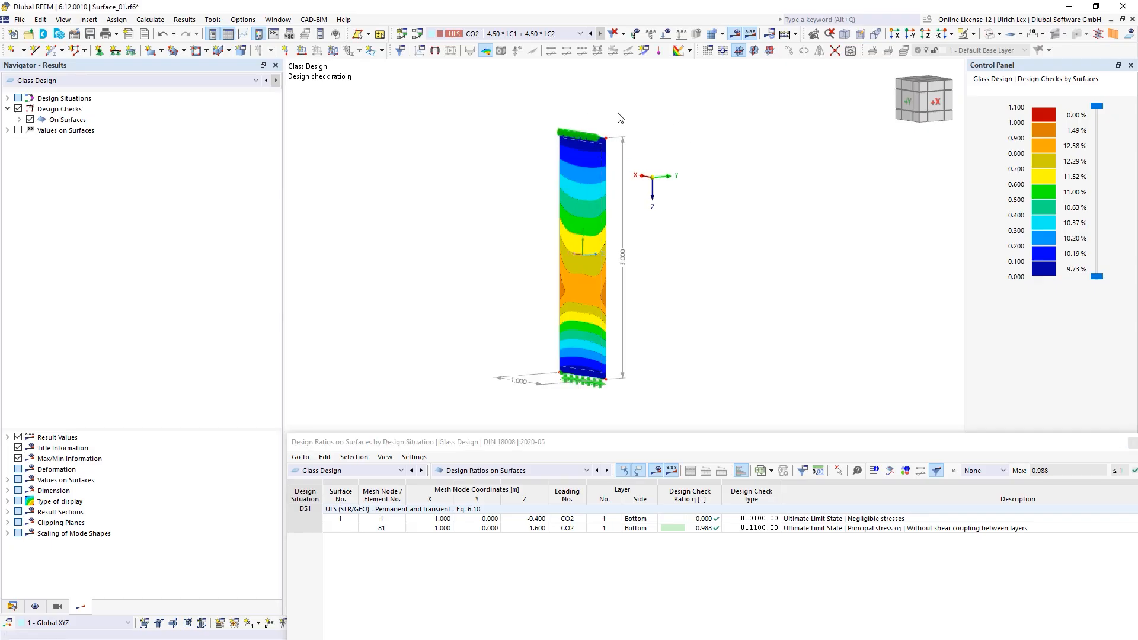
click(566, 33)
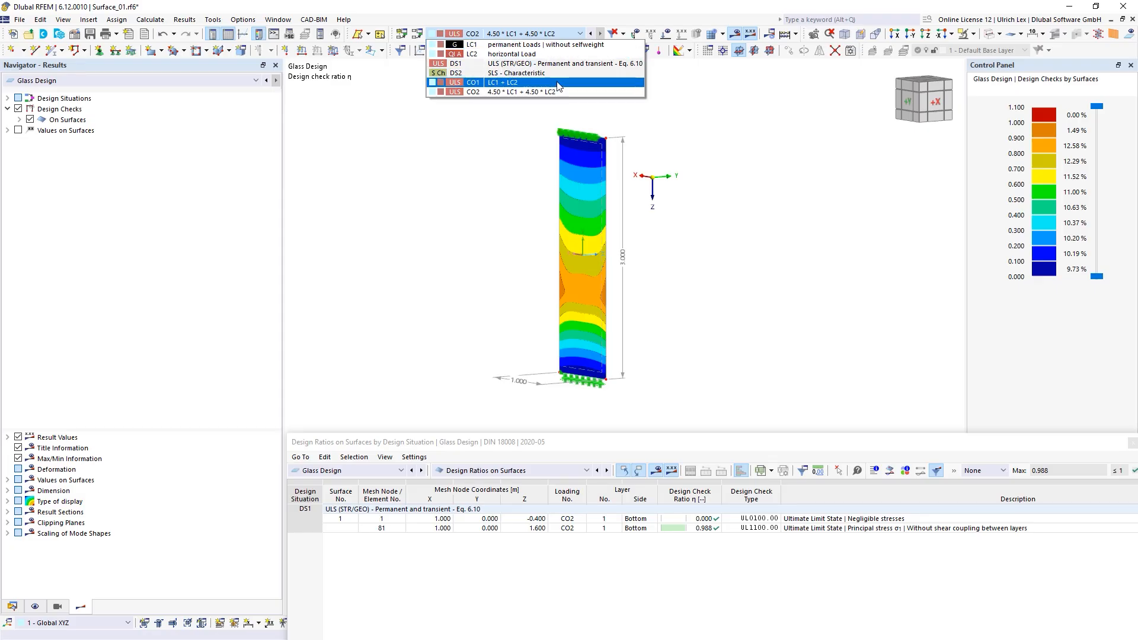
click(566, 88)
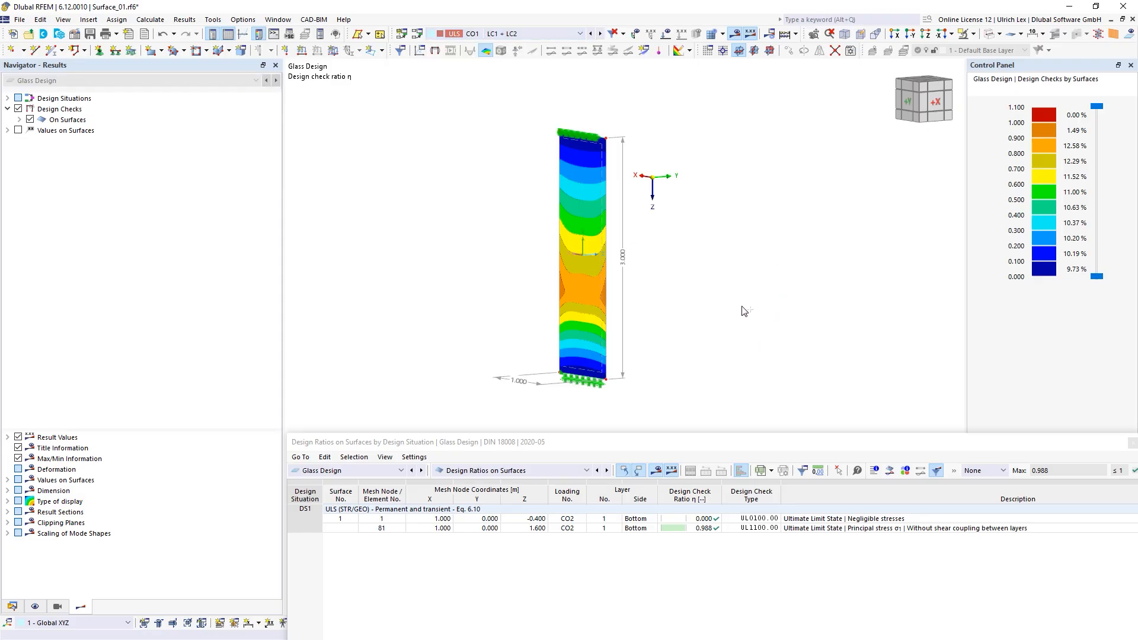
ctrl+middle_drag(742, 310, 558, 146)
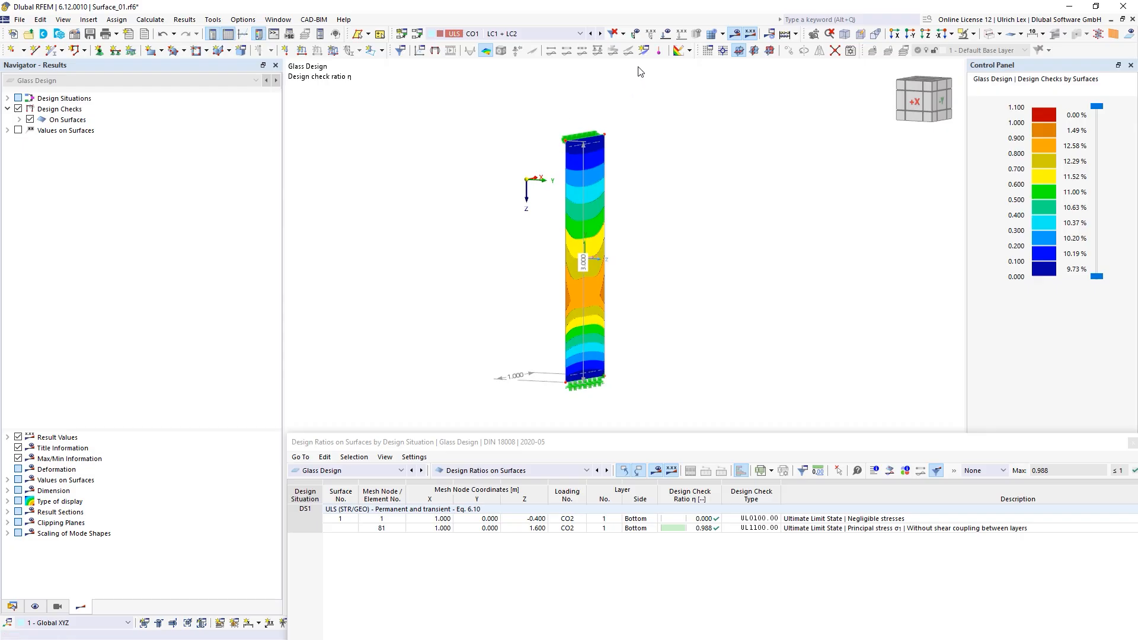
click(665, 34)
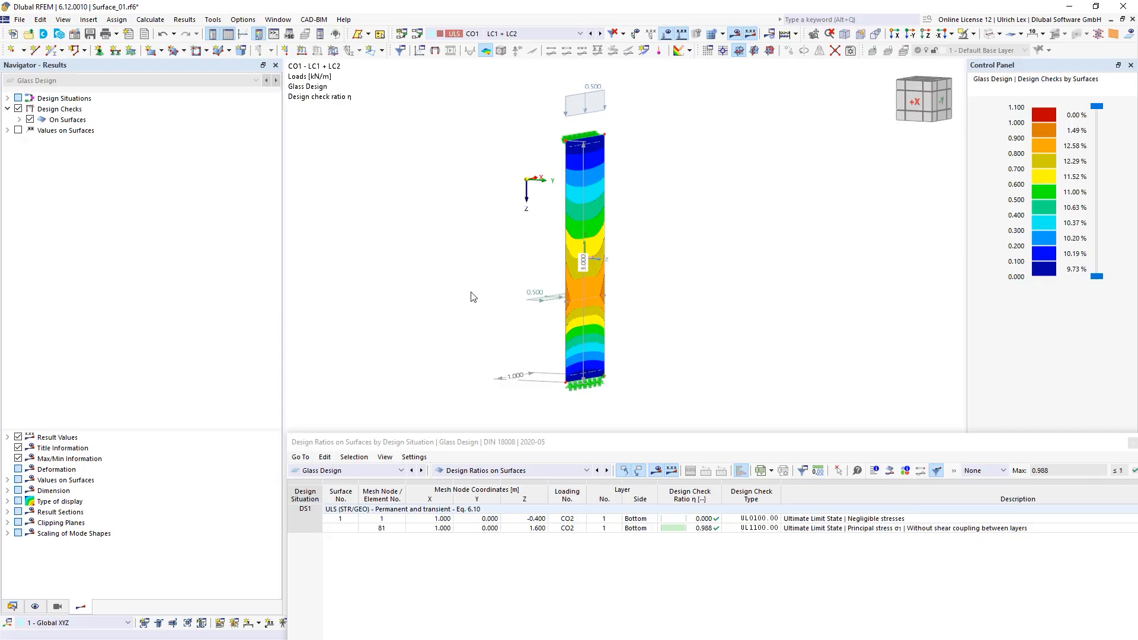
ctrl+middle_drag(471, 296, 549, 306)
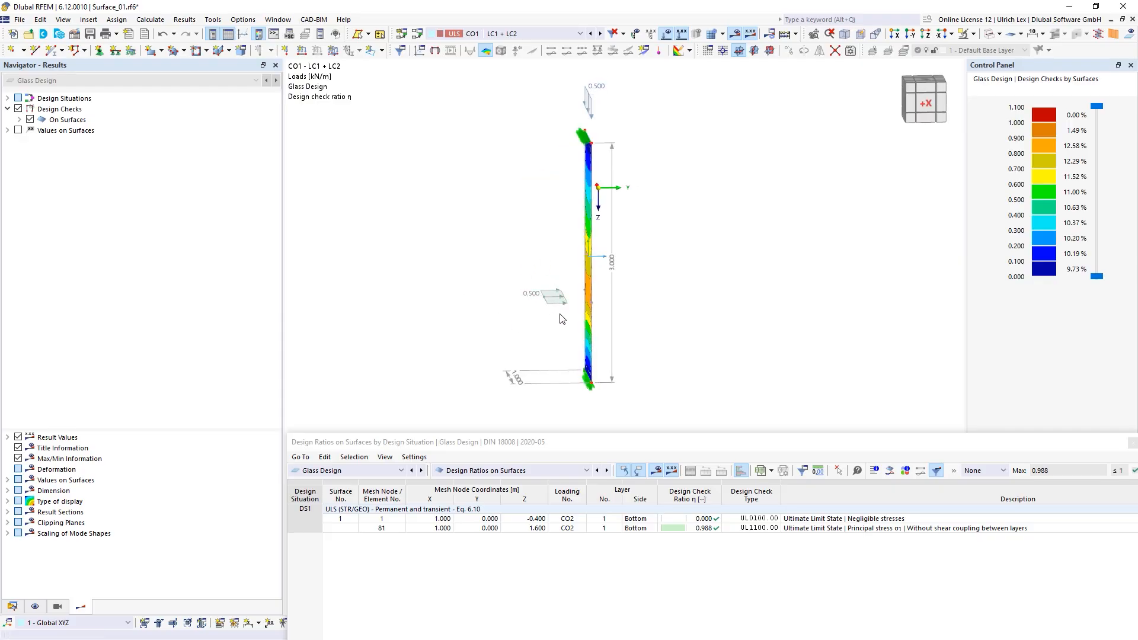
ctrl+middle_drag(486, 323, 604, 355)
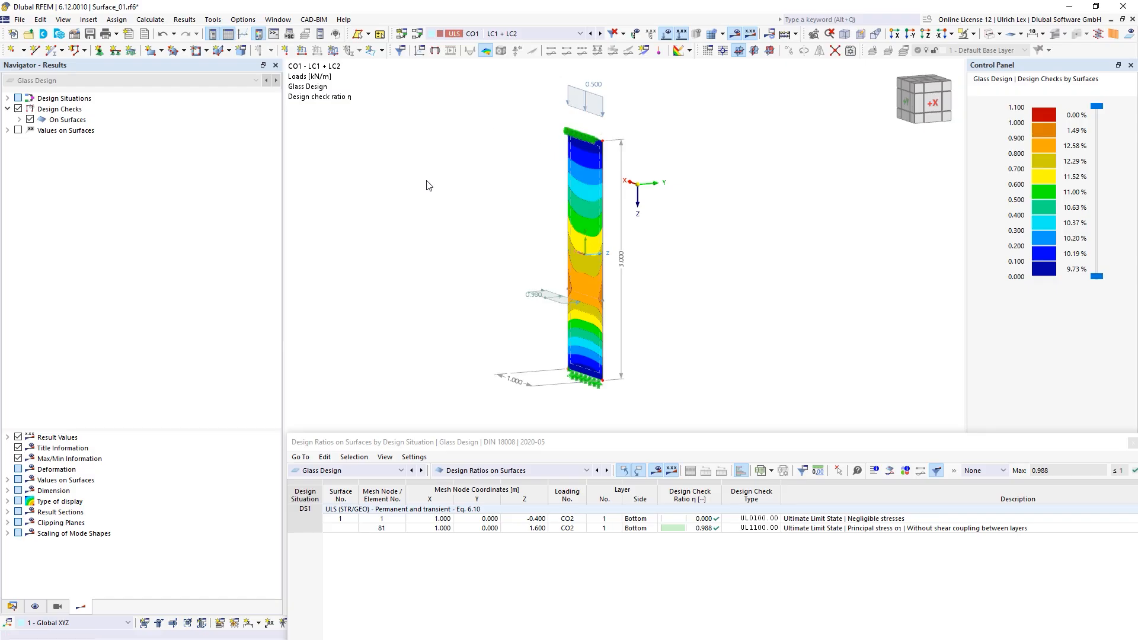
Assign surface 1 the uniform 12.0 mm thickness with the Isotropic | Plastic (Surfaces/Solids) thermally toughened float glass material.
click(12, 606)
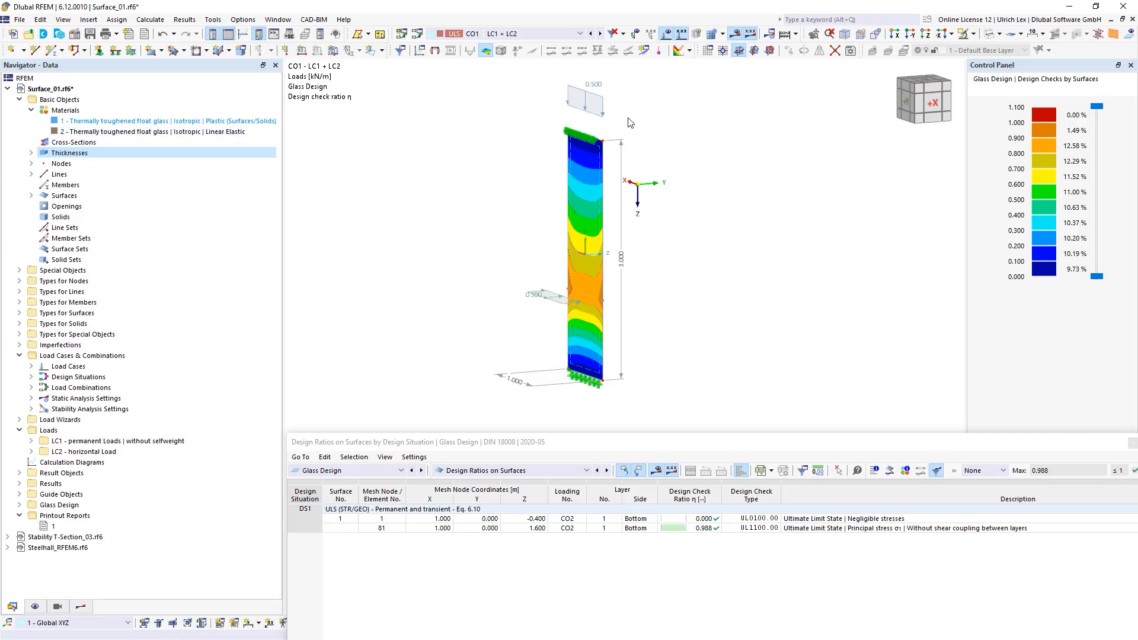
double_click(595, 145)
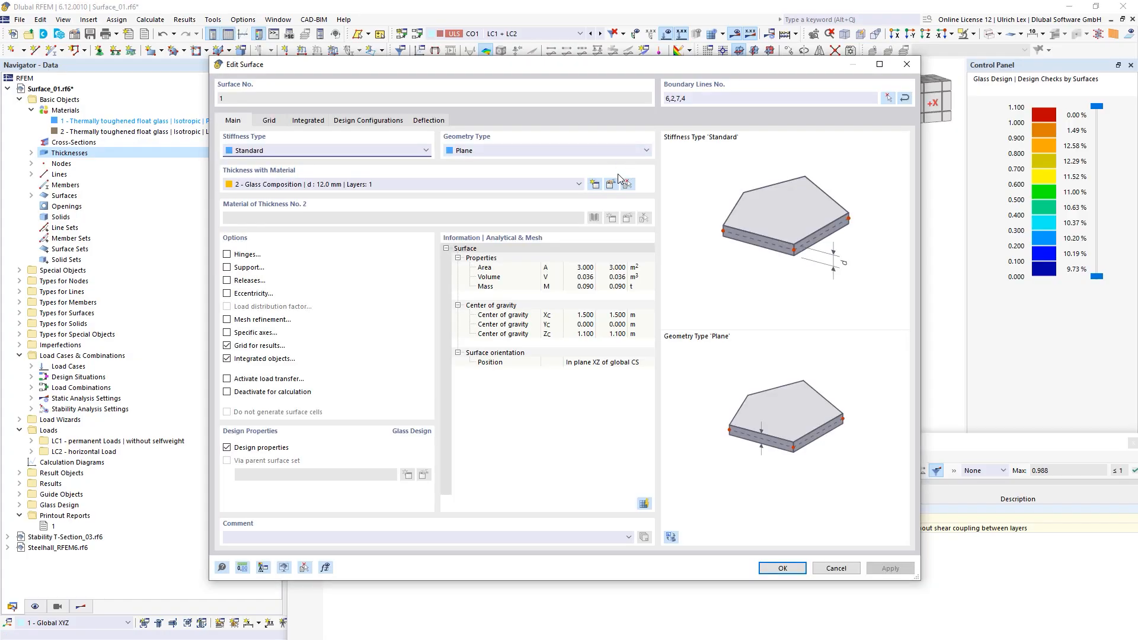
click(409, 184)
click(346, 198)
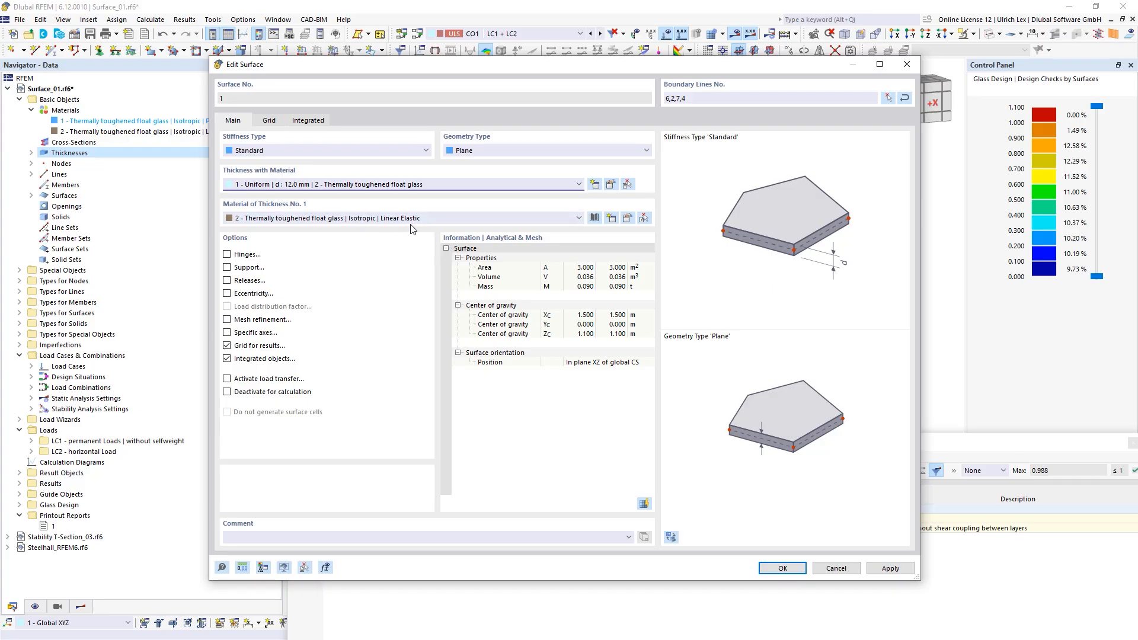
click(433, 219)
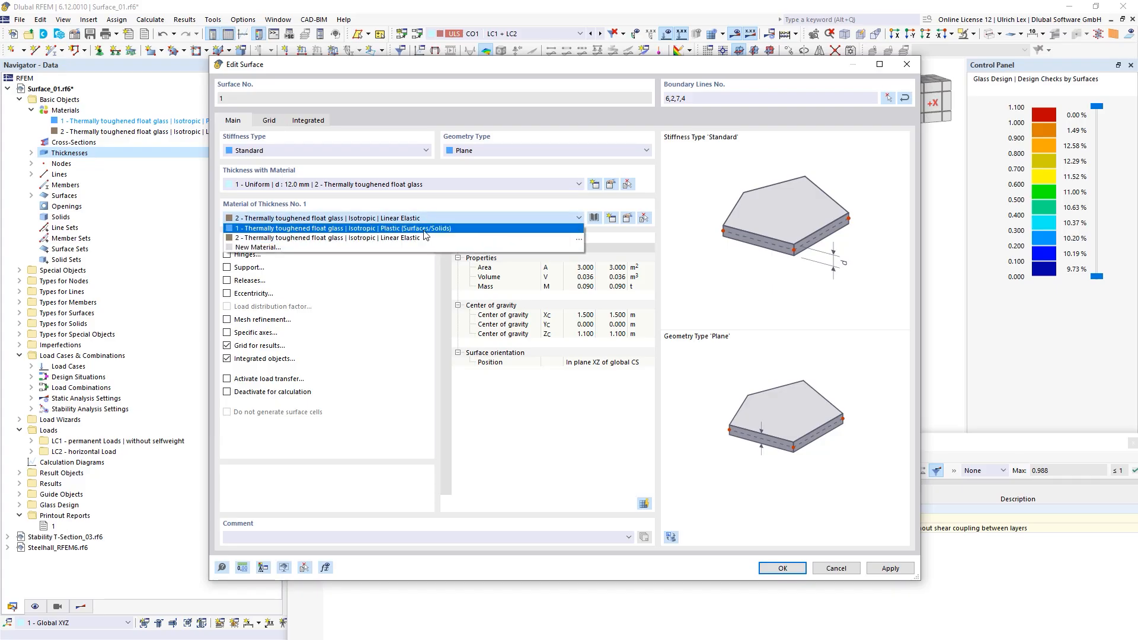
click(411, 223)
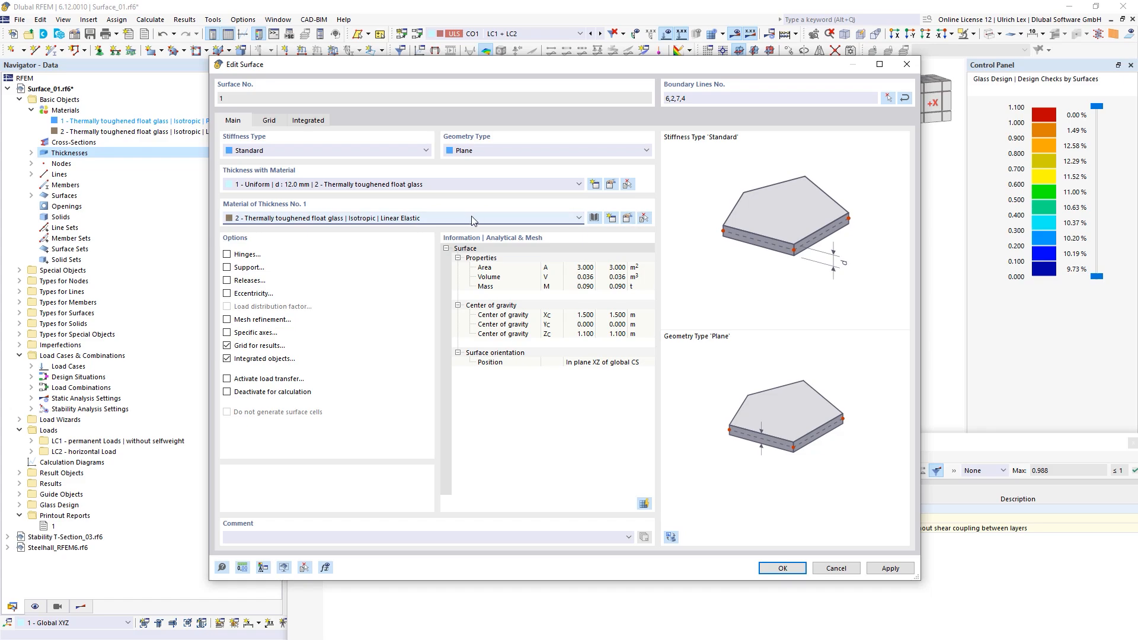
click(562, 220)
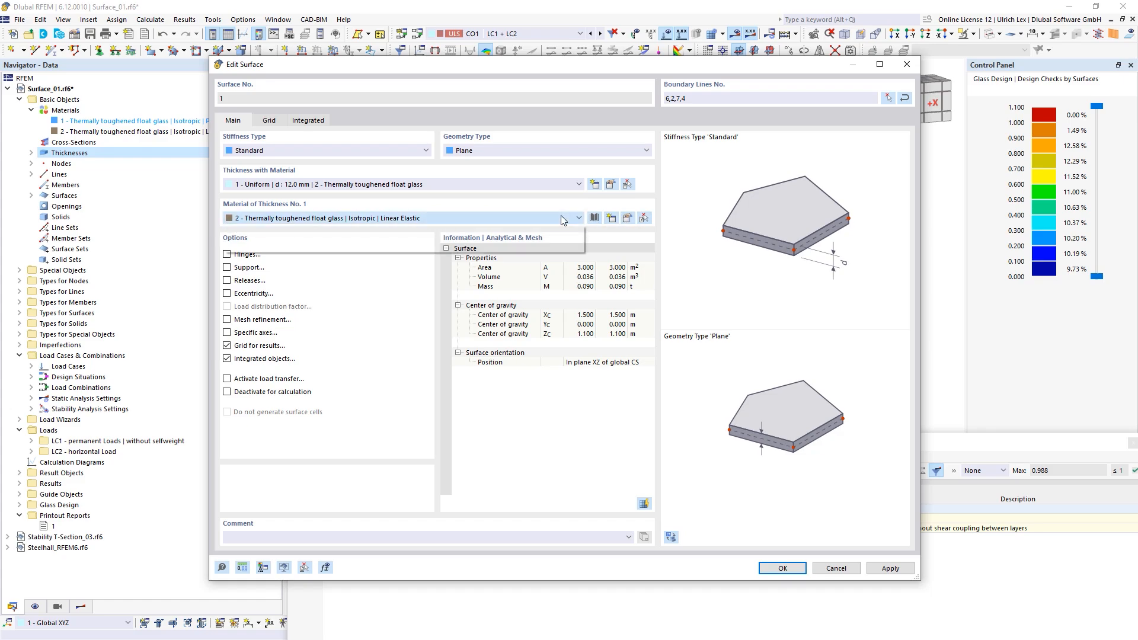
click(533, 229)
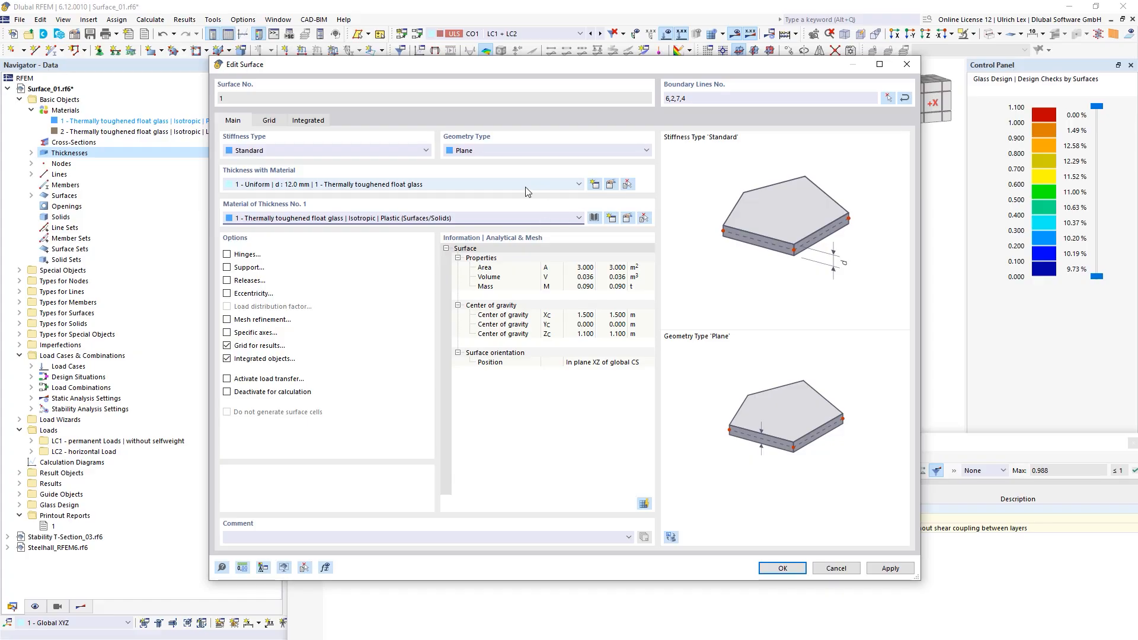
Review the plastic glass material's parameters, keep Drucker-Prager as the stress failure hypothesis, and confirm the surface changes.
click(627, 218)
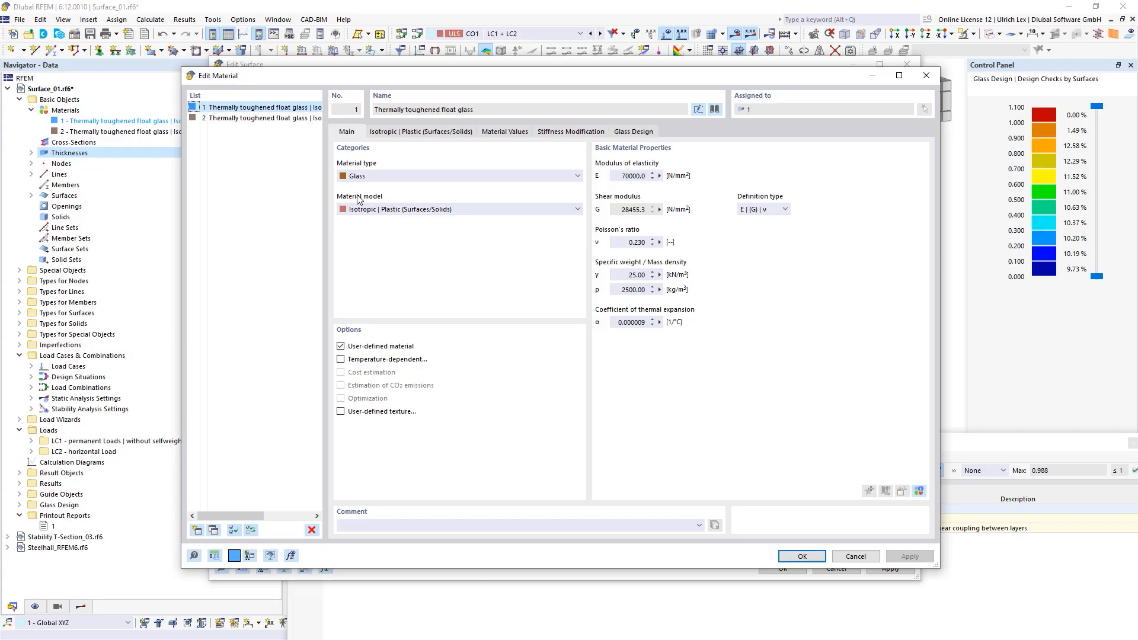
click(416, 132)
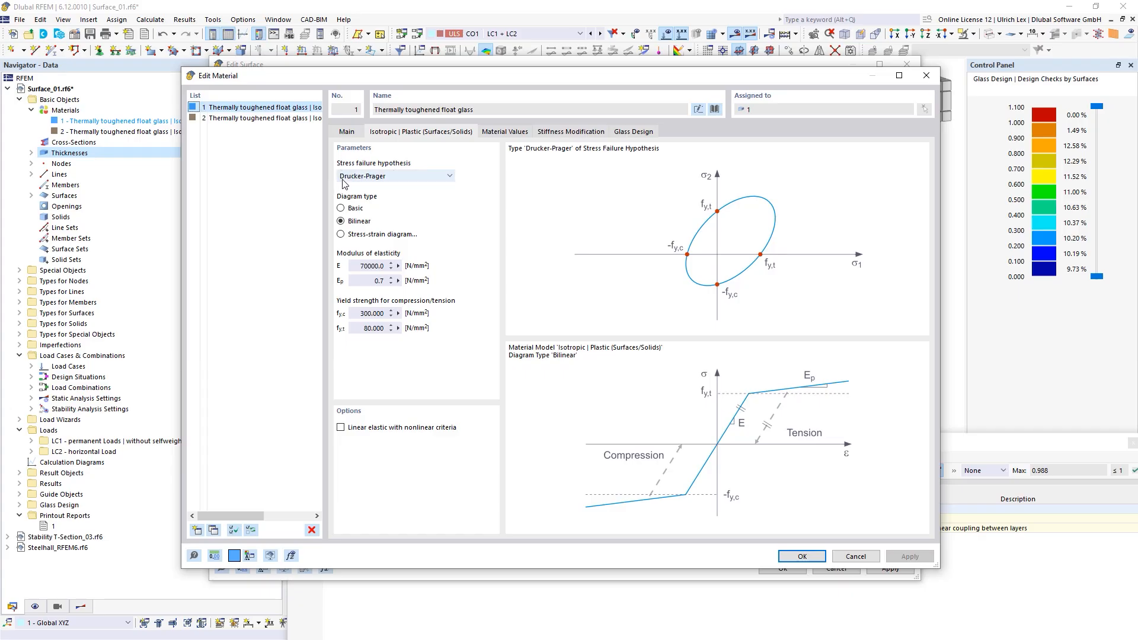
click(406, 177)
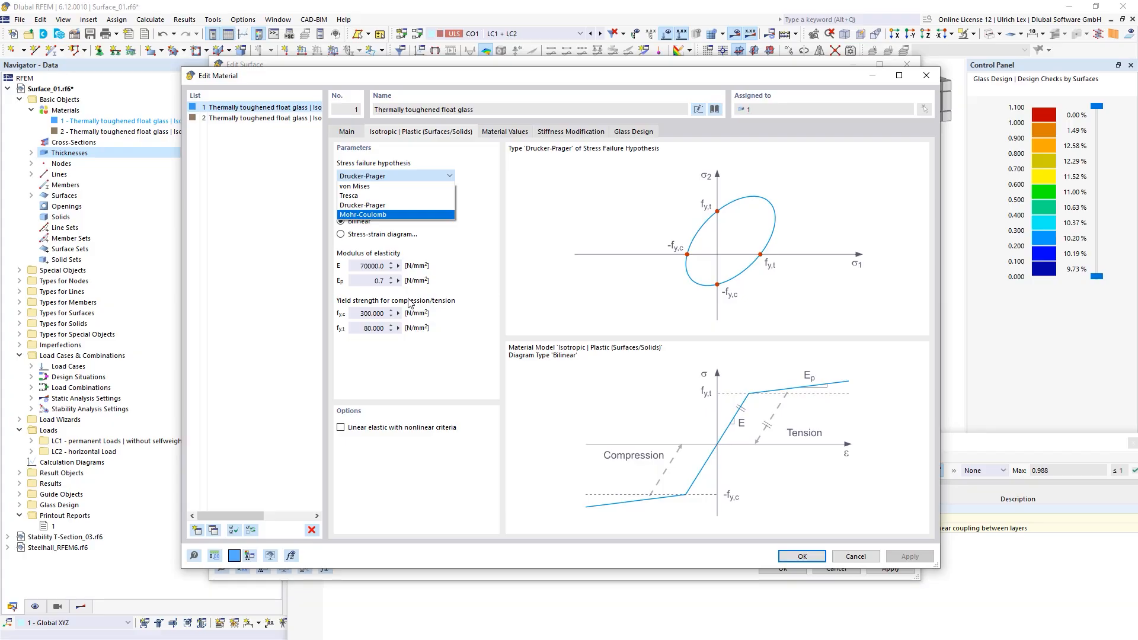
click(358, 205)
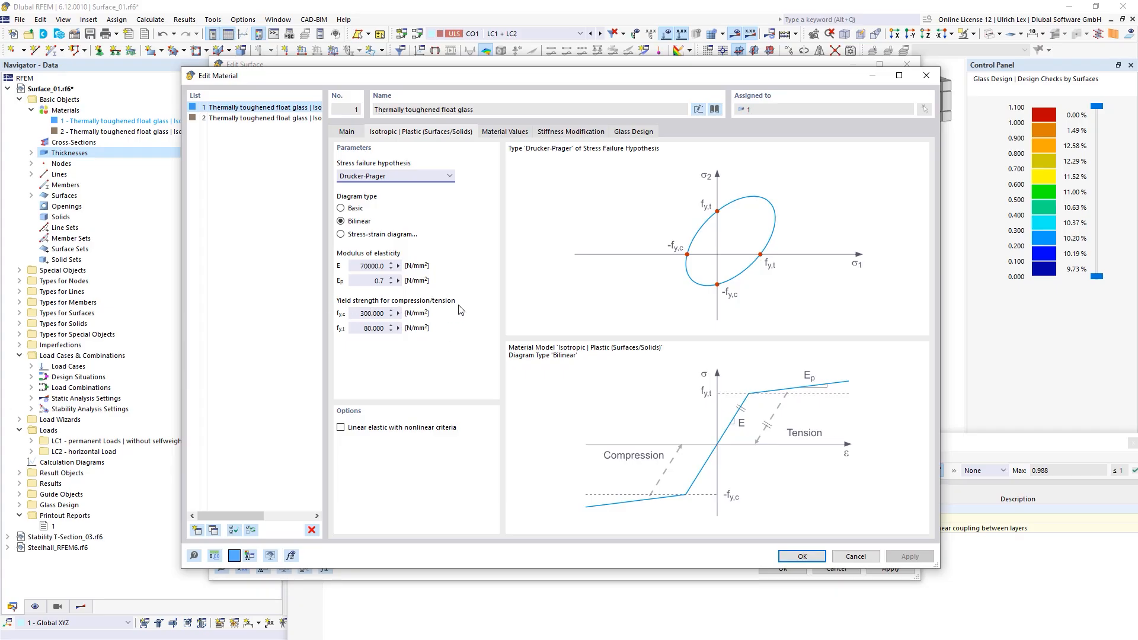
click(357, 313)
click(382, 329)
click(801, 555)
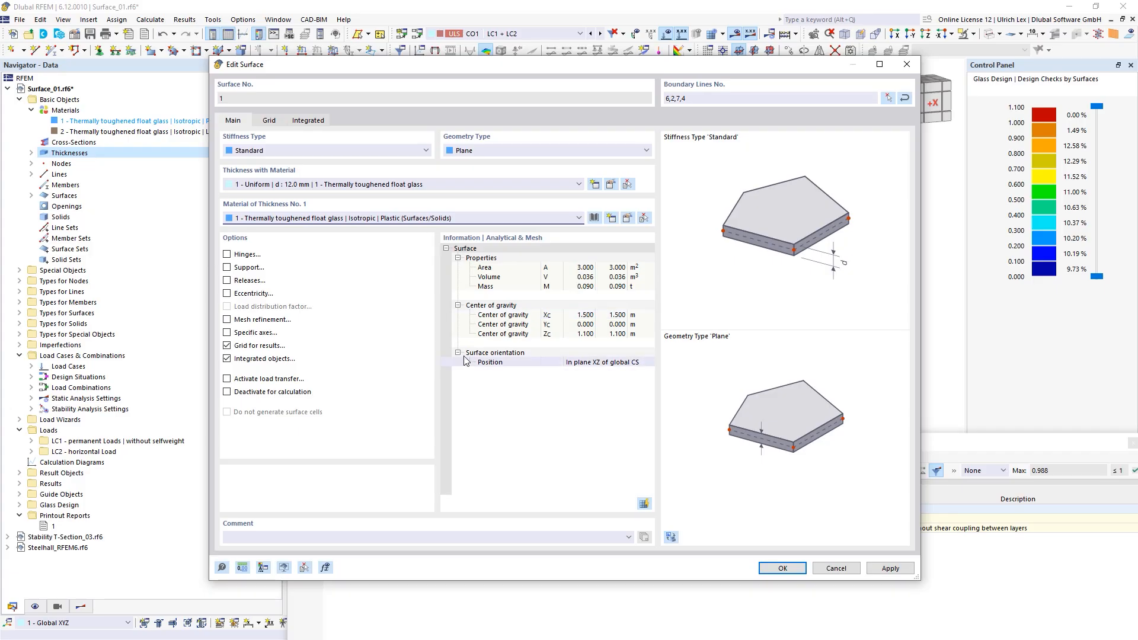
click(802, 570)
click(601, 392)
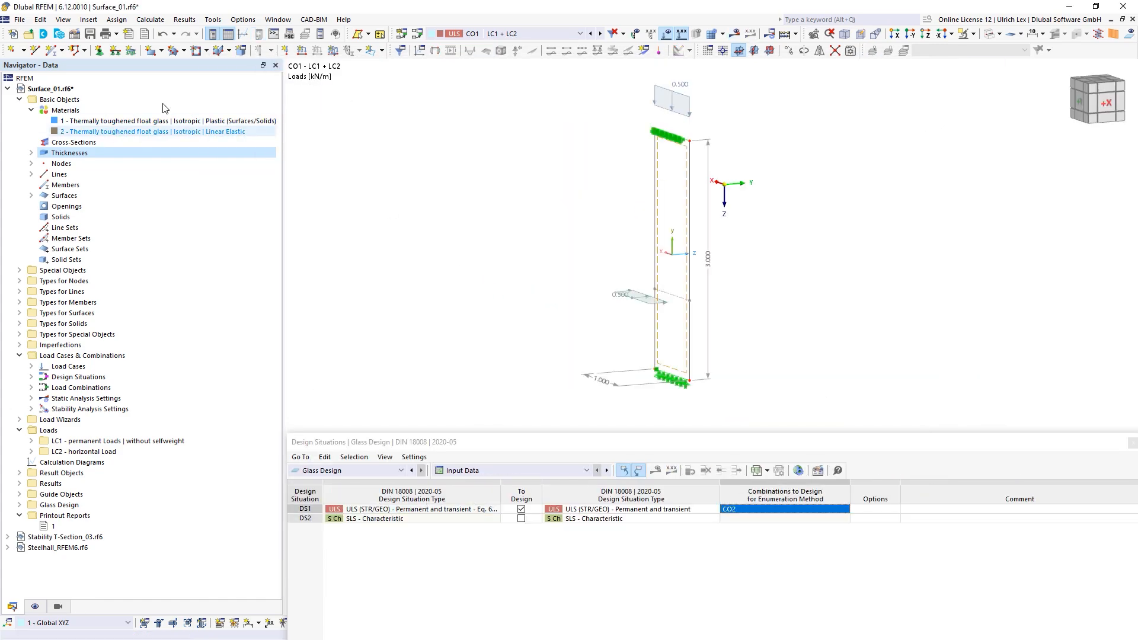
Set the load factor increment to 0.250 in the ST1 stability analysis settings of load combination CO1.
click(417, 34)
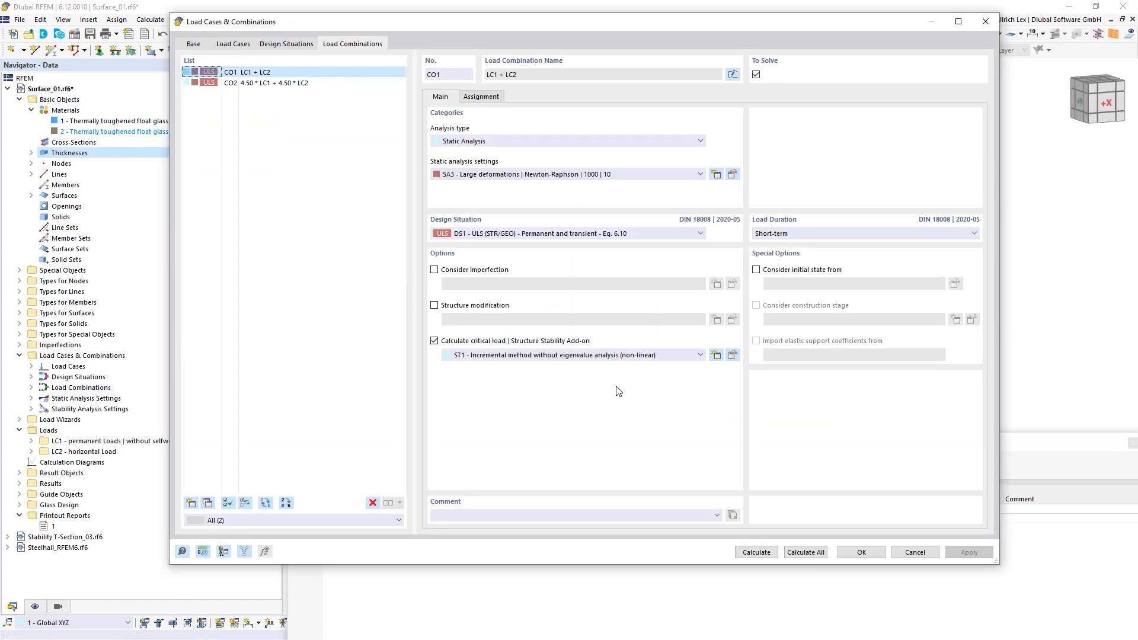
click(732, 355)
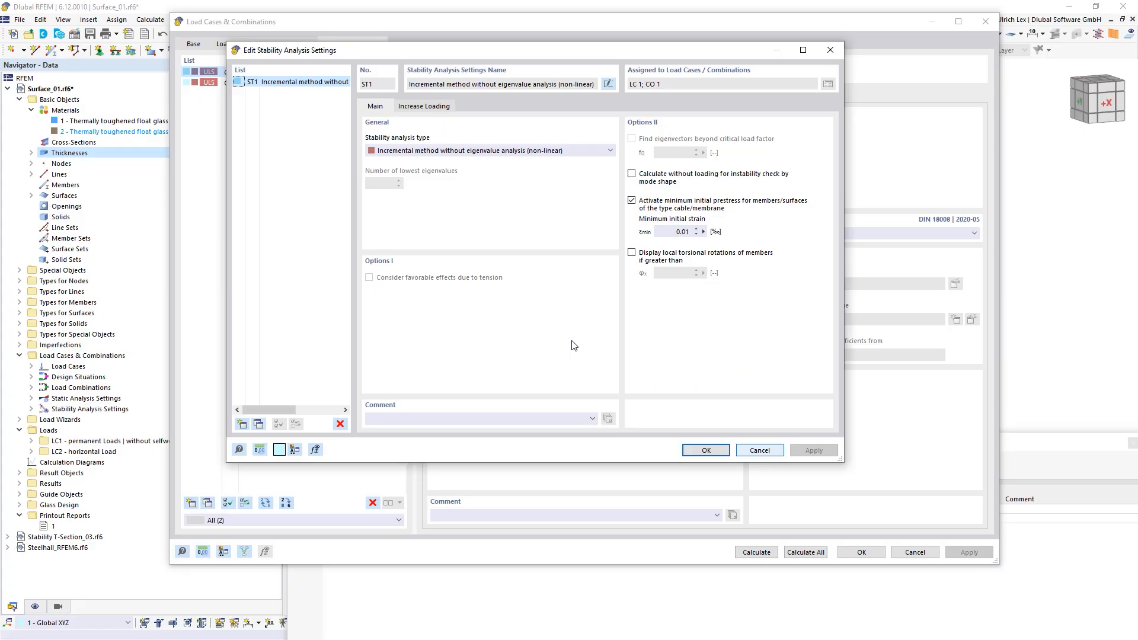
drag(526, 51, 610, 101)
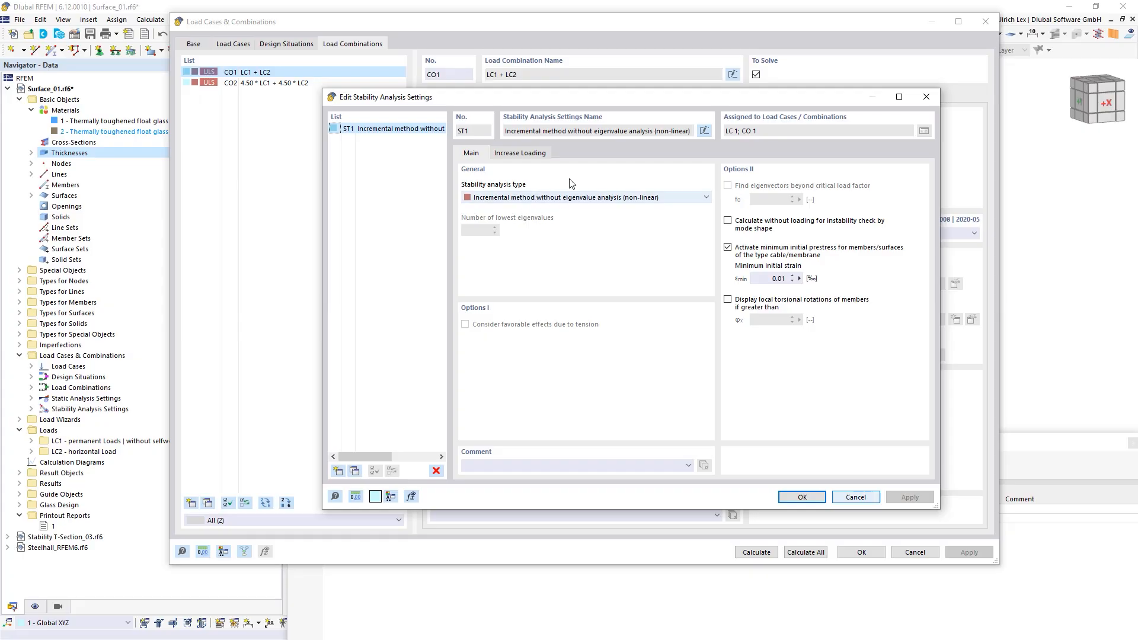
drag(644, 108, 643, 244)
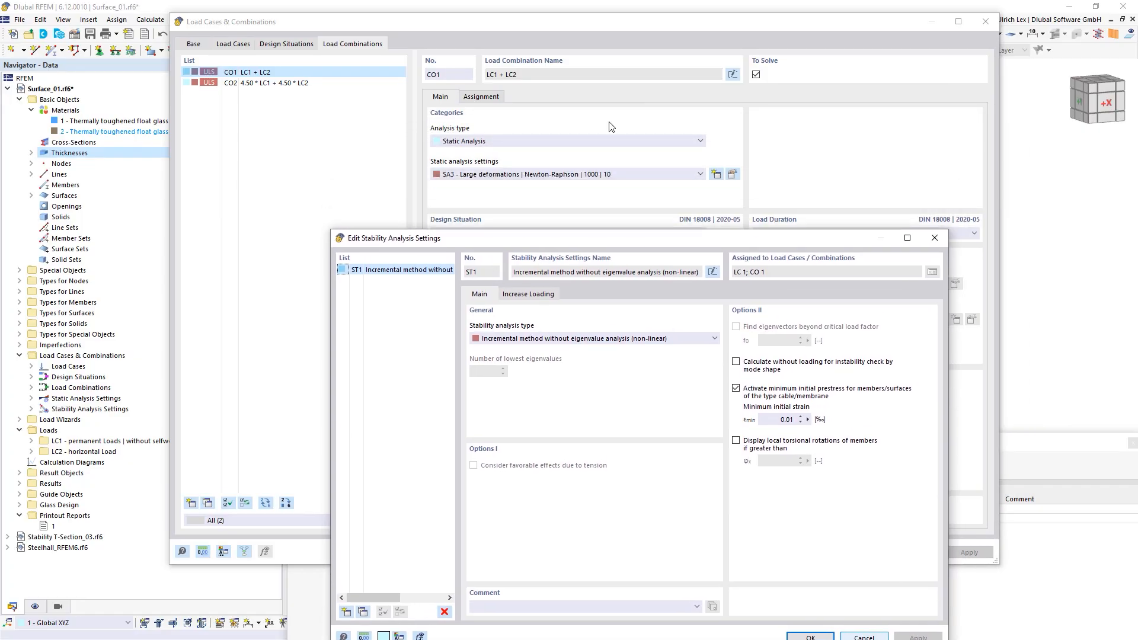
drag(611, 126, 394, 92)
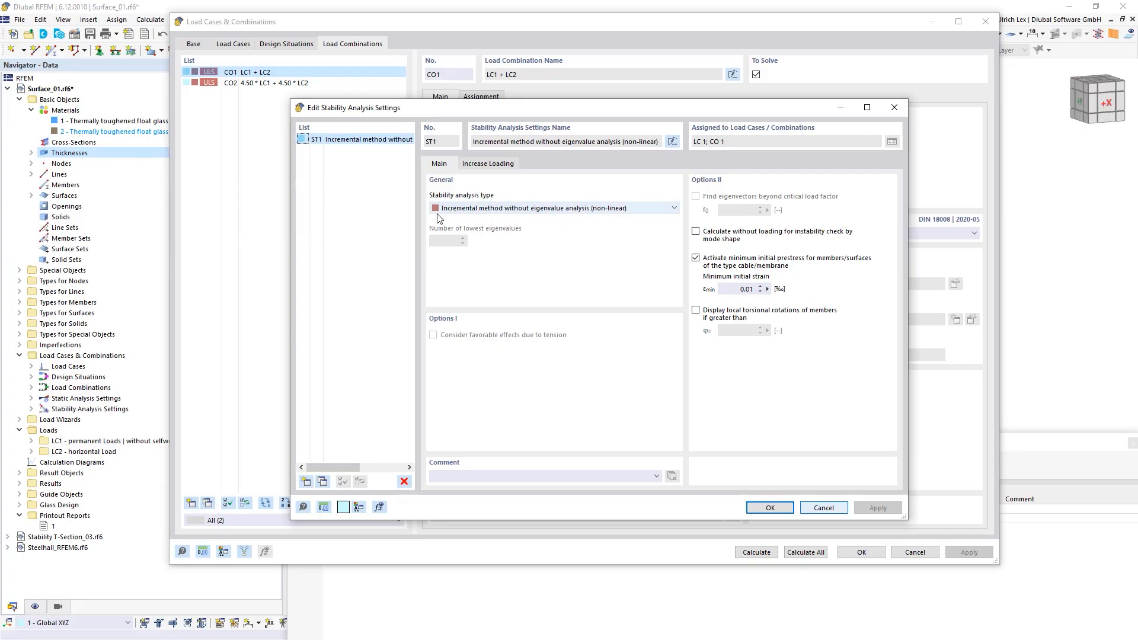
click(477, 166)
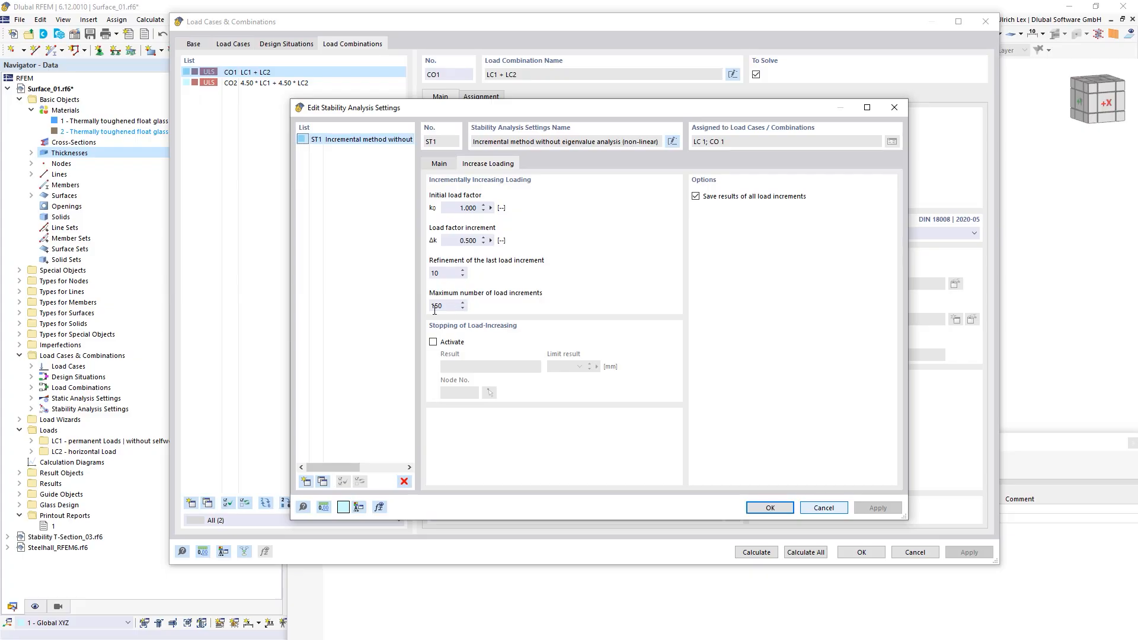
click(466, 240)
text(2)
click(757, 507)
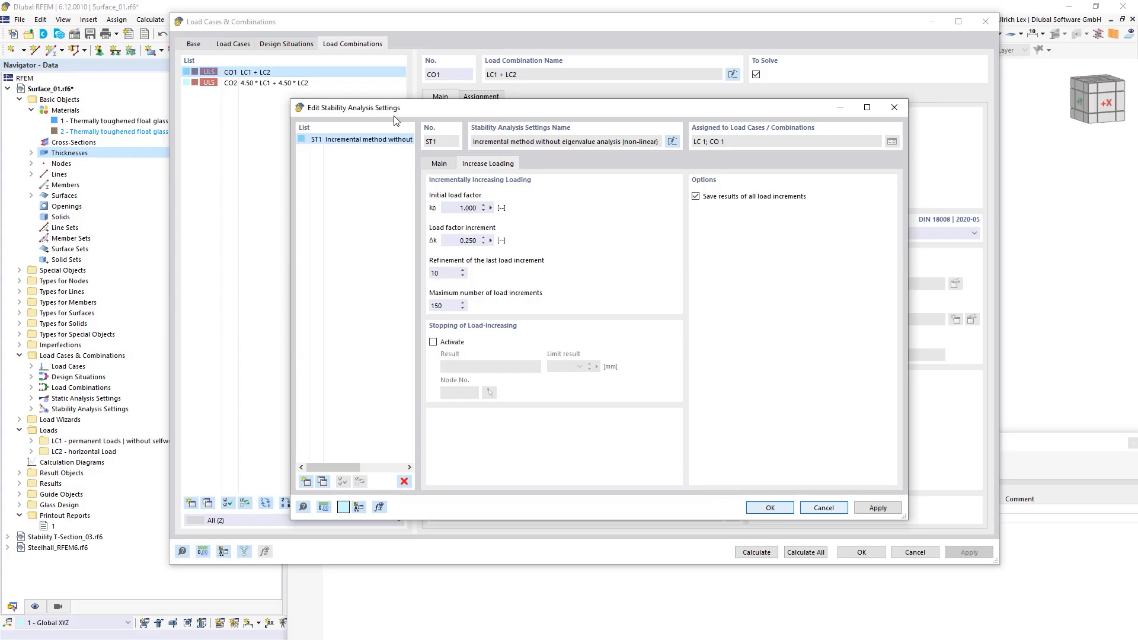
key(Return)
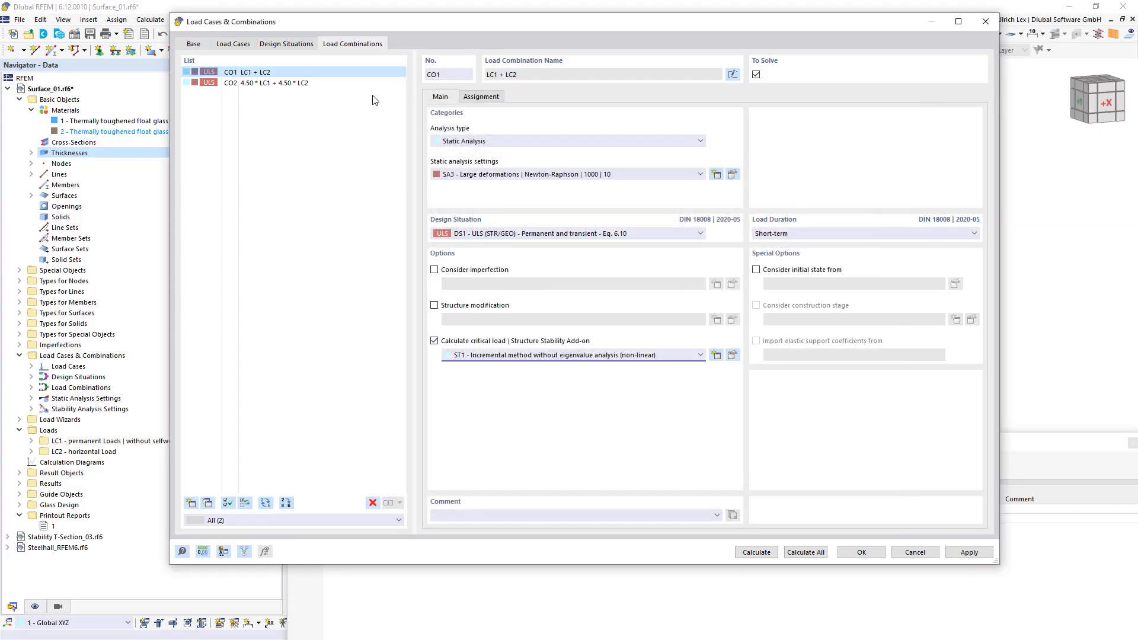
Activate the initial state for load combination CO1 and take it from LC2 - horizontal Load.
drag(497, 22, 507, 331)
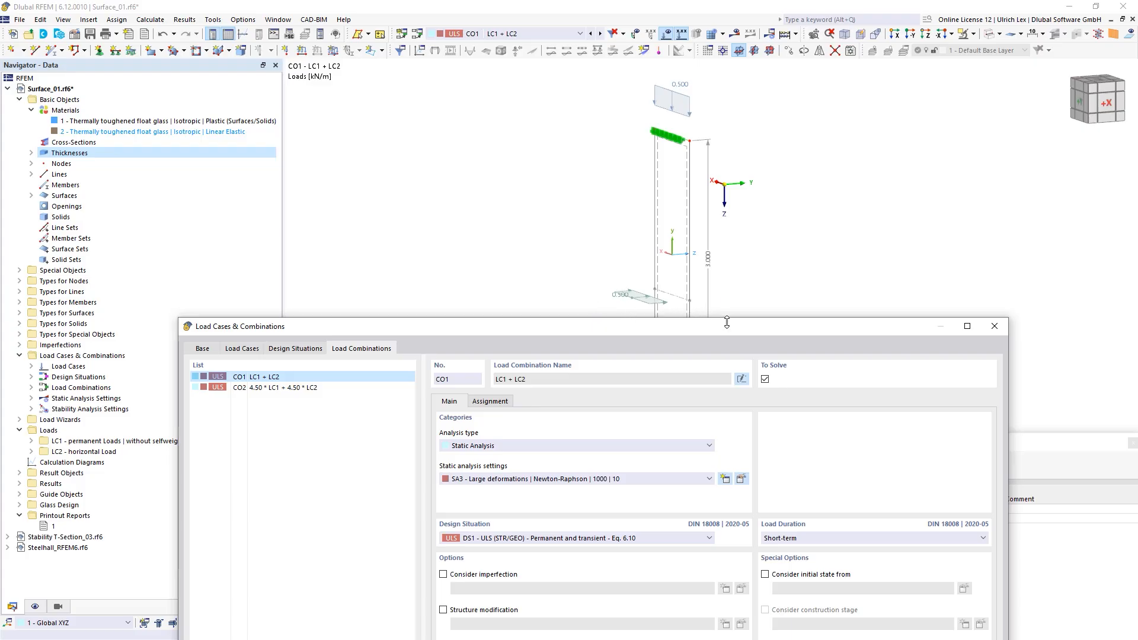
drag(730, 329, 740, 398)
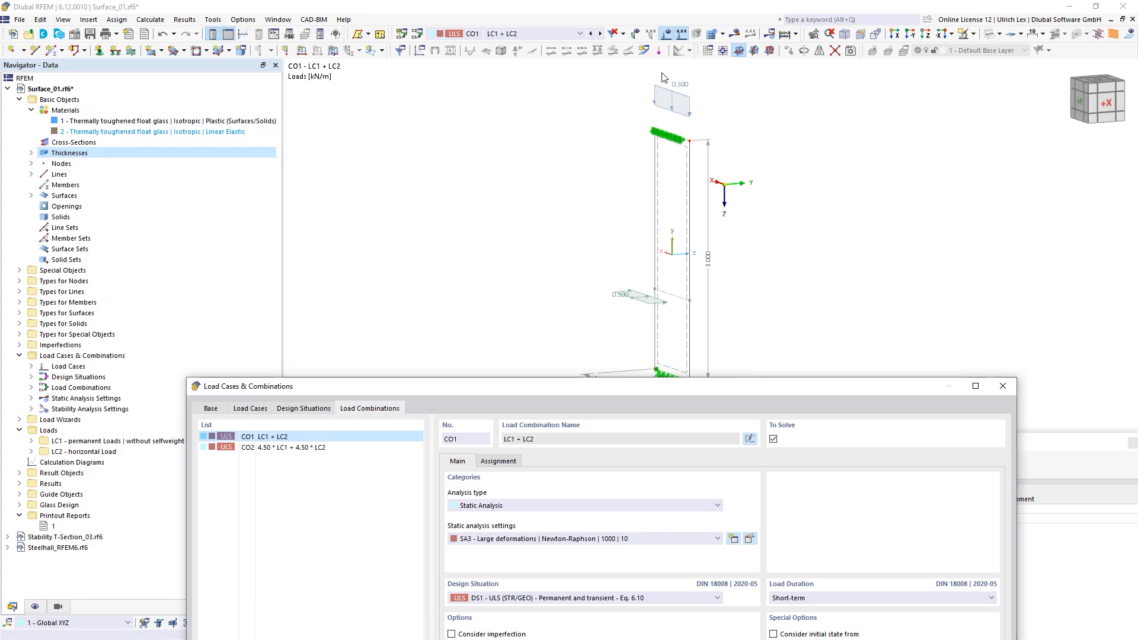
drag(746, 387, 652, 62)
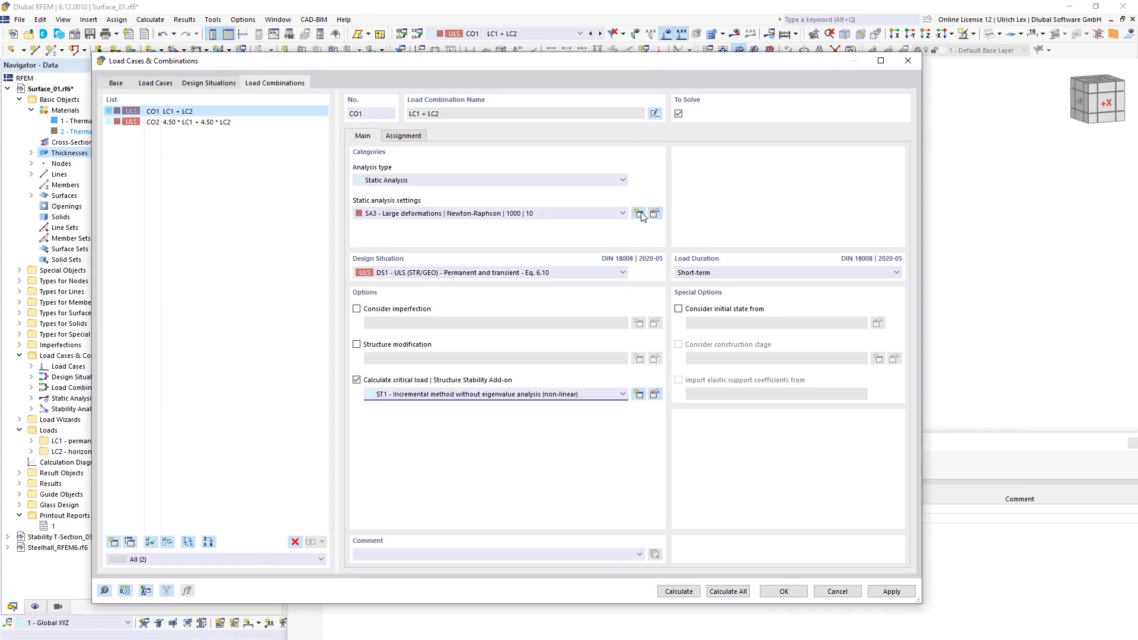
click(678, 309)
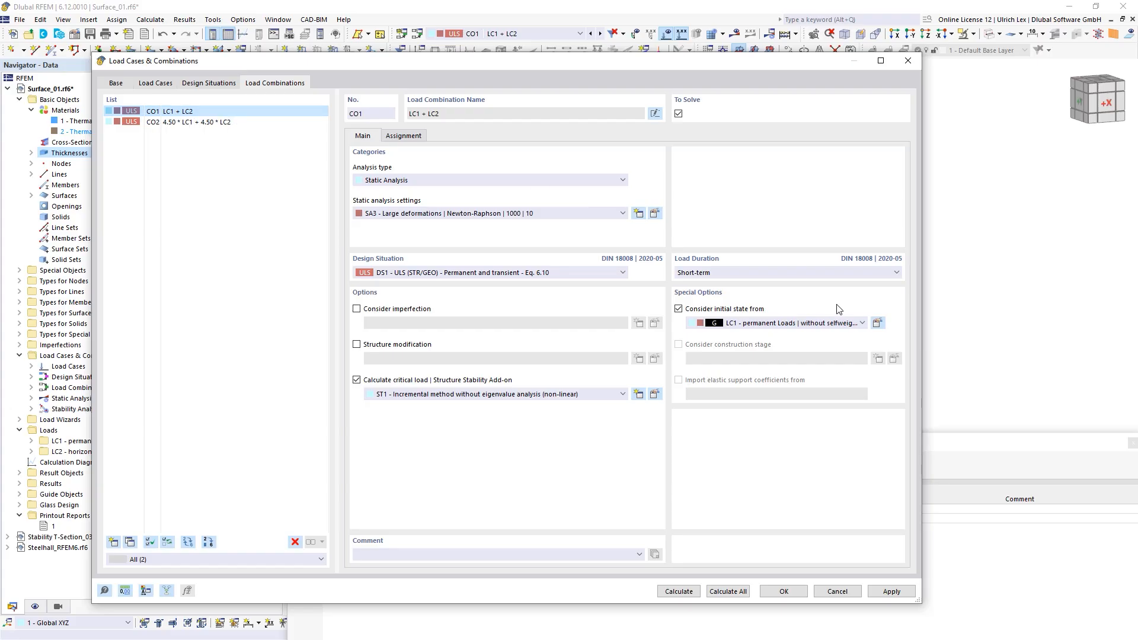
click(854, 323)
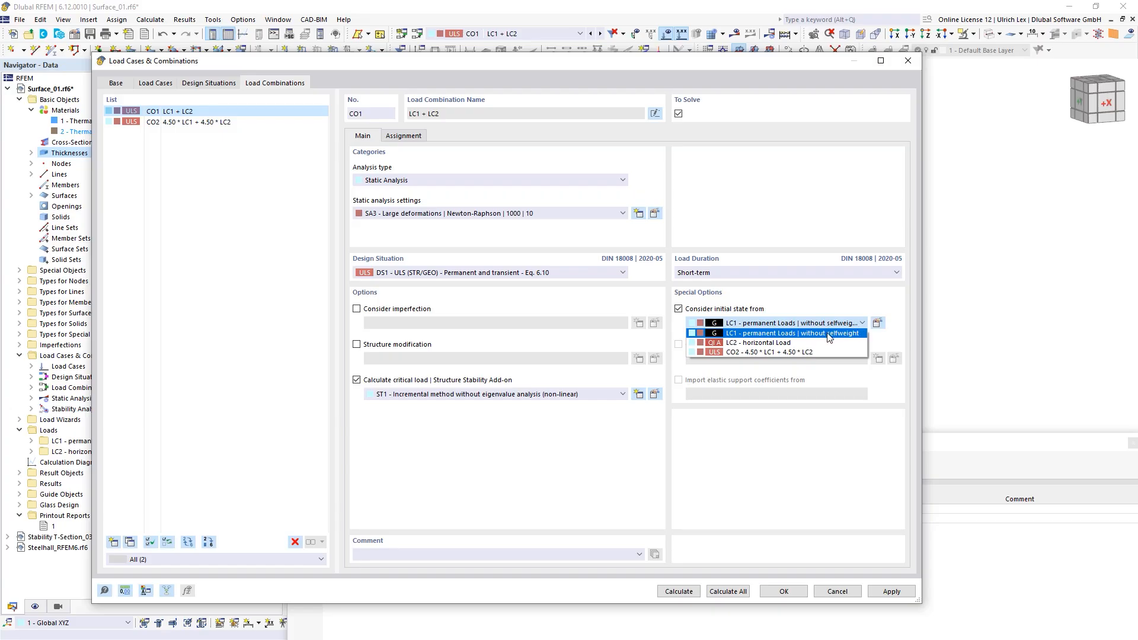
click(806, 345)
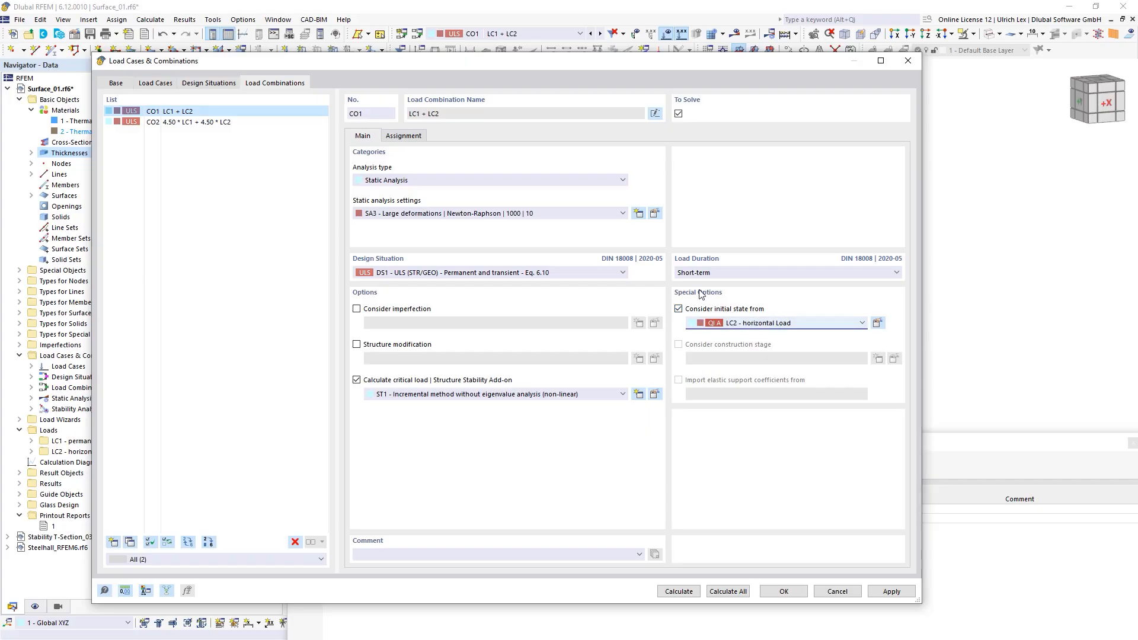
Set the factor of the horizontal load LC2 in the assignment of combination CO1 to 1.05.
click(403, 135)
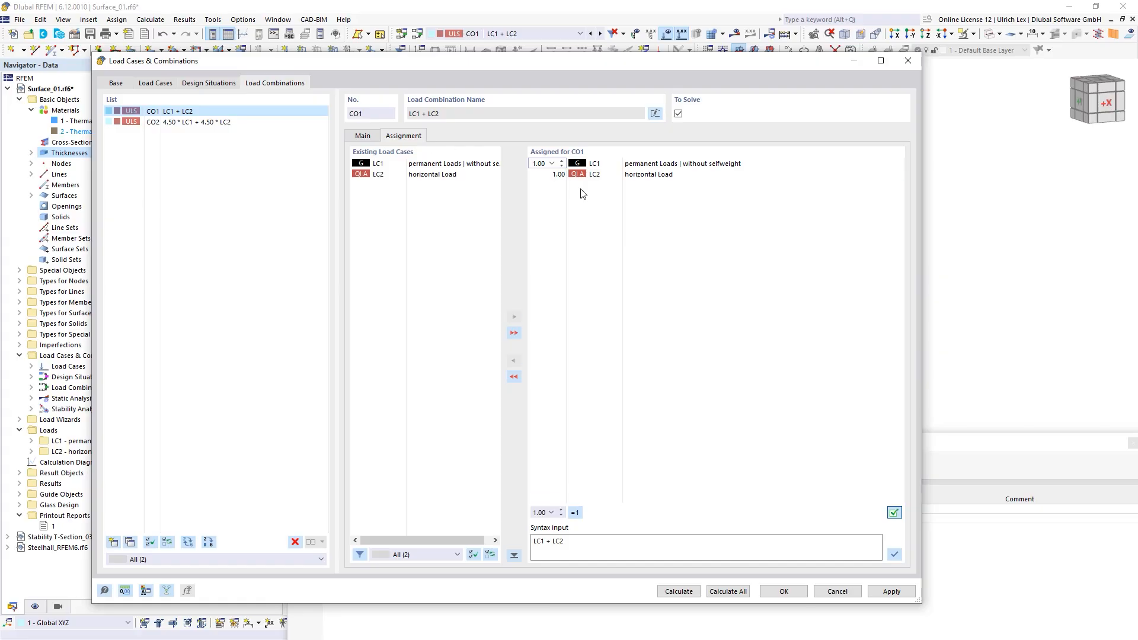
click(585, 173)
click(561, 177)
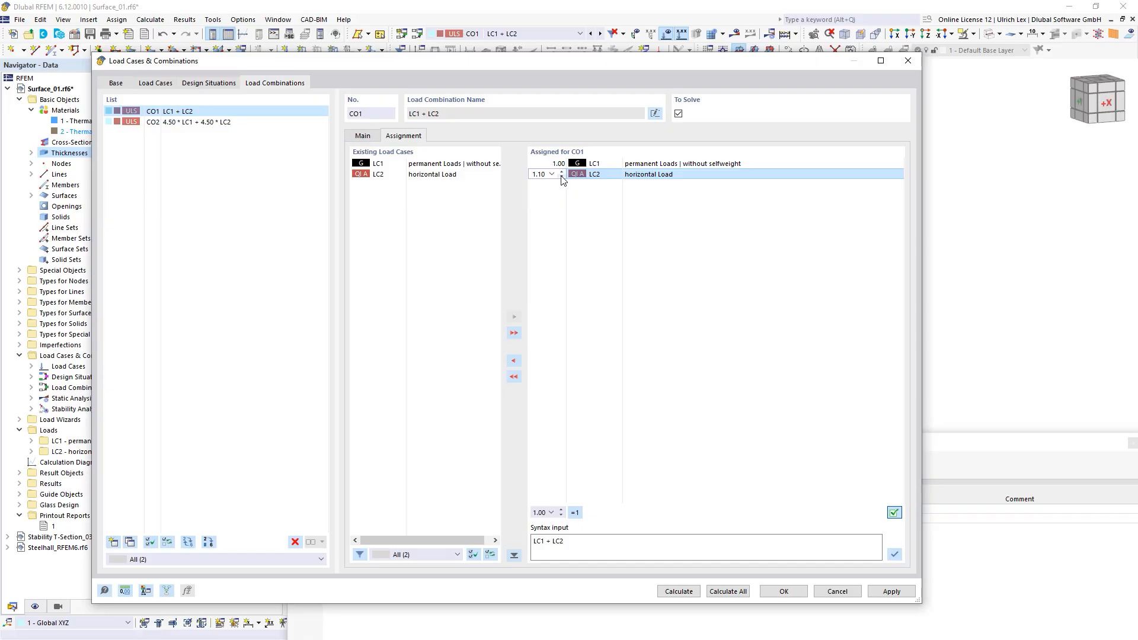
click(562, 176)
click(363, 136)
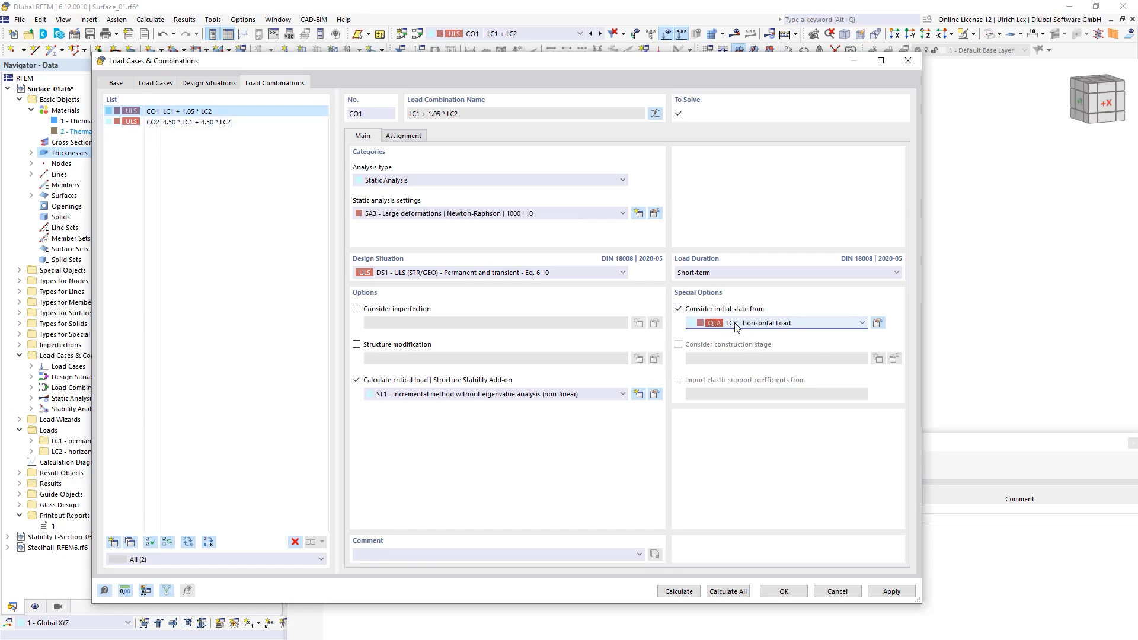
Reset the factor of the horizontal load LC2 in combination CO1 to 1.00.
click(402, 137)
click(548, 174)
click(561, 174)
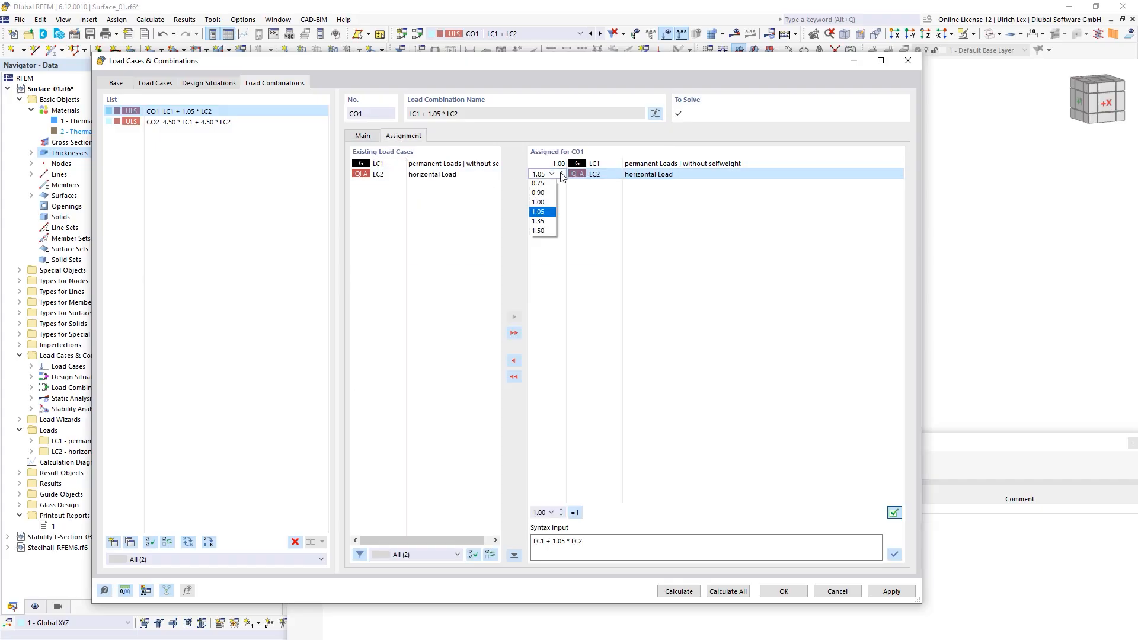
click(540, 202)
Calculate CO1 with the nonlinear incremental stability analysis, follow its convergence diagram, and display the static analysis results.
click(373, 137)
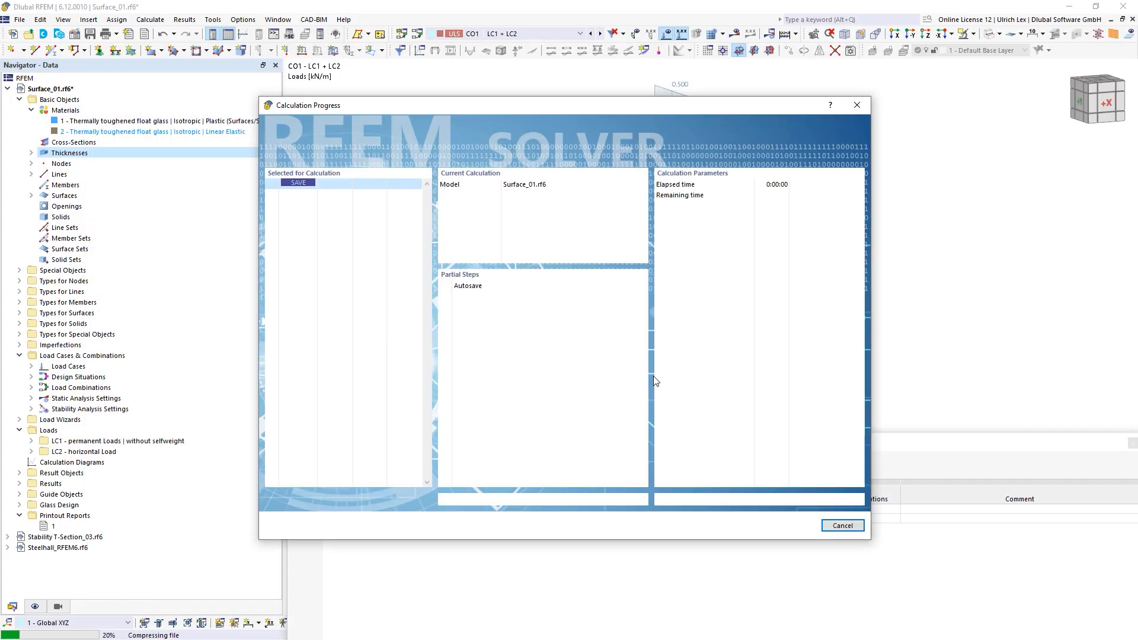
drag(533, 105, 640, 98)
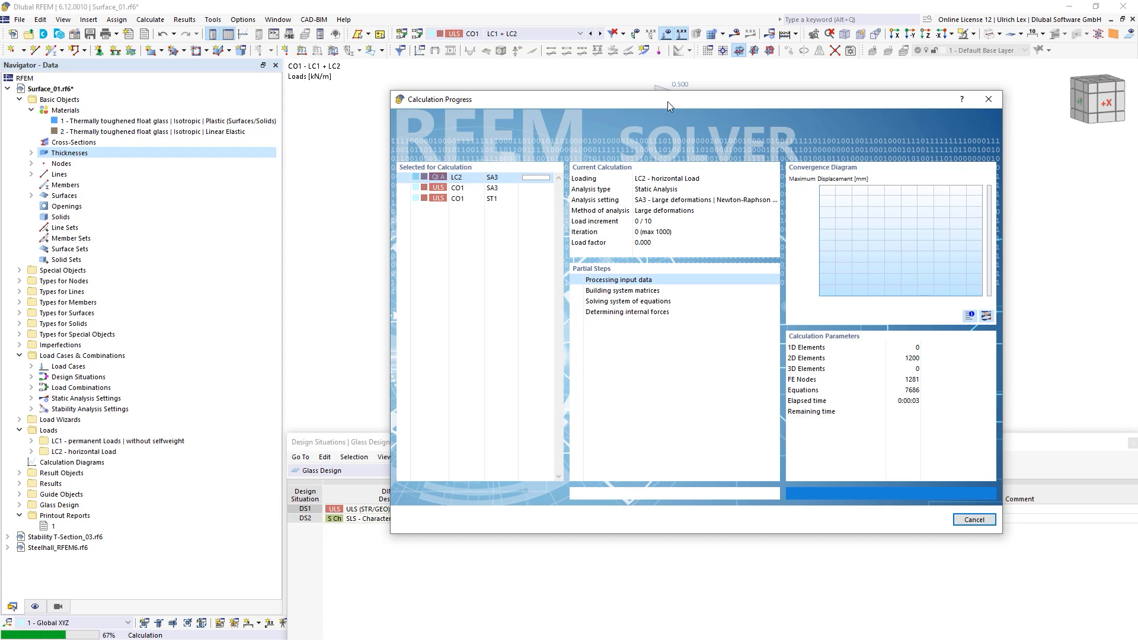
drag(667, 101, 627, 94)
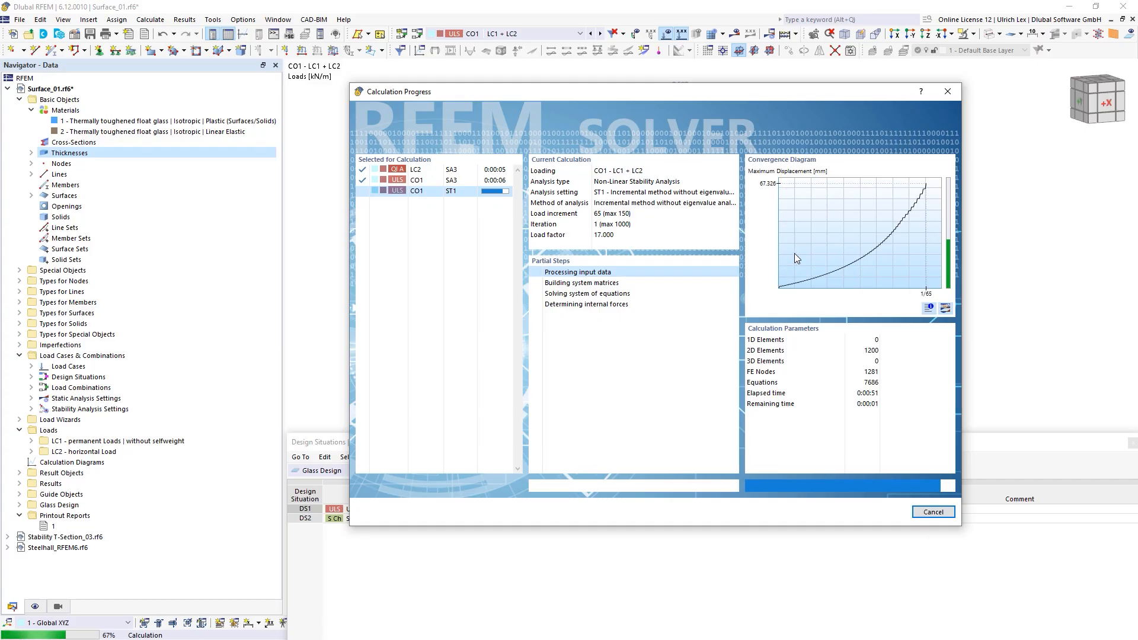
drag(753, 91, 717, 87)
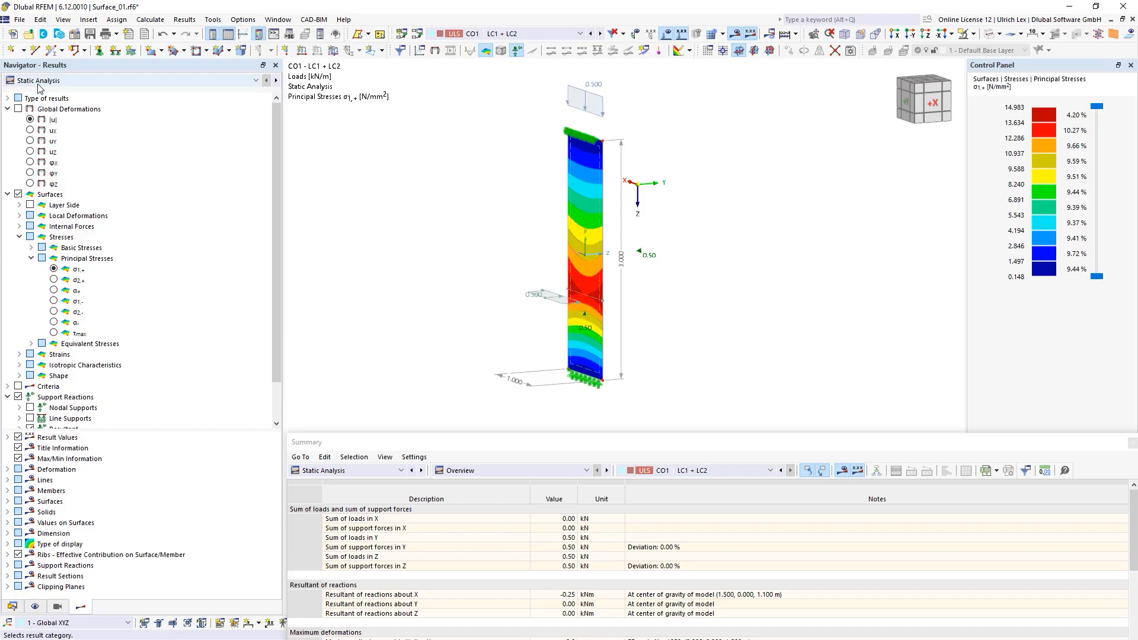
Show the non-linear stability analysis results of CO1 at load increment 78 with load factor 20.250.
click(110, 86)
click(128, 96)
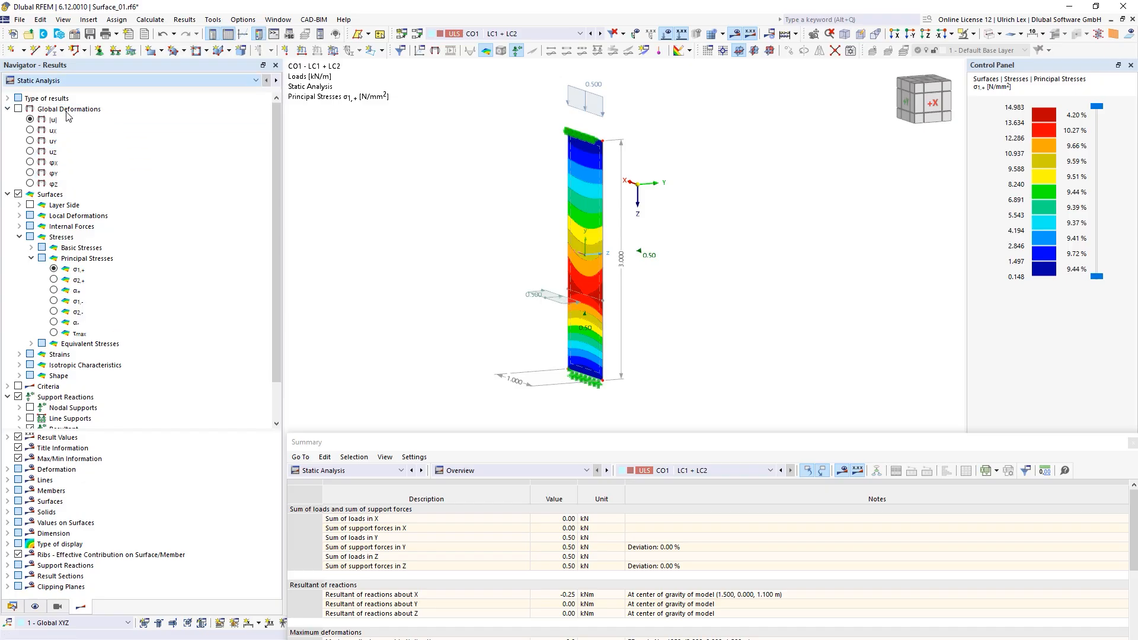
click(147, 84)
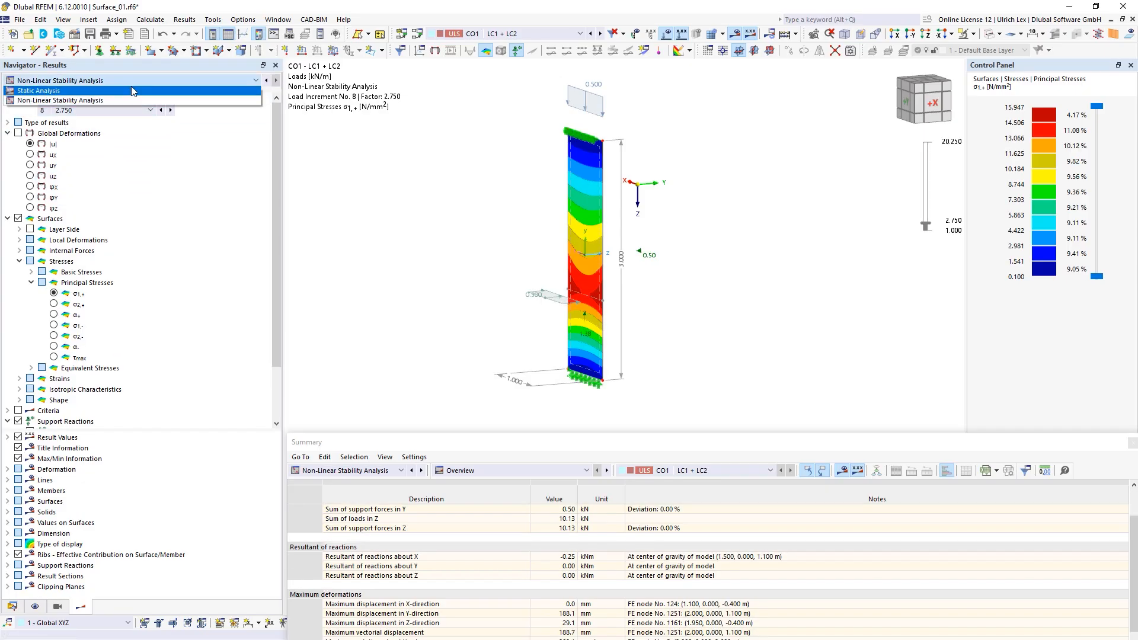
click(138, 82)
click(150, 110)
drag(148, 126, 142, 351)
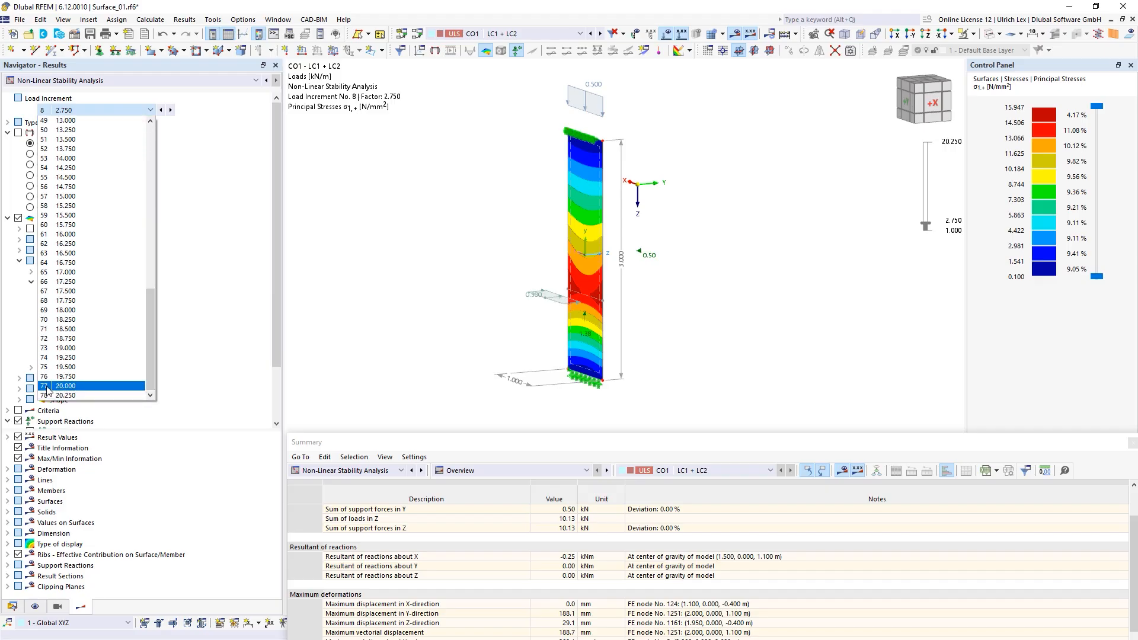
click(84, 396)
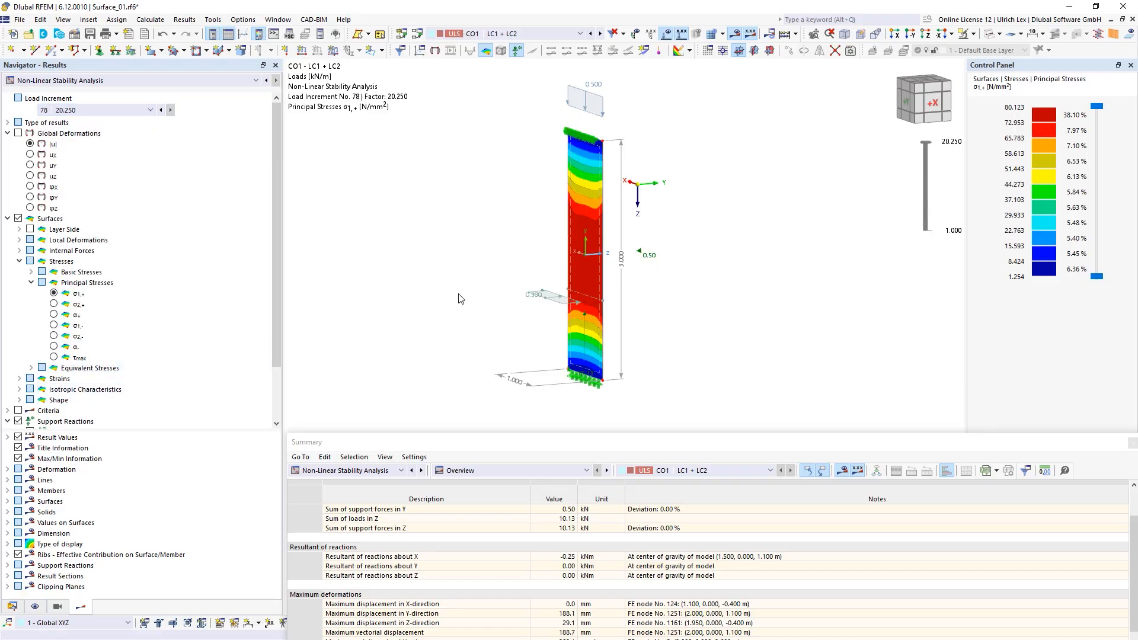
Enlarge the results summary, list the available equivalent stresses, and examine the principal stress distribution on the glass plate.
drag(682, 434, 682, 372)
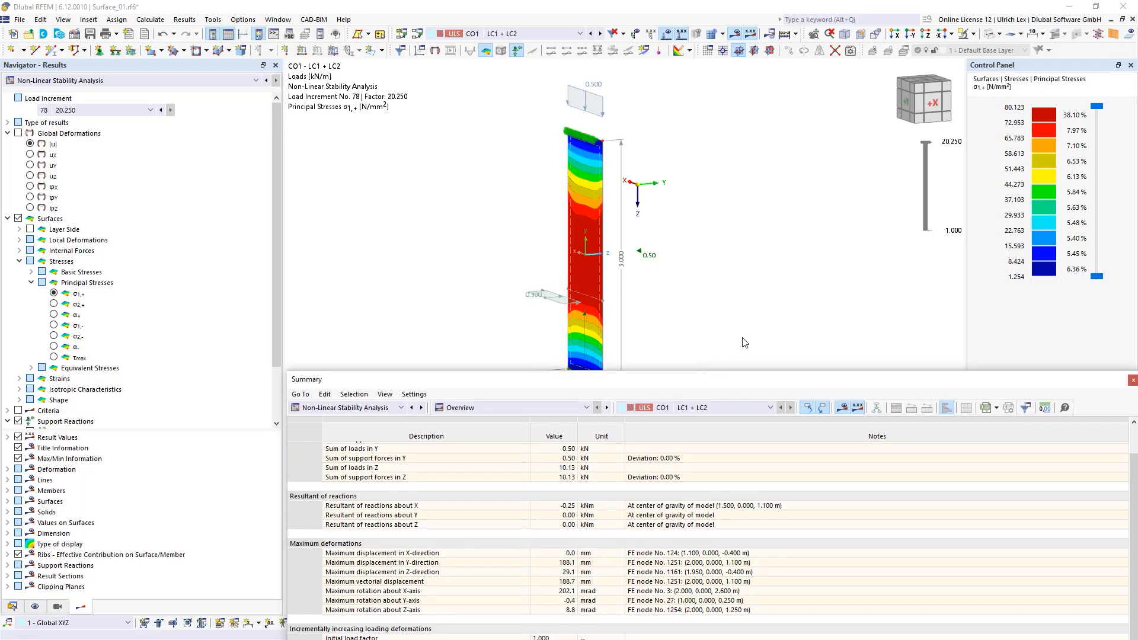
scroll(666, 243, up, 1)
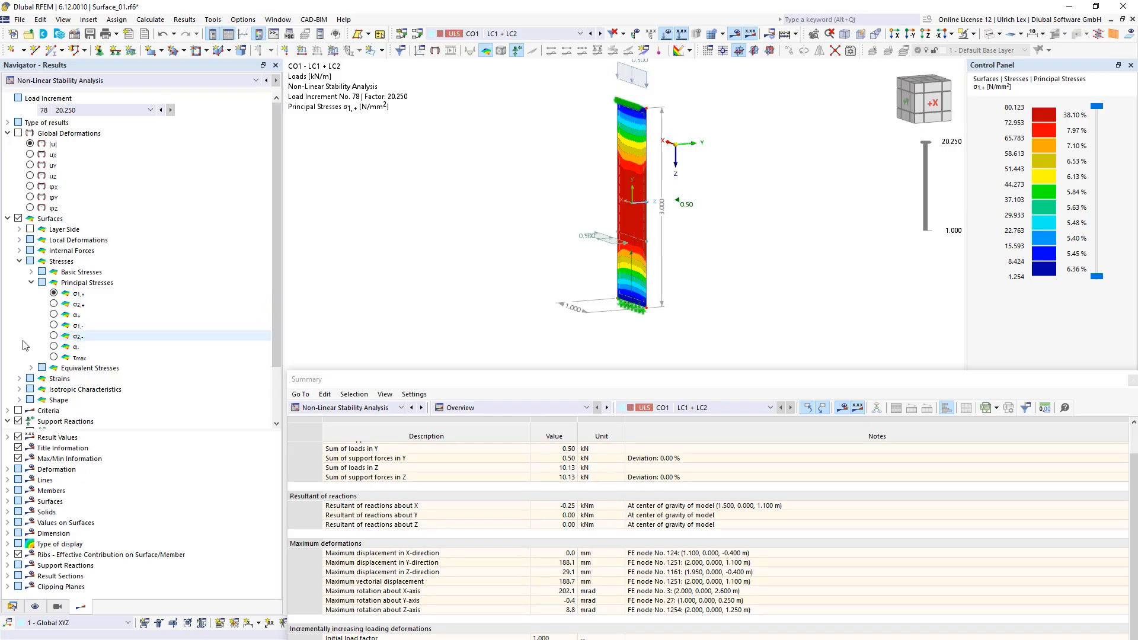
scroll(29, 369, down, 1)
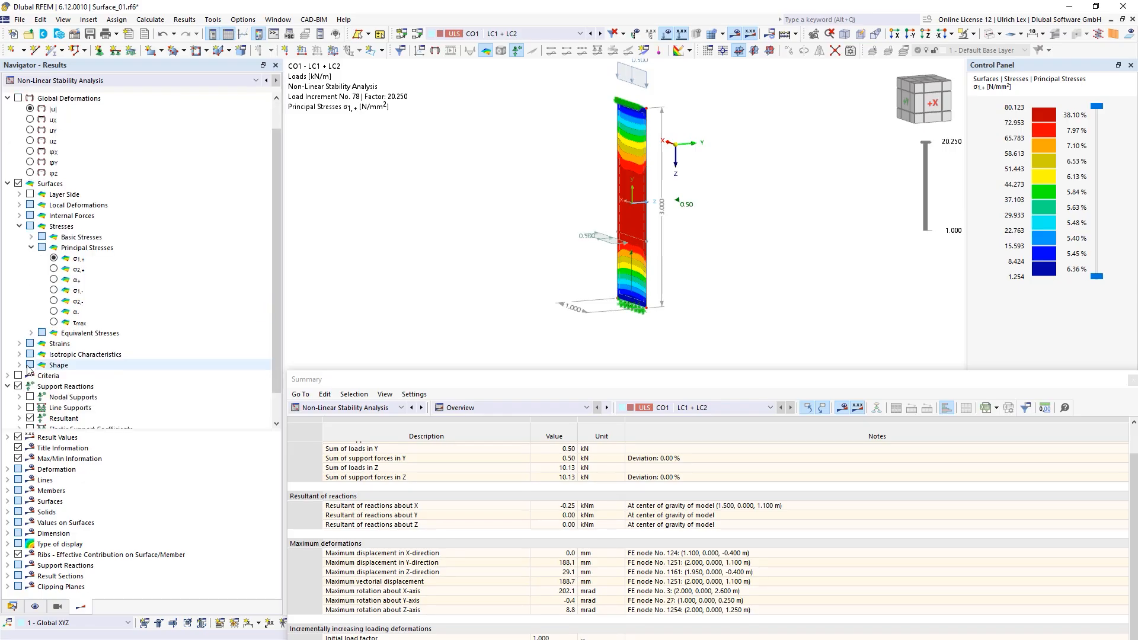
click(32, 332)
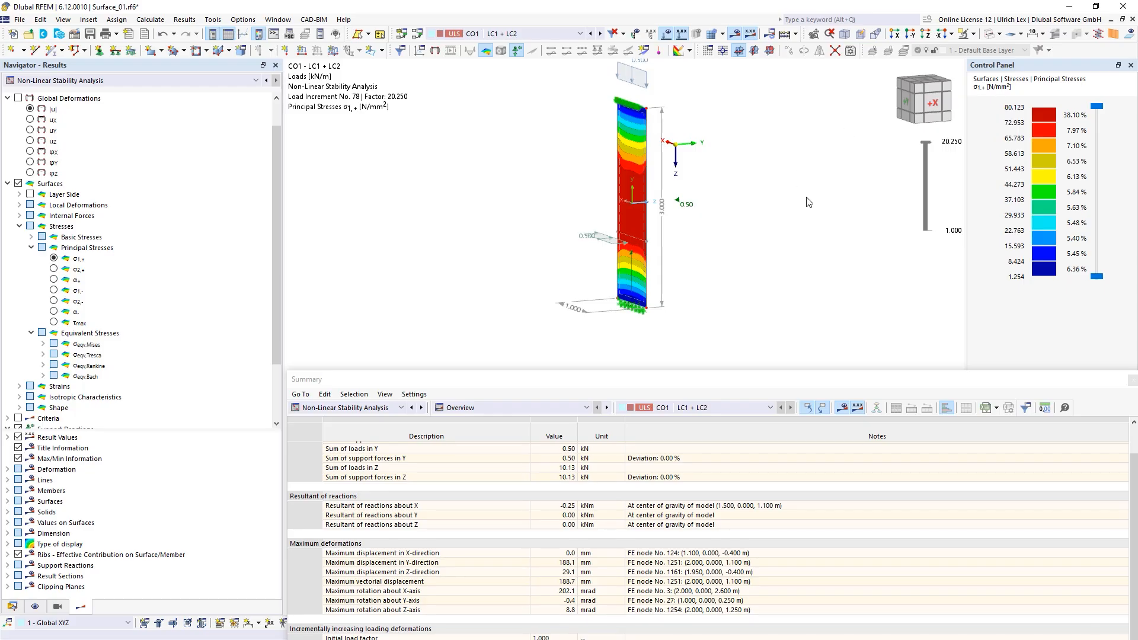
scroll(590, 268, down, 1)
ctrl+middle_drag(530, 269, 587, 274)
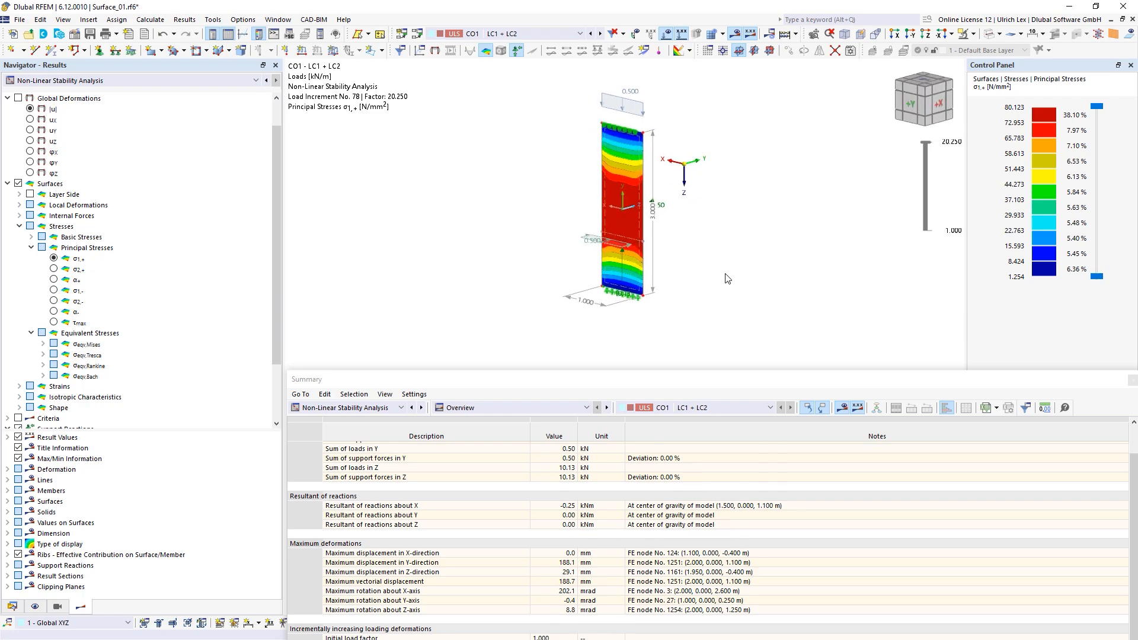
ctrl+middle_drag(728, 279, 692, 266)
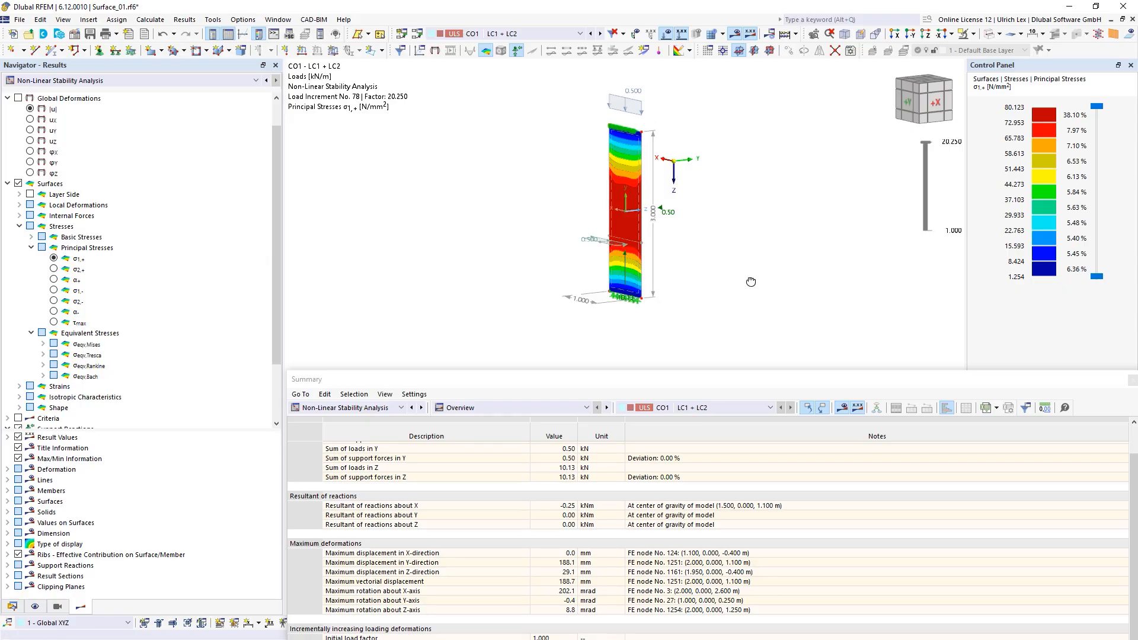
mouse_move(751, 282)
ctrl+middle_down()
mouse_move(658, 239)
mouse_move(580, 266)
mouse_move(701, 300)
mouse_move(752, 281)
ctrl+middle_up()
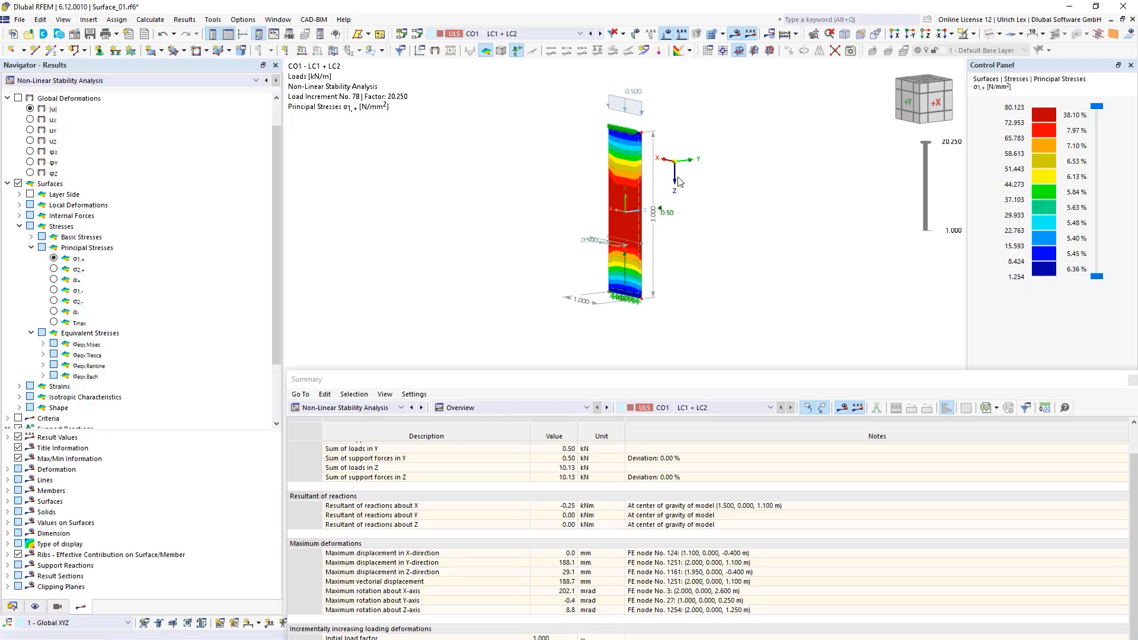
ctrl+middle_drag(708, 273, 655, 242)
scroll(148, 347, down, 3)
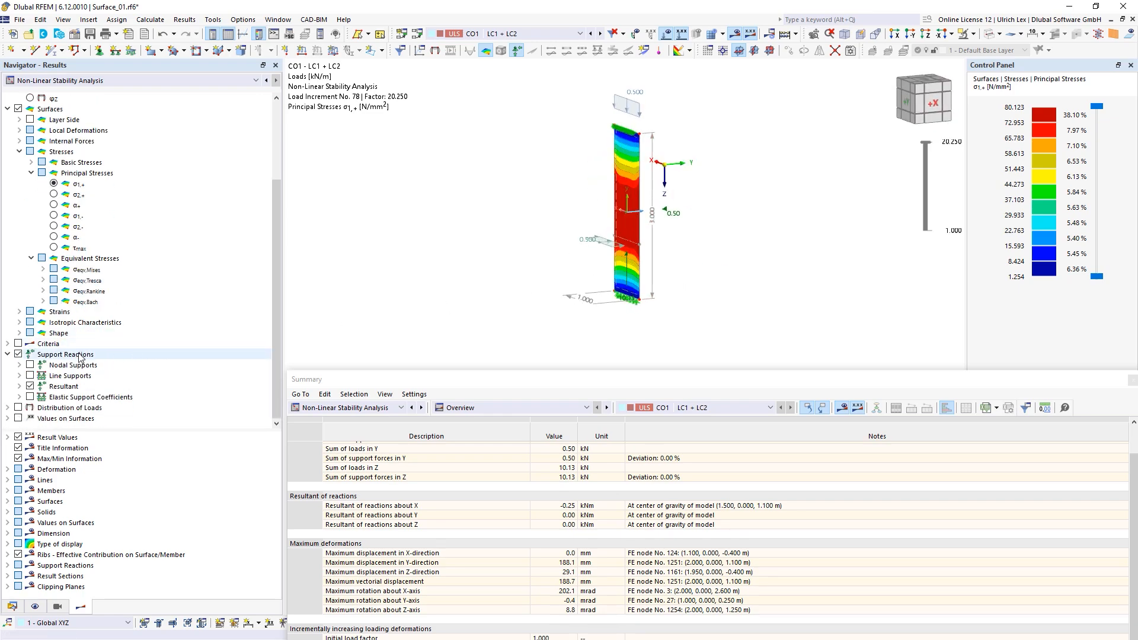
Examine the resultant support reactions and the stresses near the supports of the plate from several angles.
click(30, 386)
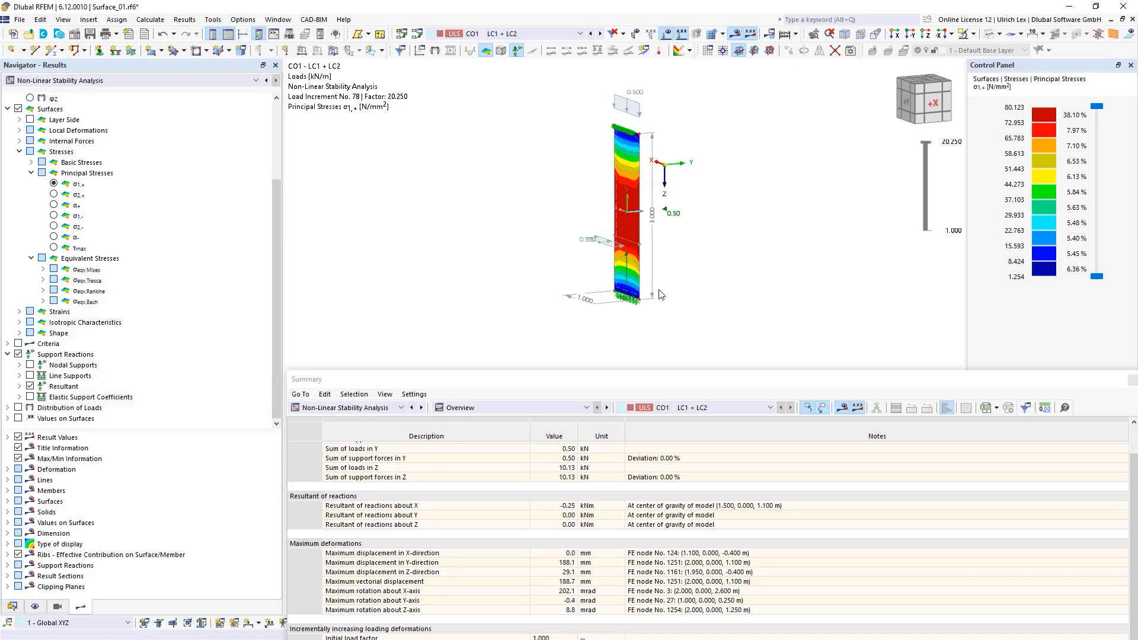
ctrl+middle_drag(718, 277, 688, 275)
scroll(665, 211, up, 5)
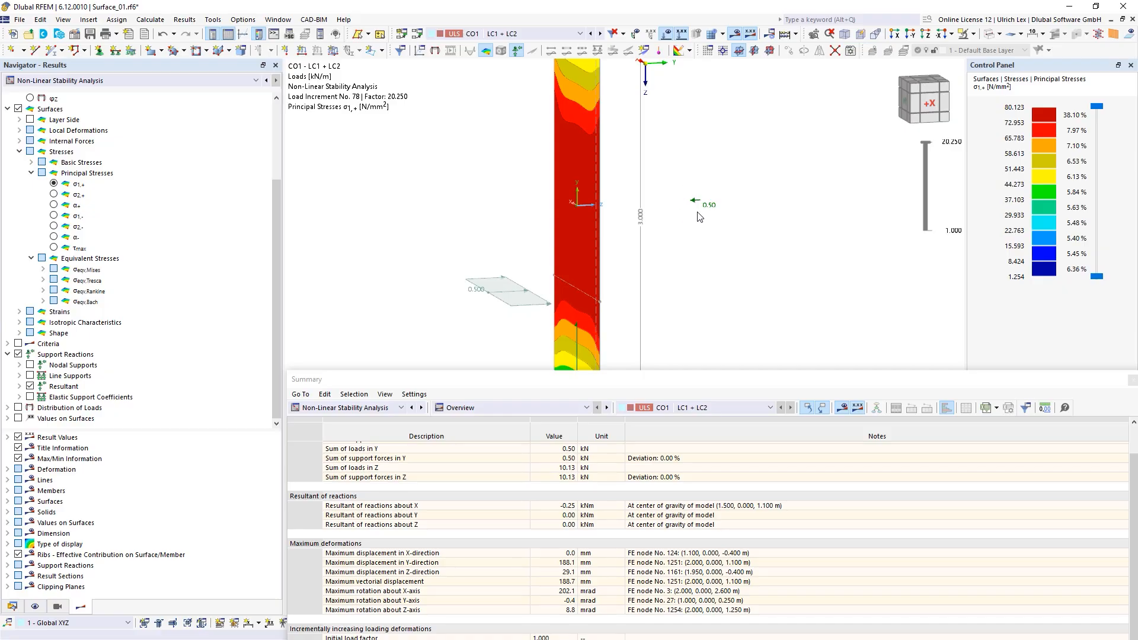
scroll(478, 185, down, 3)
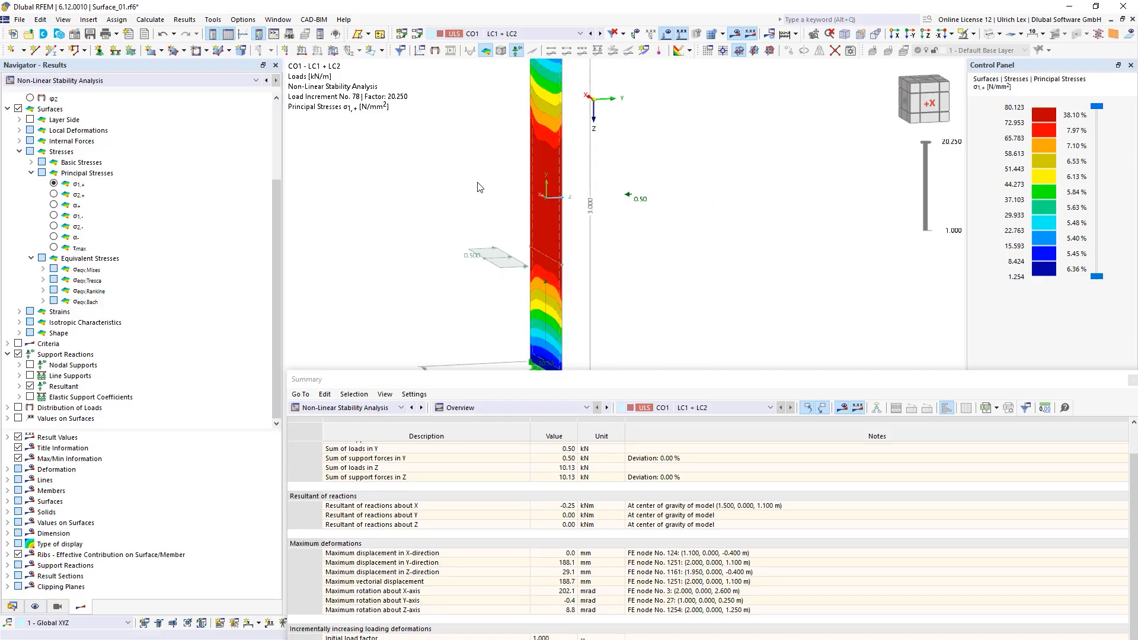
ctrl+middle_drag(617, 323, 644, 314)
scroll(607, 329, up, 1)
scroll(539, 332, down, 3)
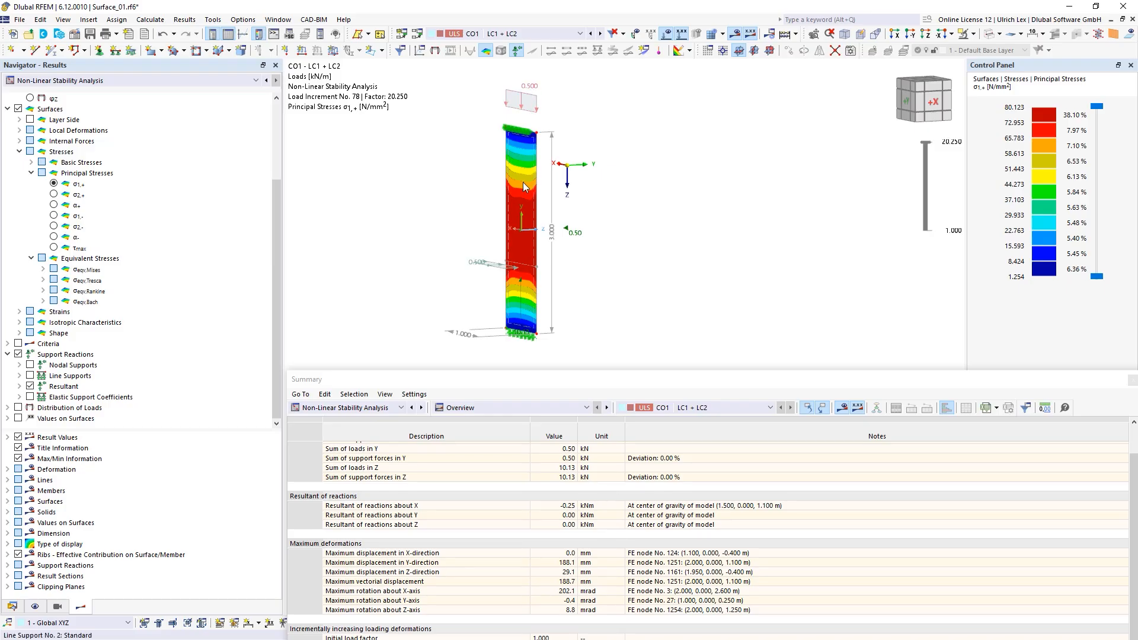
scroll(543, 283, up, 4)
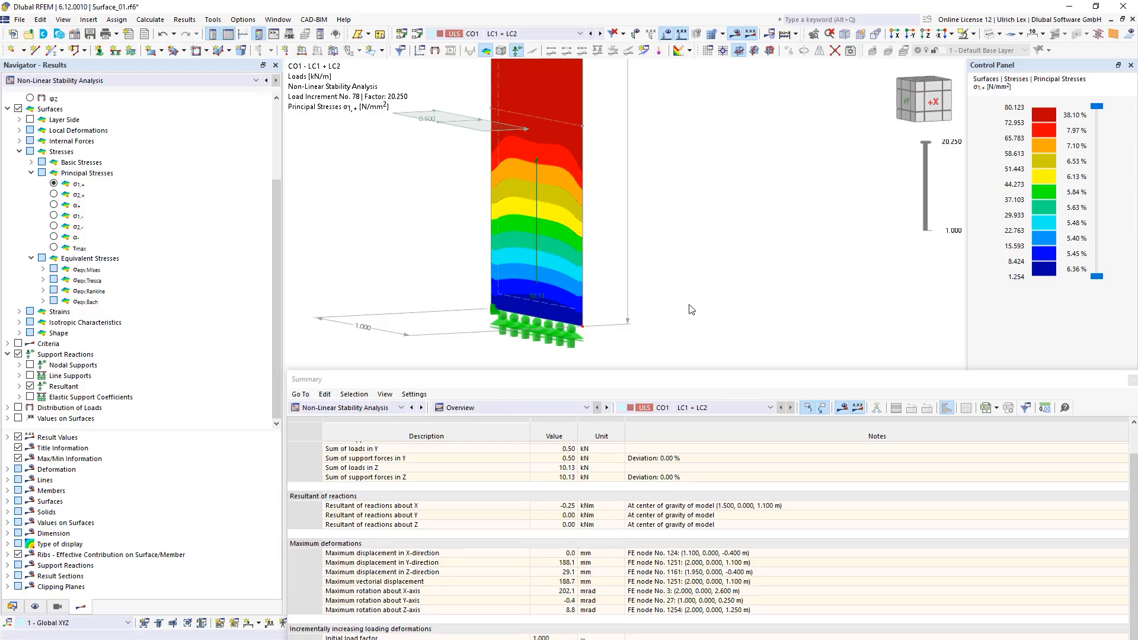
scroll(709, 308, down, 5)
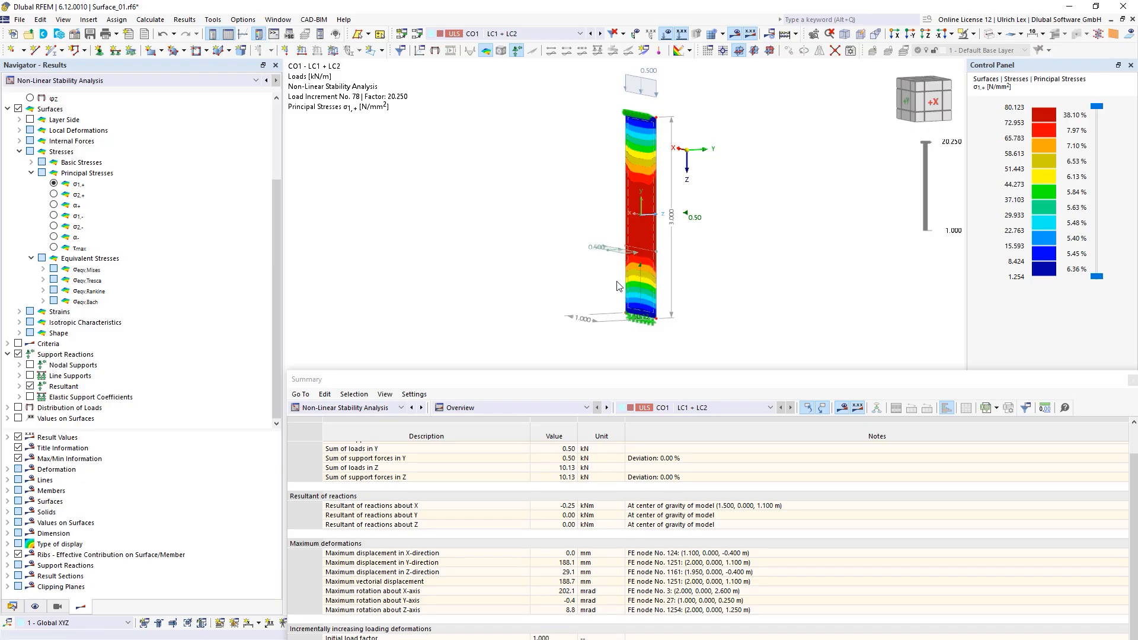
ctrl+middle_drag(711, 273, 666, 278)
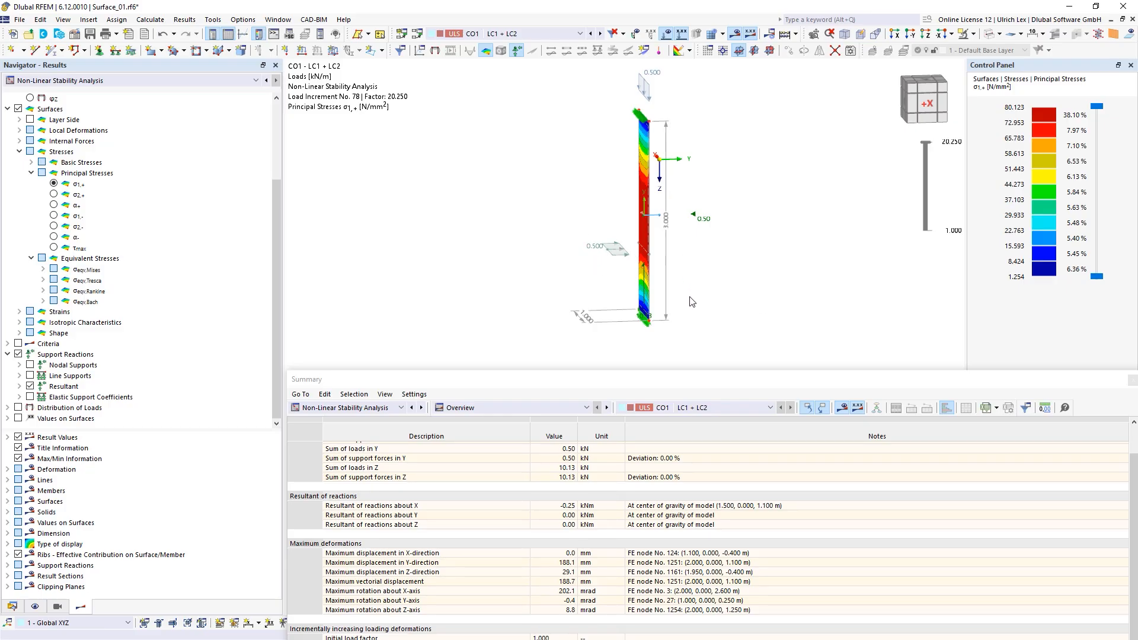
ctrl+middle_drag(522, 285, 559, 287)
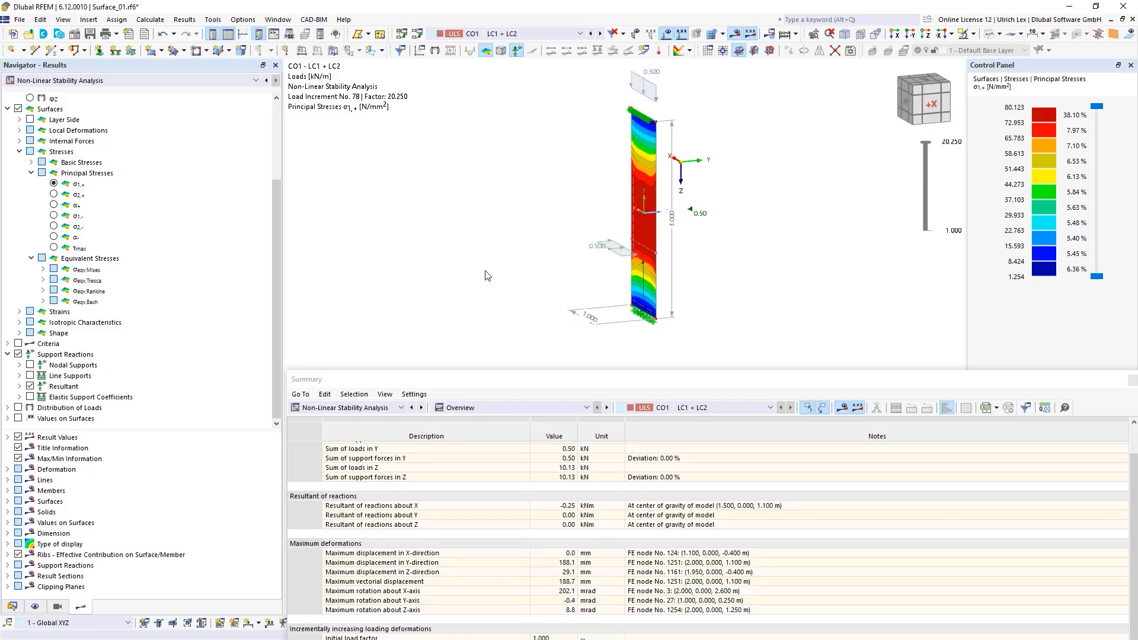
scroll(408, 261, down, 1)
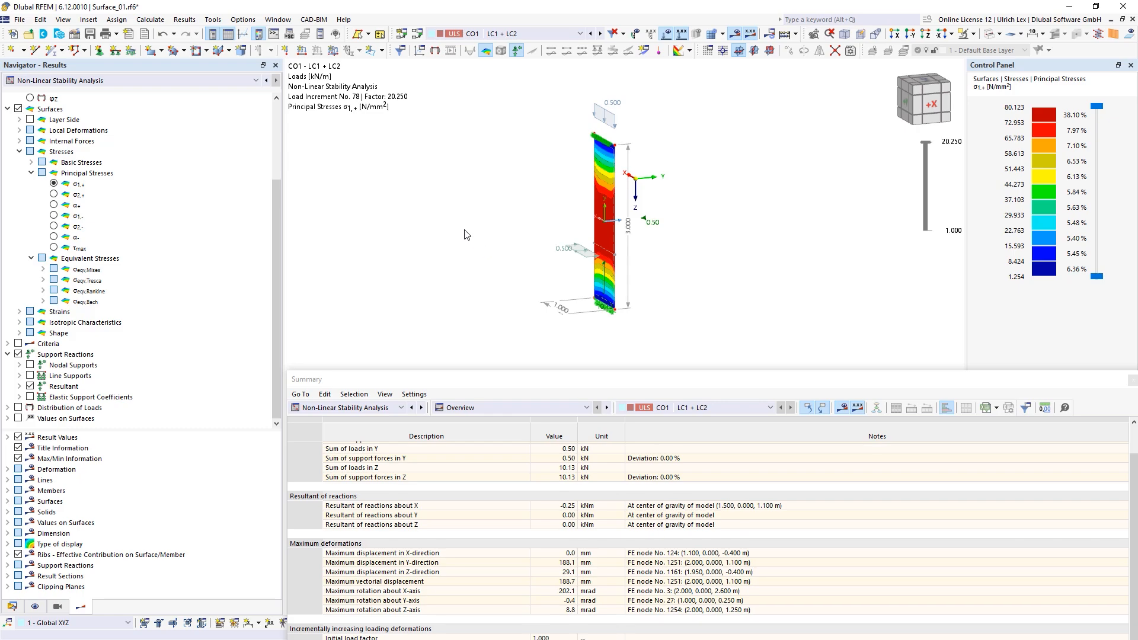
scroll(150, 297, up, 4)
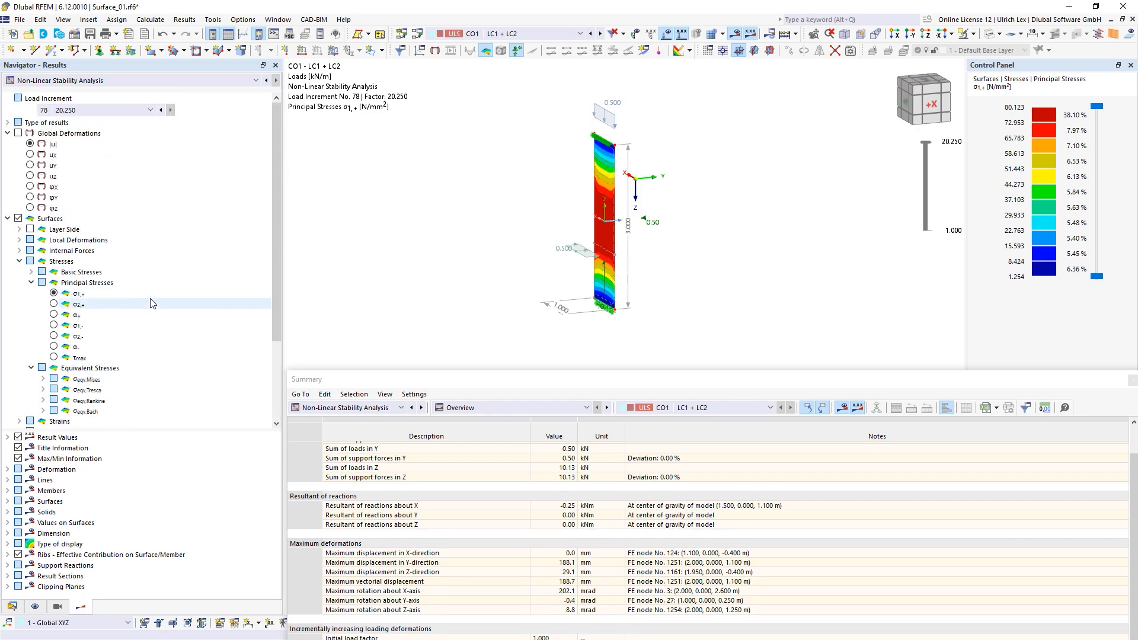
Display the global deformation |u| of the plate and dock the results summary below the model.
click(18, 133)
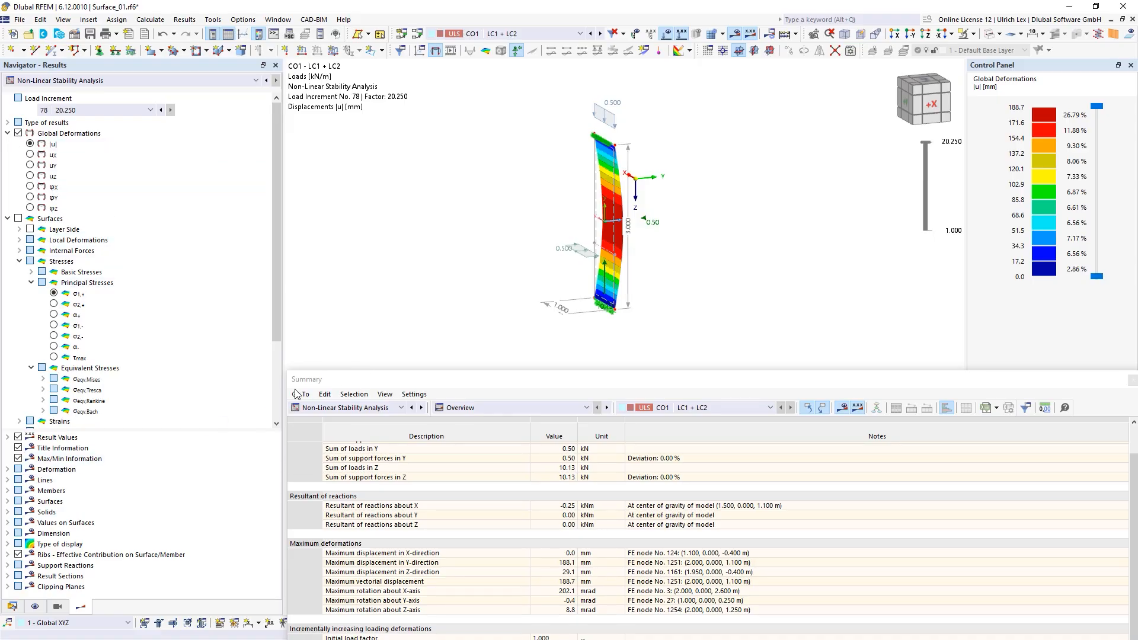
drag(698, 382, 659, 588)
drag(635, 311, 629, 419)
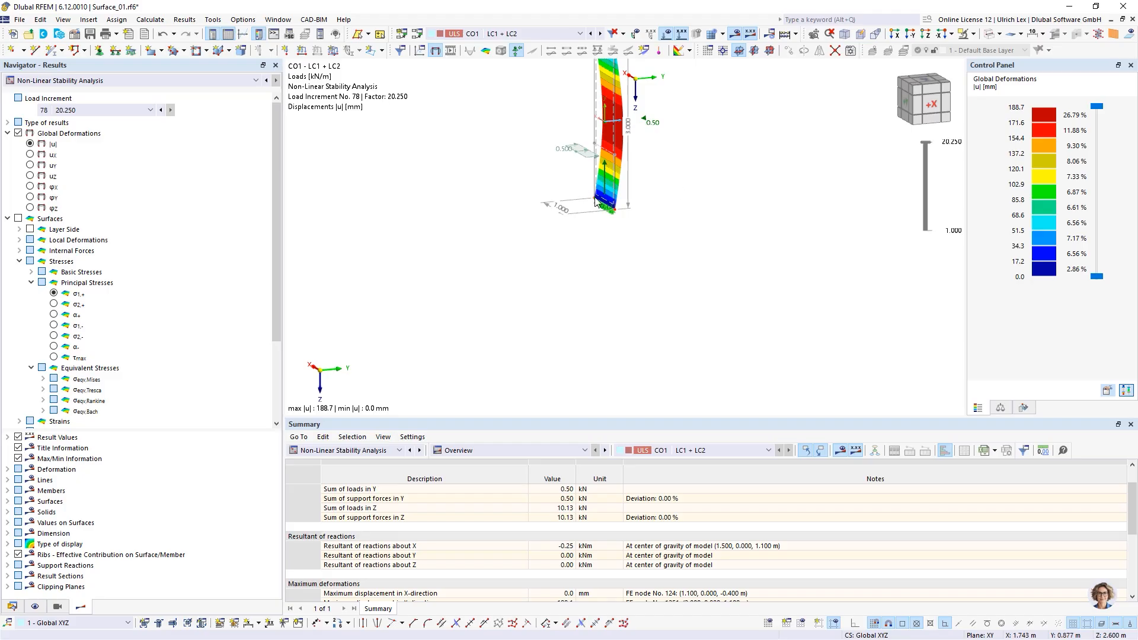
scroll(555, 382, down, 2)
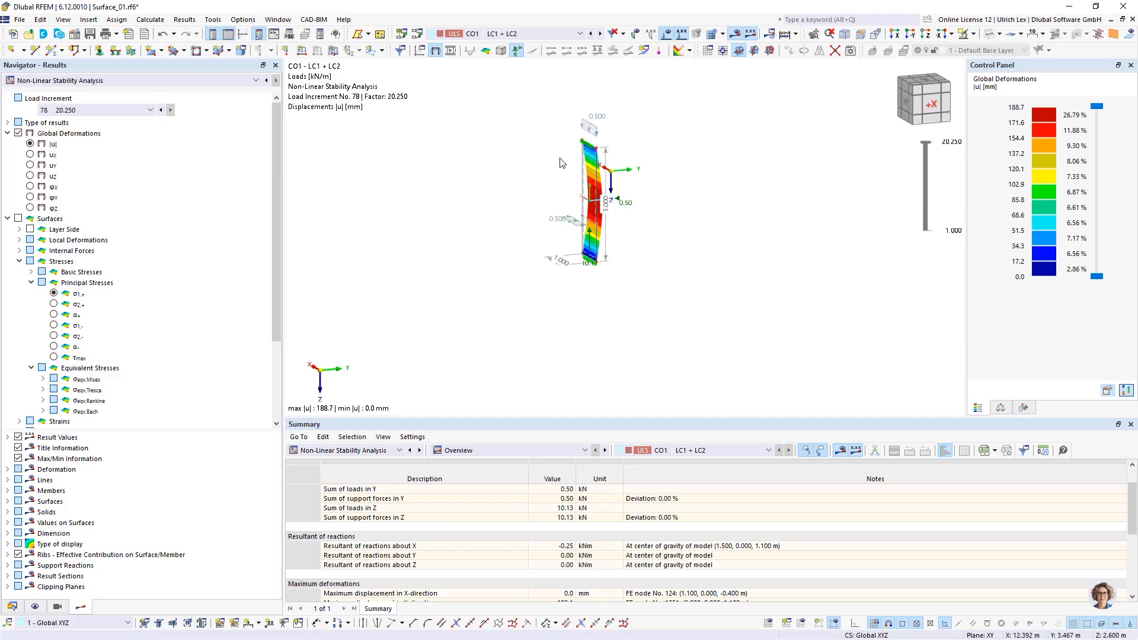
scroll(559, 161, up, 2)
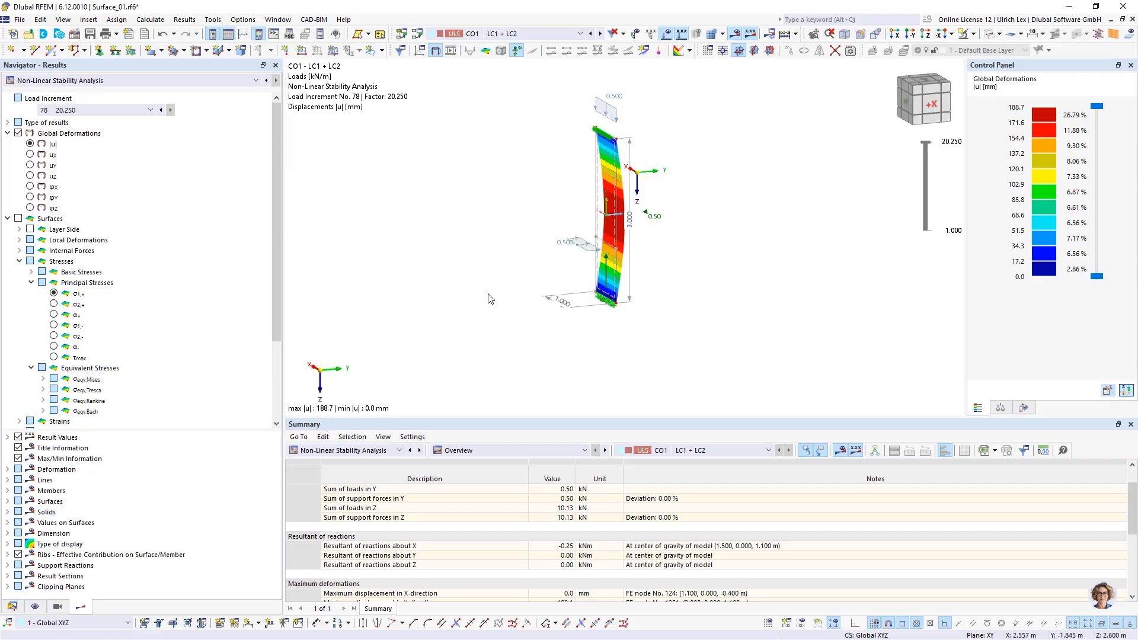
scroll(527, 306, up, 1)
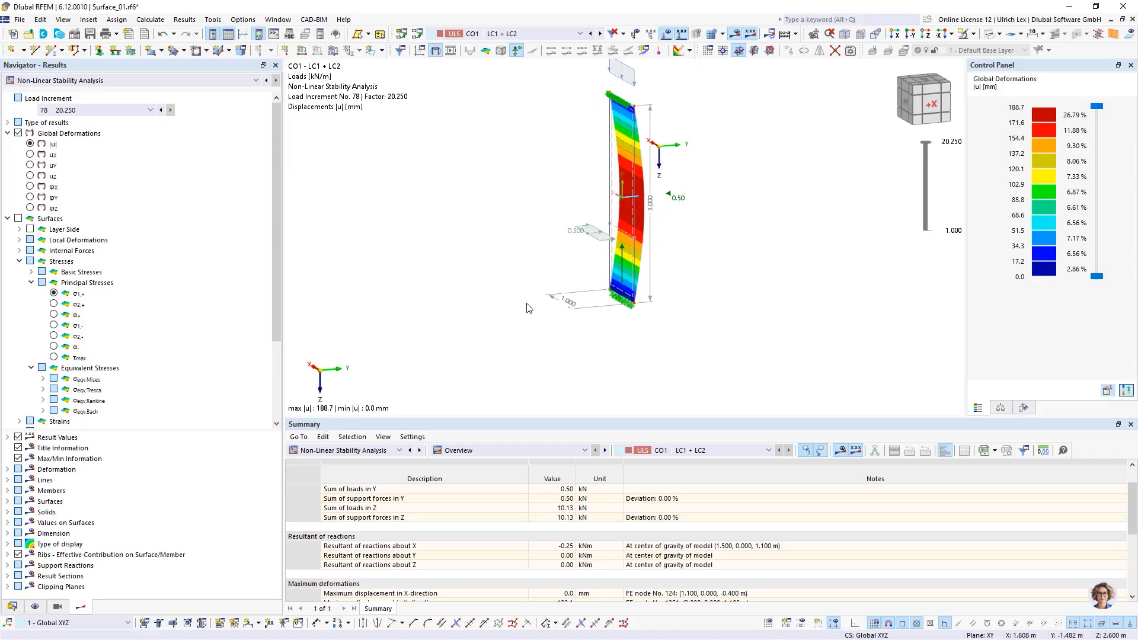
scroll(535, 380, down, 2)
scroll(556, 265, up, 2)
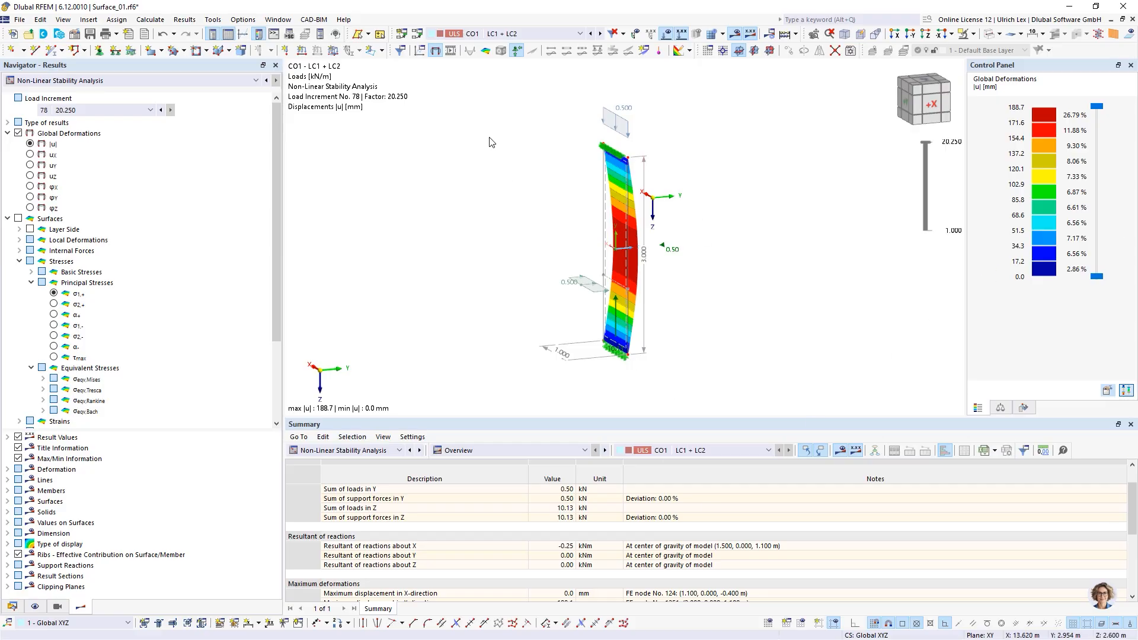
Activate stopping of load-increasing in stability analysis settings ST1 of CO1, using displacement u as the result.
click(443, 32)
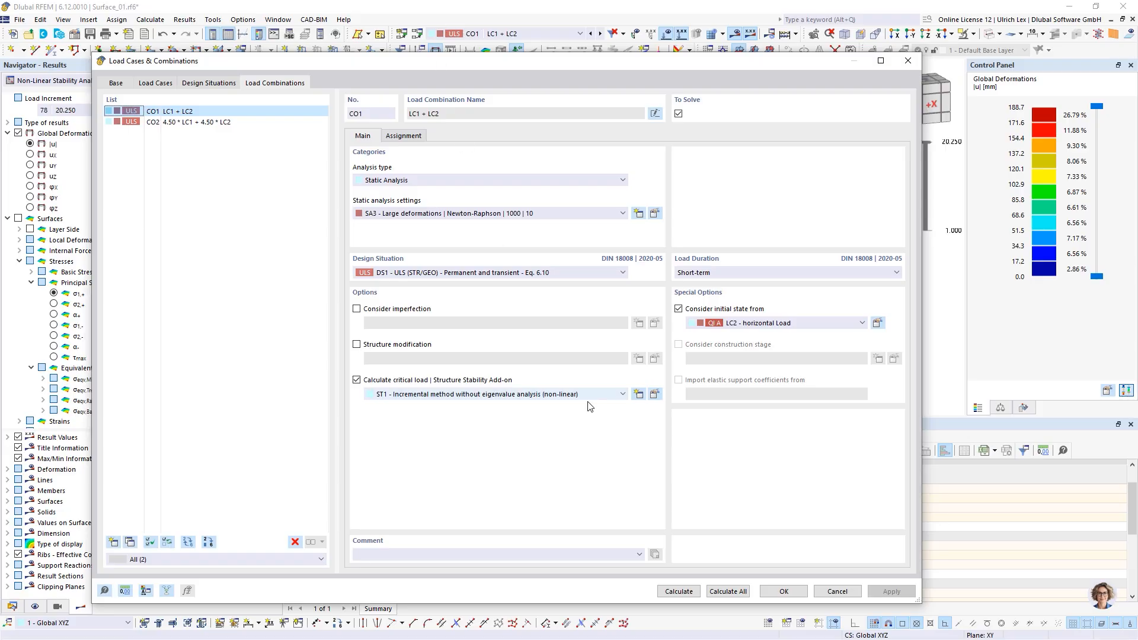
click(655, 395)
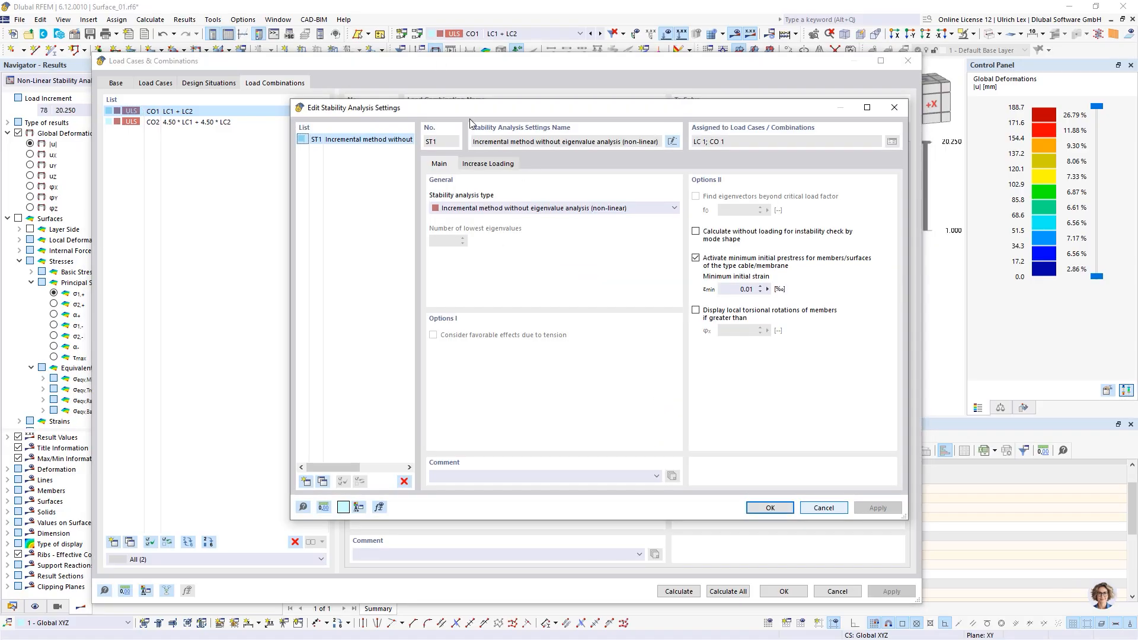
click(488, 164)
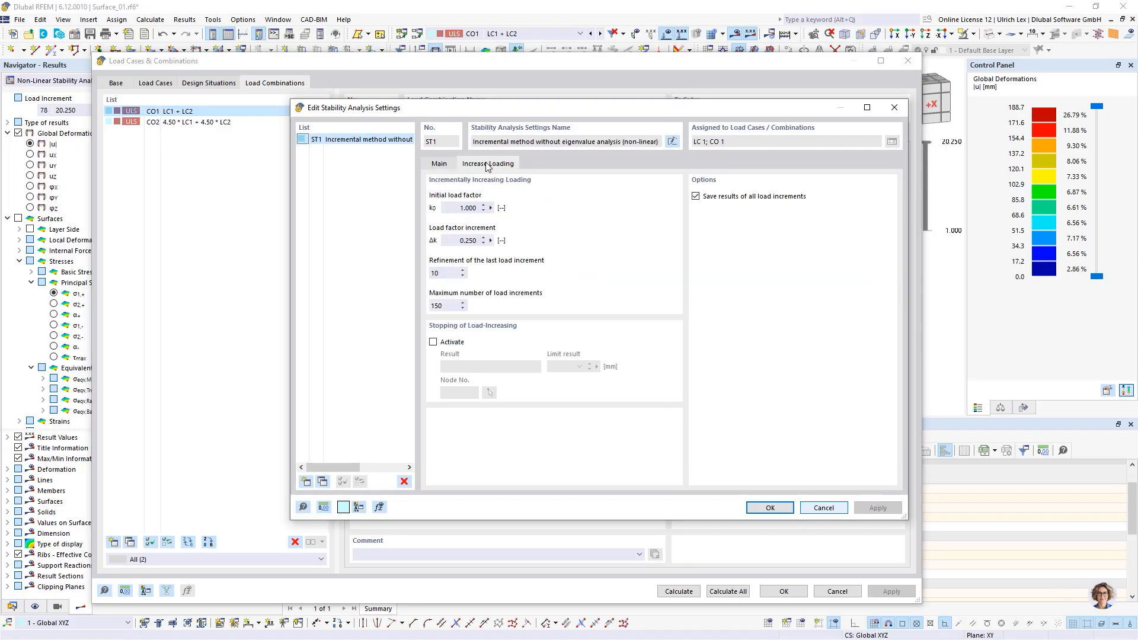
click(433, 342)
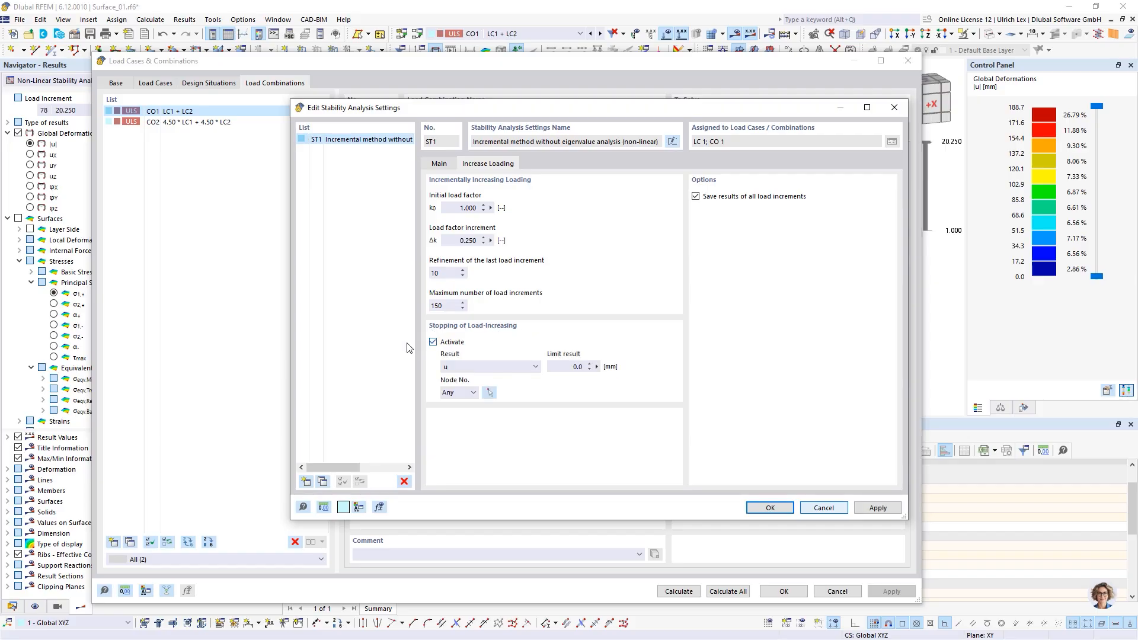
click(485, 369)
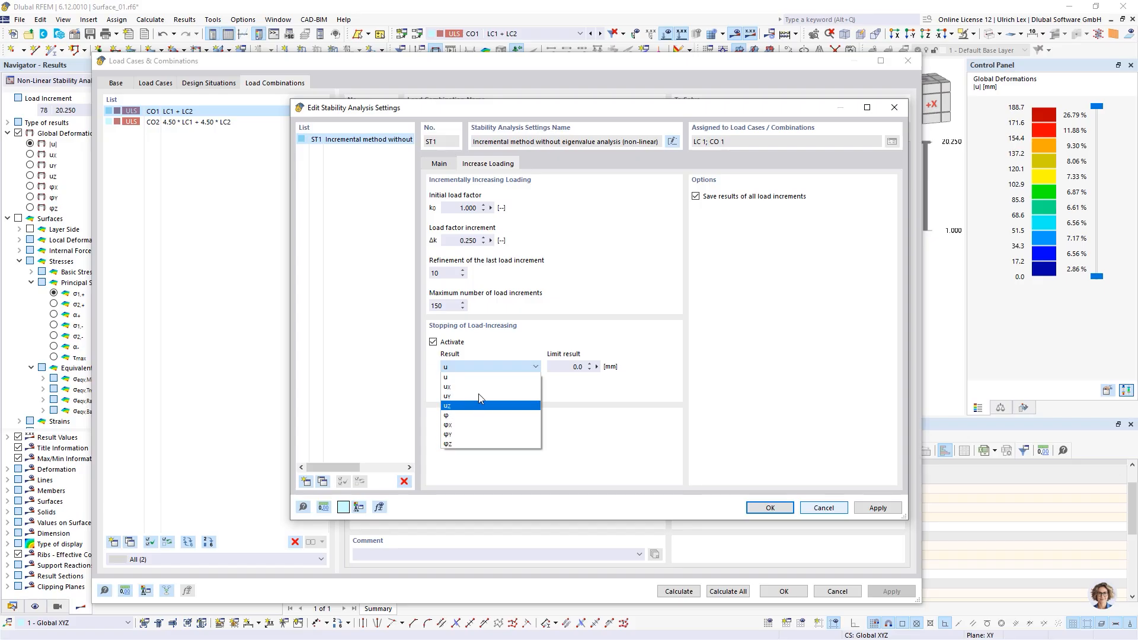
click(488, 368)
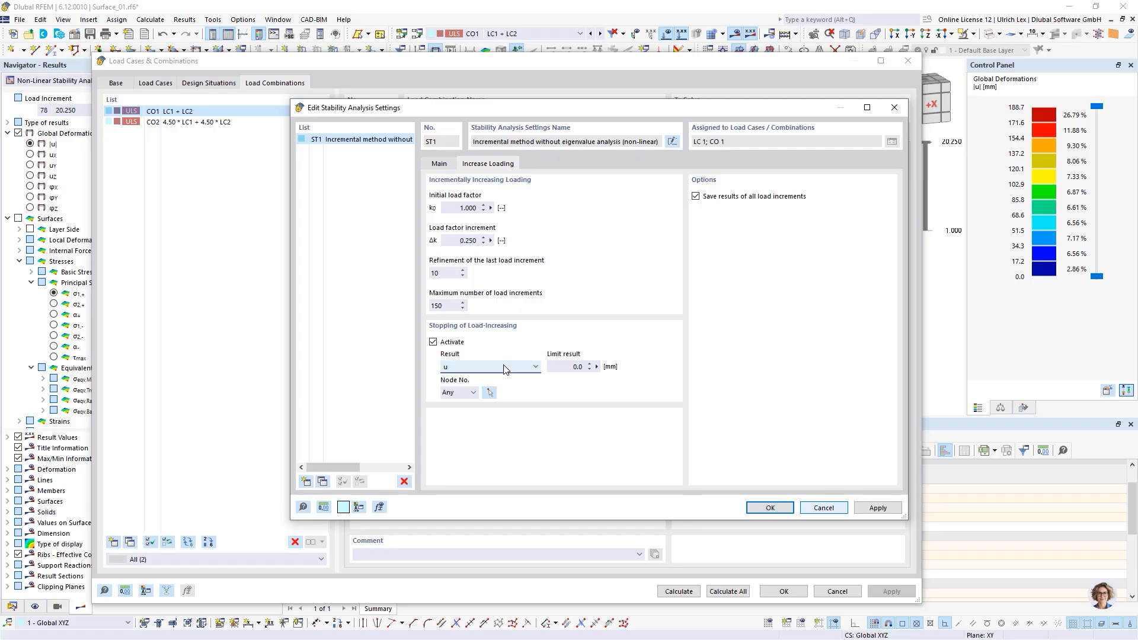
Set the stopping limit to 30 mm for any node and accept deletion of the existing CO1 results.
click(590, 367)
click(474, 393)
click(475, 392)
click(519, 395)
click(755, 511)
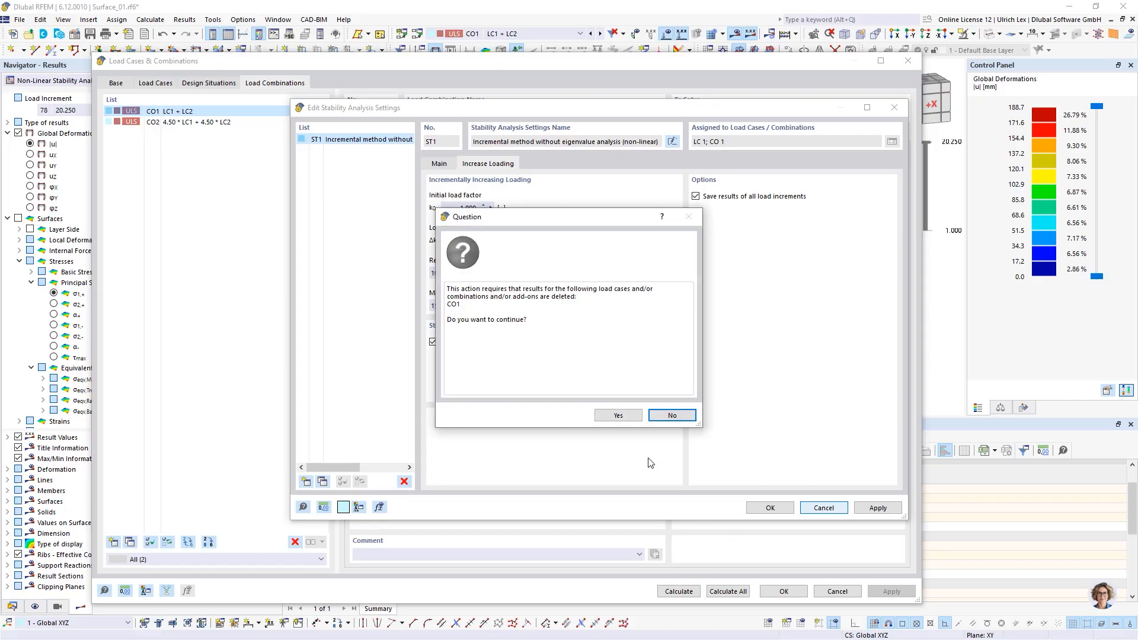
click(617, 413)
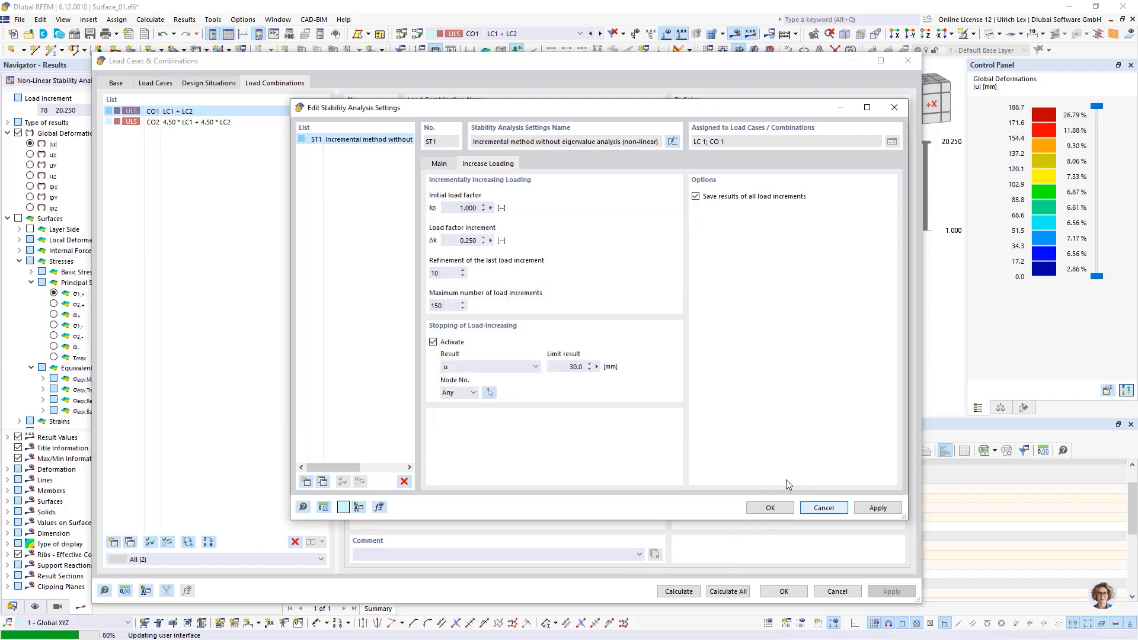
Recalculate CO1 and show its non-linear stability analysis deformations at load increment 23 with factor 4.475.
click(679, 591)
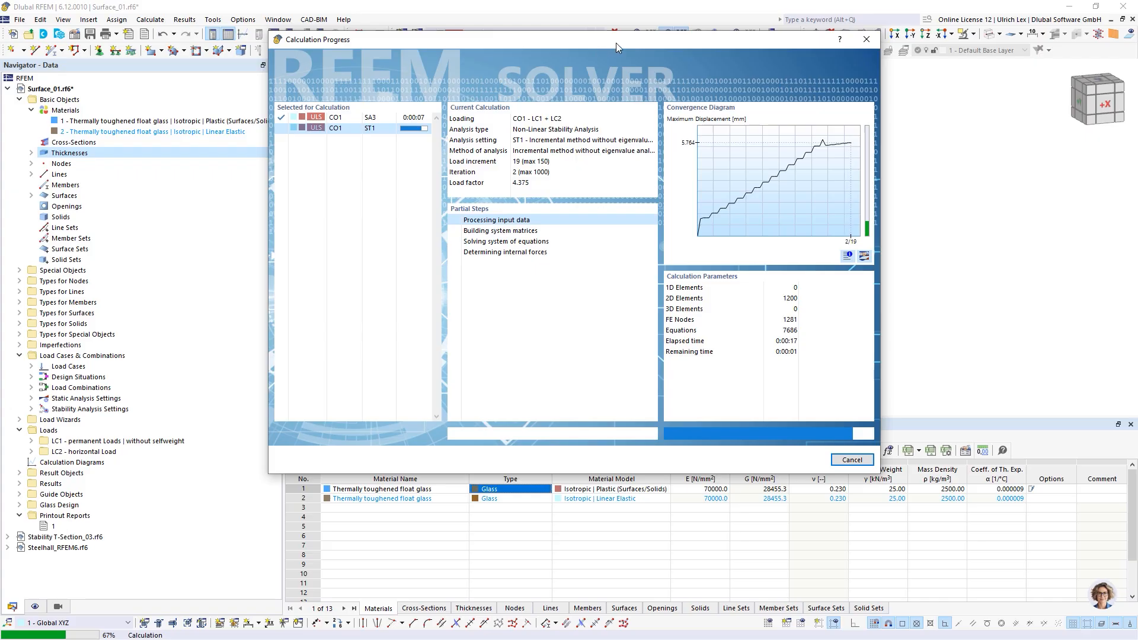
drag(617, 43, 662, 48)
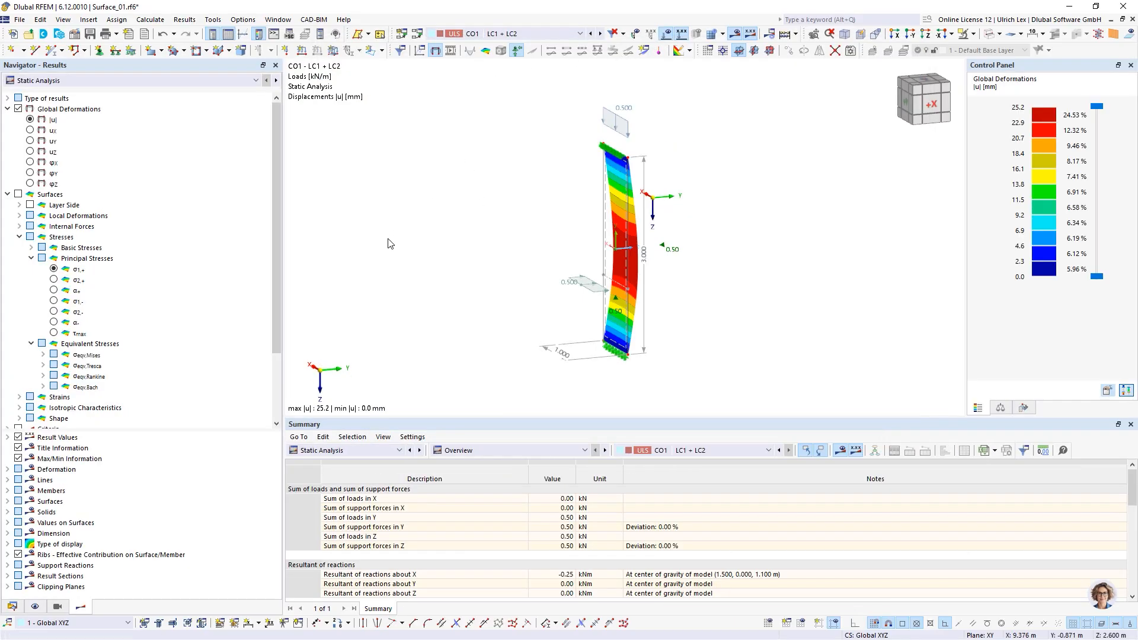
click(231, 80)
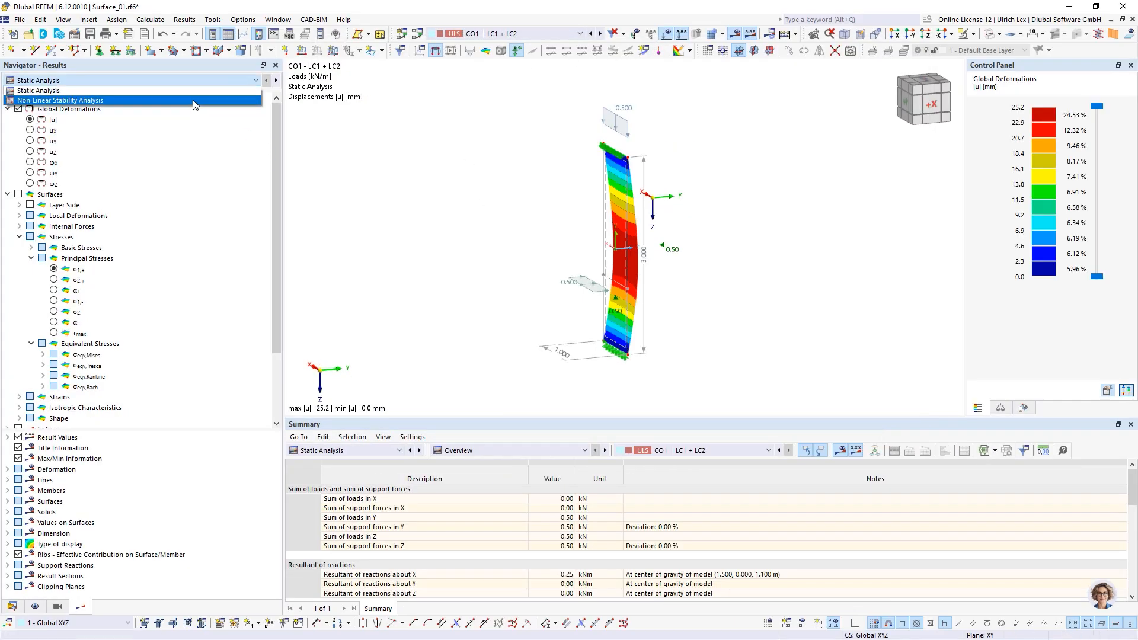
click(194, 102)
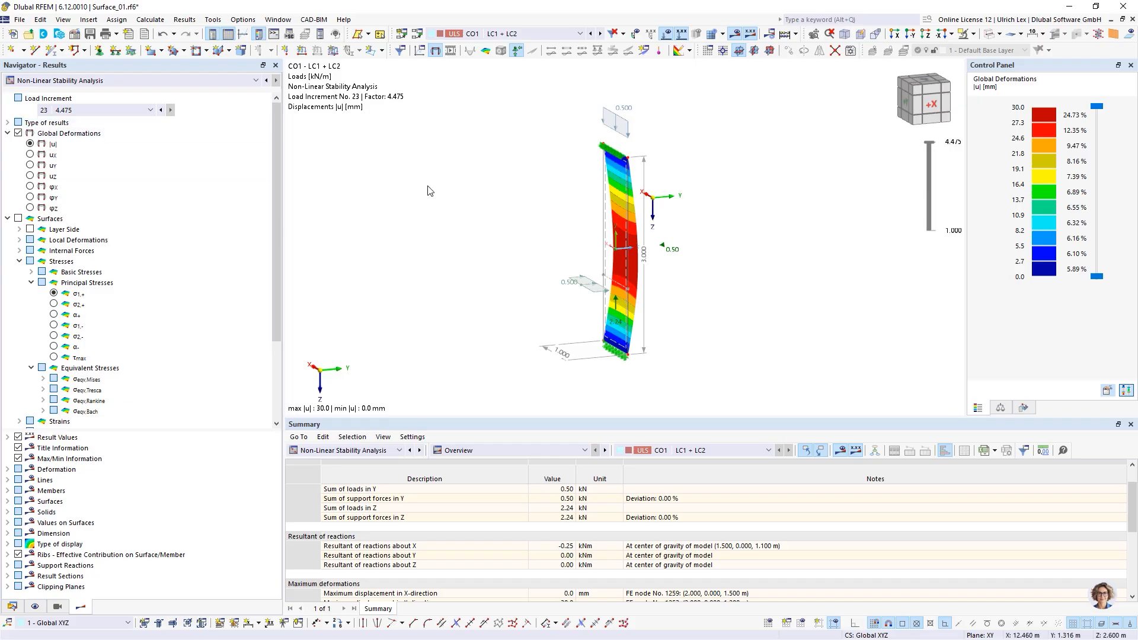
click(143, 112)
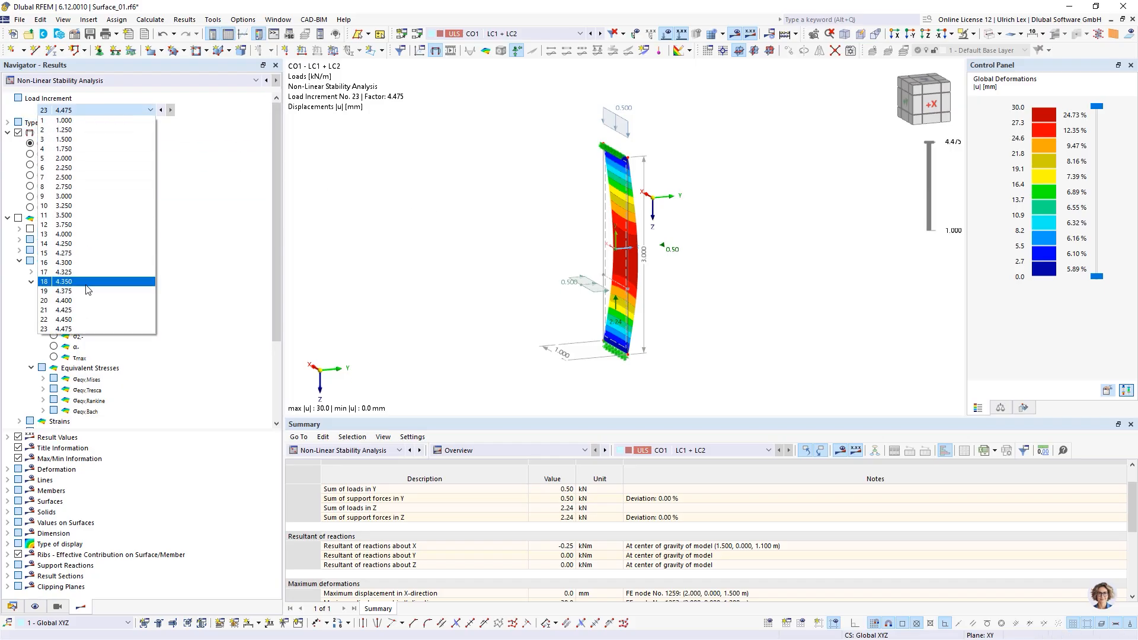
click(84, 332)
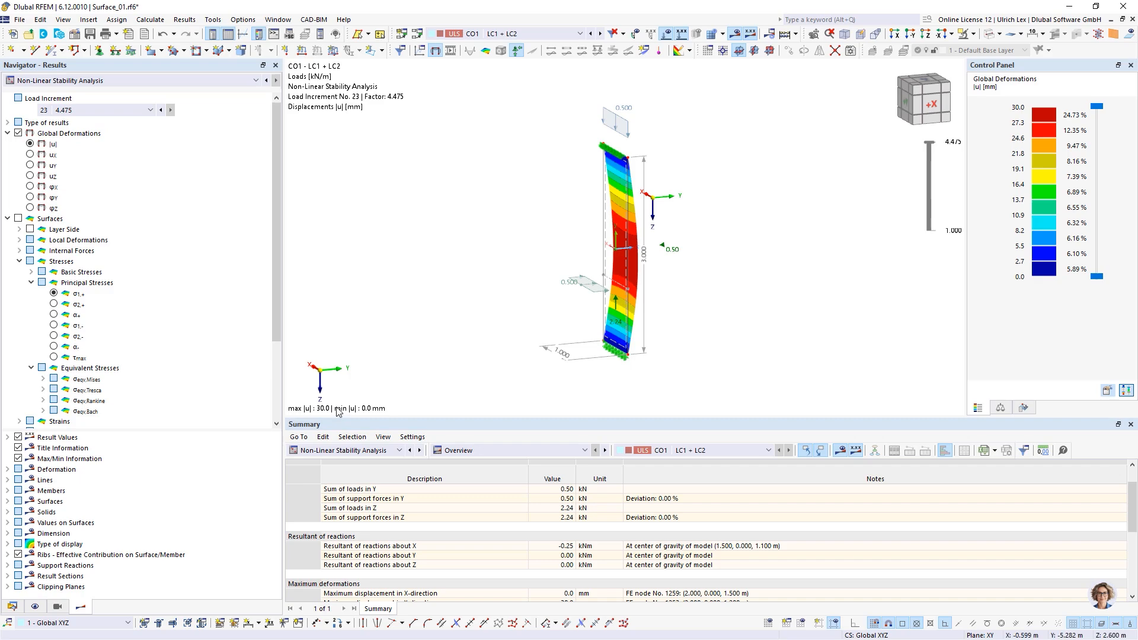
Display the principal stress σ1,+ on the glass plate and examine its distribution and the available result types.
ctrl+middle_drag(426, 297, 464, 298)
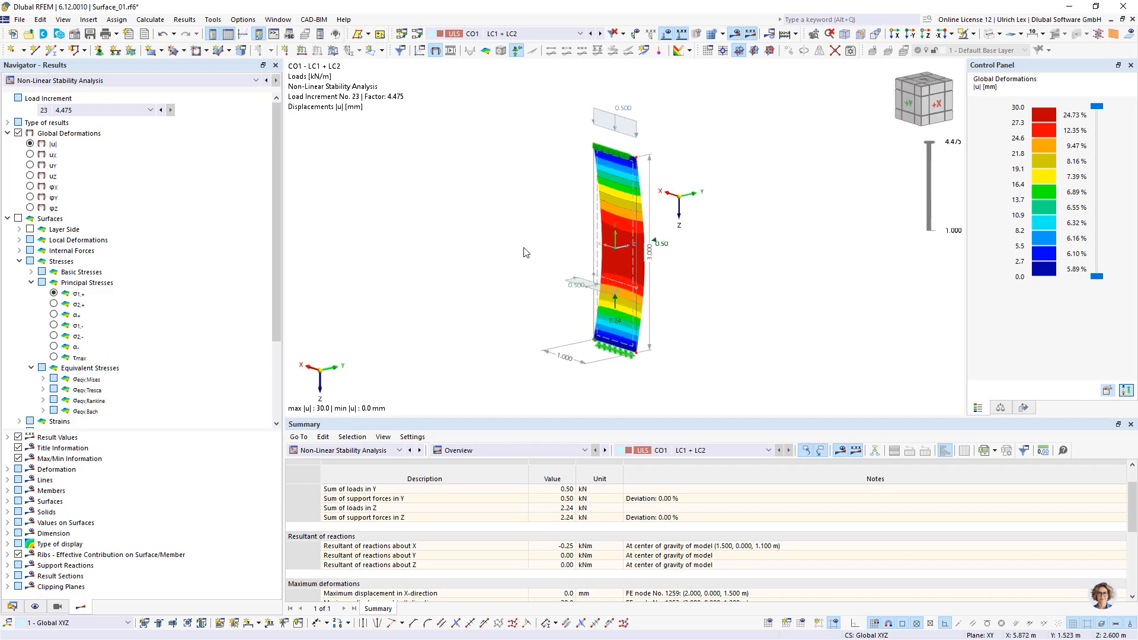
click(74, 293)
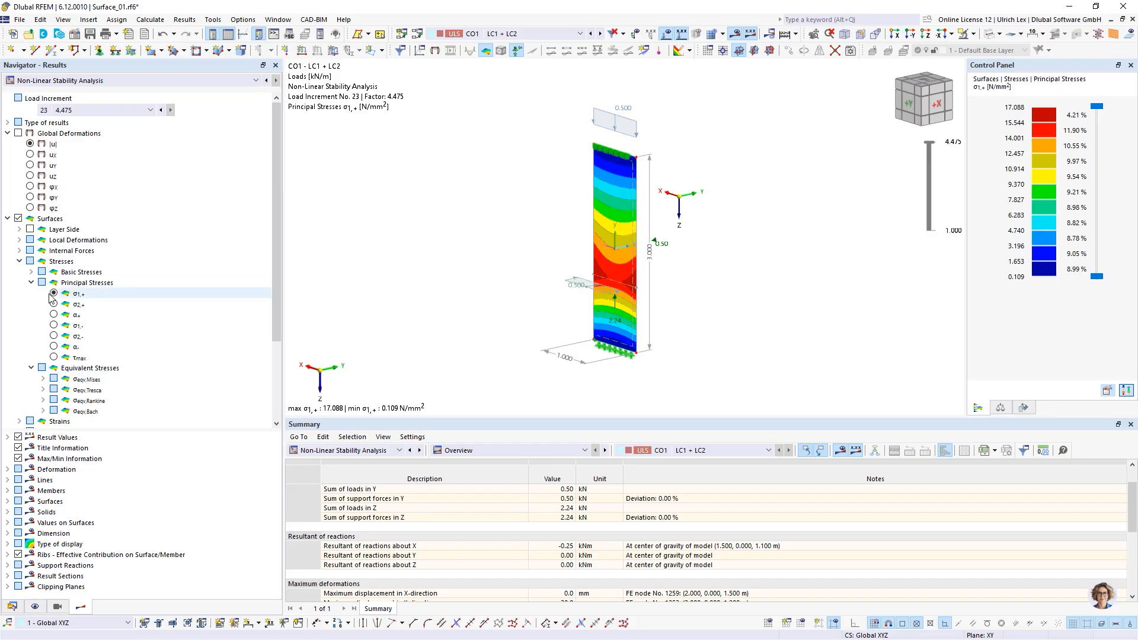
click(51, 294)
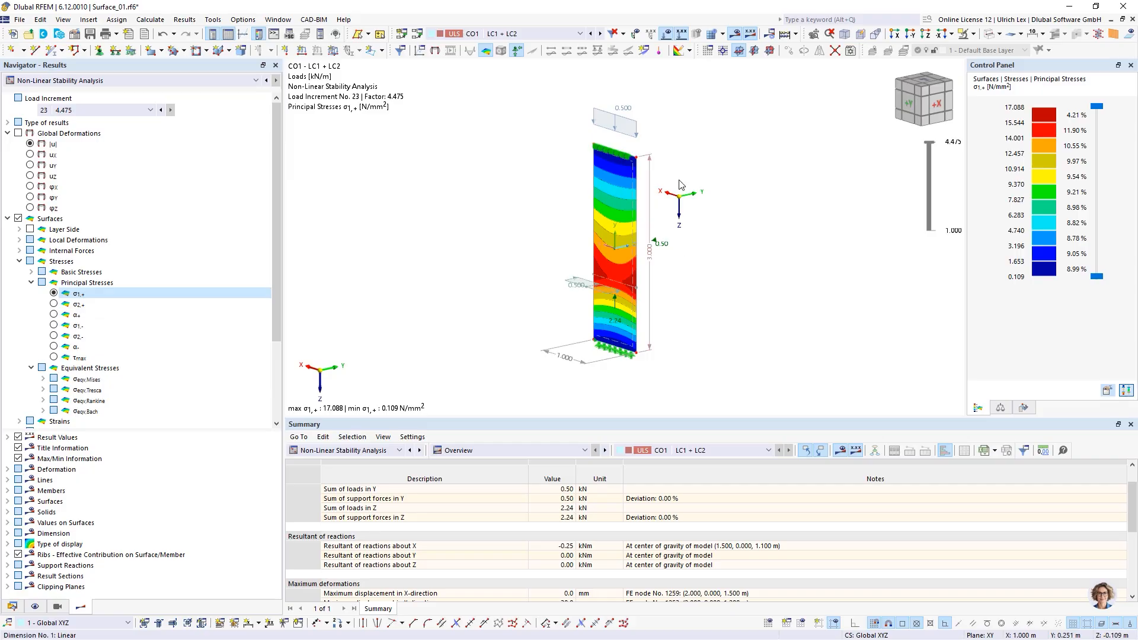
mouse_move(765, 319)
ctrl+middle_down()
mouse_move(739, 318)
mouse_move(746, 310)
ctrl+middle_up()
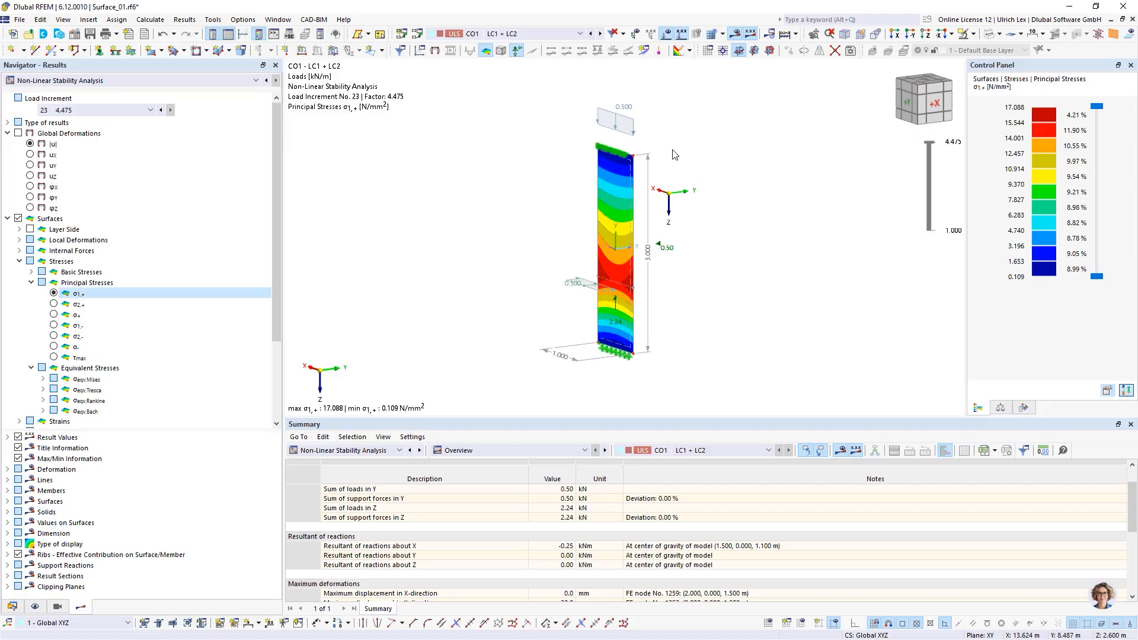
scroll(714, 166, up, 1)
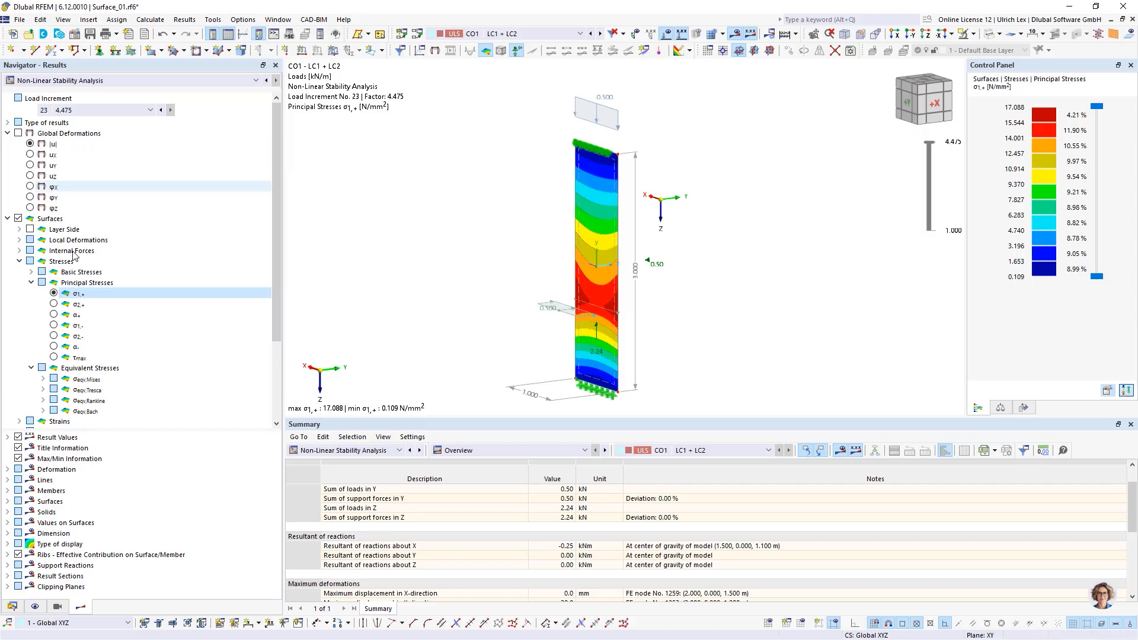
scroll(87, 311, down, 3)
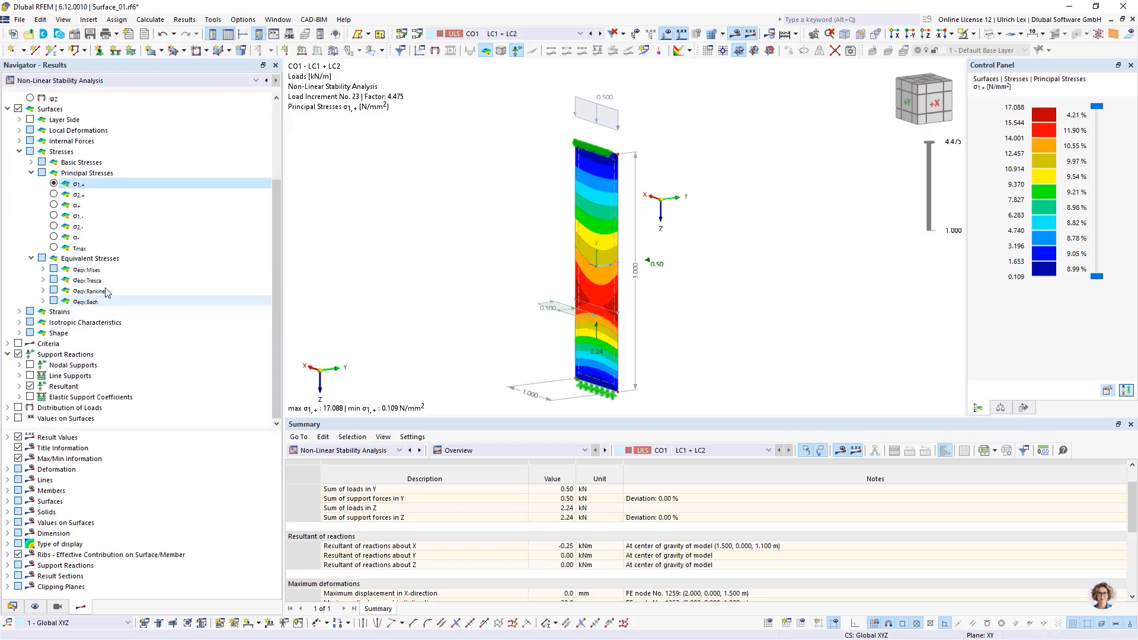
scroll(65, 379, up, 3)
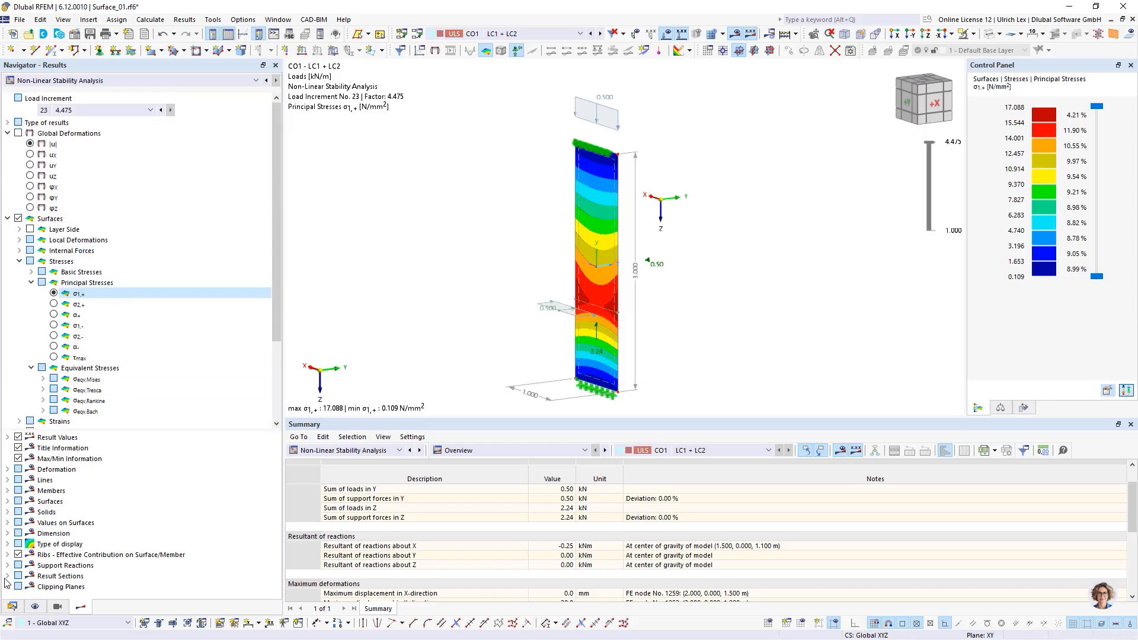
Switch to the Stability T-Section_03.rf6 model and inspect its T-beam with circular web openings.
click(12, 607)
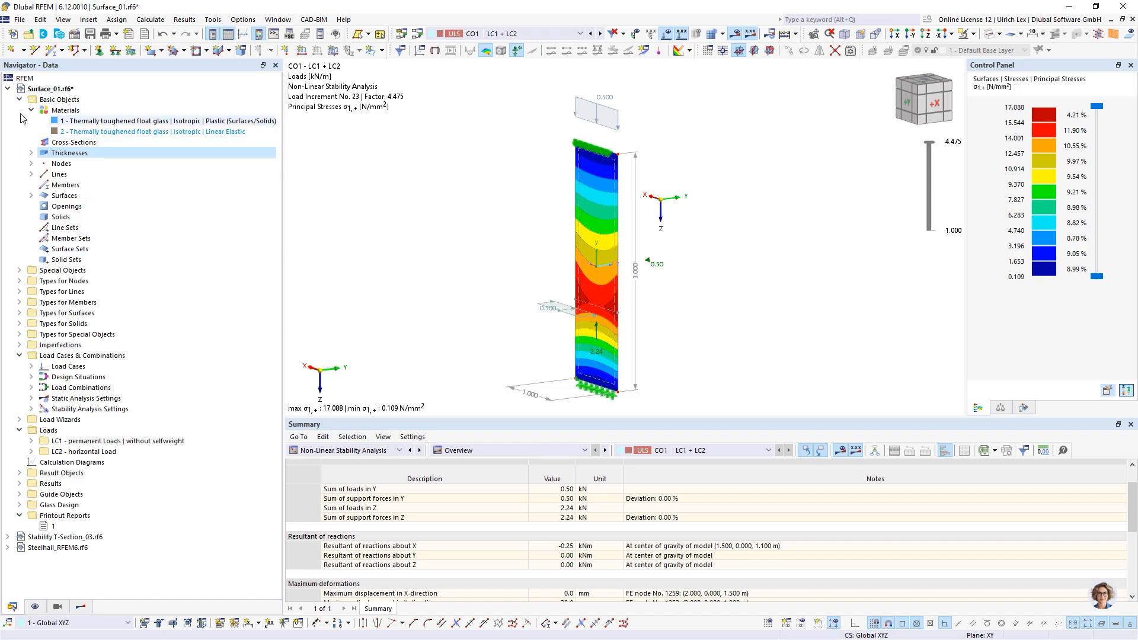
click(7, 89)
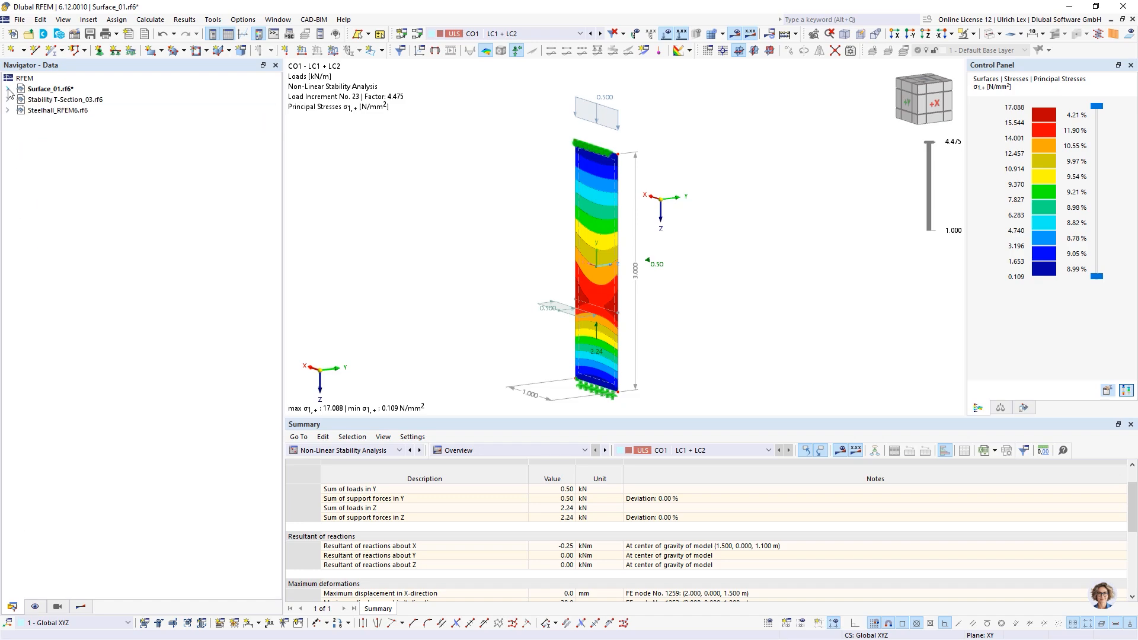
click(44, 100)
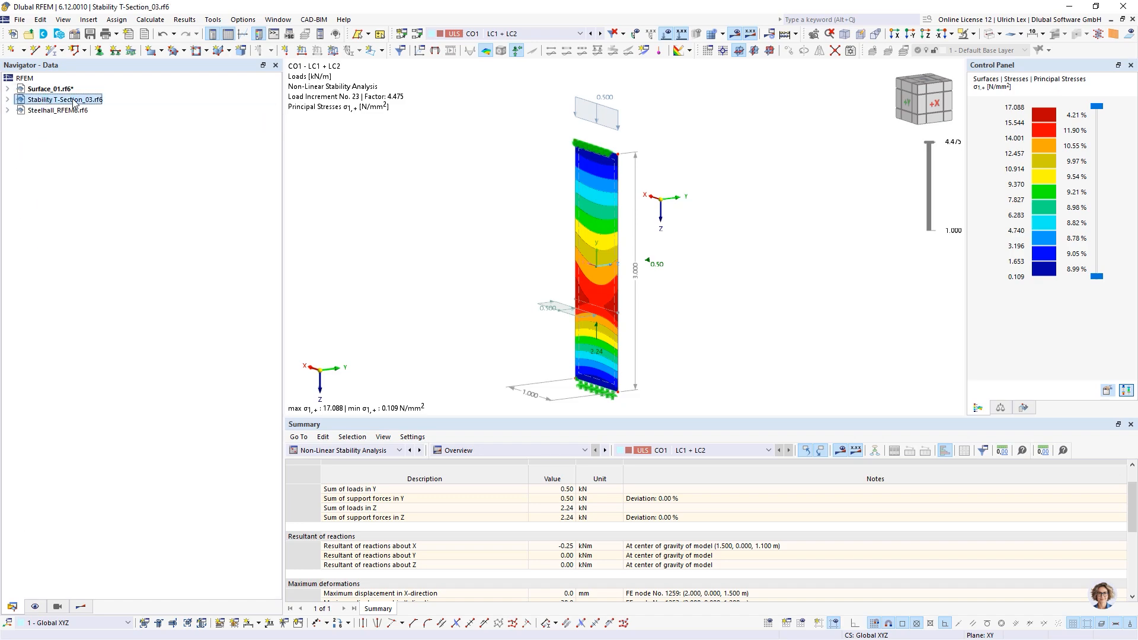
double_click(36, 99)
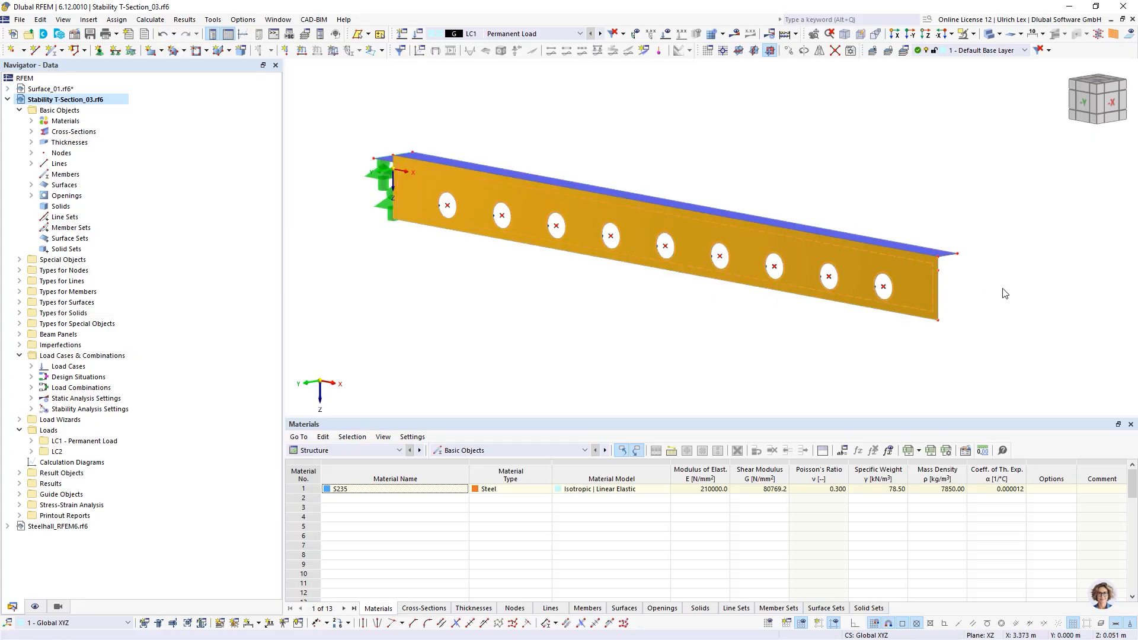
scroll(947, 238, up, 3)
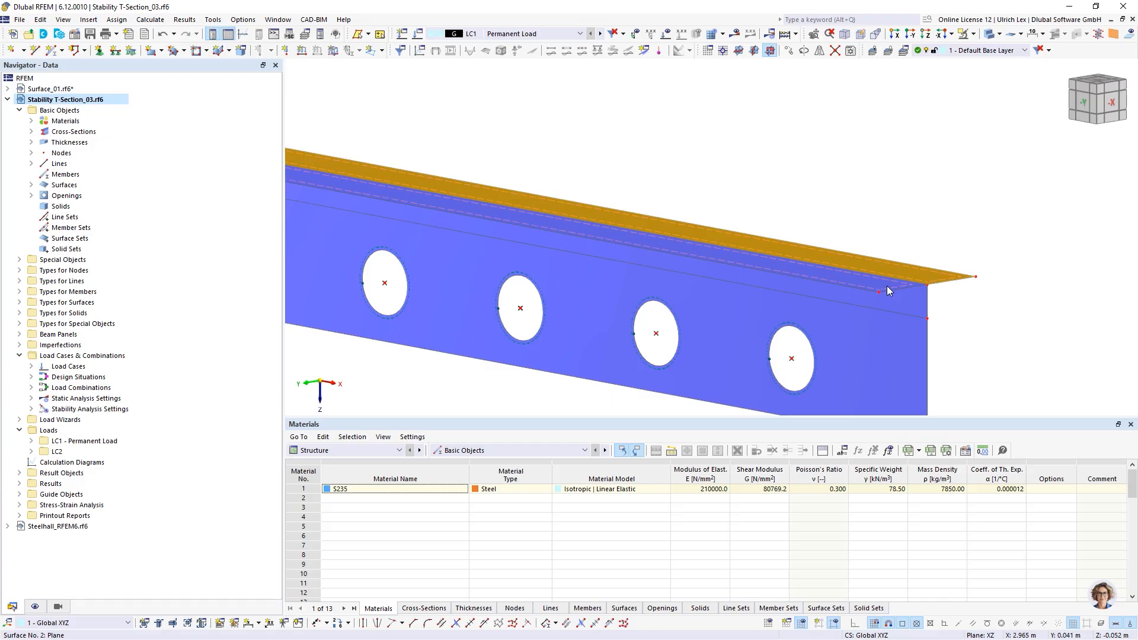
scroll(859, 180, down, 5)
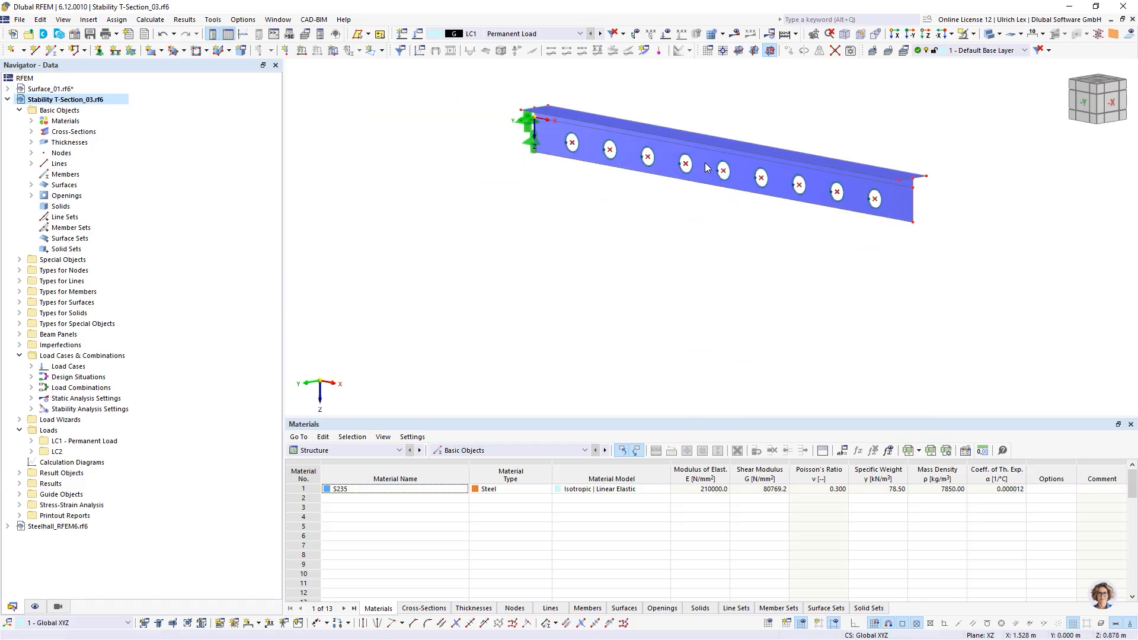
scroll(733, 107, up, 2)
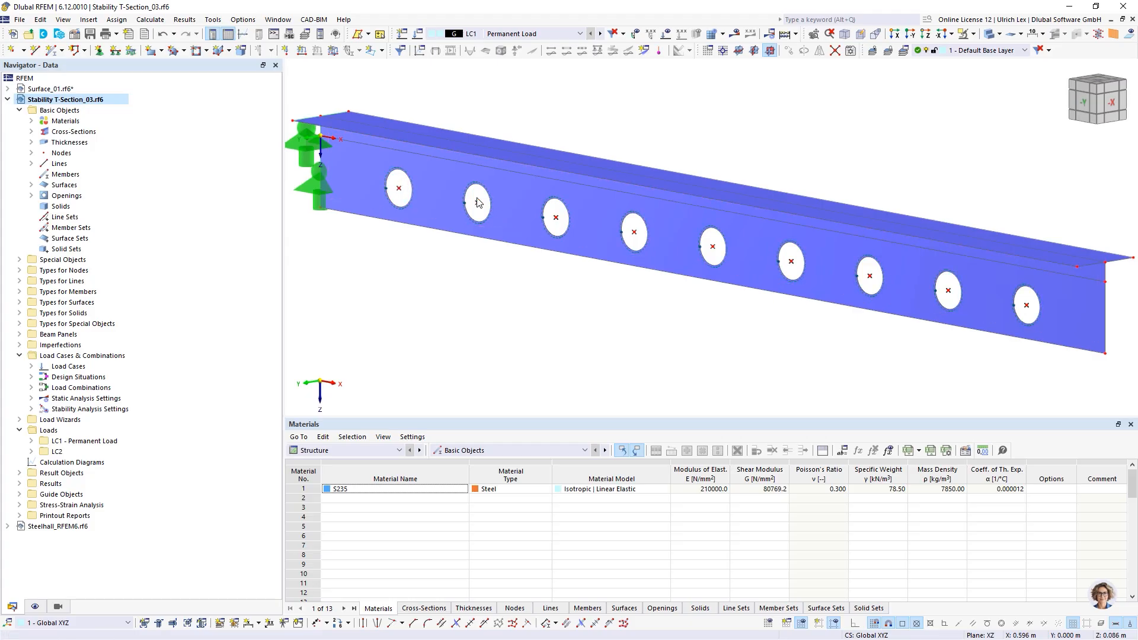
scroll(452, 271, down, 3)
mouse_move(534, 344)
ctrl+middle_down()
mouse_move(509, 303)
mouse_move(453, 297)
mouse_move(528, 330)
mouse_move(528, 356)
ctrl+middle_up()
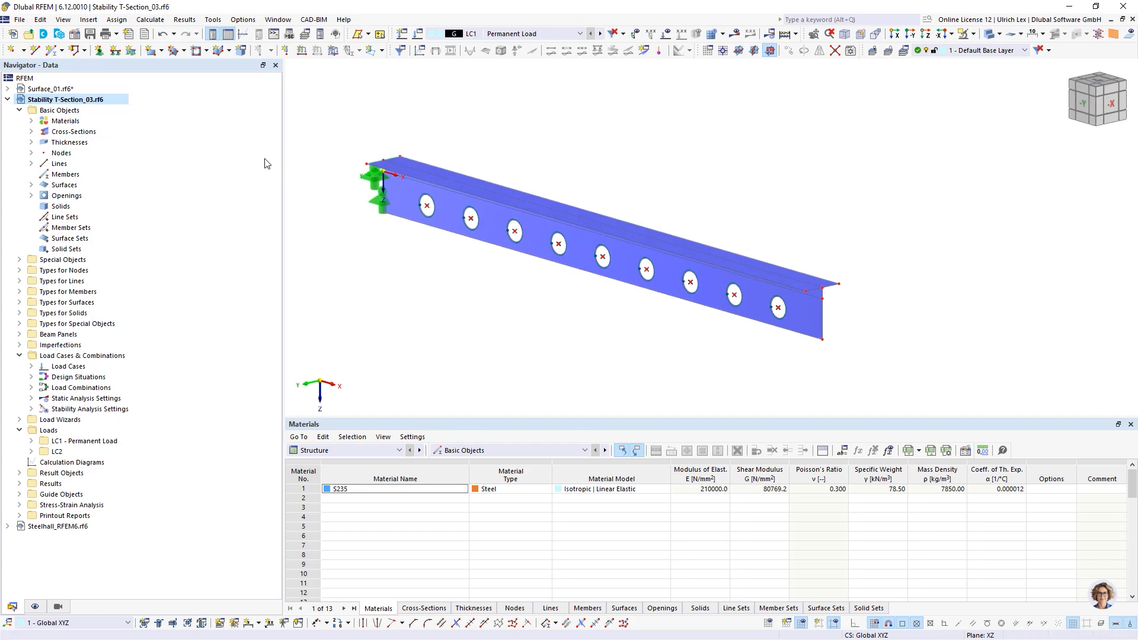
Narrow the navigator to enlarge the model area and display the loads of load case LC2 on the beam.
drag(282, 159, 206, 170)
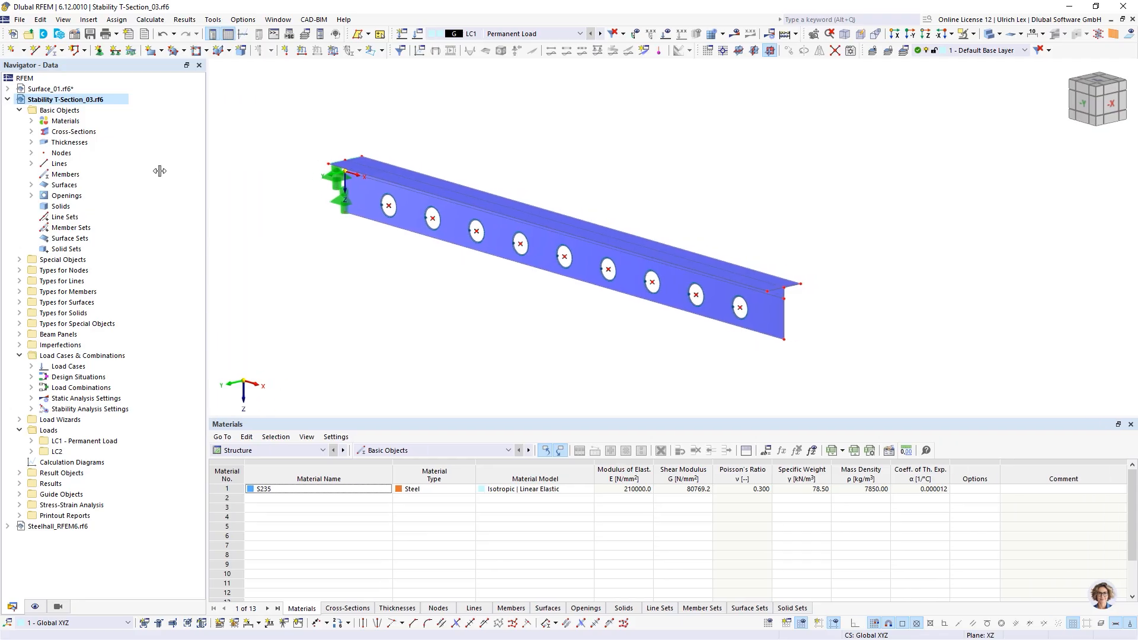
click(512, 34)
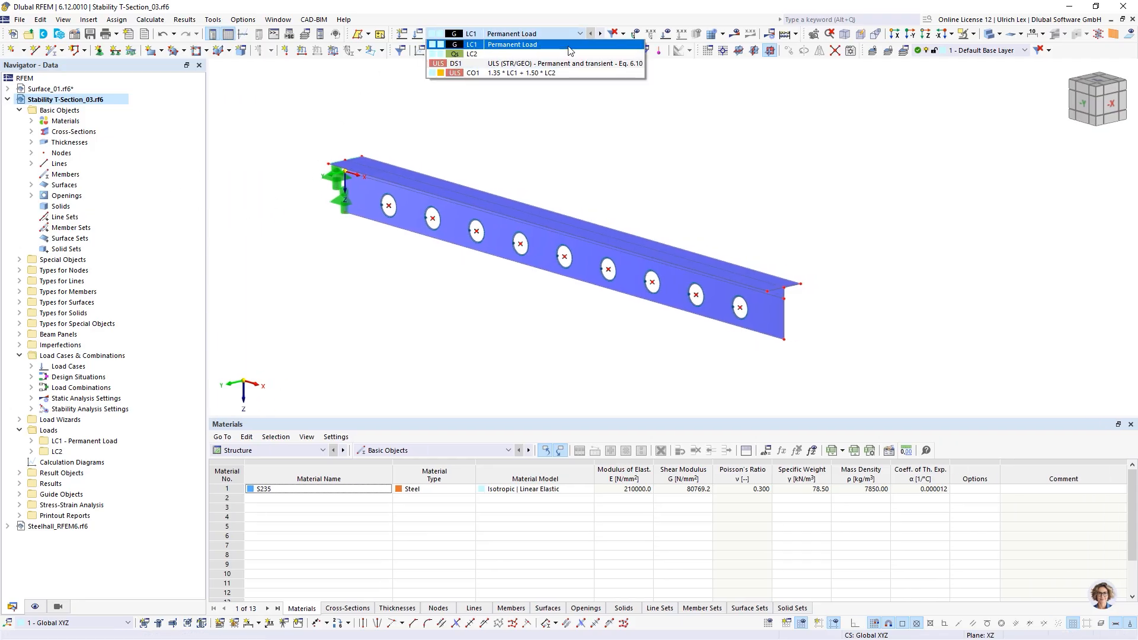
click(544, 54)
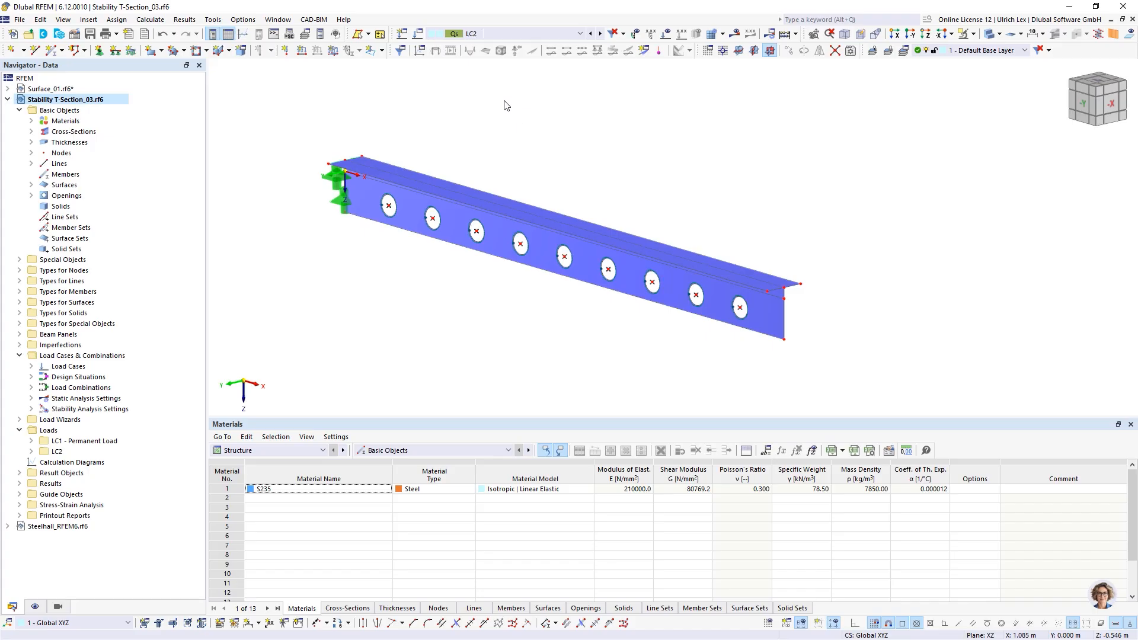
click(581, 34)
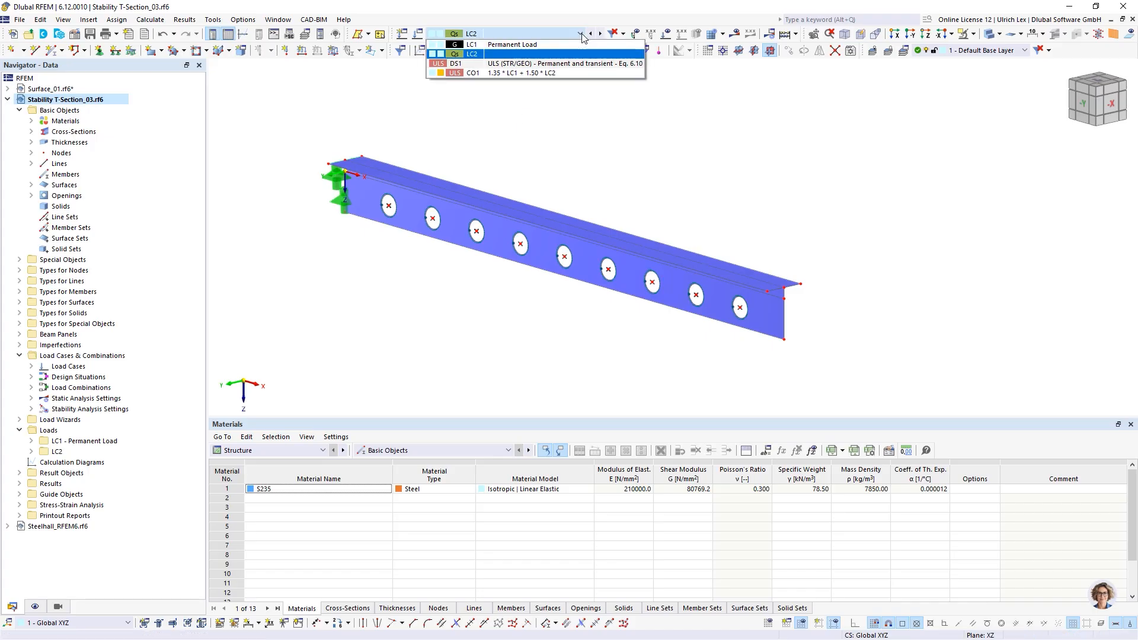
click(581, 35)
click(665, 34)
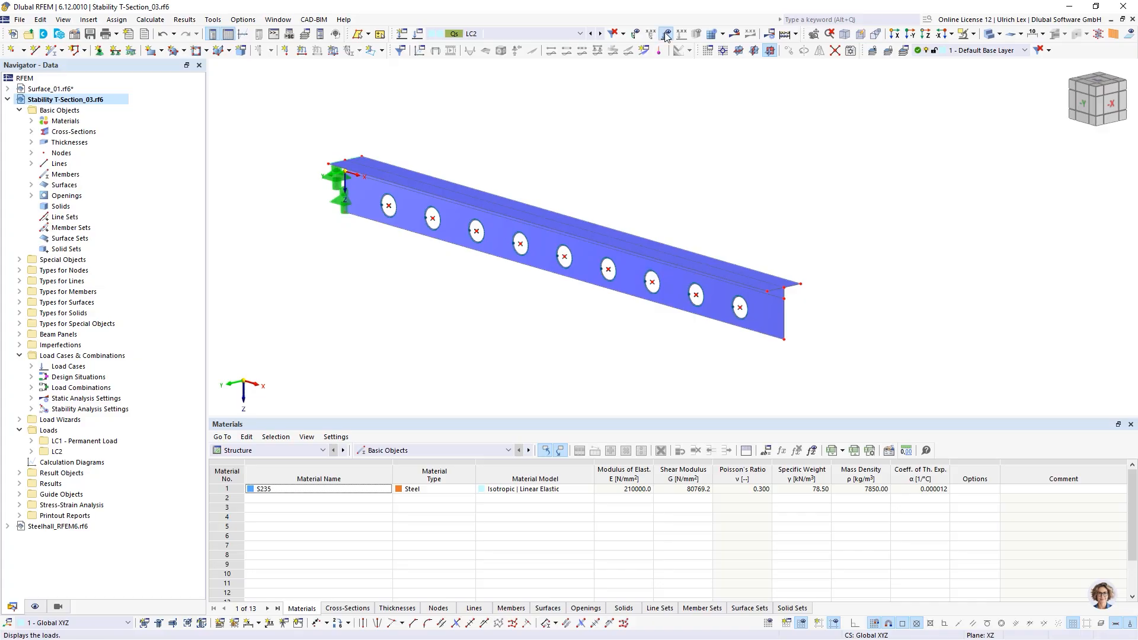
scroll(857, 269, down, 5)
scroll(920, 208, up, 3)
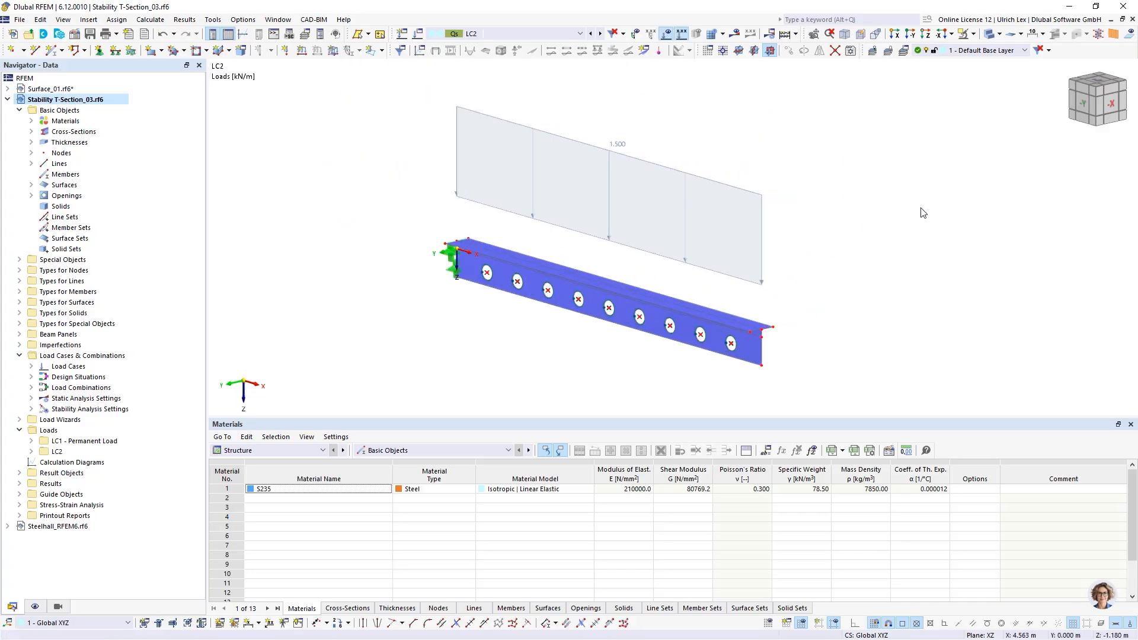
Review the critical load option of load case LC1 and its linear eigenvalue stability analysis settings ST1.
click(590, 34)
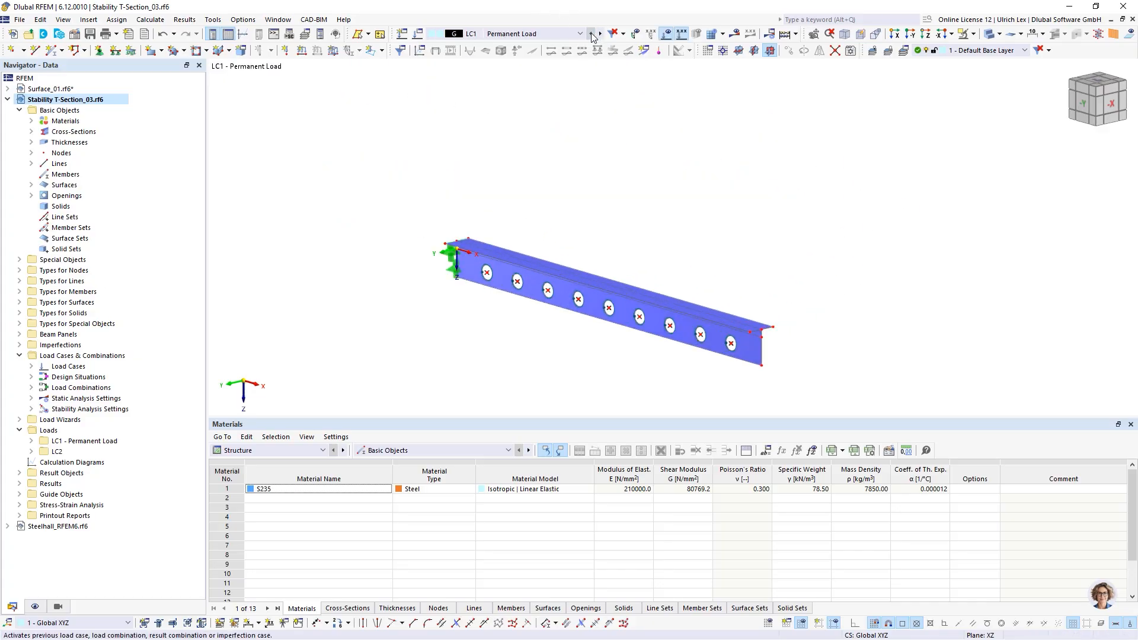
click(420, 38)
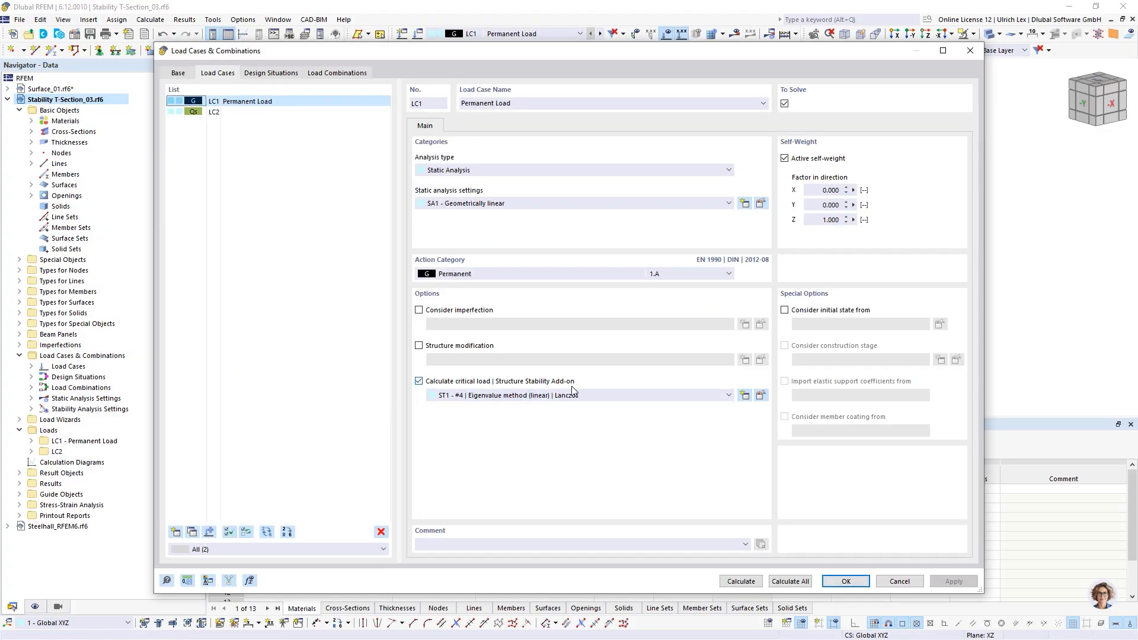
click(761, 396)
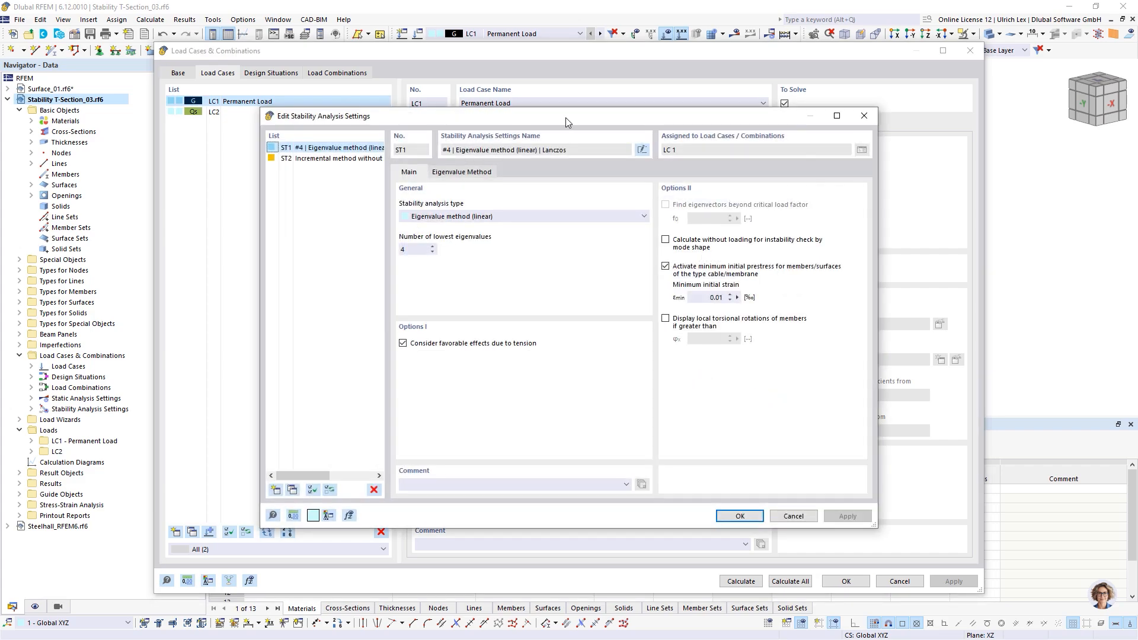
mouse_move(576, 118)
mouse_down()
mouse_move(554, 91)
mouse_move(588, 106)
mouse_up()
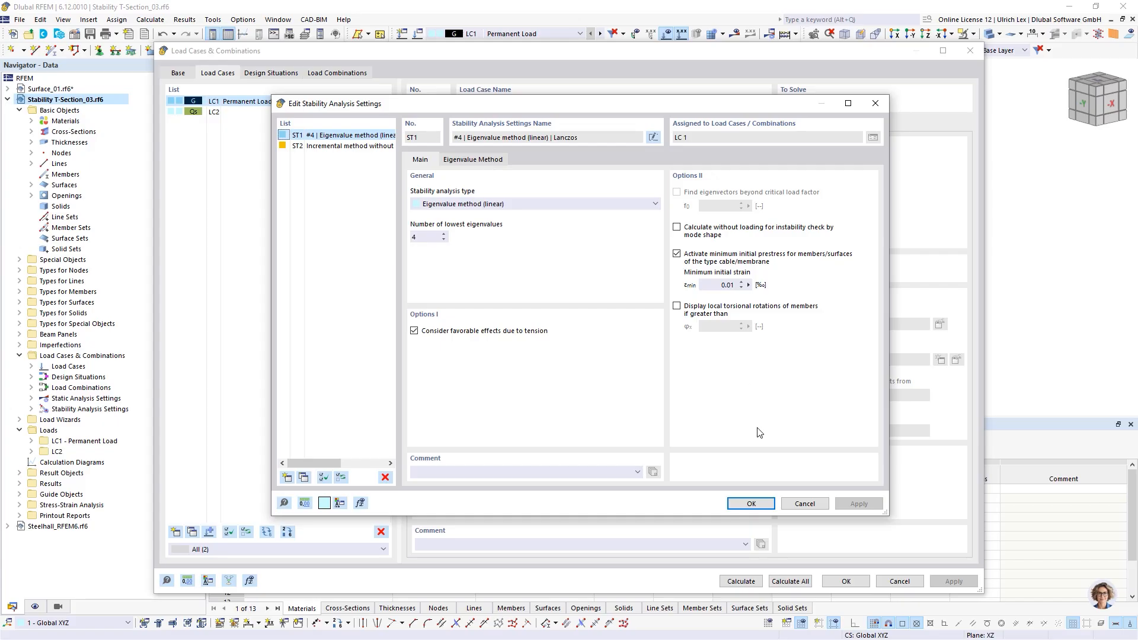
click(748, 504)
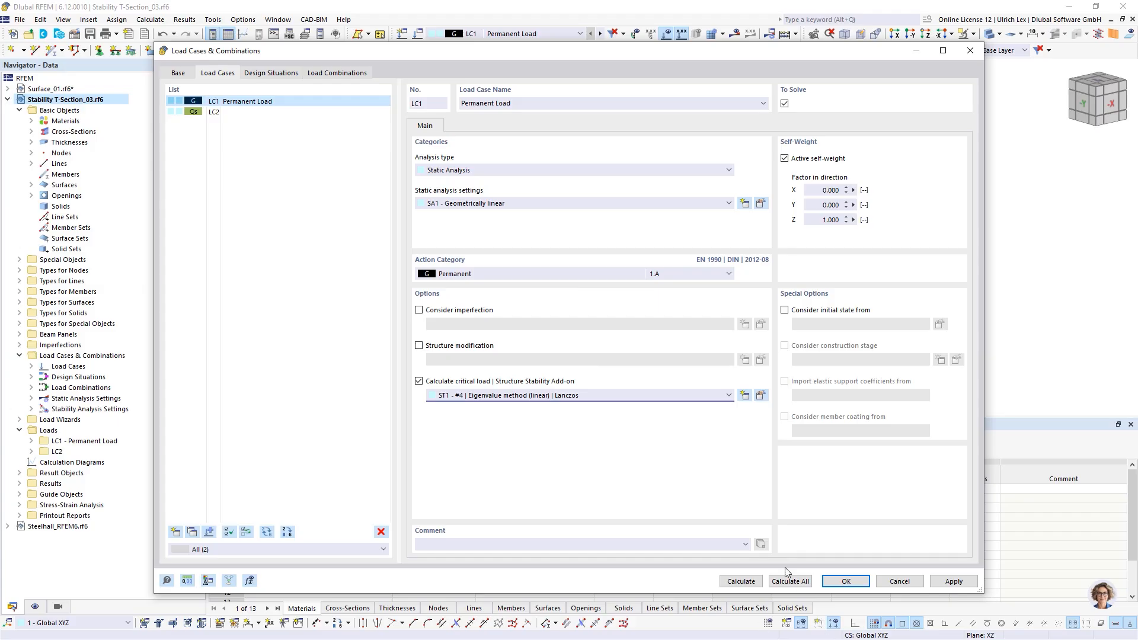
Calculate load case LC1 and display its stability analysis results with the first mode shape on the beam.
click(741, 580)
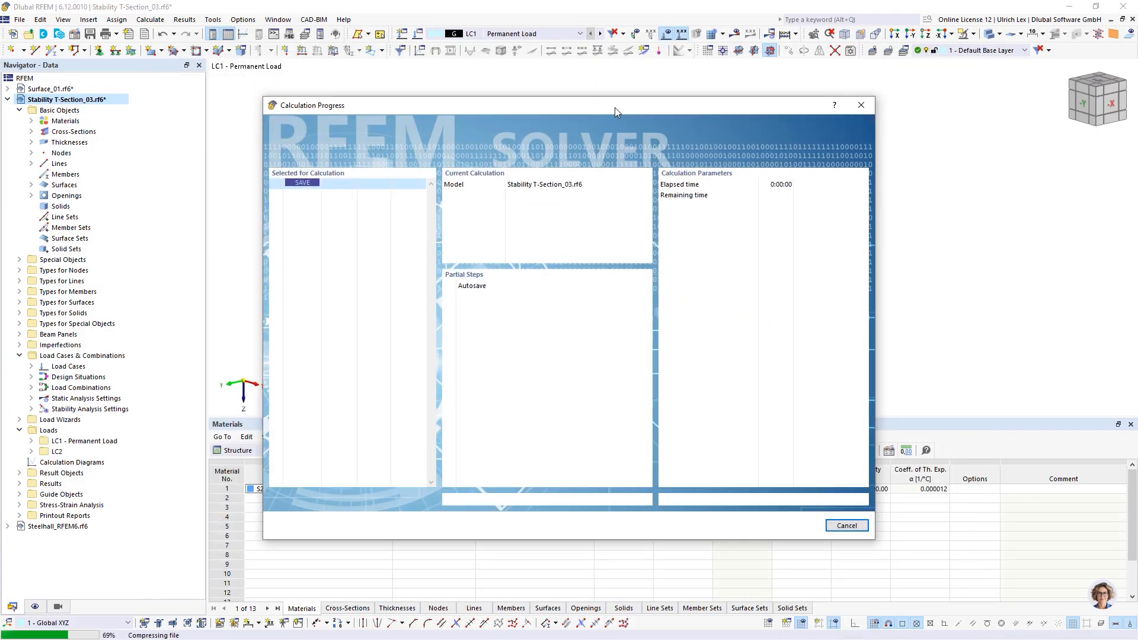
drag(614, 108, 665, 93)
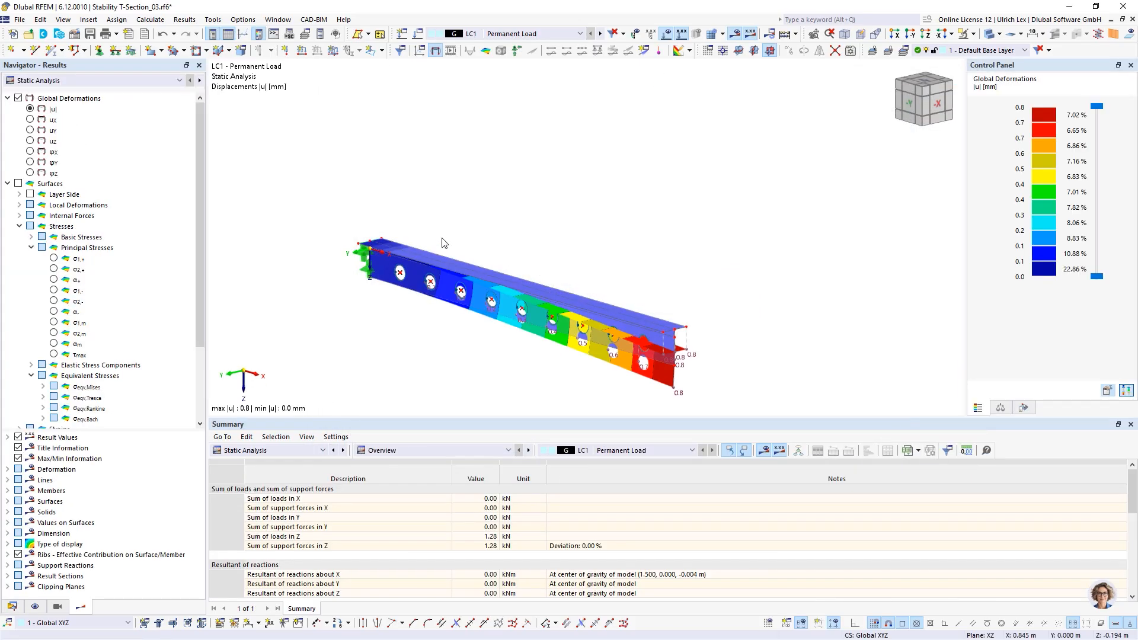
click(145, 83)
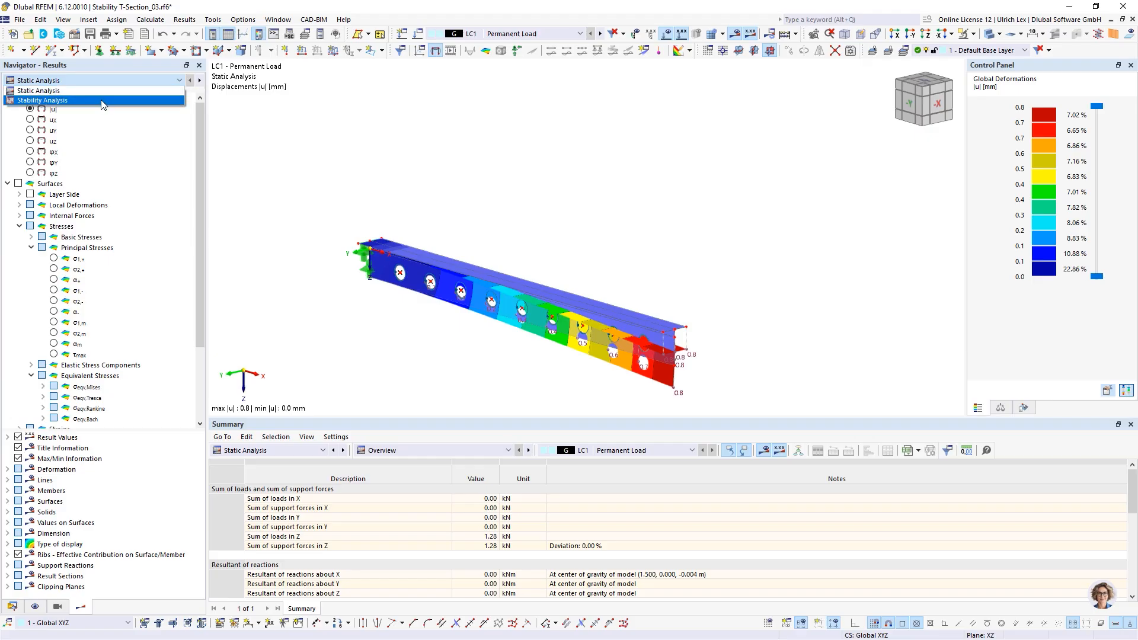
click(145, 101)
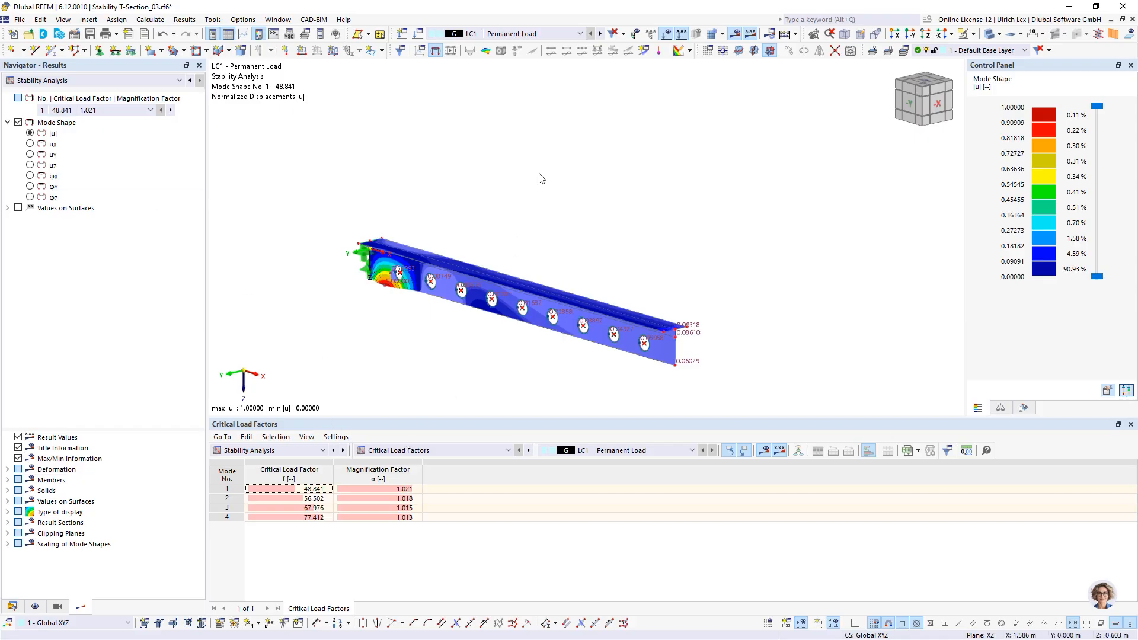
scroll(540, 181, down, 2)
scroll(560, 325, up, 3)
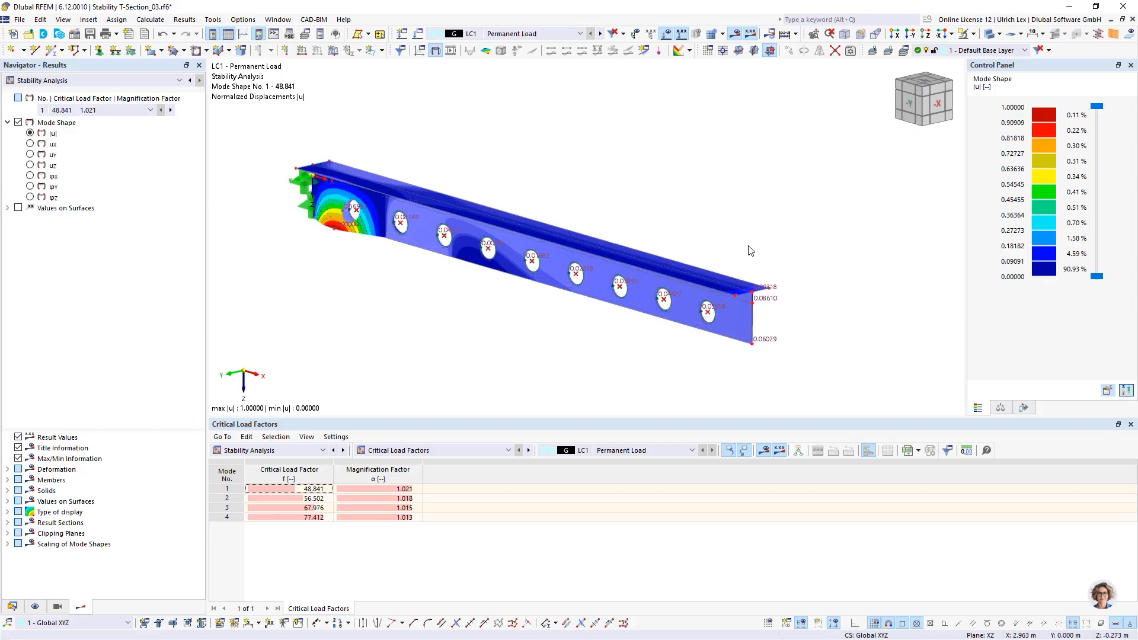
scroll(748, 246, down, 2)
ctrl+middle_drag(718, 332, 725, 288)
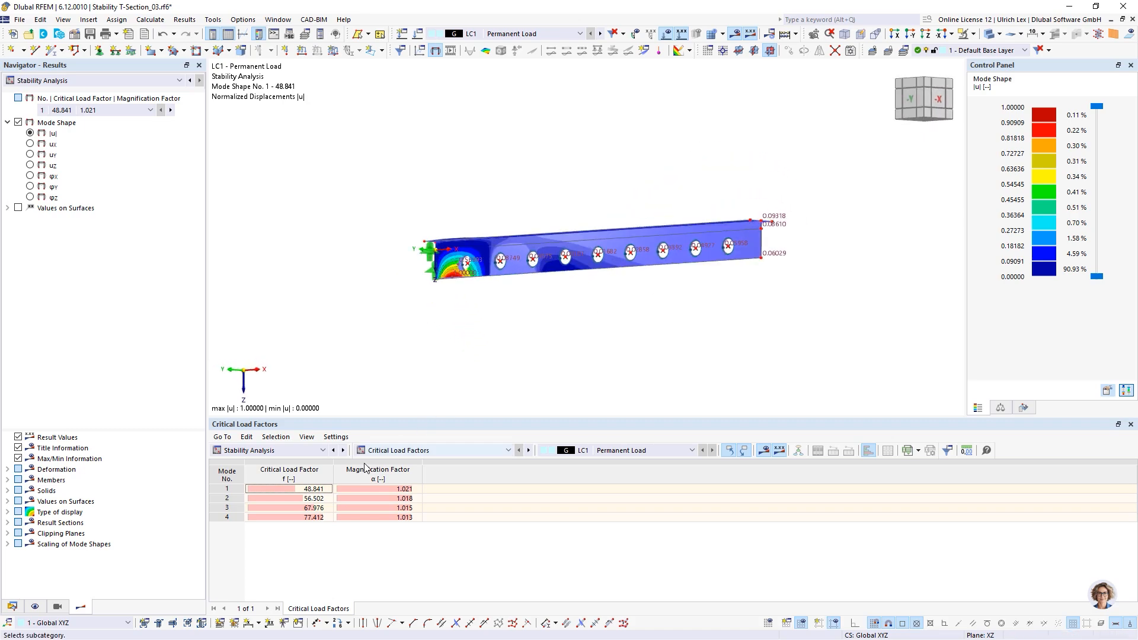
Compare mode shapes 1, 2 and 3 of LC1 on the beam, finishing on mode shape 1.
click(170, 110)
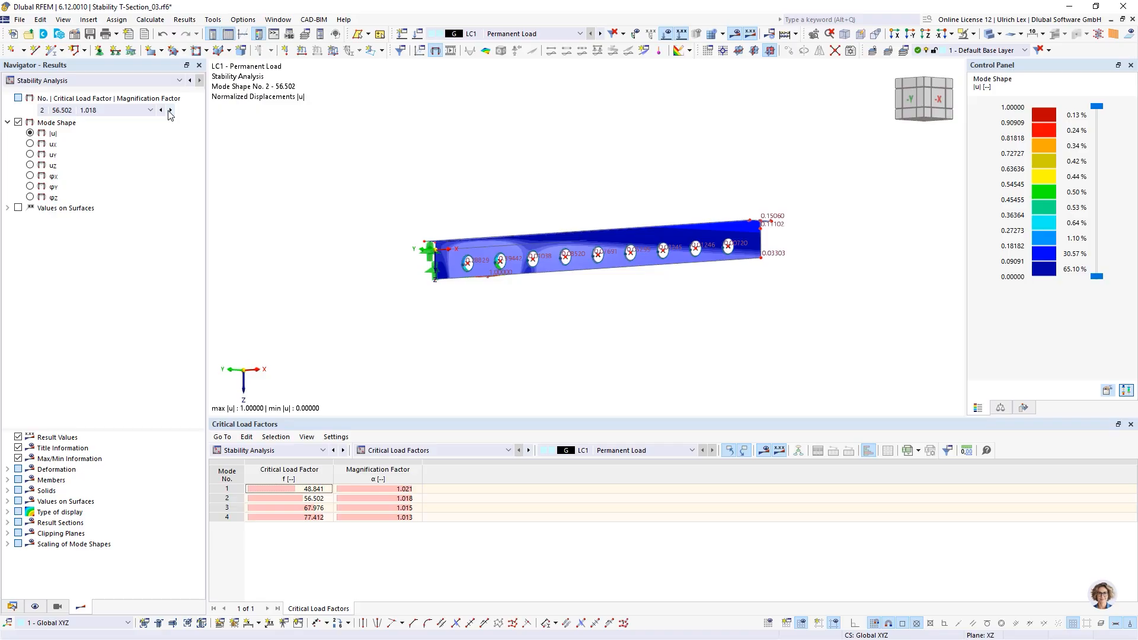
ctrl+middle_drag(548, 340, 488, 304)
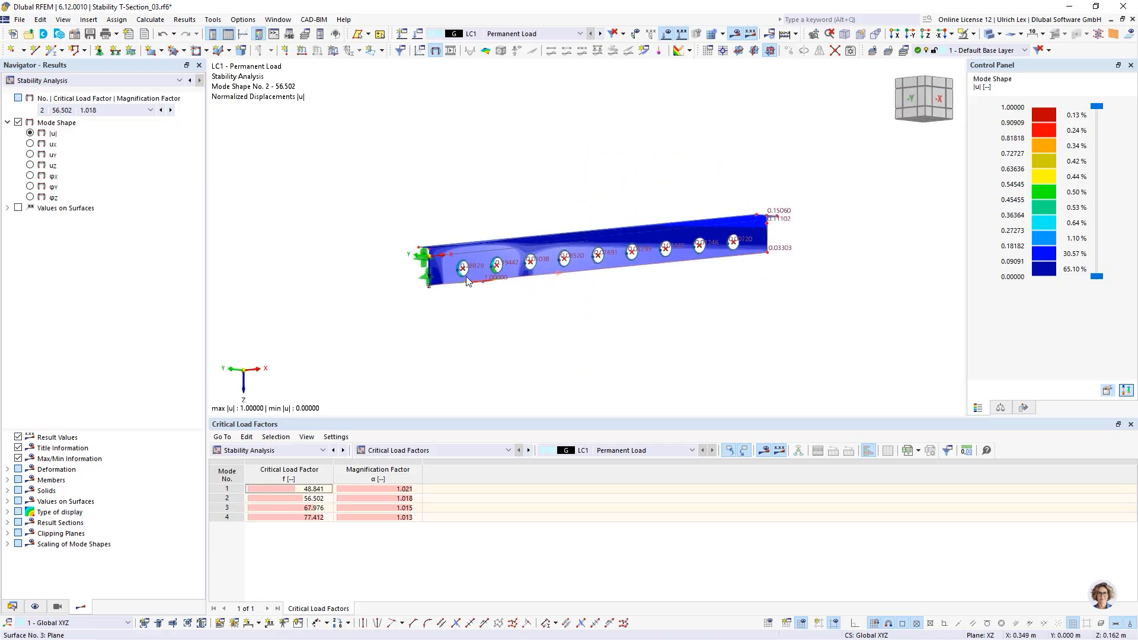
click(161, 110)
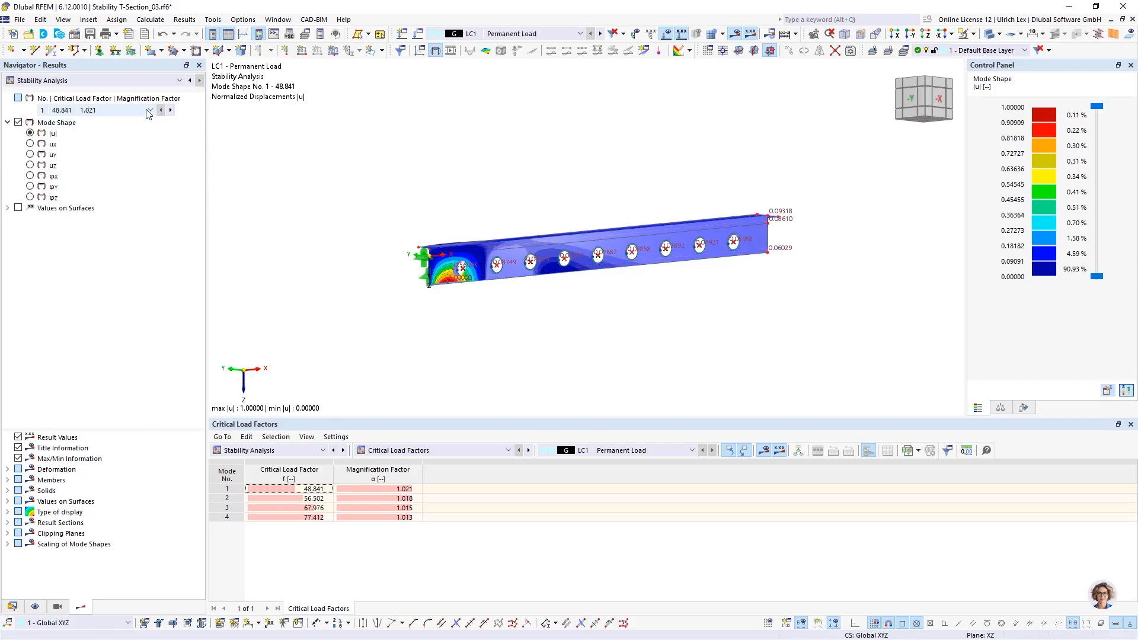
click(170, 110)
click(171, 110)
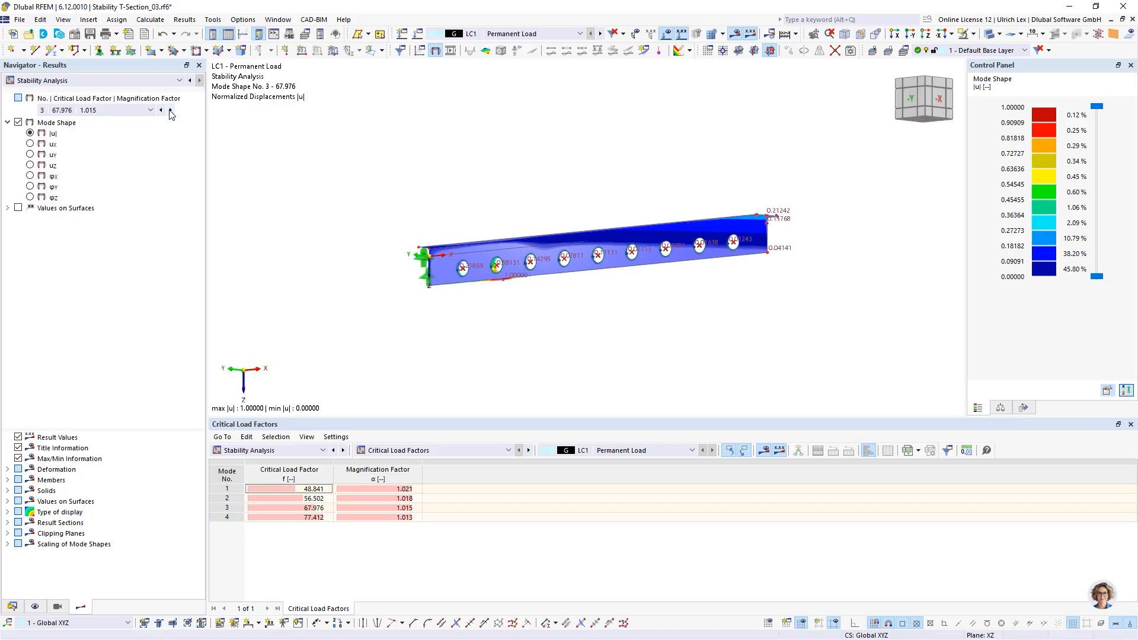
click(161, 110)
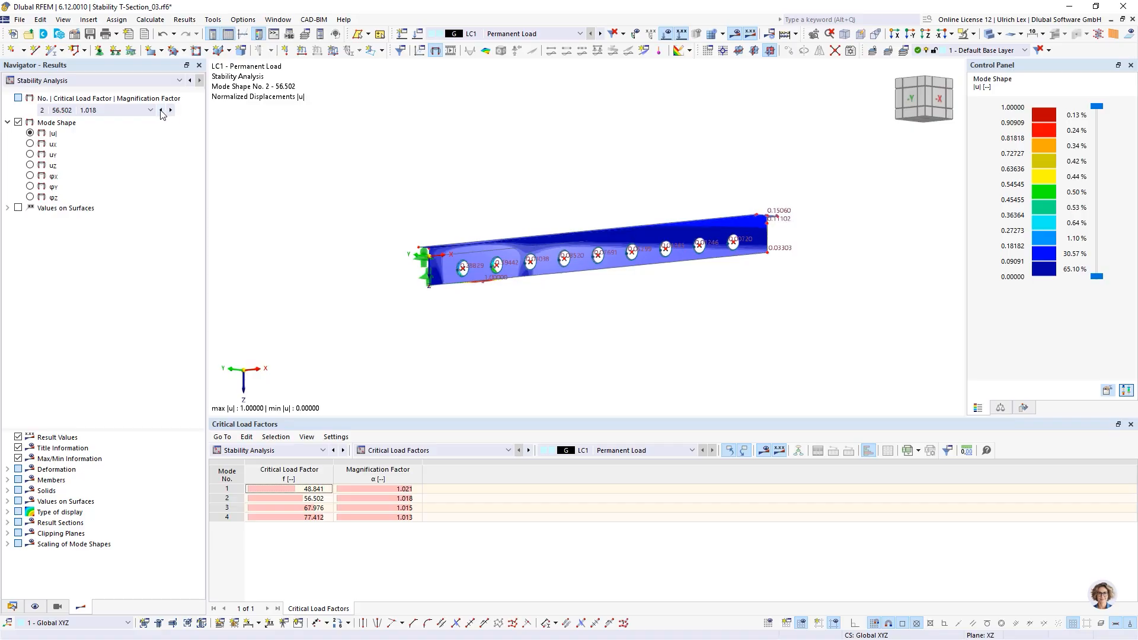
click(160, 110)
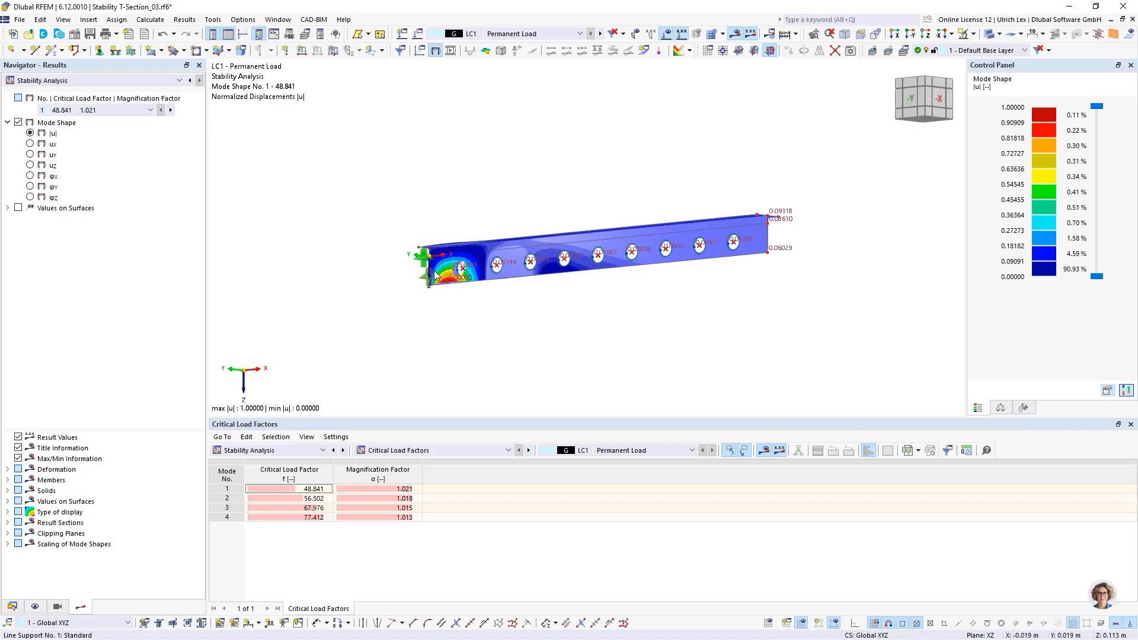
ctrl+middle_drag(567, 191, 579, 254)
right_click(579, 255)
click(554, 318)
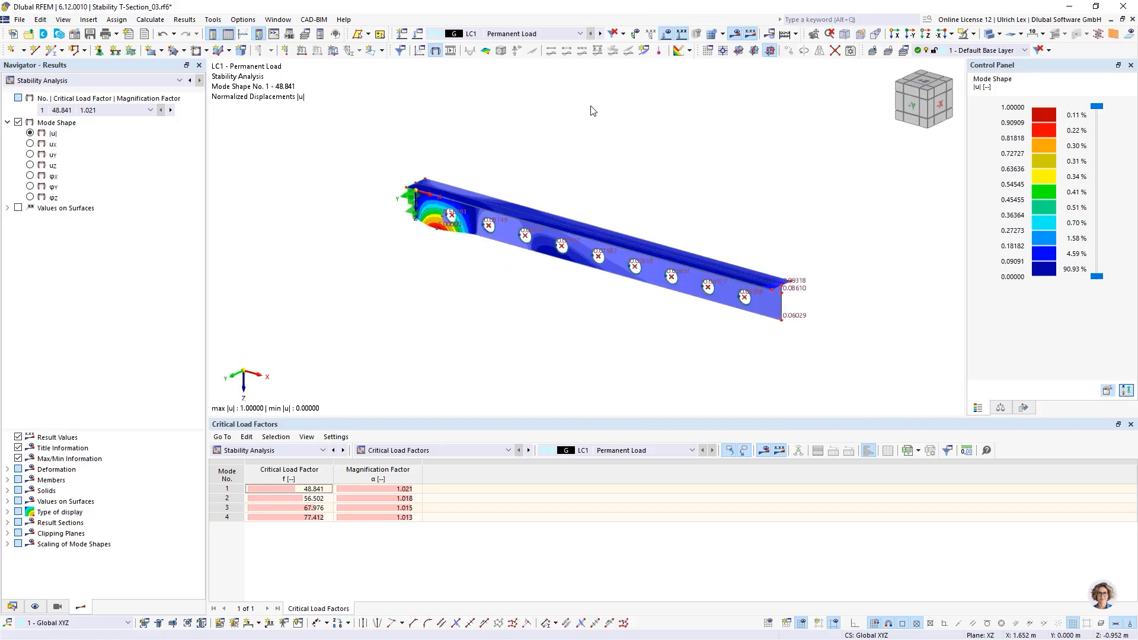
Enable imperfection consideration for load combination CO1 and create a new imperfection case for it.
click(550, 34)
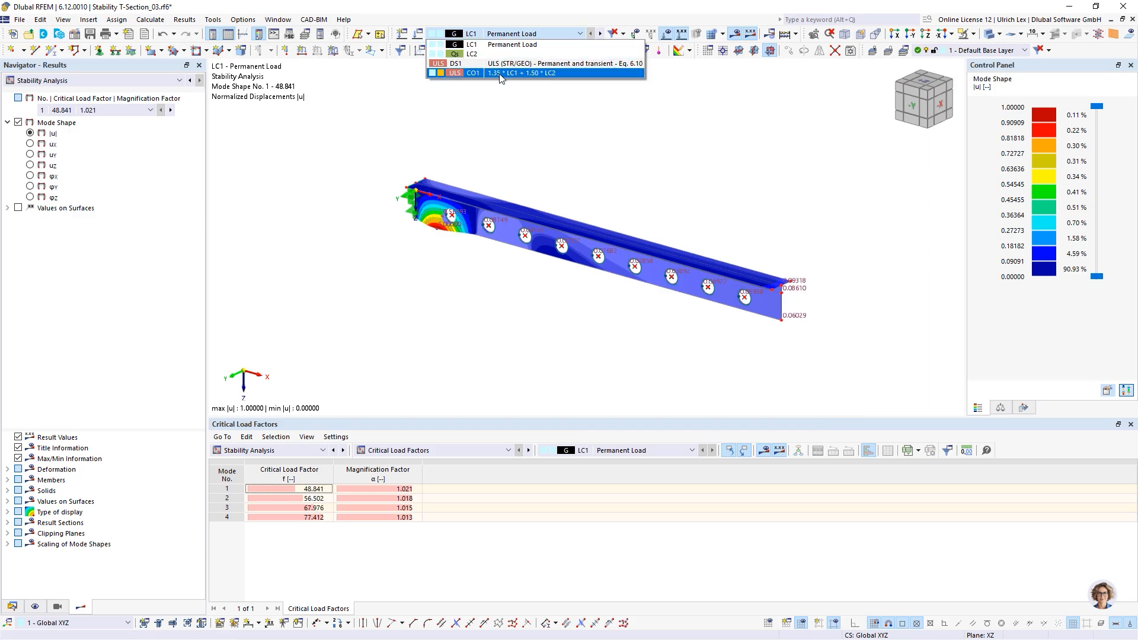
click(582, 74)
click(418, 35)
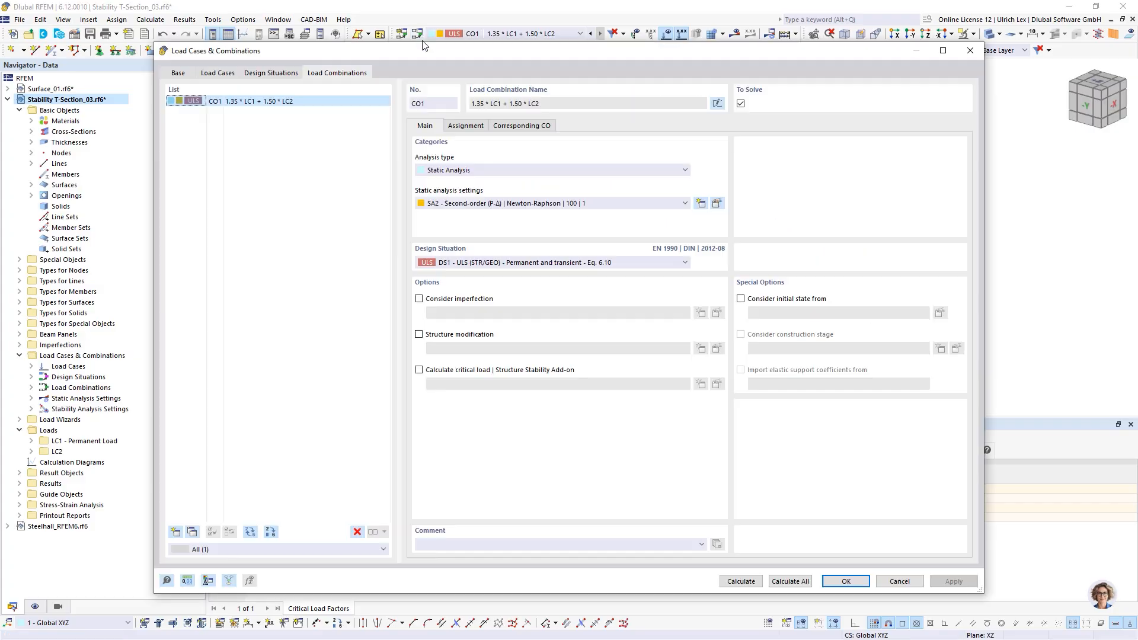
drag(497, 54, 451, 56)
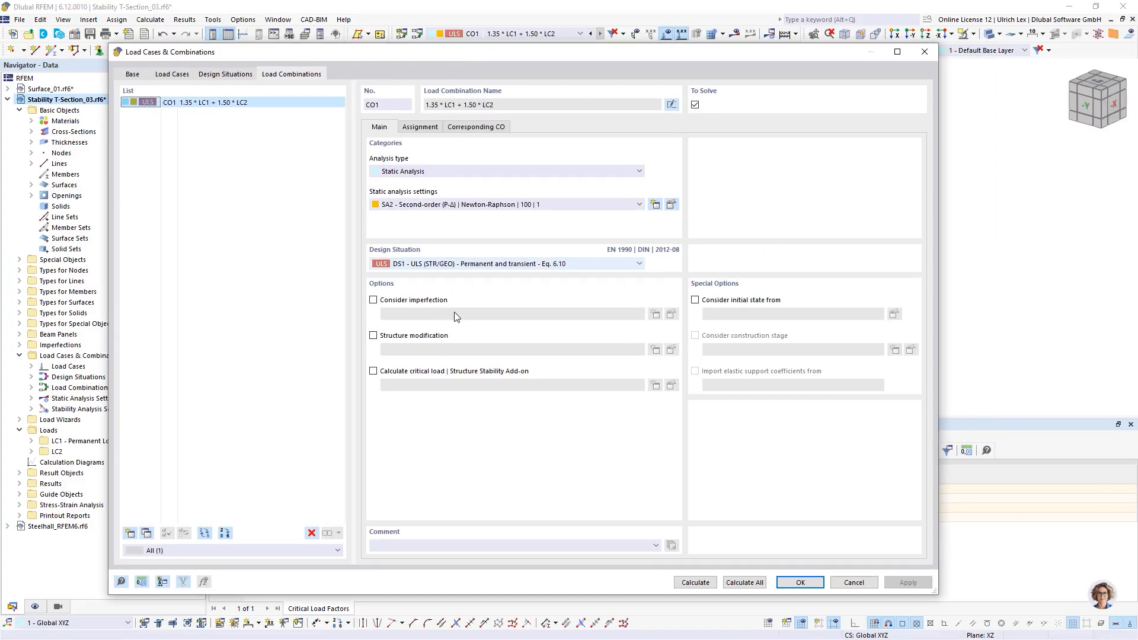
click(374, 300)
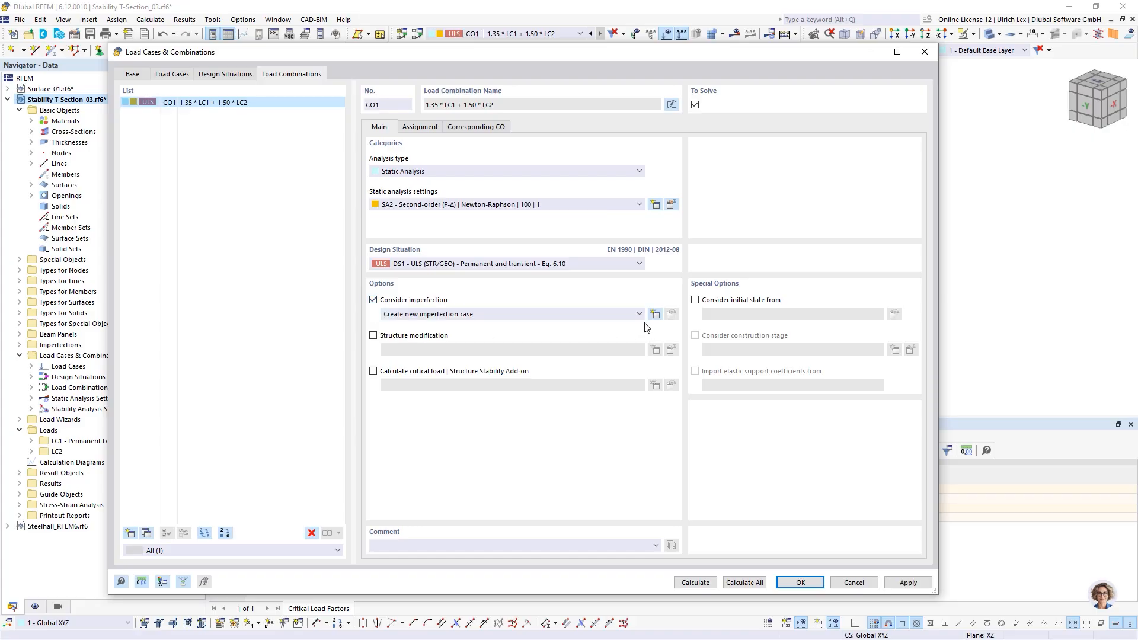
click(655, 314)
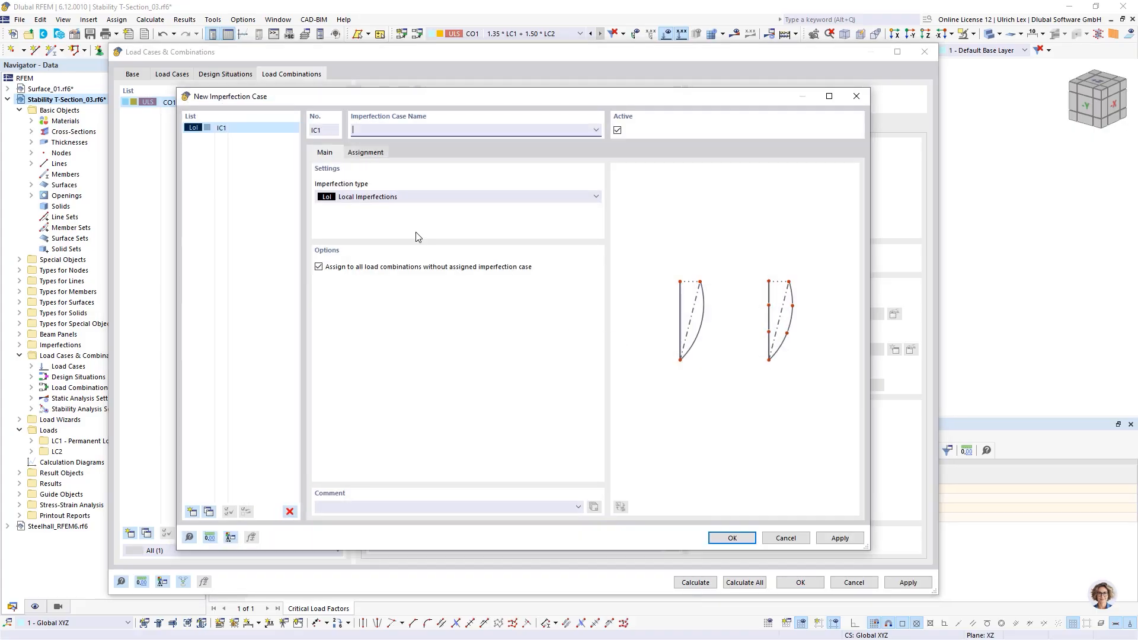
drag(410, 101, 434, 91)
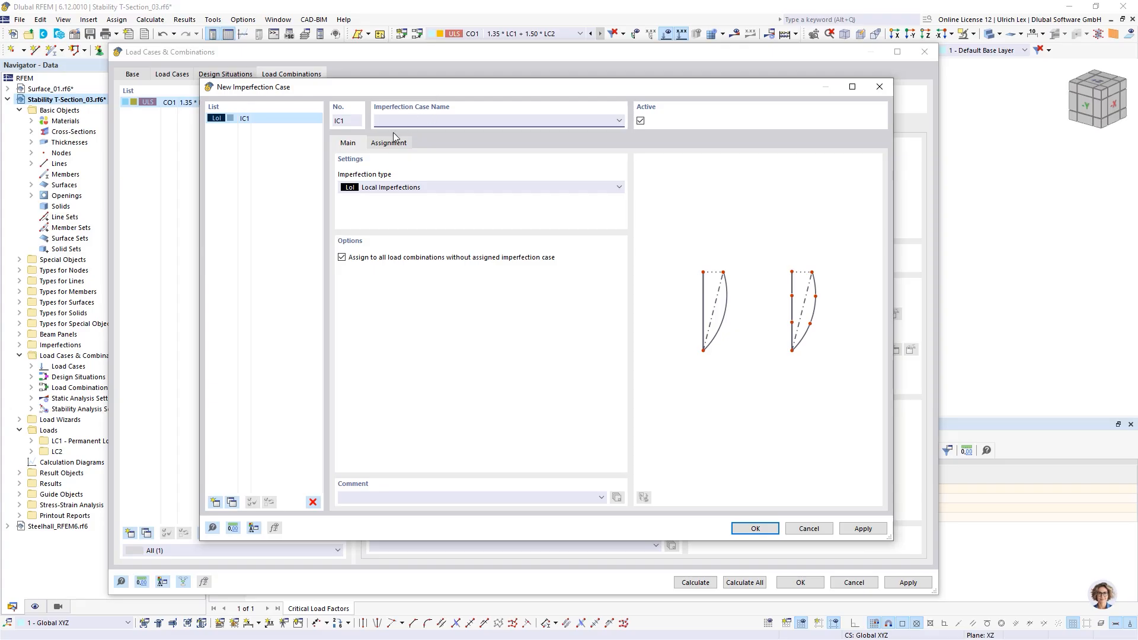
Set the new case's imperfection type to Buckling Mode, with the shape from LC1's buckling mode no. 1.
click(414, 189)
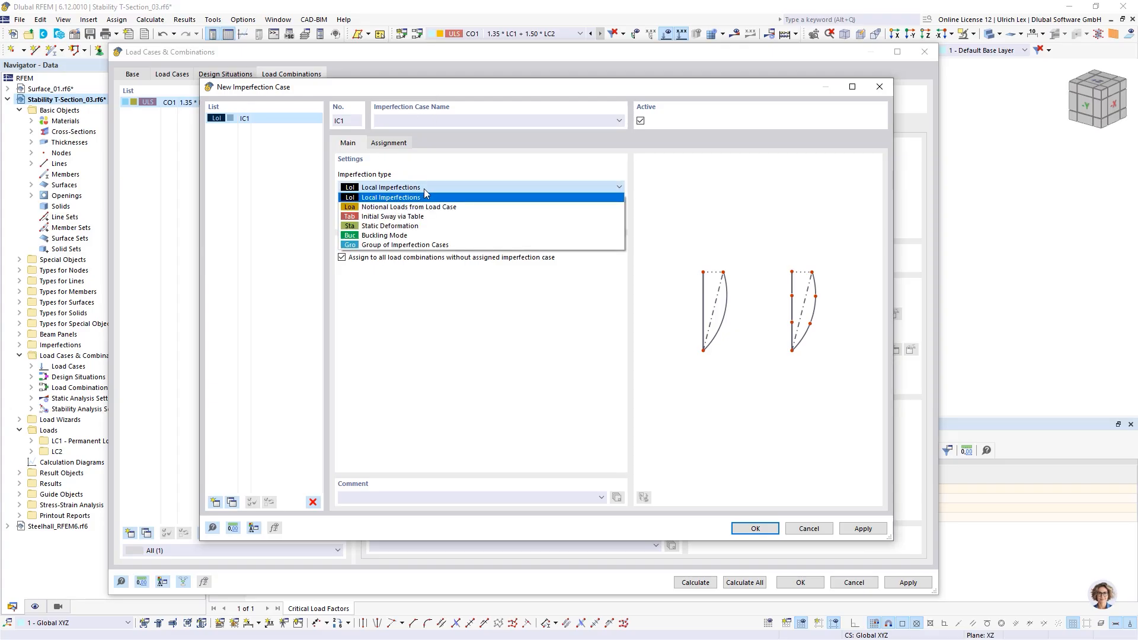
click(449, 235)
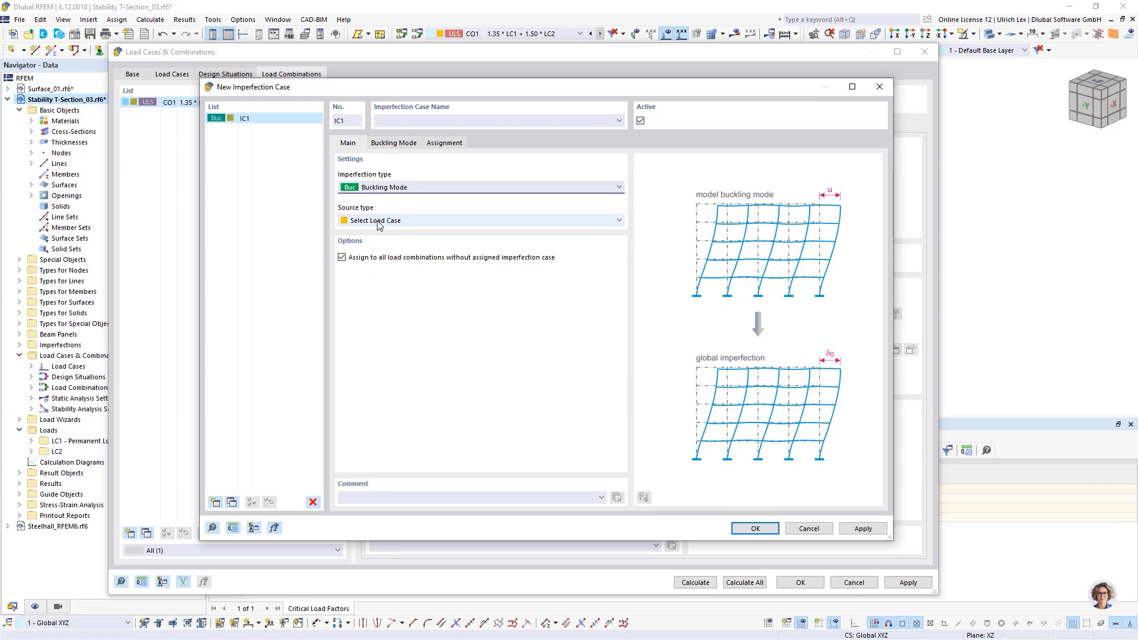
click(396, 145)
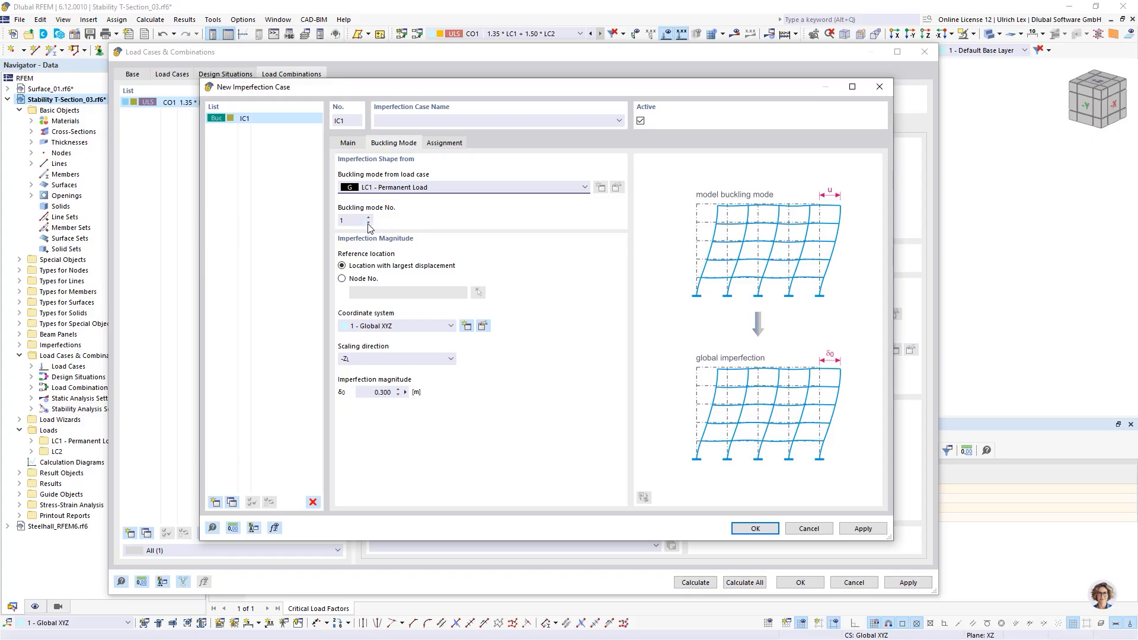
click(348, 221)
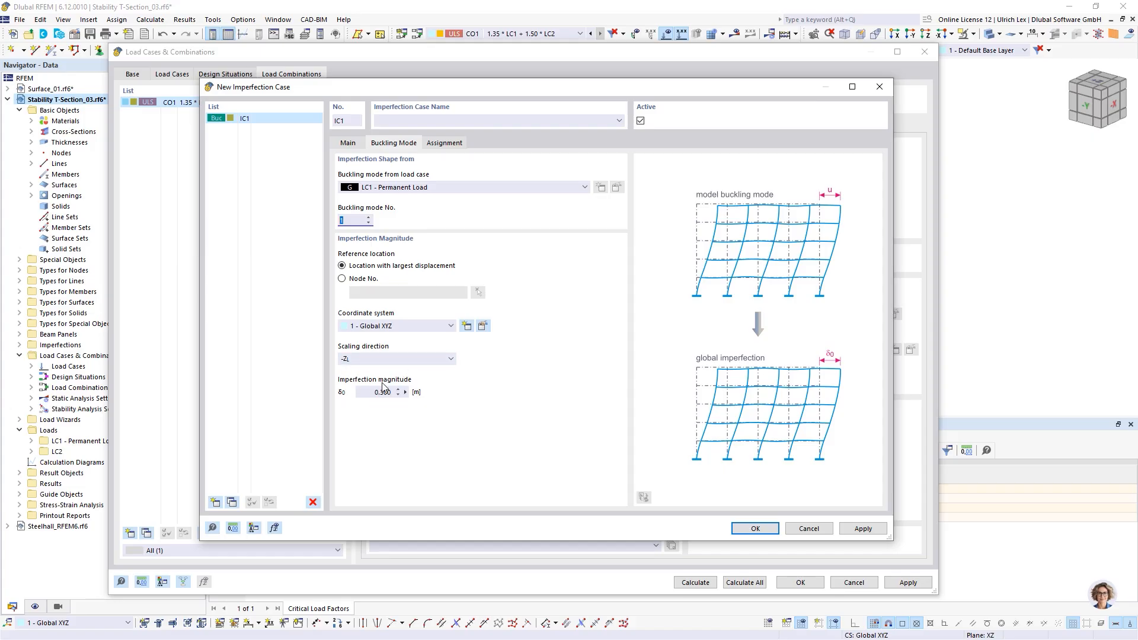
Set the imperfection's scaling direction to Spatial and save both the imperfection case and load combination CO1.
click(405, 359)
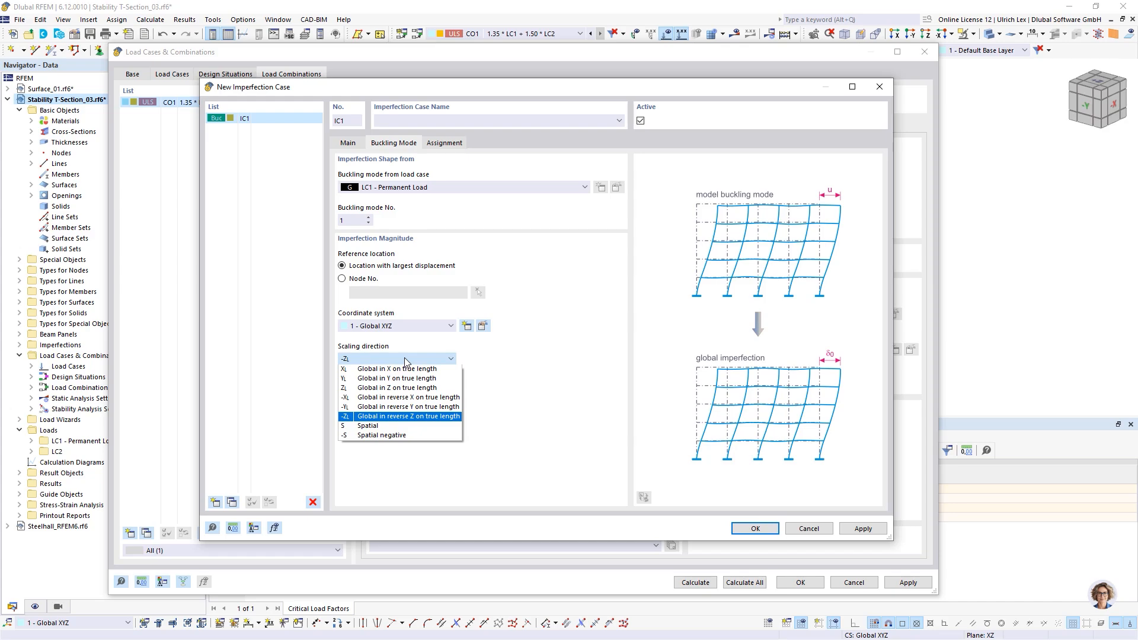
key(Down)
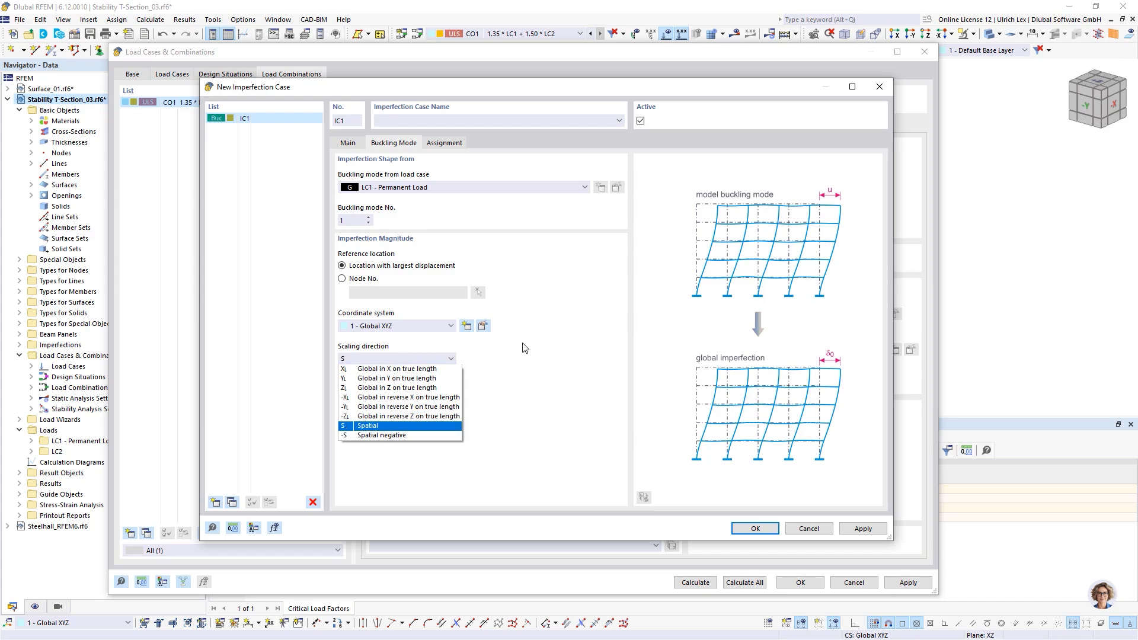
key(Return)
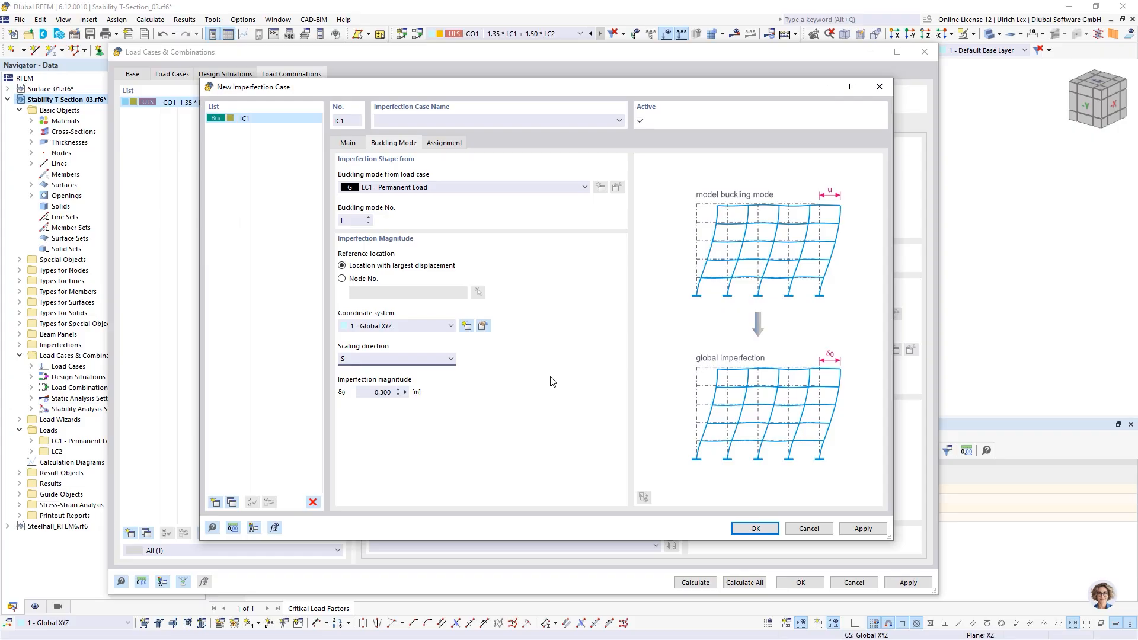
click(381, 393)
click(745, 528)
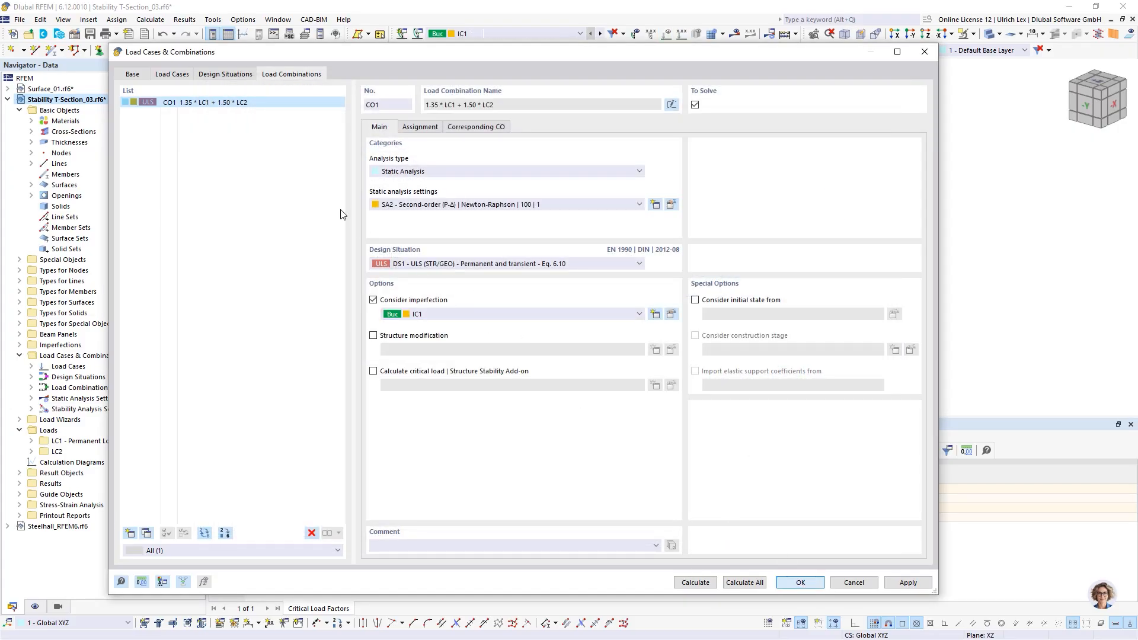
key(Return)
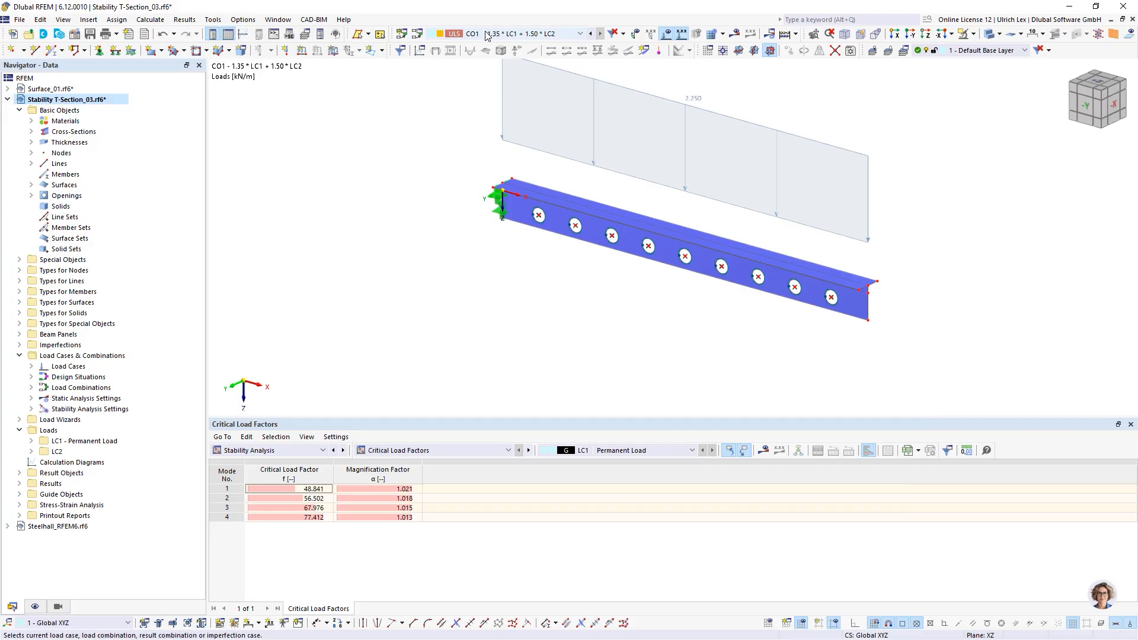
Display LC1's first mode shape again and examine the beam web near the support.
click(486, 35)
click(487, 48)
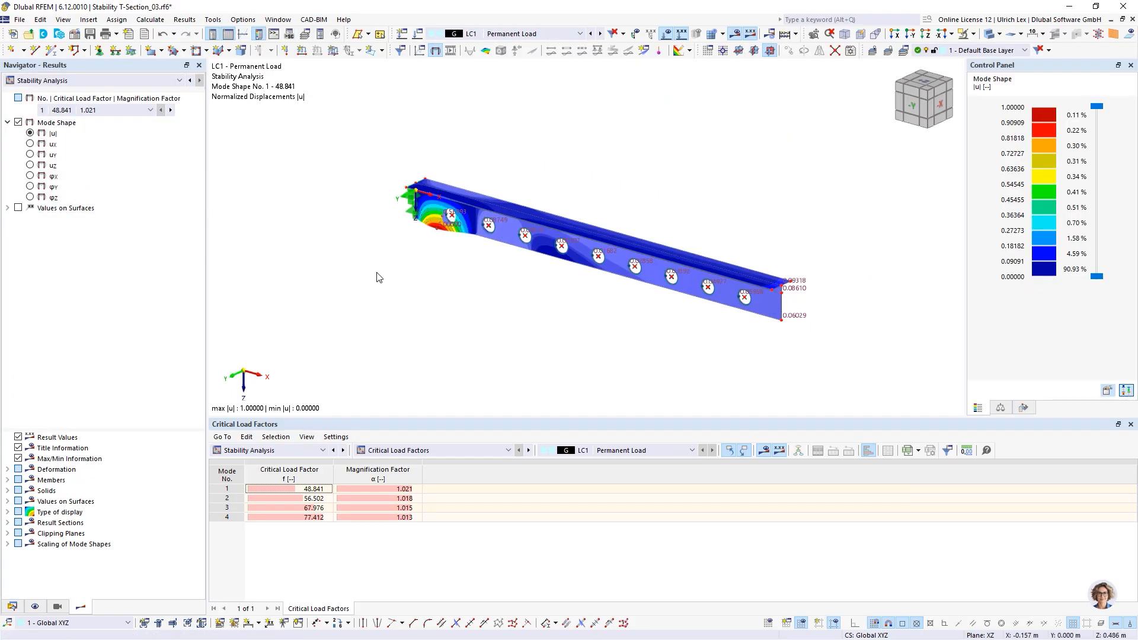
ctrl+middle_drag(485, 307, 447, 225)
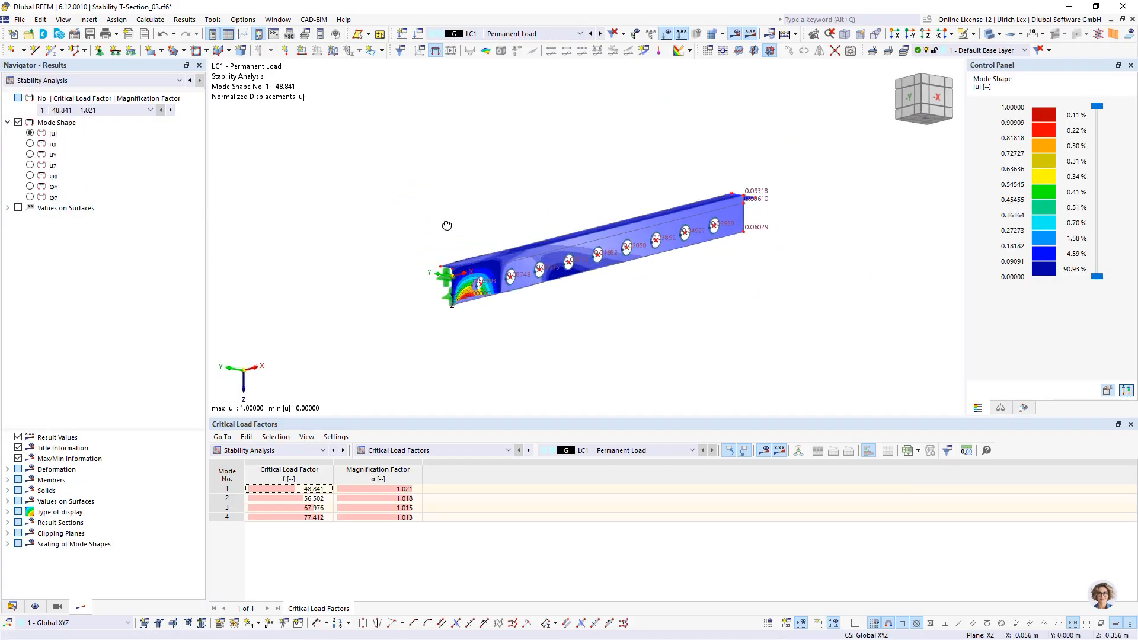
Inspect the local buckling of LC1's first mode shape around the web opening nearest the support and along the beam.
scroll(447, 226, up, 5)
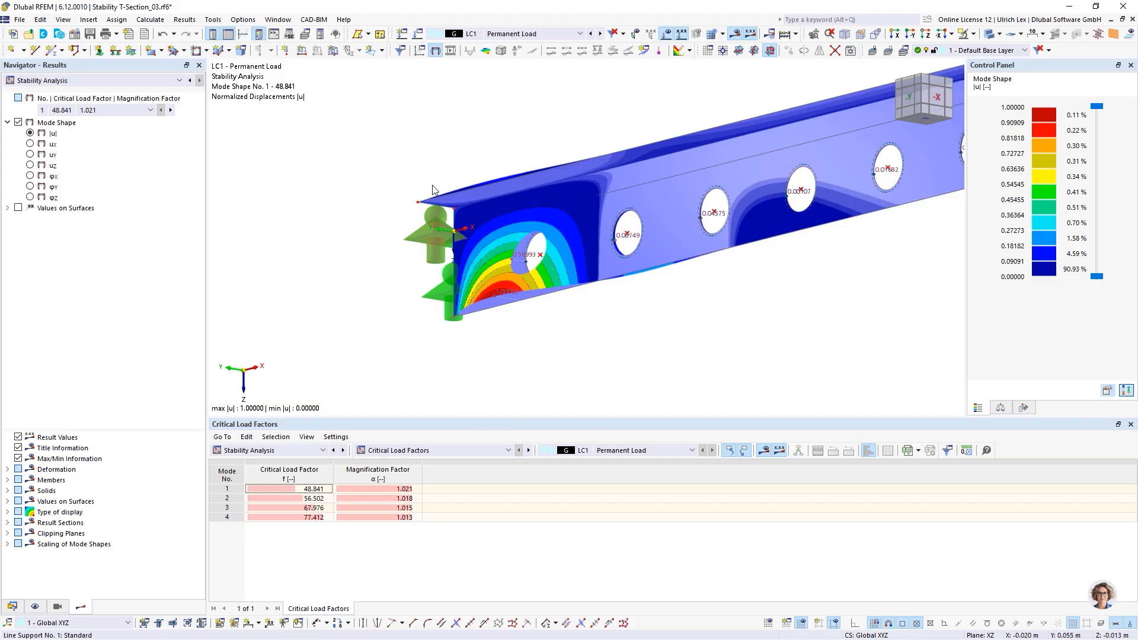
click(565, 41)
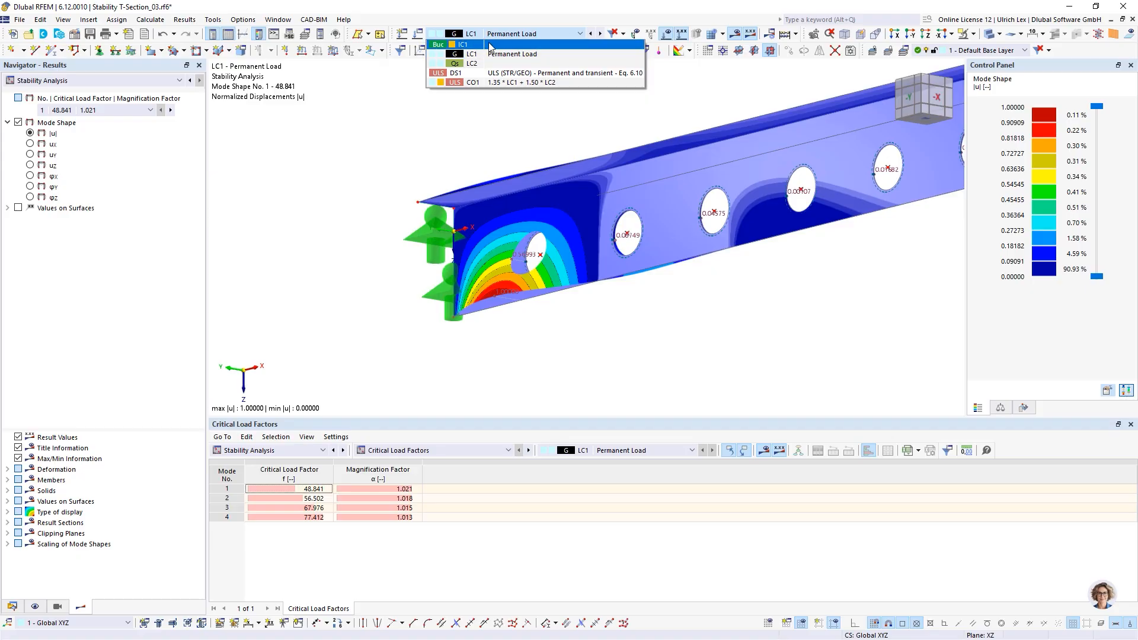
click(489, 128)
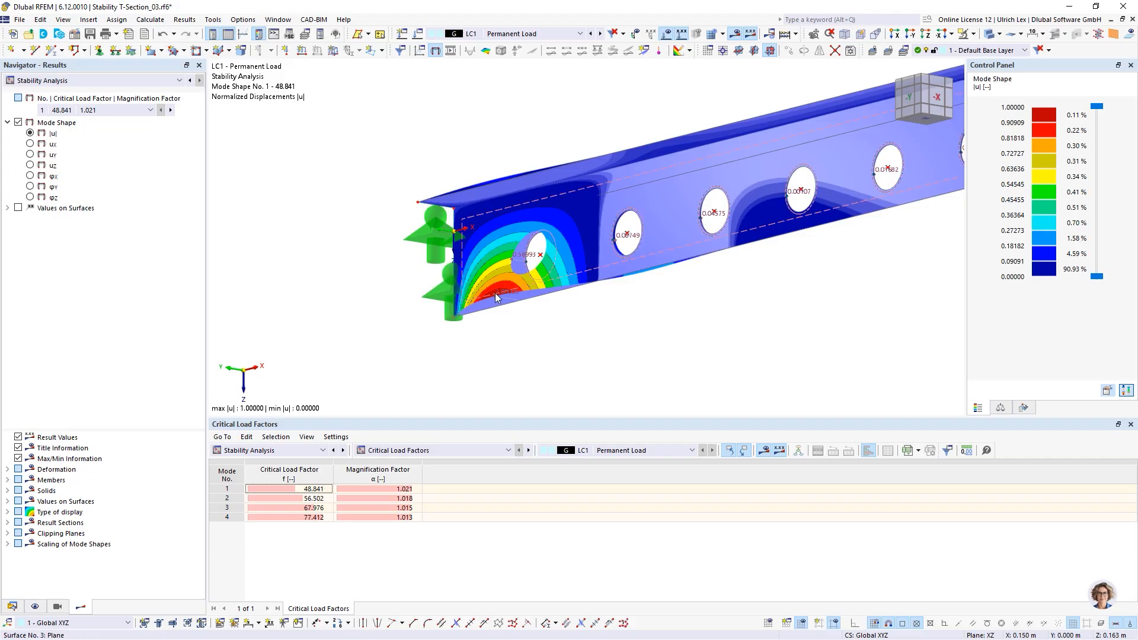
mouse_move(495, 300)
scroll(333, 211, down, 5)
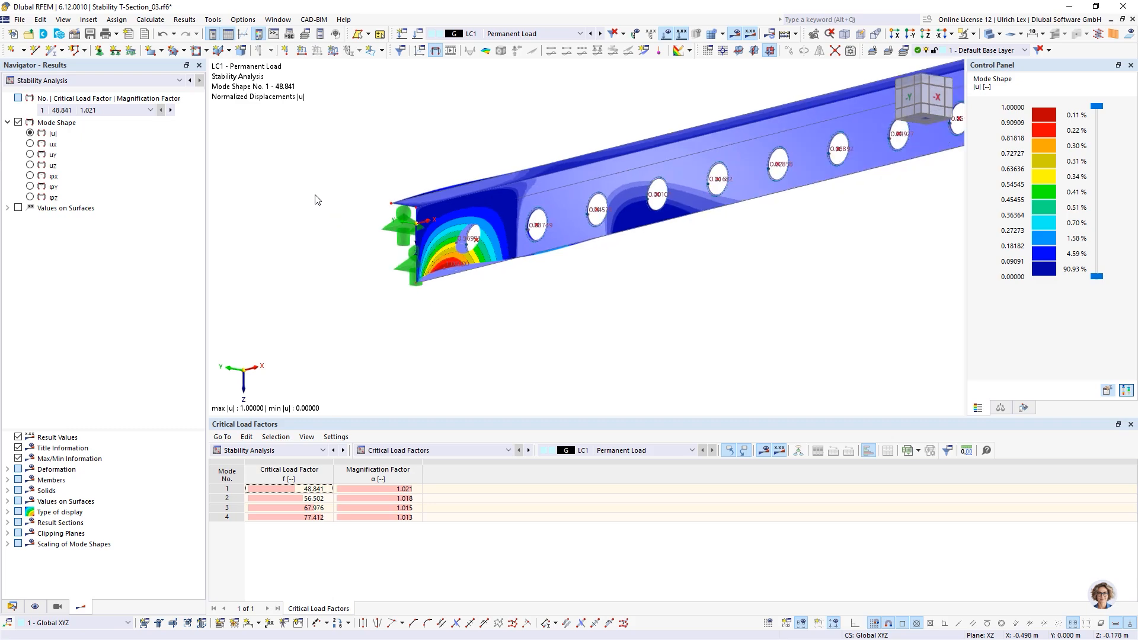
ctrl+middle_drag(486, 131, 524, 217)
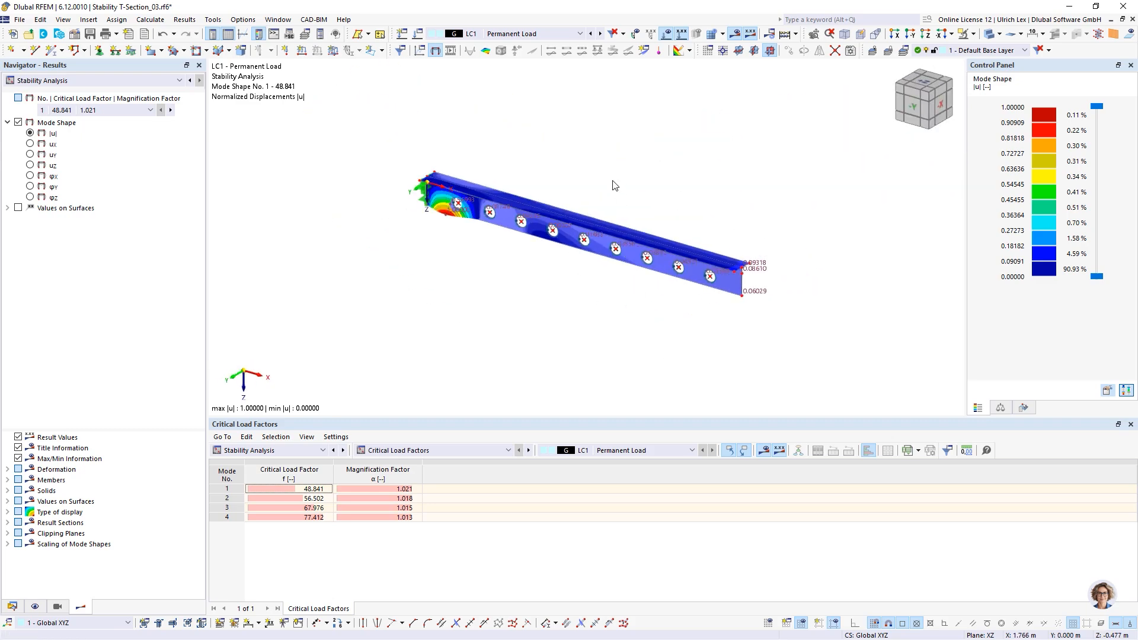
Calculate load combination CO1 and display its static analysis deformations.
click(561, 33)
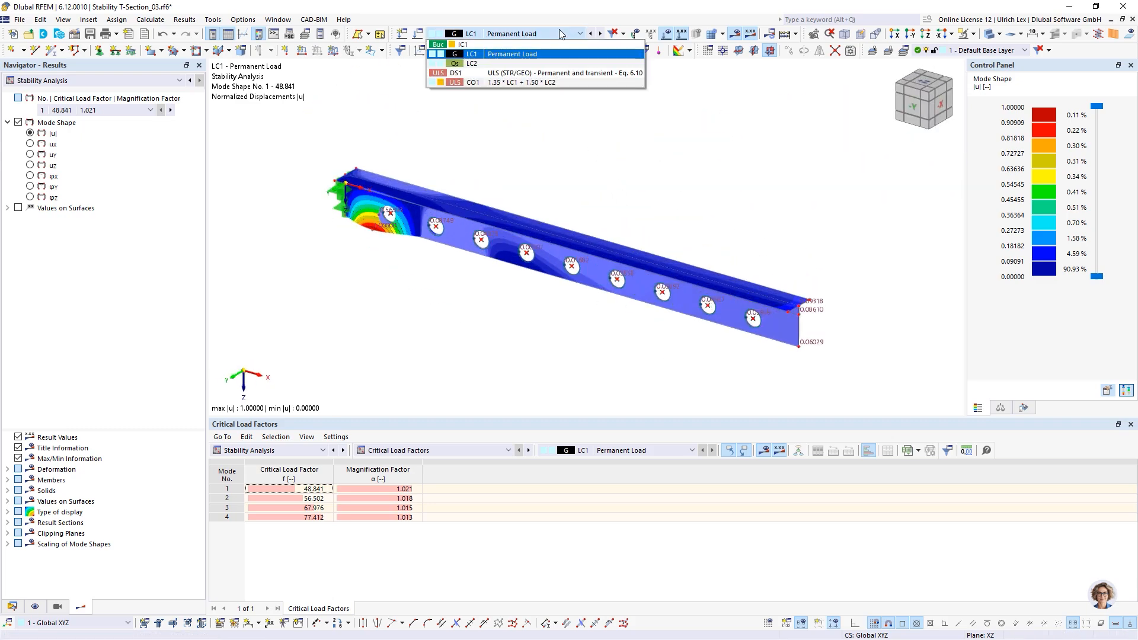
click(527, 82)
scroll(412, 338, down, 2)
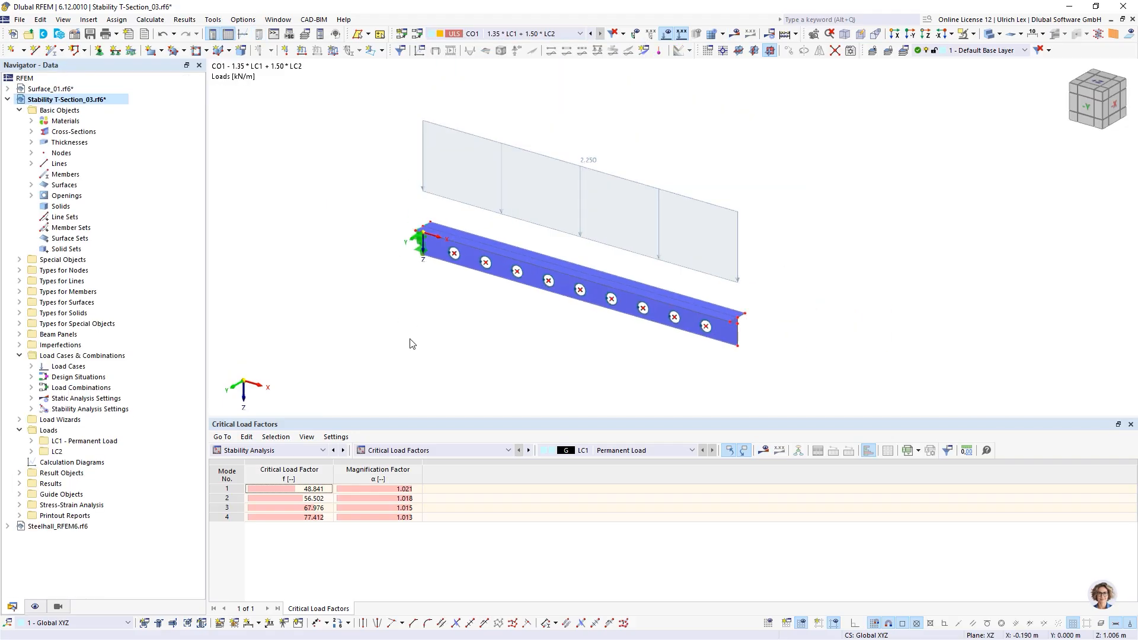
click(734, 34)
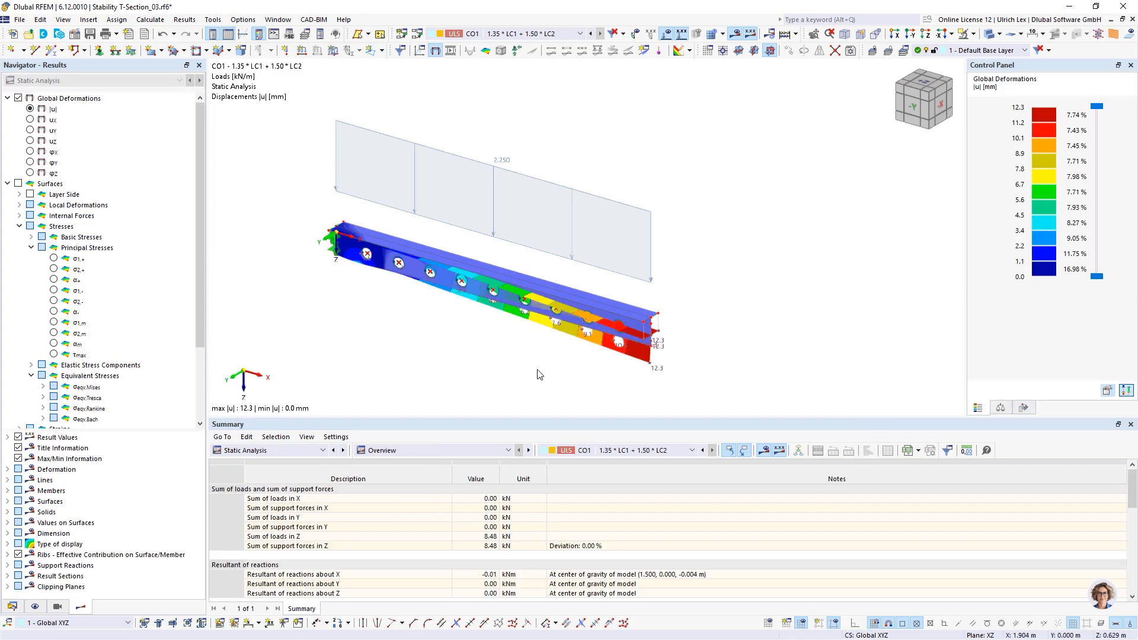
Examine CO1's global deformations near the support and along the whole beam from several angles.
ctrl+middle_drag(540, 375, 448, 232)
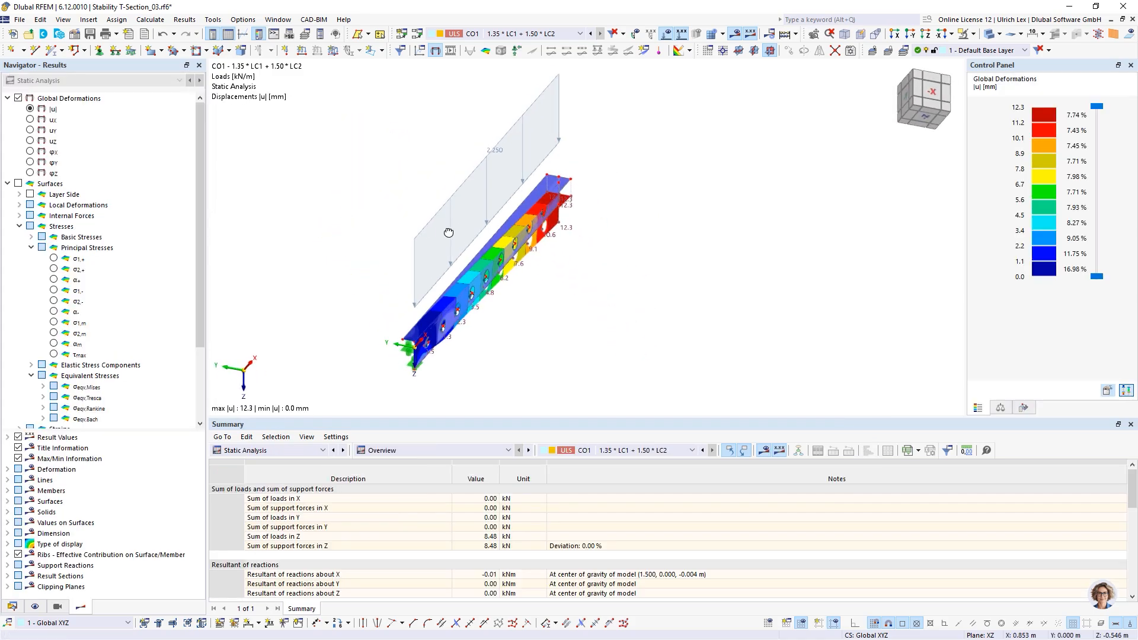
scroll(470, 288, up, 5)
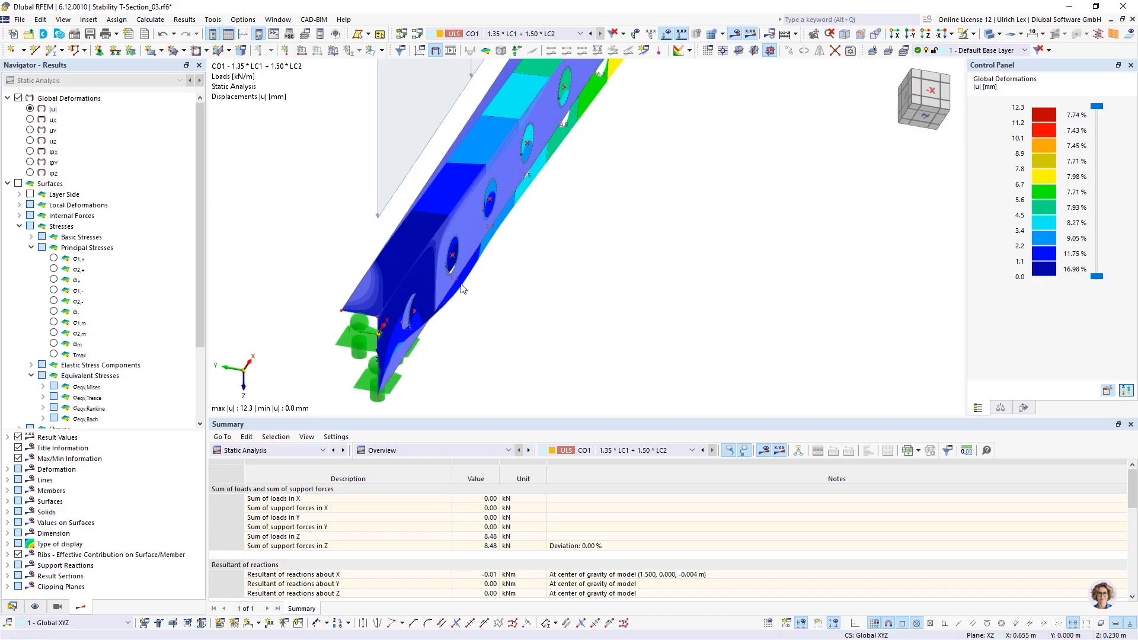
scroll(486, 133, down, 4)
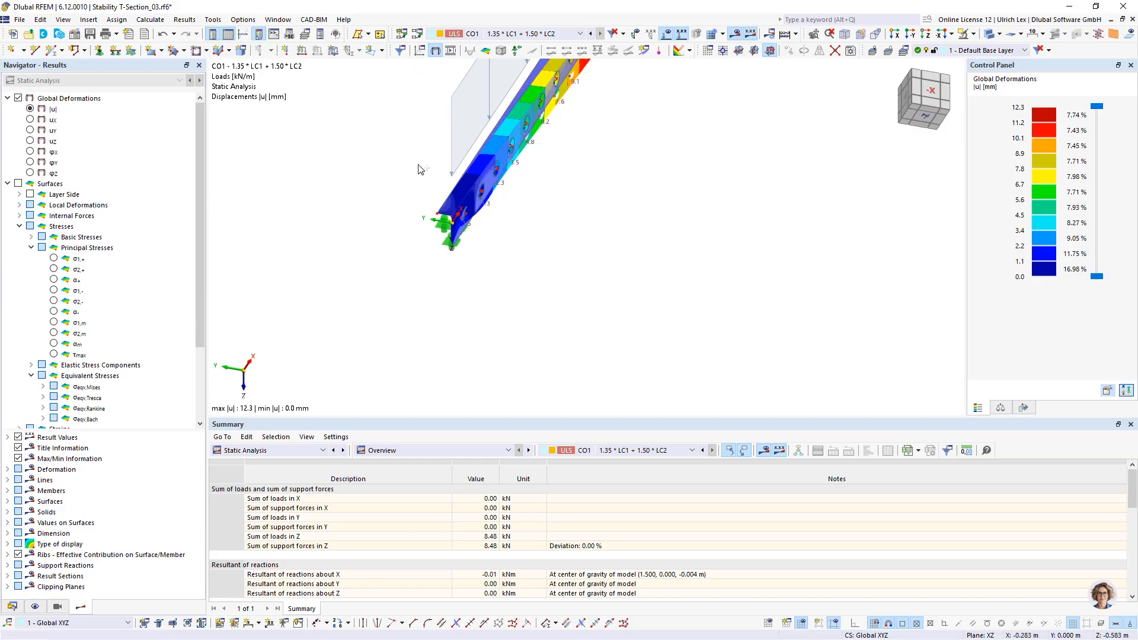
ctrl+middle_drag(419, 165, 511, 241)
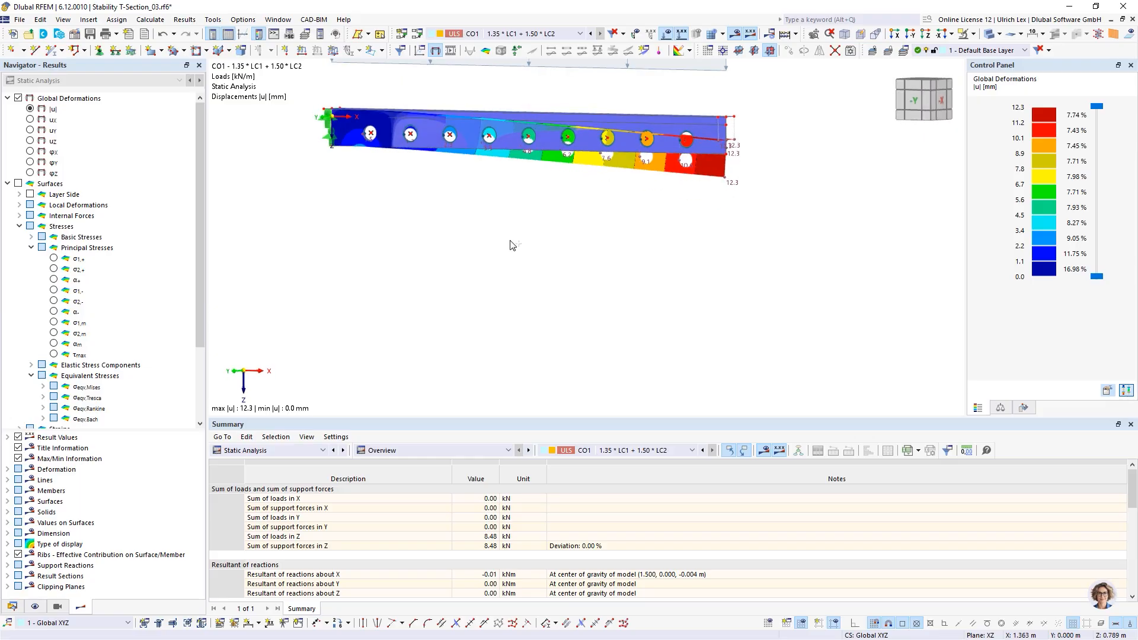
scroll(492, 333, down, 2)
scroll(374, 145, up, 3)
scroll(433, 301, down, 2)
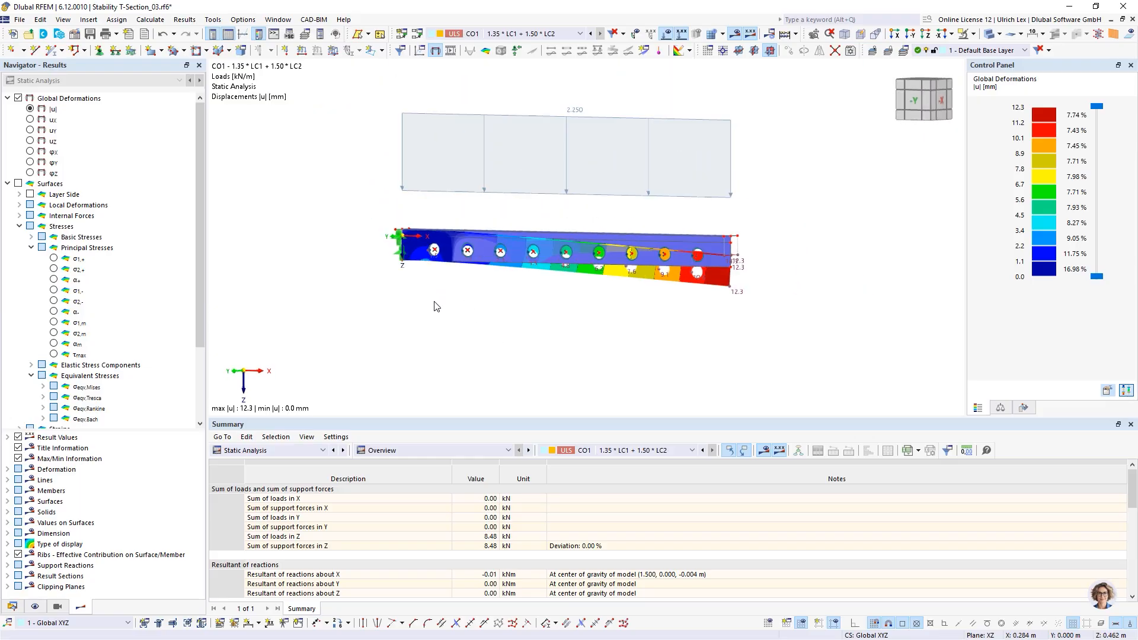
ctrl+middle_drag(752, 194, 745, 225)
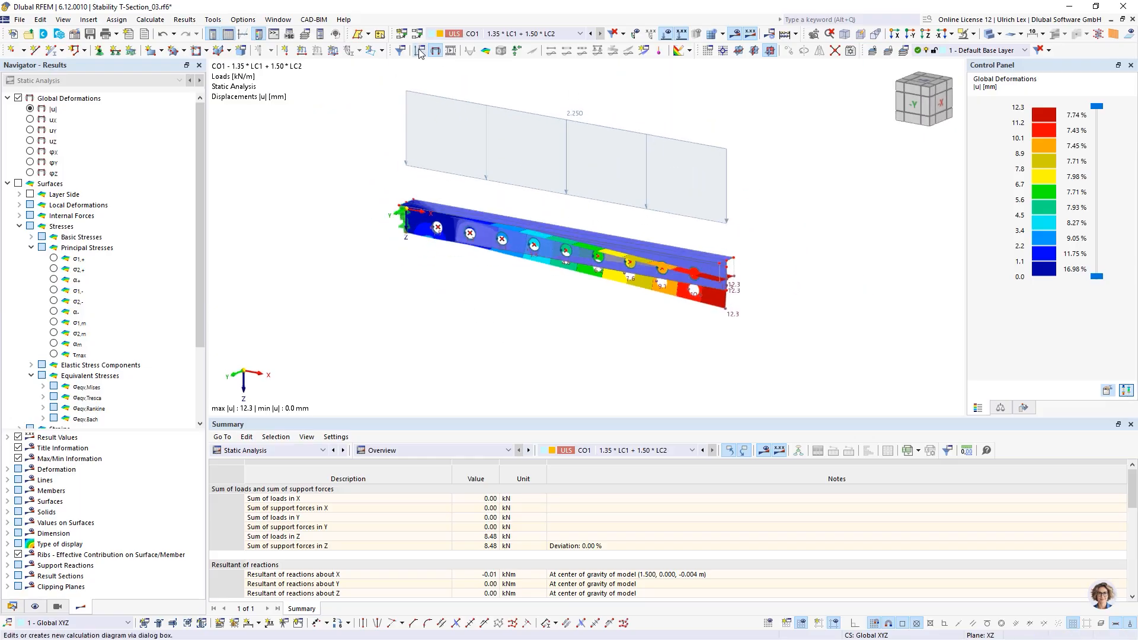
Duplicate load combination CO1 as CO2 without imperfection consideration and calculate the copy.
click(439, 34)
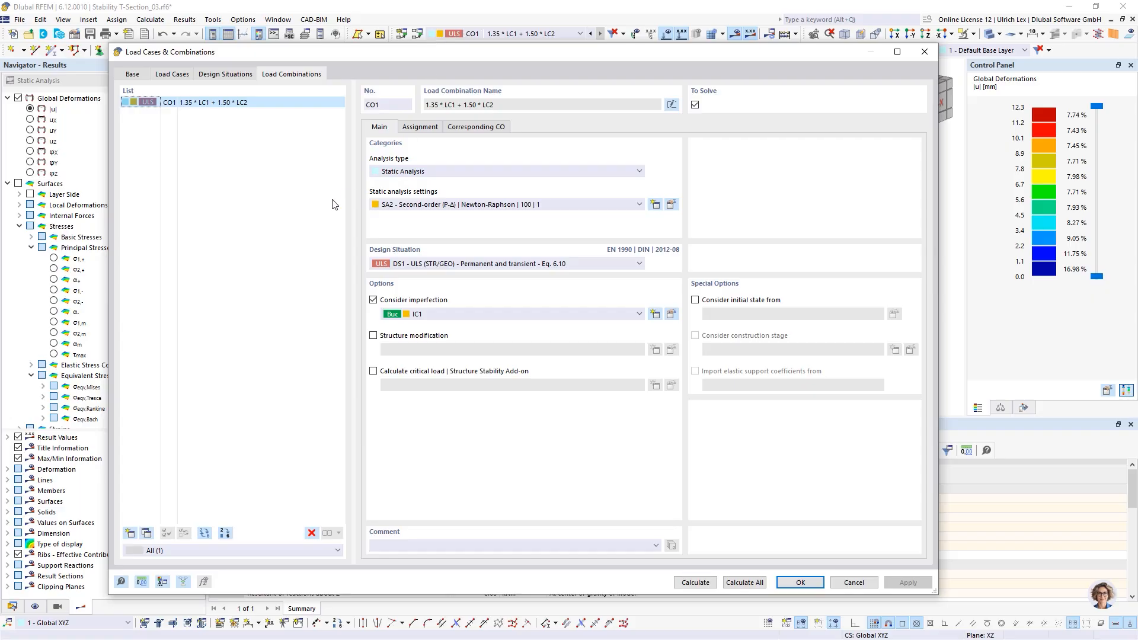
click(146, 533)
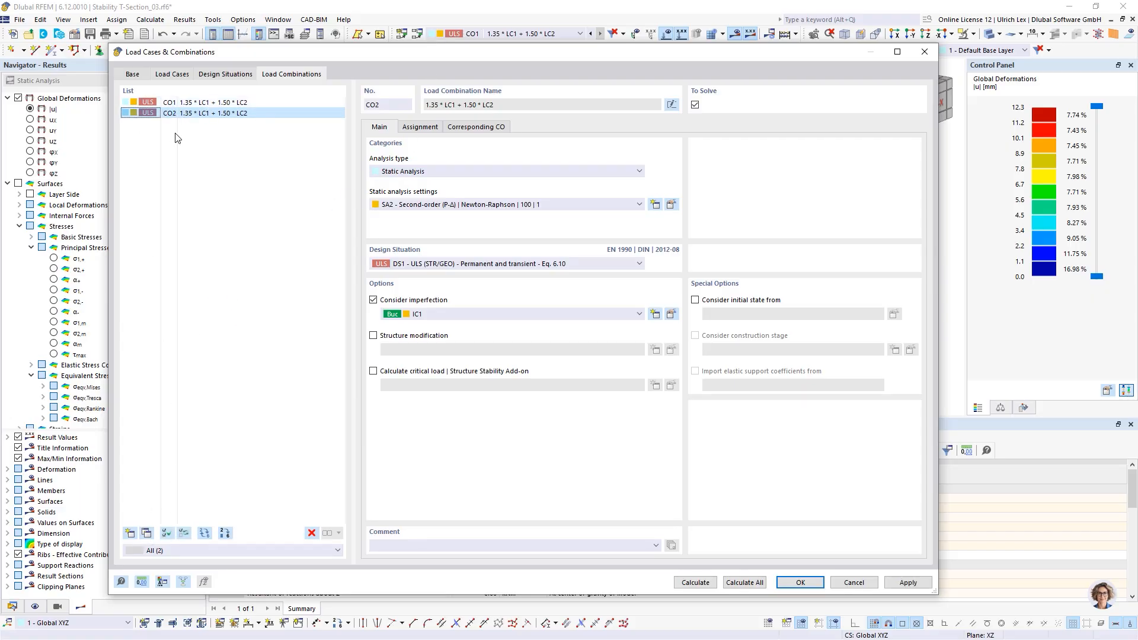
click(374, 300)
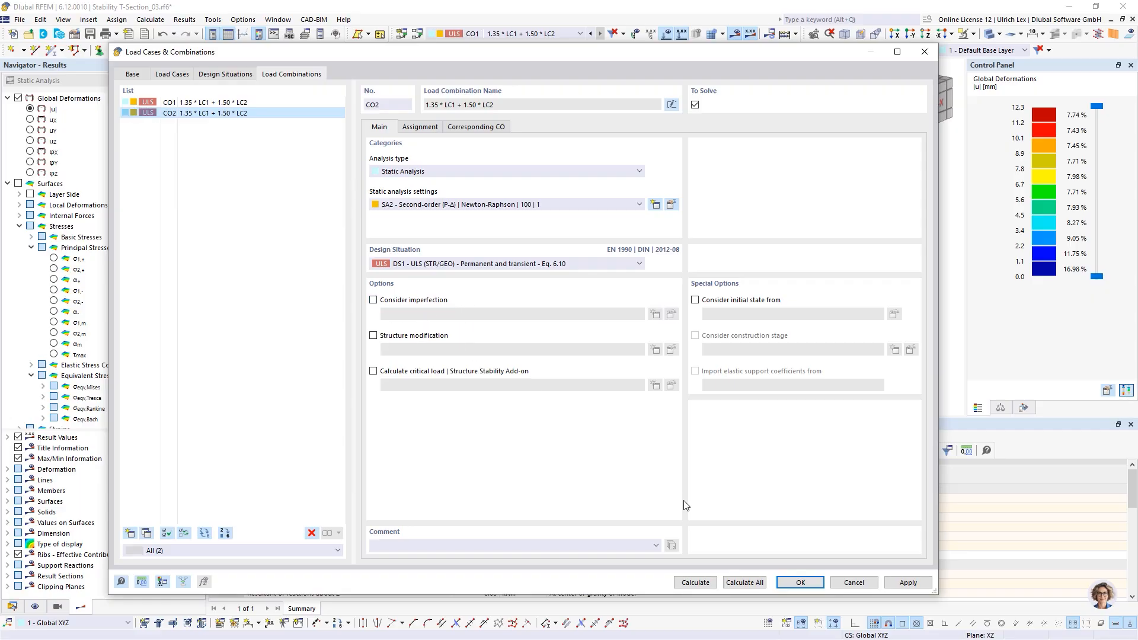
click(714, 585)
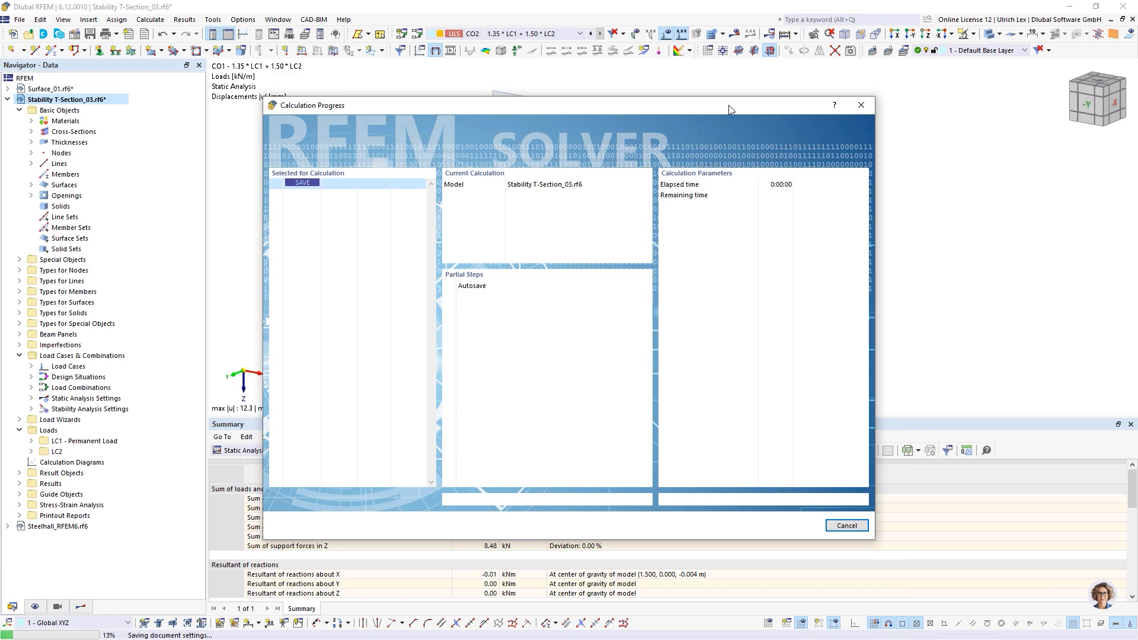
drag(787, 112, 759, 93)
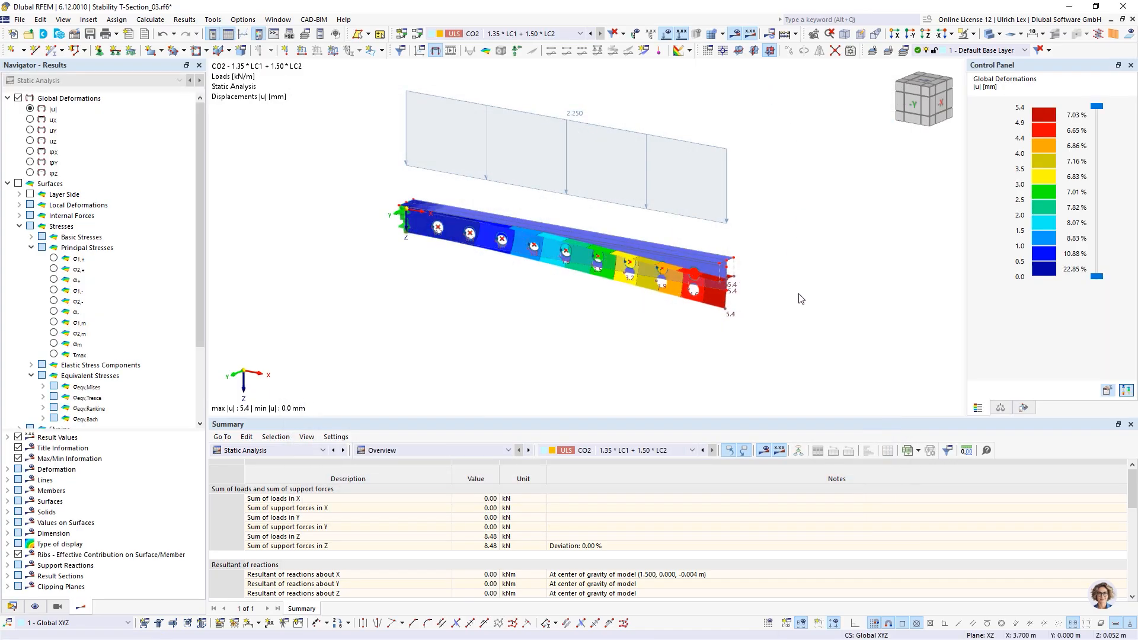
Compare the global deformations of CO2 and CO1, checking the web near the support and the beam's free end.
ctrl+middle_drag(755, 324, 604, 201)
ctrl+middle_drag(577, 343, 679, 388)
scroll(562, 292, up, 6)
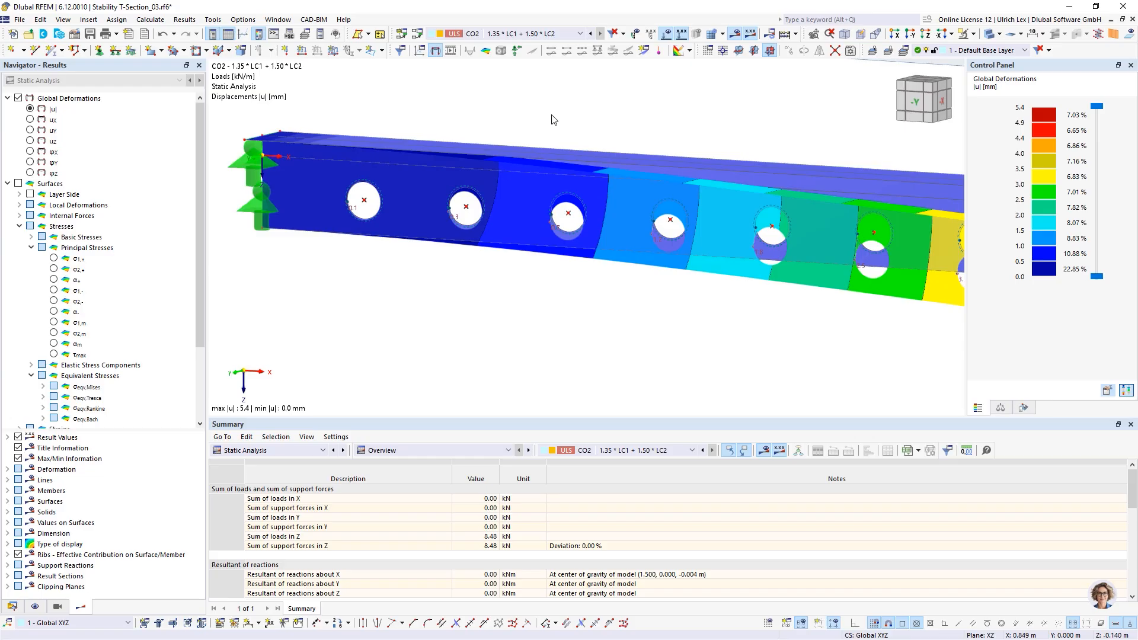
click(590, 33)
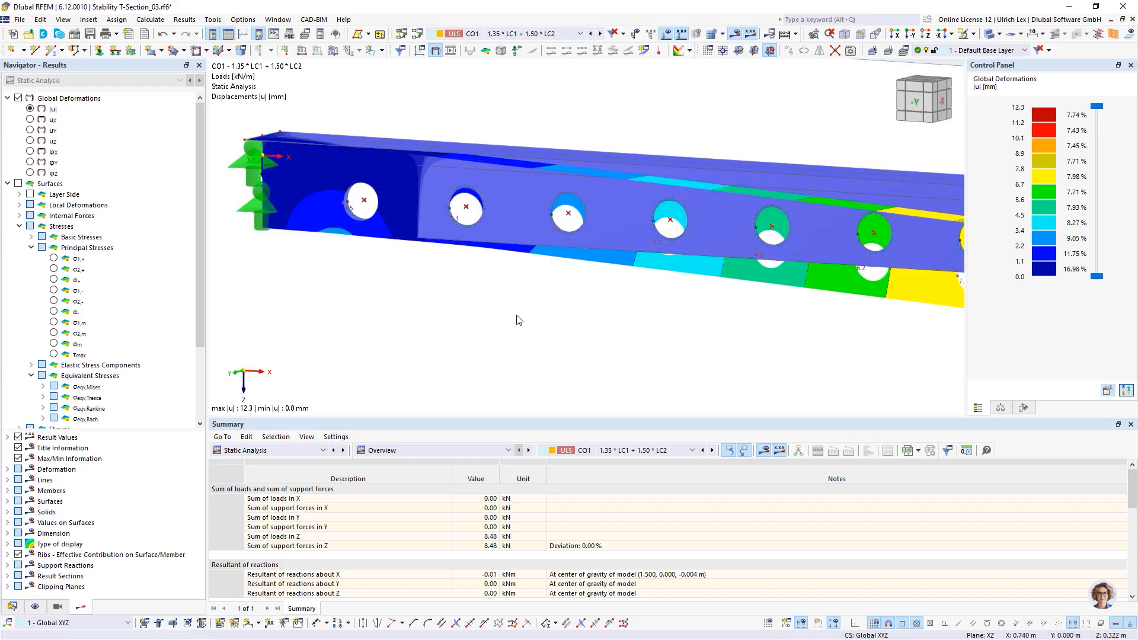
ctrl+middle_drag(553, 350, 490, 289)
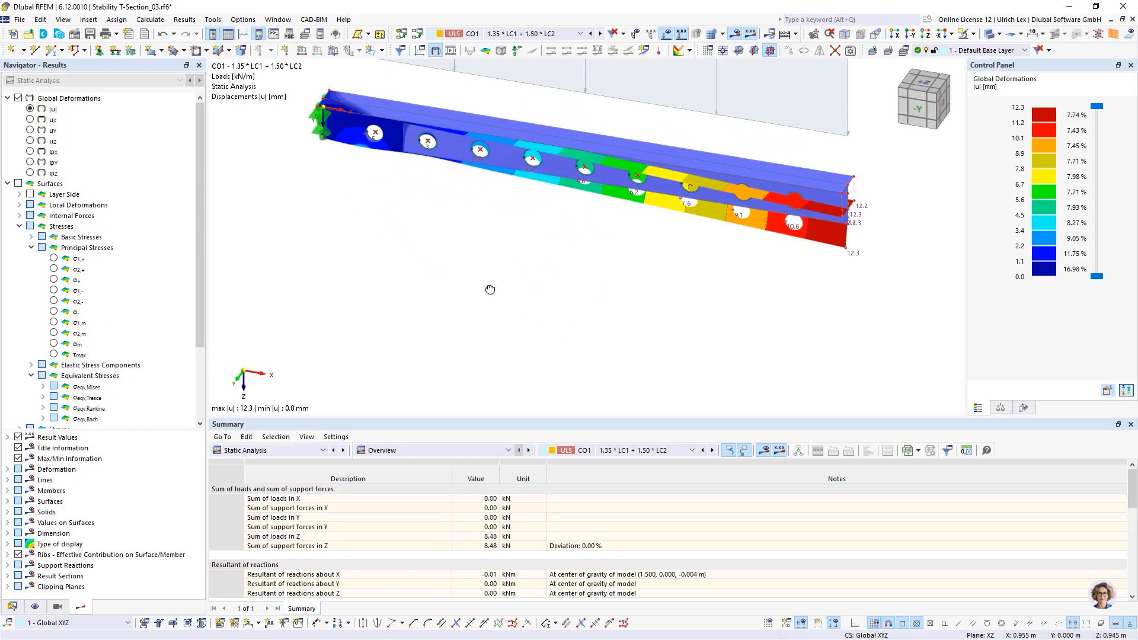
scroll(482, 322, down, 2)
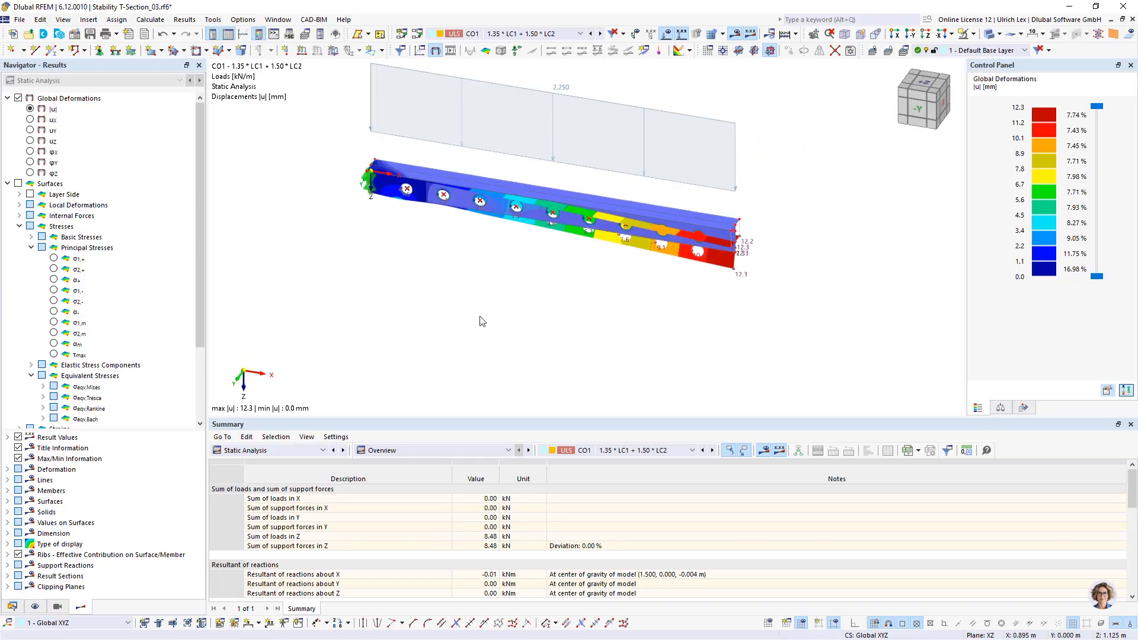
scroll(505, 229, up, 1)
scroll(505, 228, up, 2)
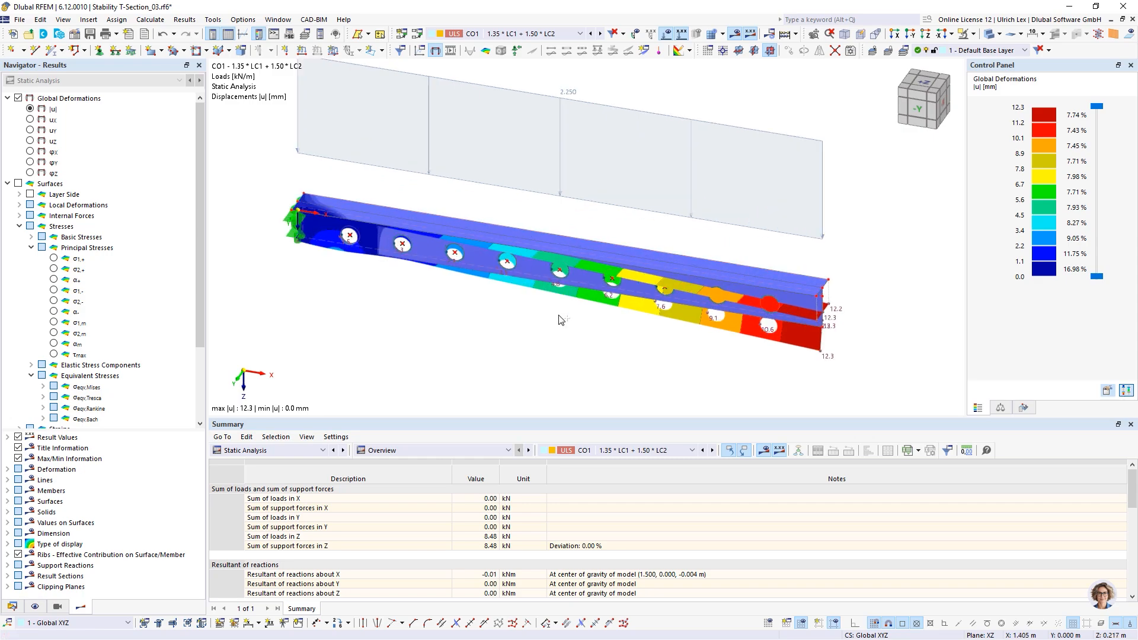
ctrl+middle_drag(518, 362, 554, 315)
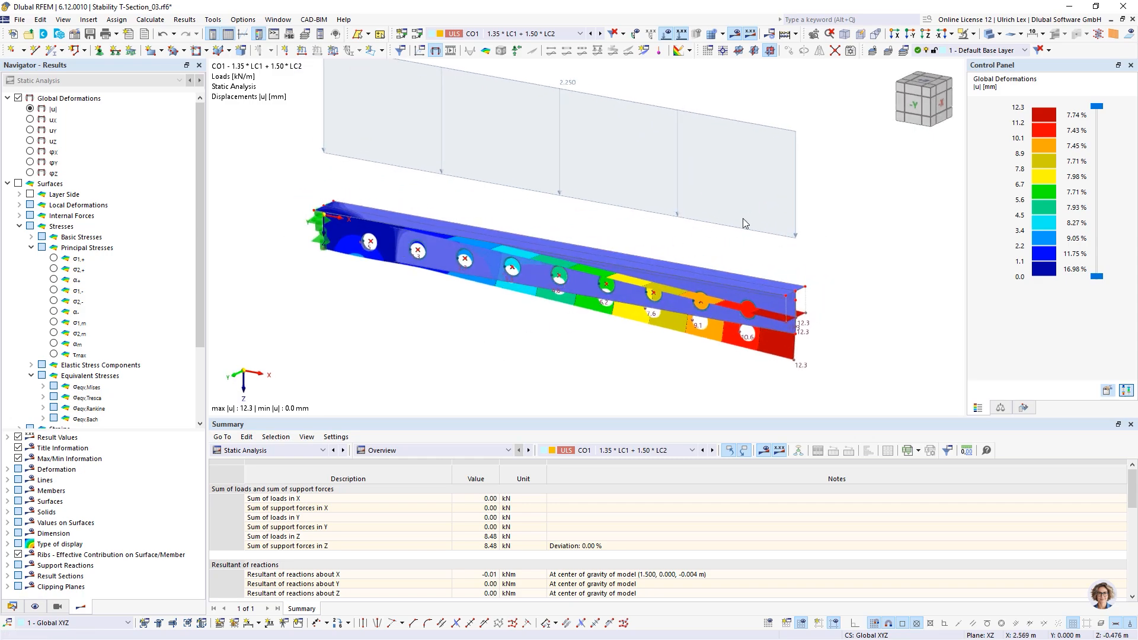
scroll(843, 248, down, 1)
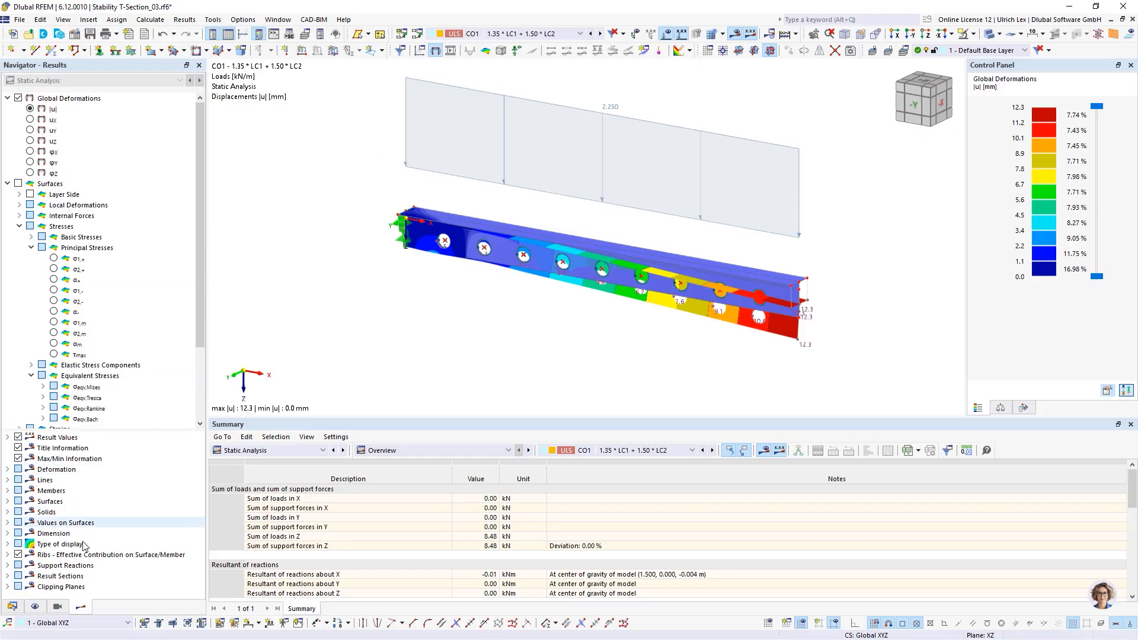
Collapse the T-section model's data tree and switch to the model Steelhall_RFEM6.rf6.
click(11, 607)
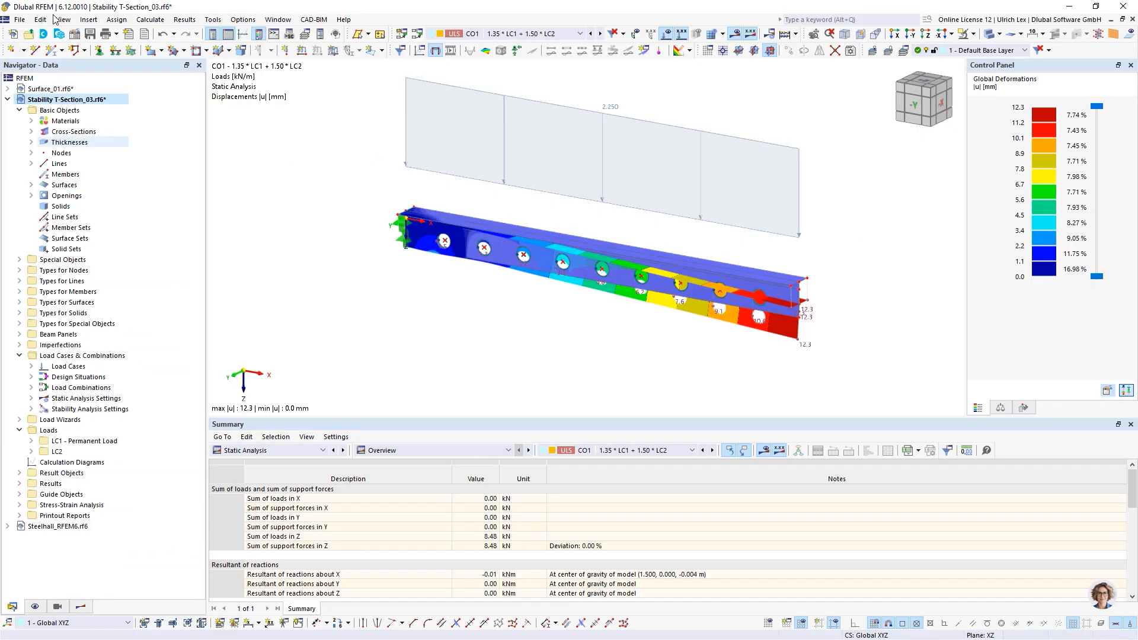
click(7, 99)
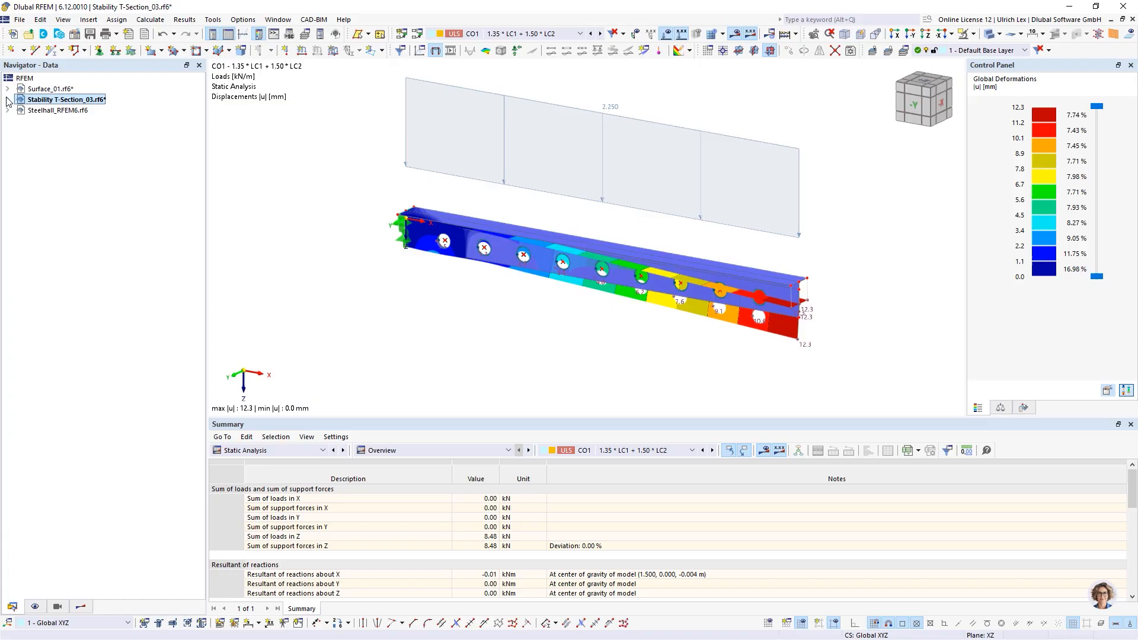
click(43, 113)
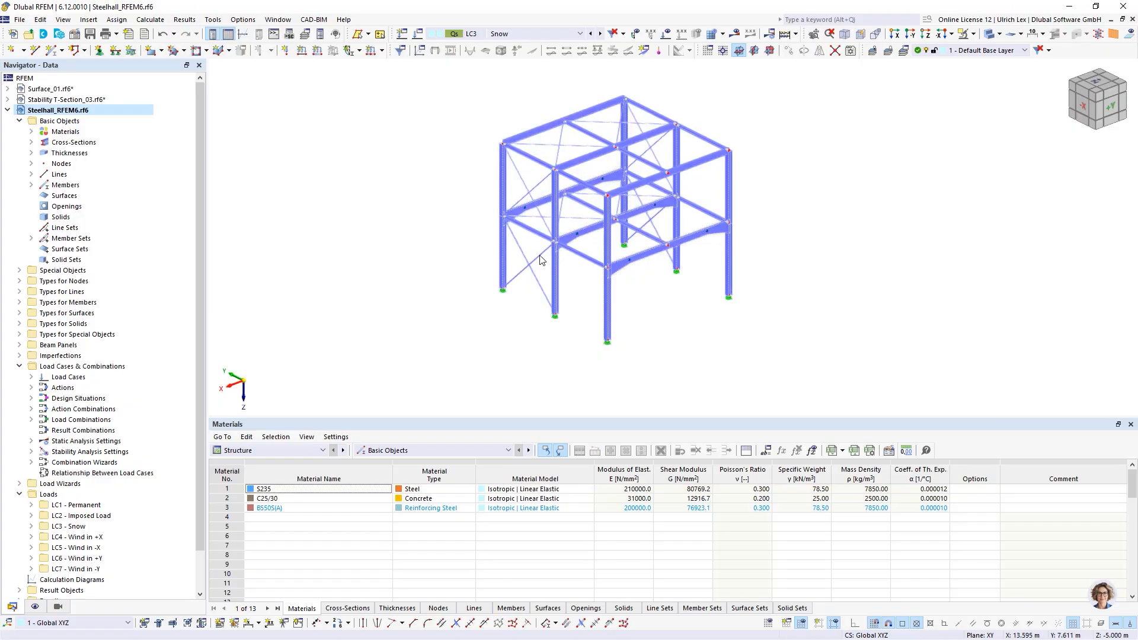
ctrl+middle_drag(523, 332, 540, 306)
Display the steel hall's loads for LC1 Permanent and LC2 Imposed Load, ending on LC1.
click(510, 34)
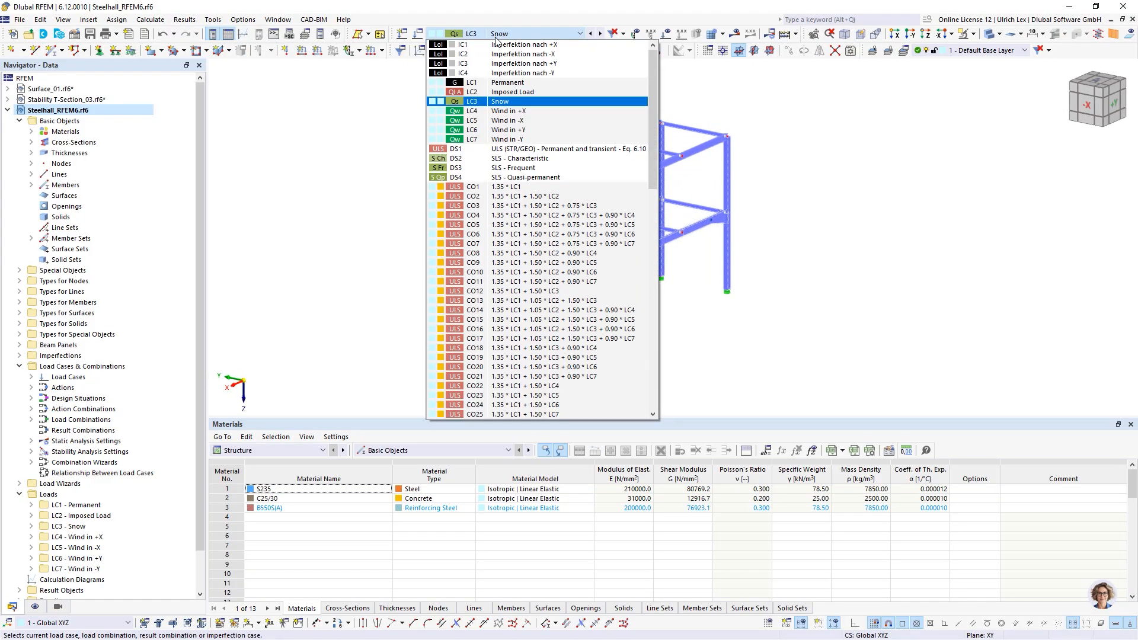
click(500, 83)
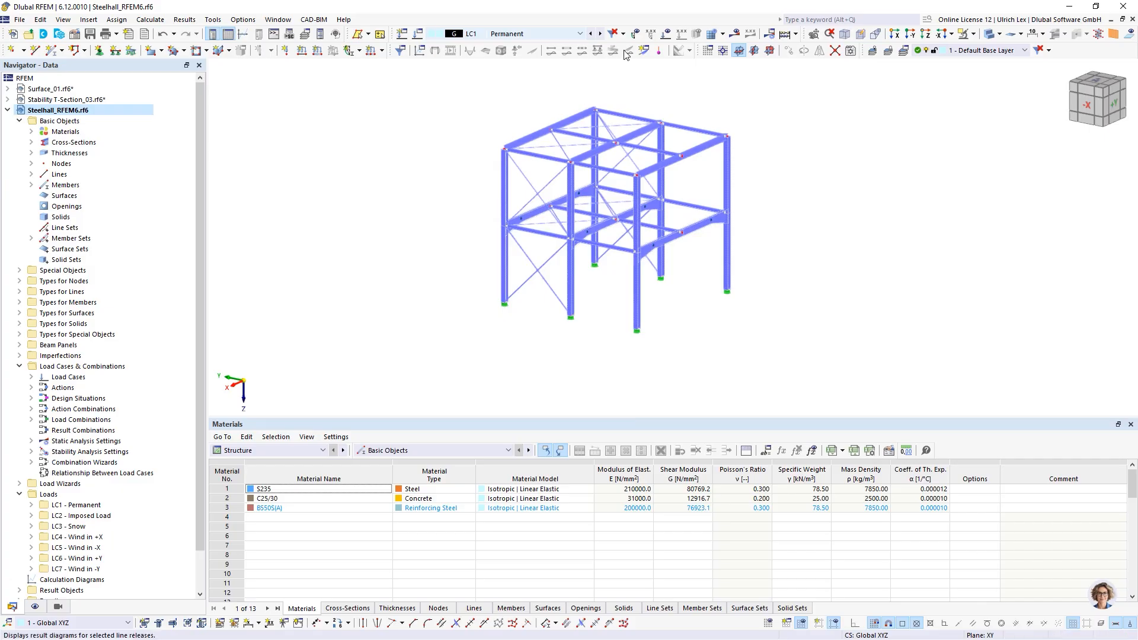
click(665, 34)
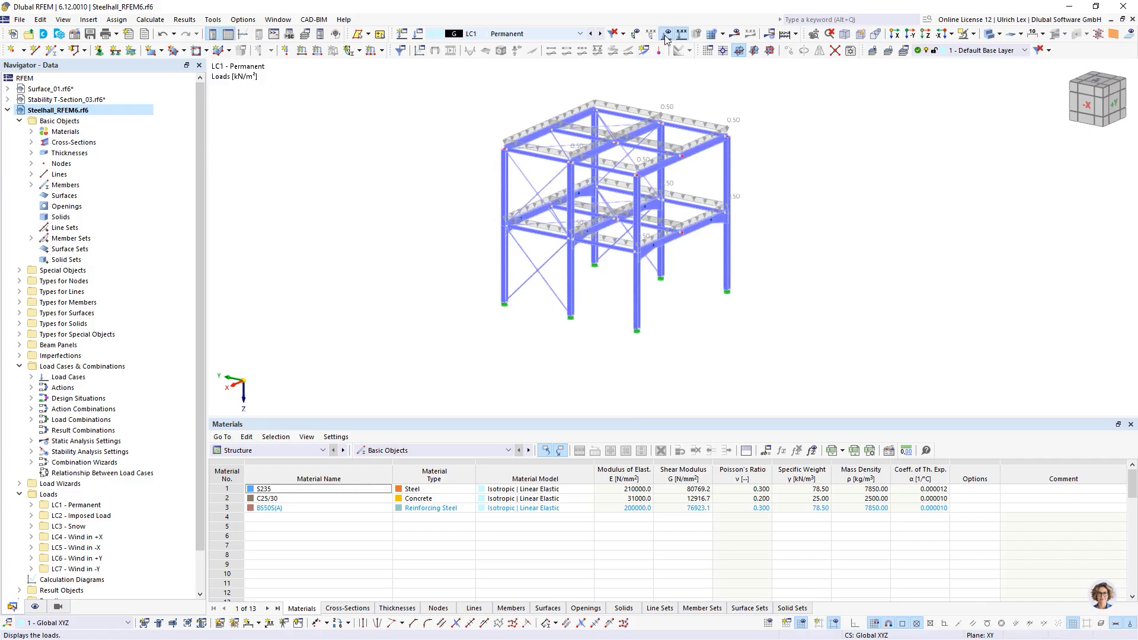
click(600, 34)
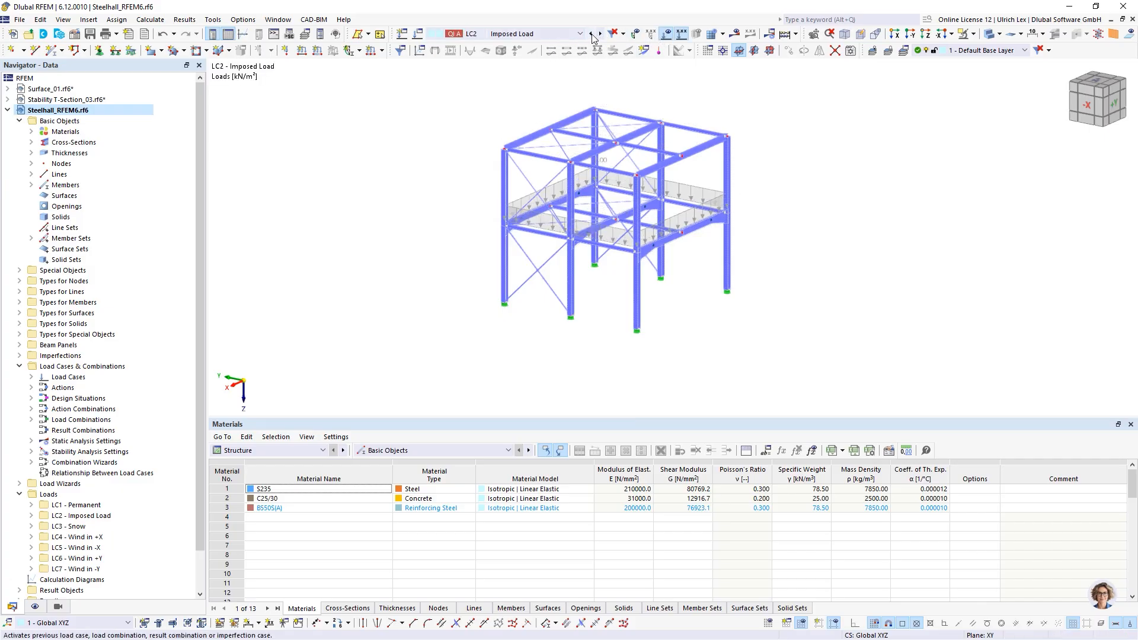
click(590, 33)
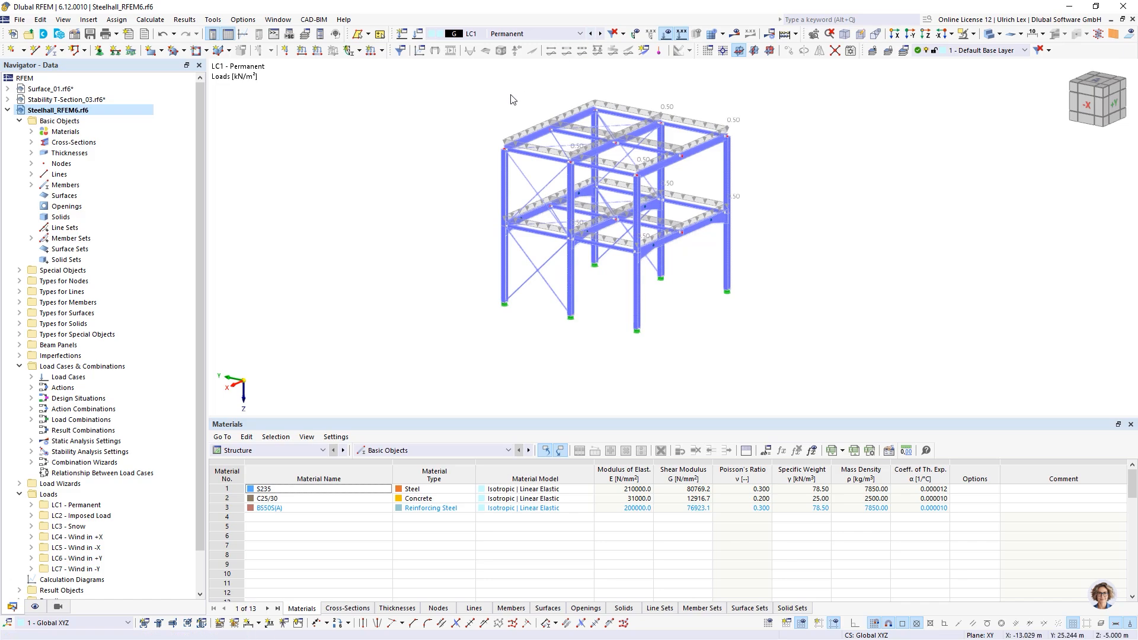
ctrl+middle_drag(772, 287, 797, 277)
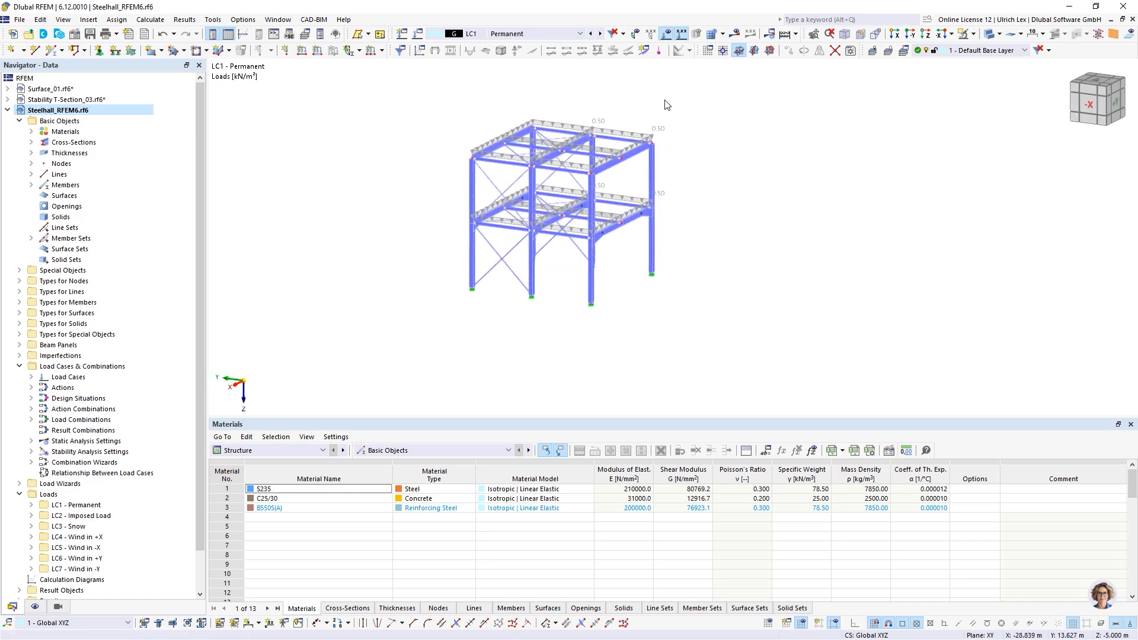
Calculate load case LC1 Permanent of the steel hall and open the calculation's errors and warnings list.
scroll(563, 91, up, 2)
scroll(600, 74, down, 1)
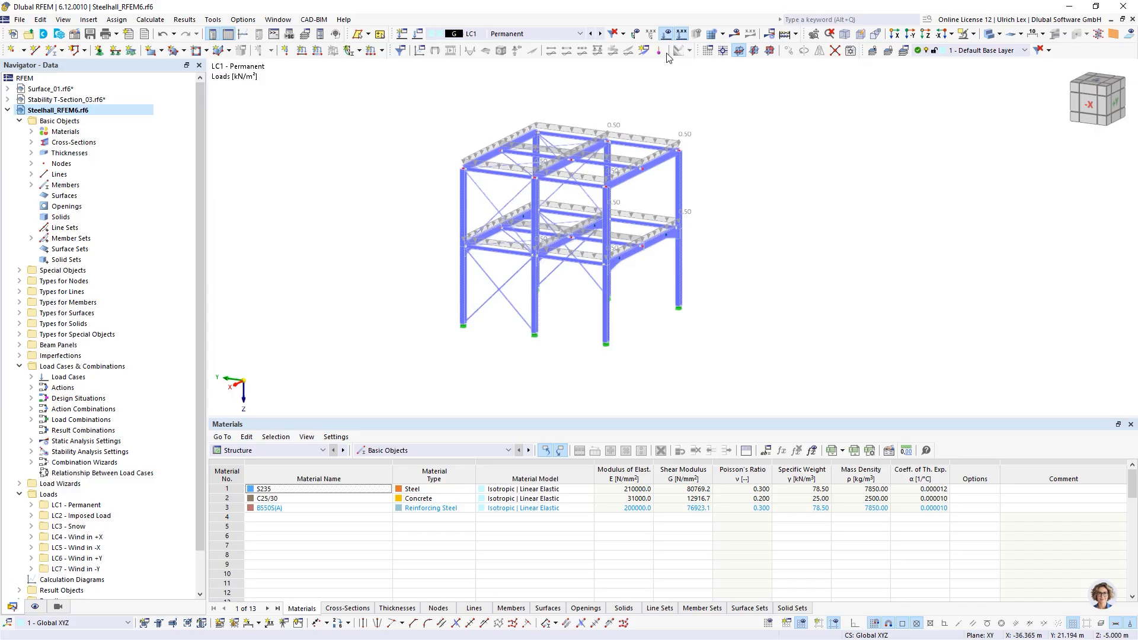
click(736, 34)
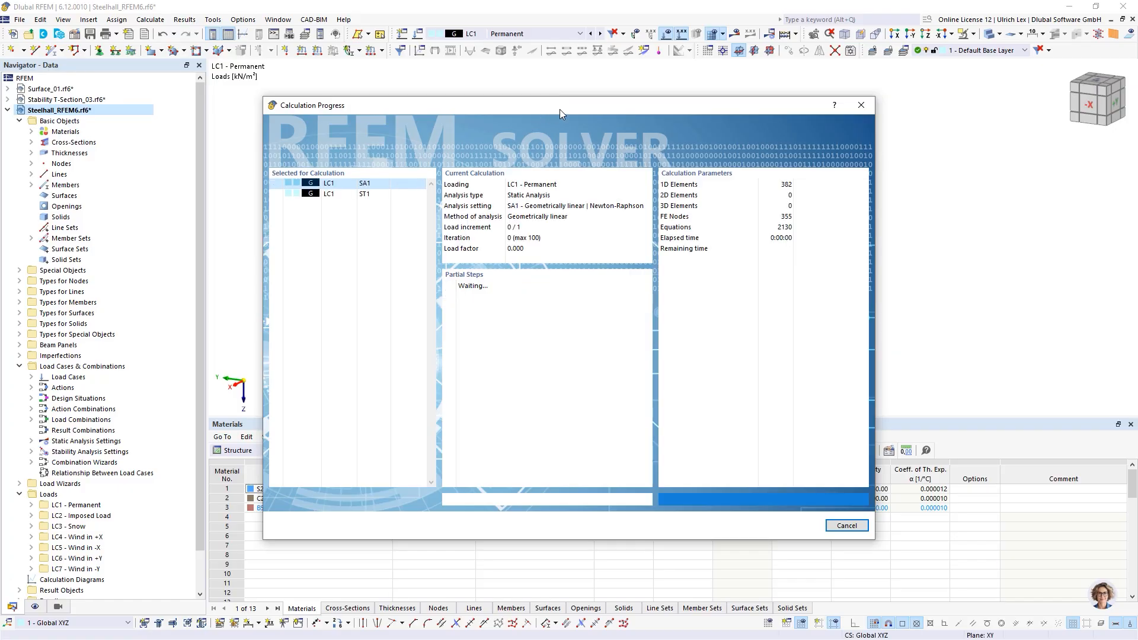
mouse_move(575, 105)
mouse_down()
mouse_move(656, 123)
mouse_move(635, 119)
mouse_move(636, 94)
mouse_move(596, 108)
mouse_up()
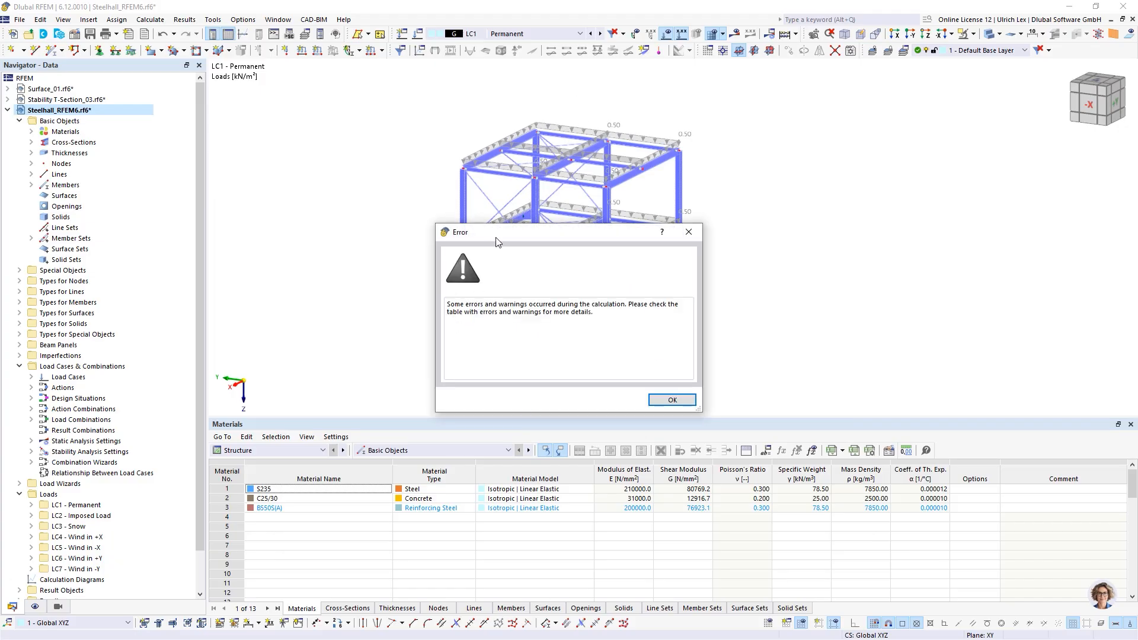
click(671, 400)
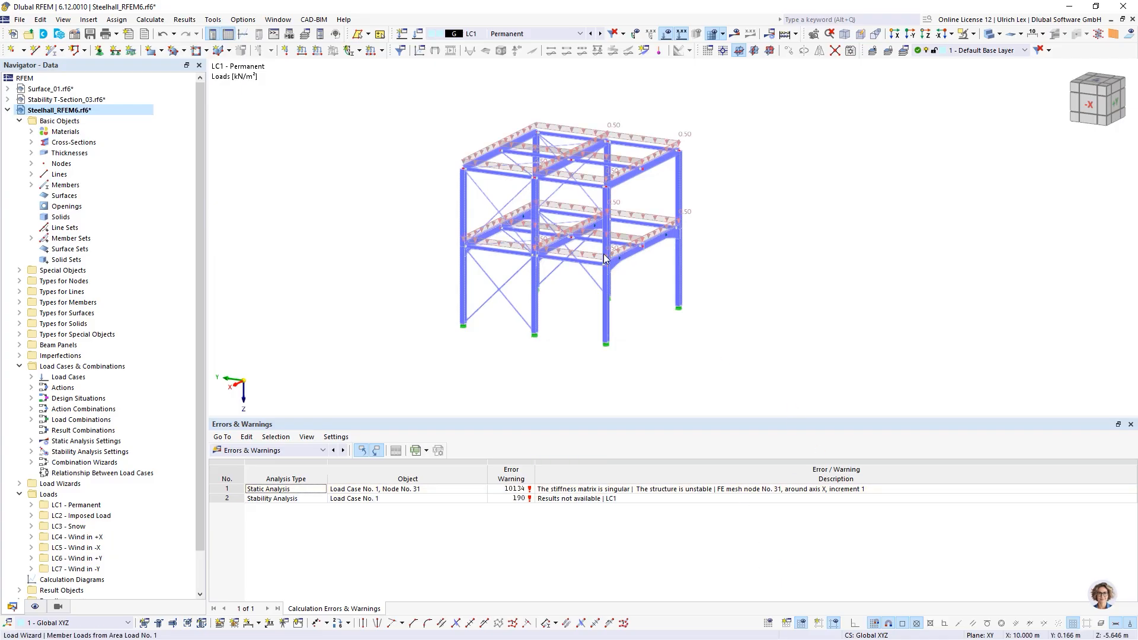
Display the steel hall as wireframe and check the hinges assigned to member 23, which ends at node 31.
scroll(603, 259, up, 5)
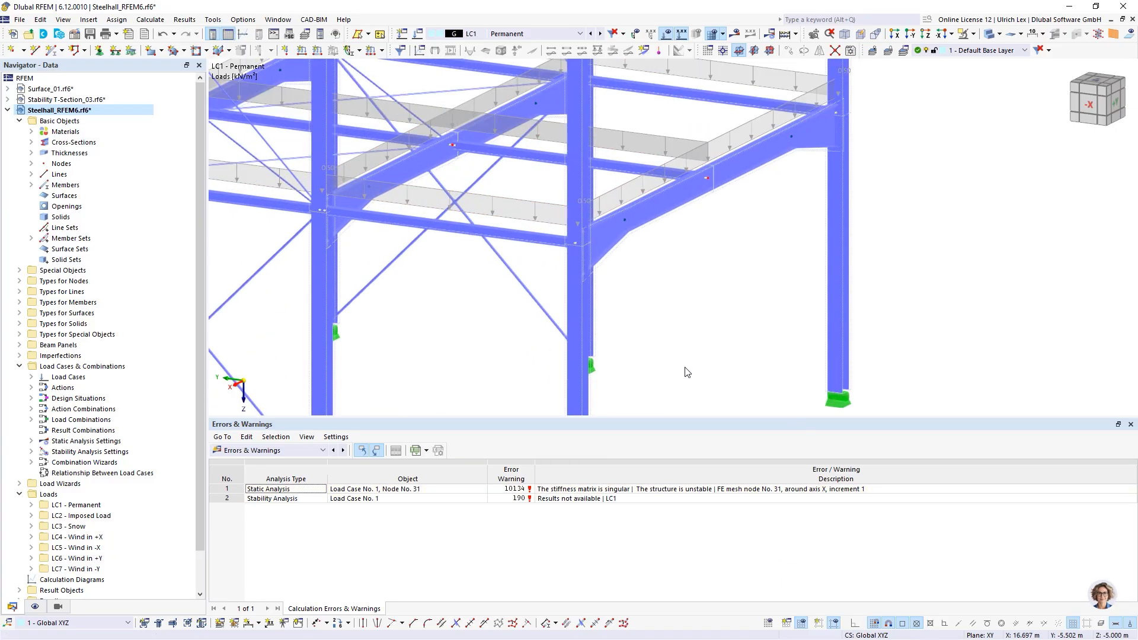
scroll(688, 371, down, 2)
click(989, 35)
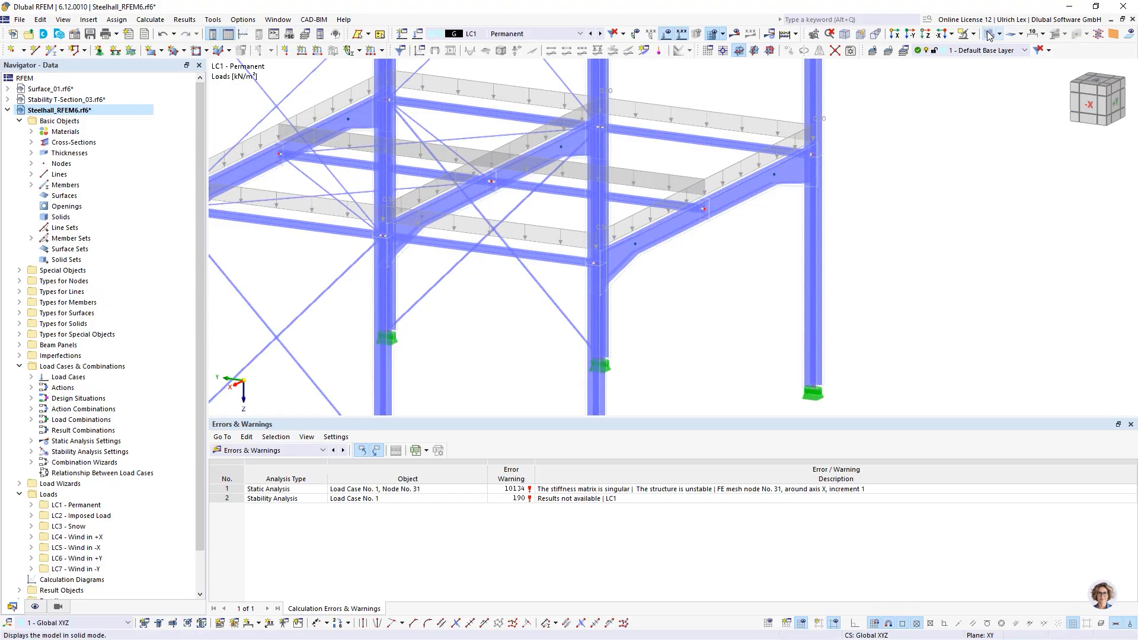
click(989, 34)
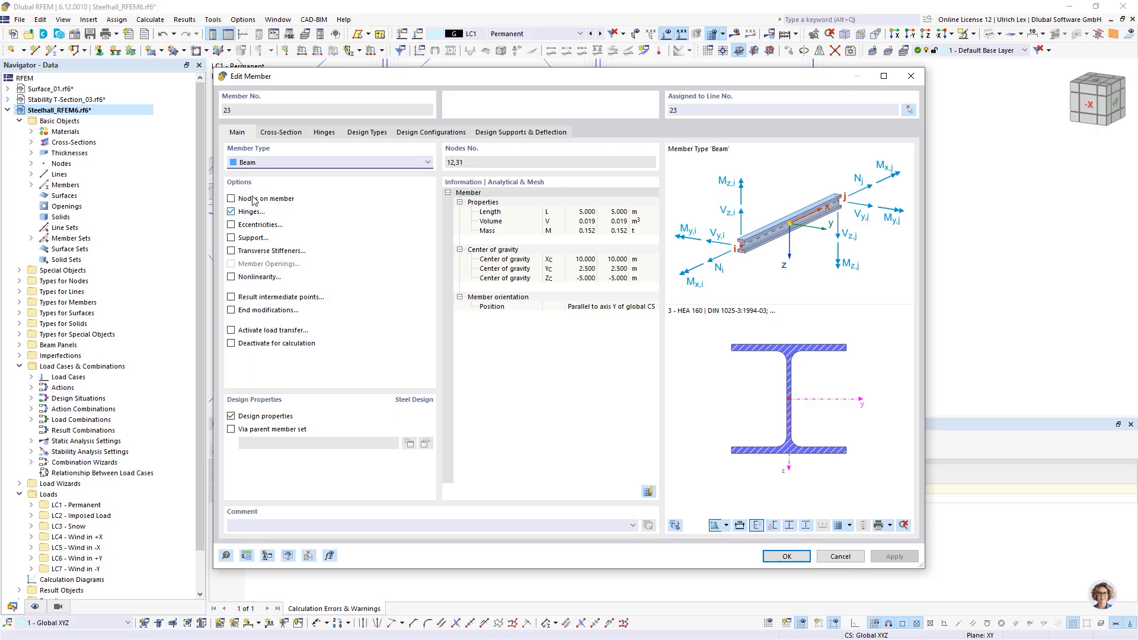
click(328, 132)
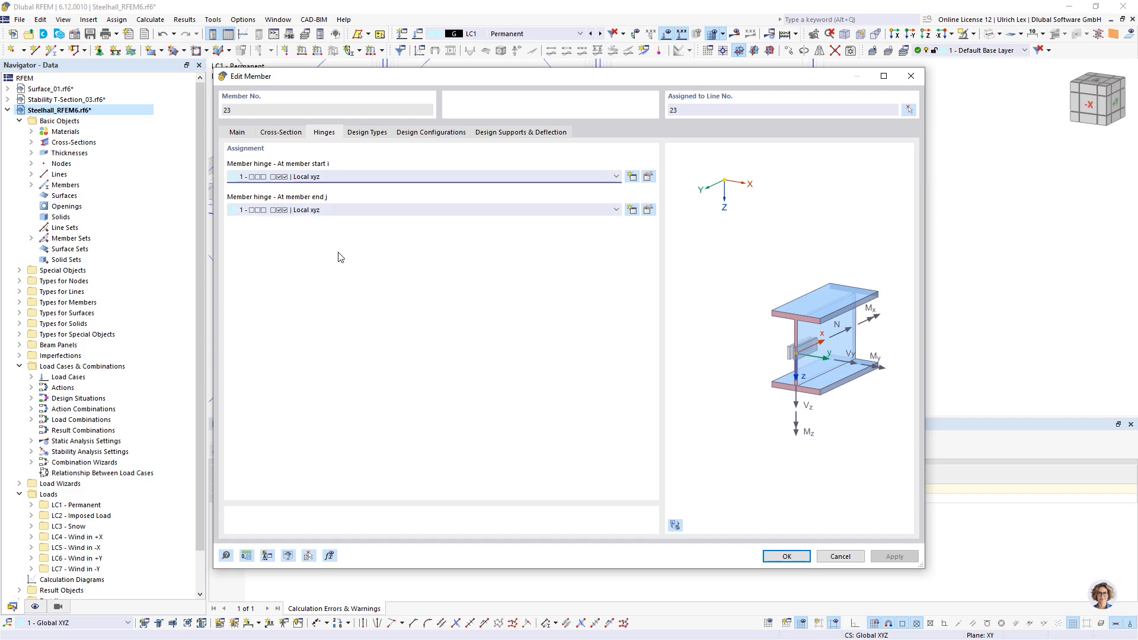
click(836, 556)
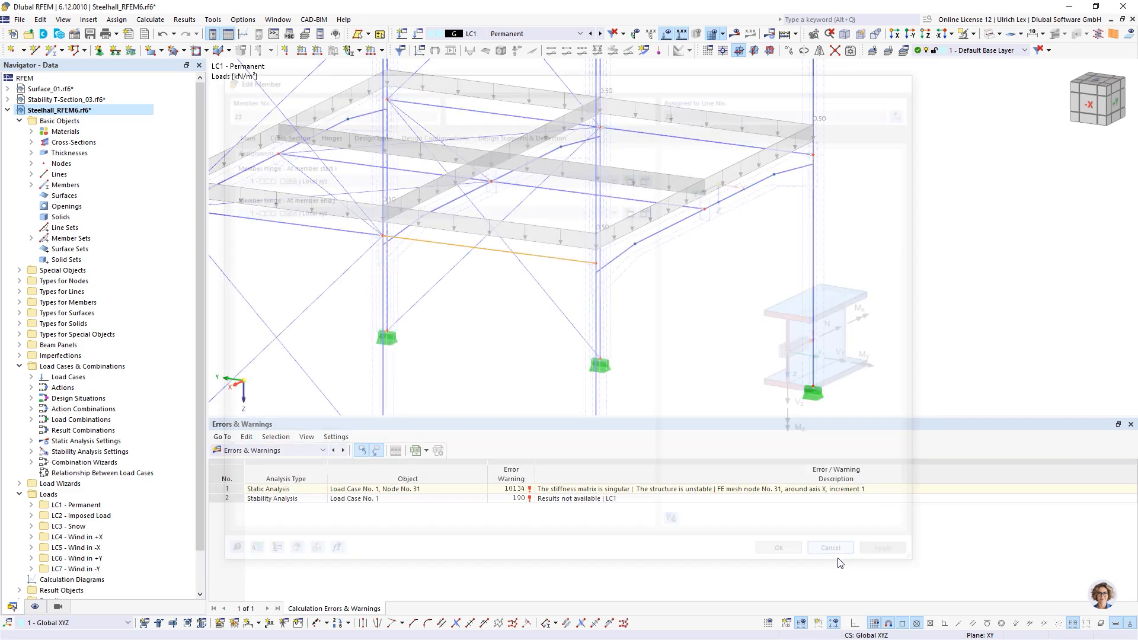
scroll(874, 315, down, 5)
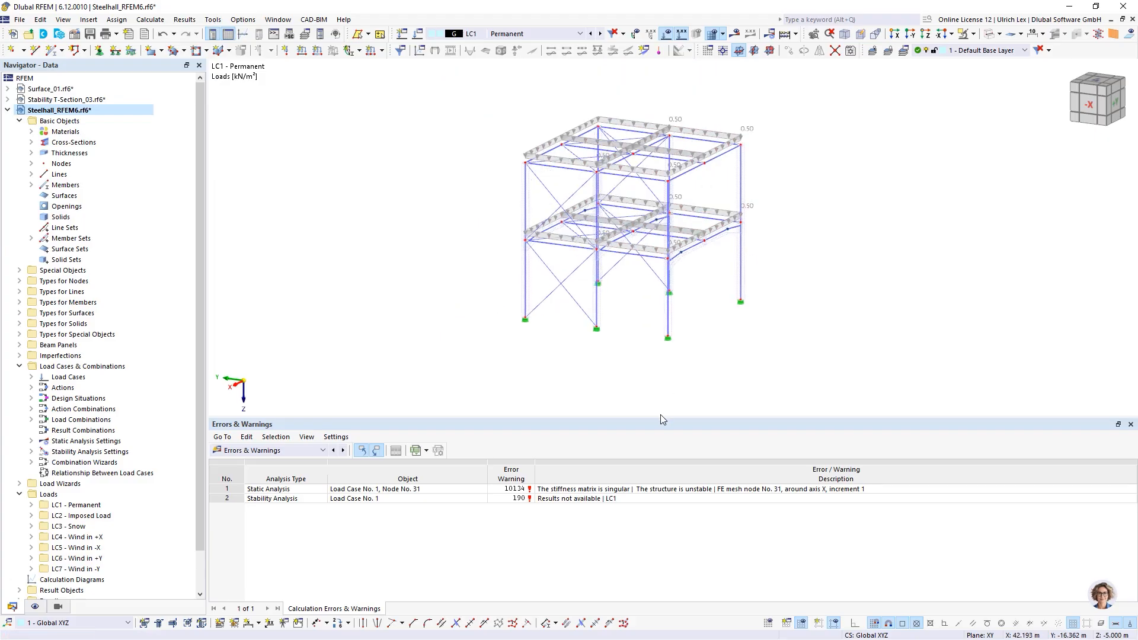
Activate the calculation without loading for instability check by mode shape in LC1's stability settings ST1 and calculate the load case.
click(417, 34)
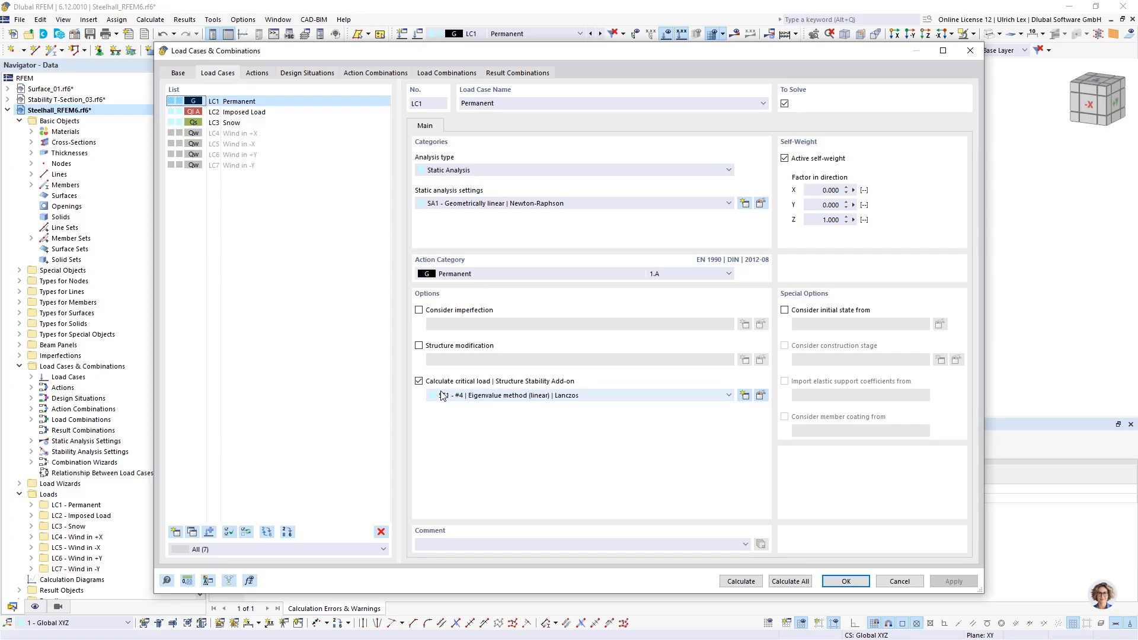
click(761, 395)
drag(495, 121, 457, 96)
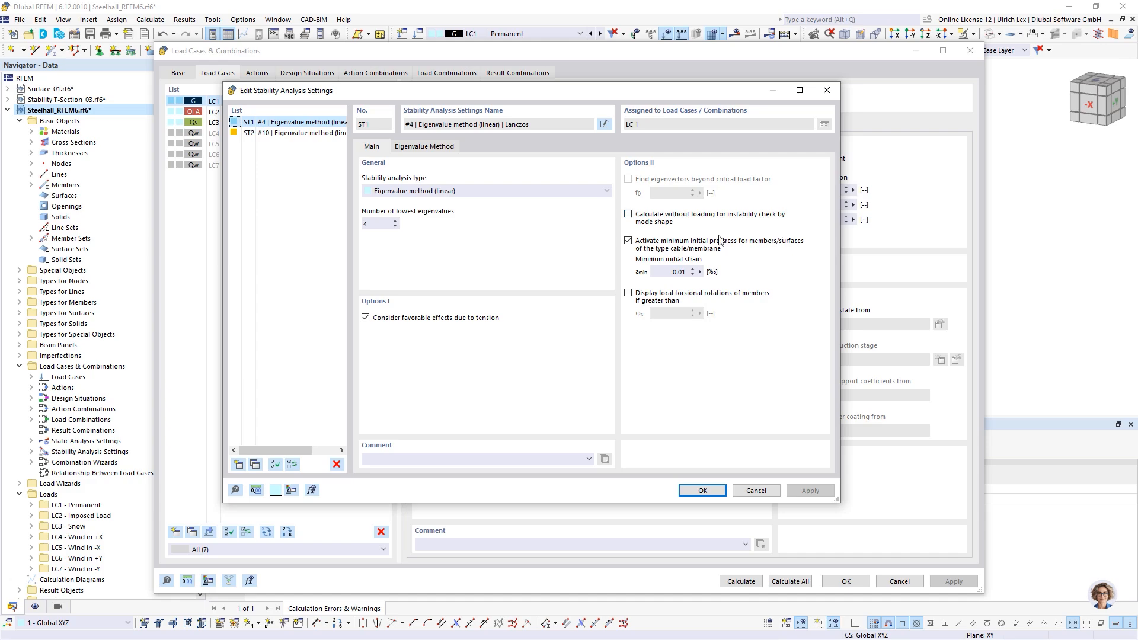
click(628, 214)
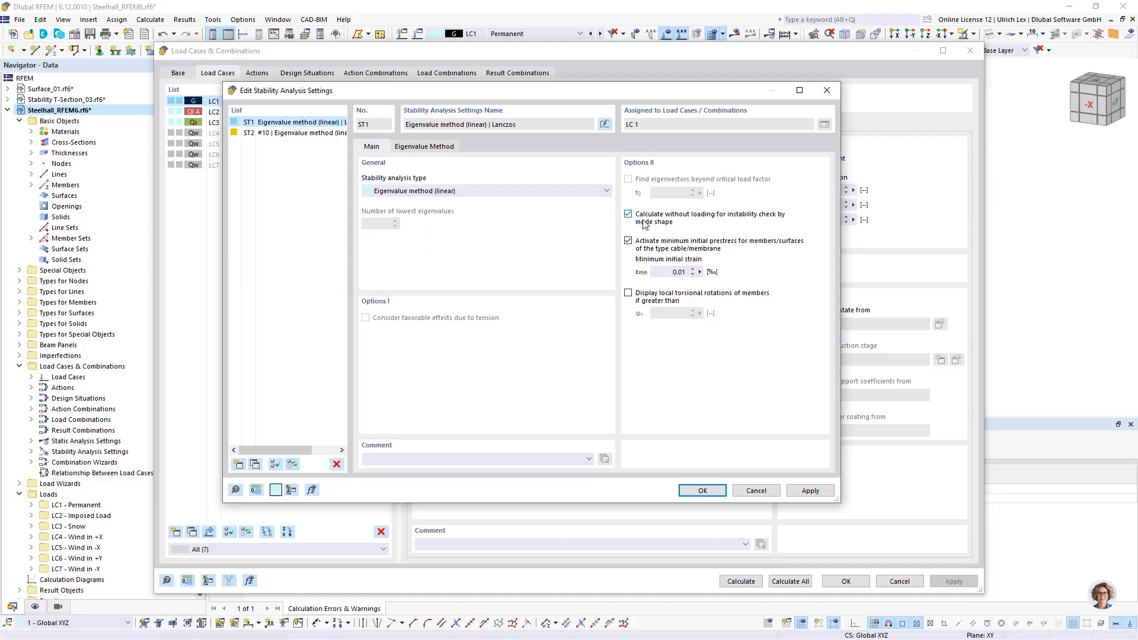
click(701, 490)
click(737, 577)
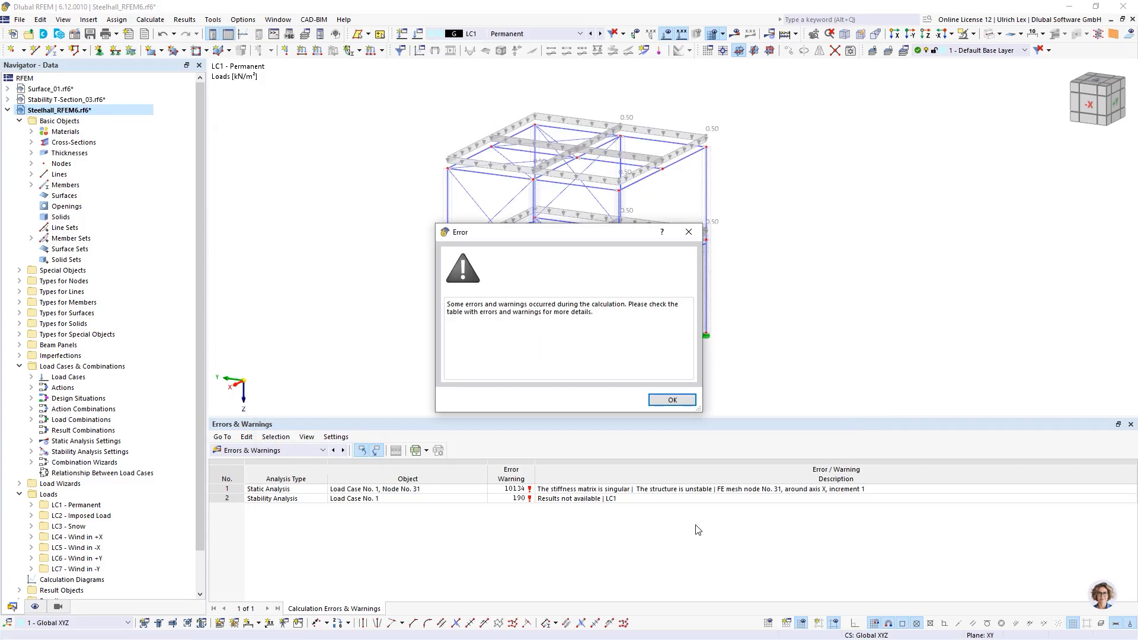
click(659, 402)
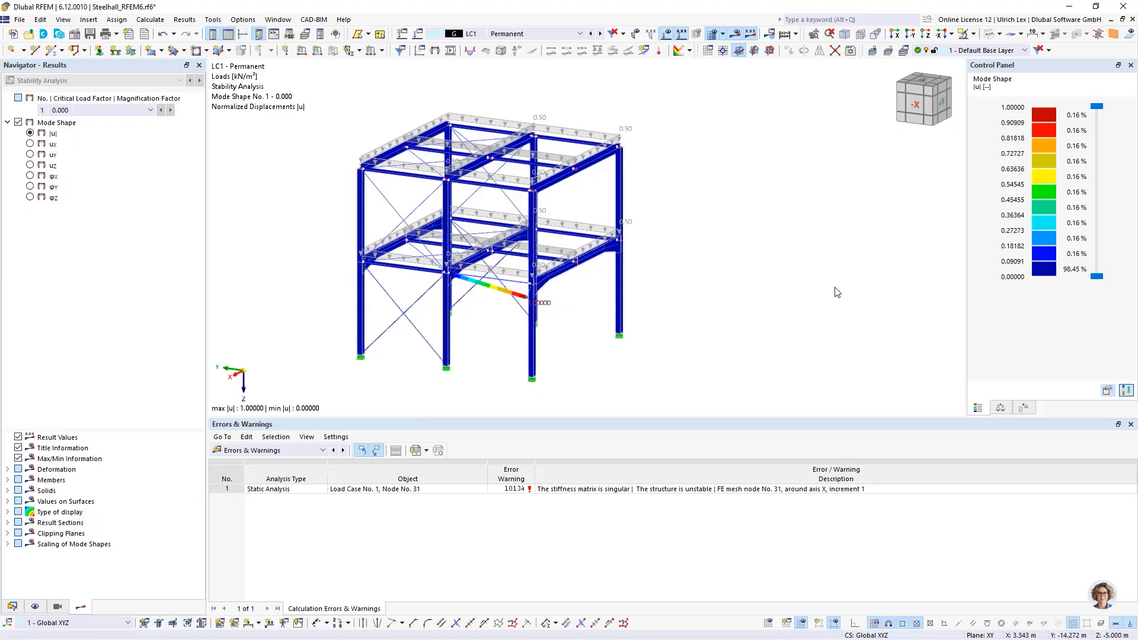
Hide the loads and examine mode shape 1 at the displaced end of the lower-storey edge beam near the corner column.
scroll(815, 295, down, 2)
ctrl+middle_drag(721, 363, 714, 355)
scroll(714, 356, down, 1)
scroll(640, 323, up, 4)
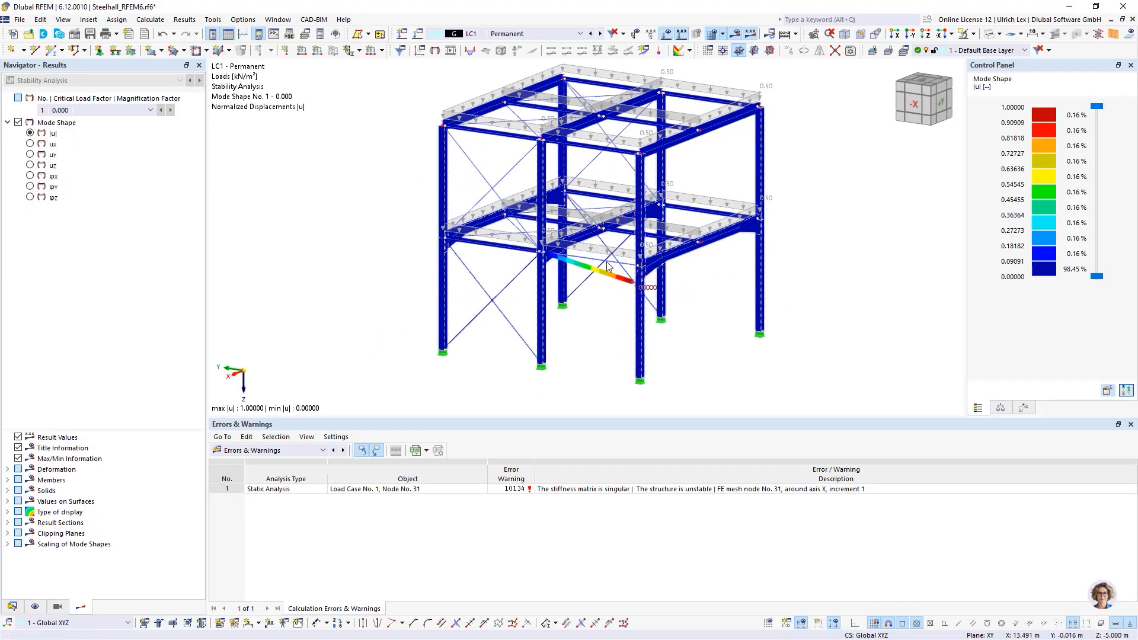
scroll(853, 136, up, 1)
scroll(788, 157, down, 1)
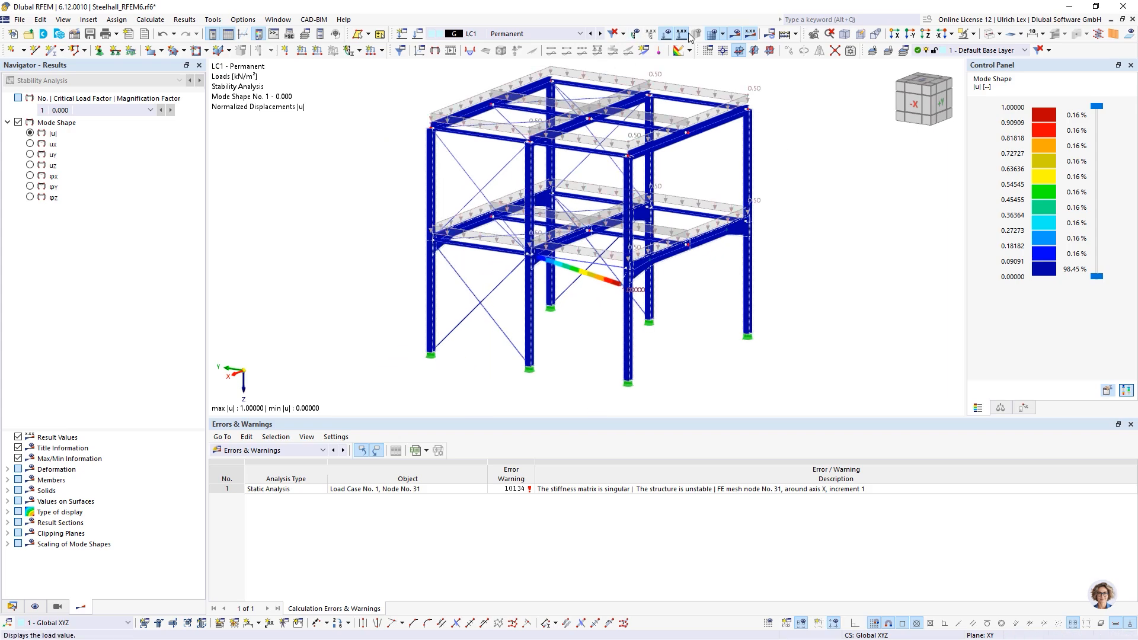
click(666, 34)
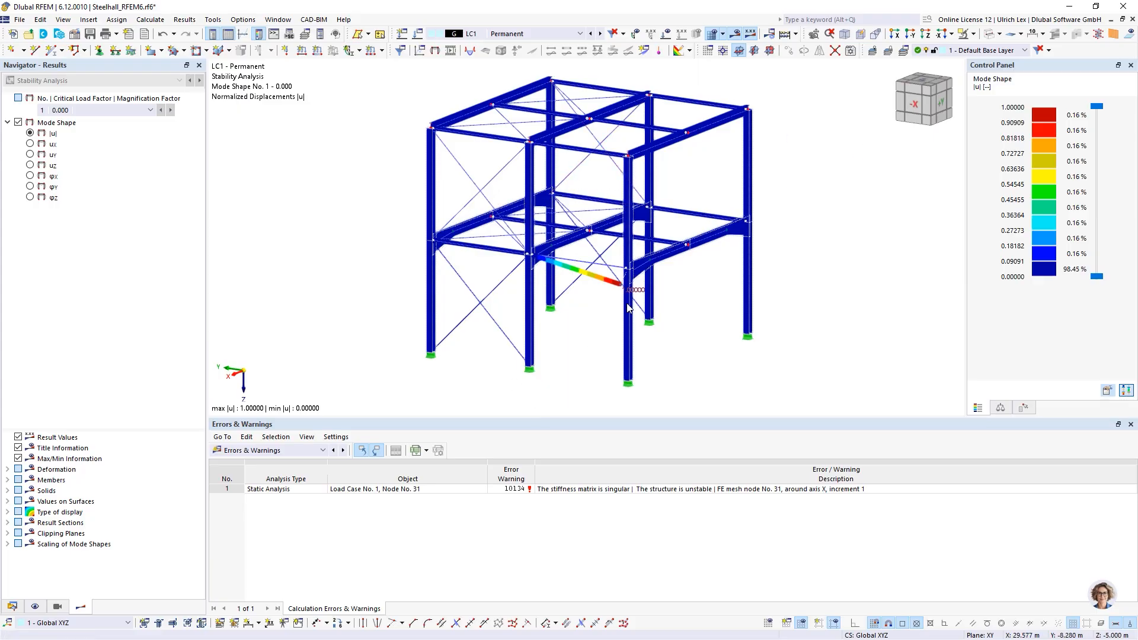
scroll(627, 307, up, 5)
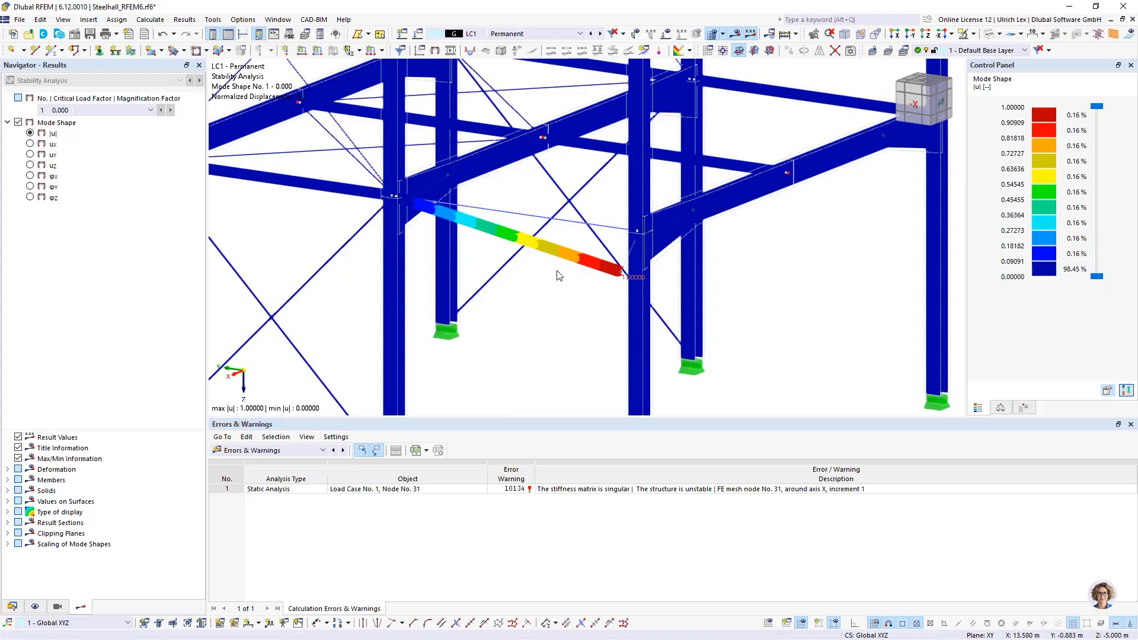
scroll(428, 165, down, 1)
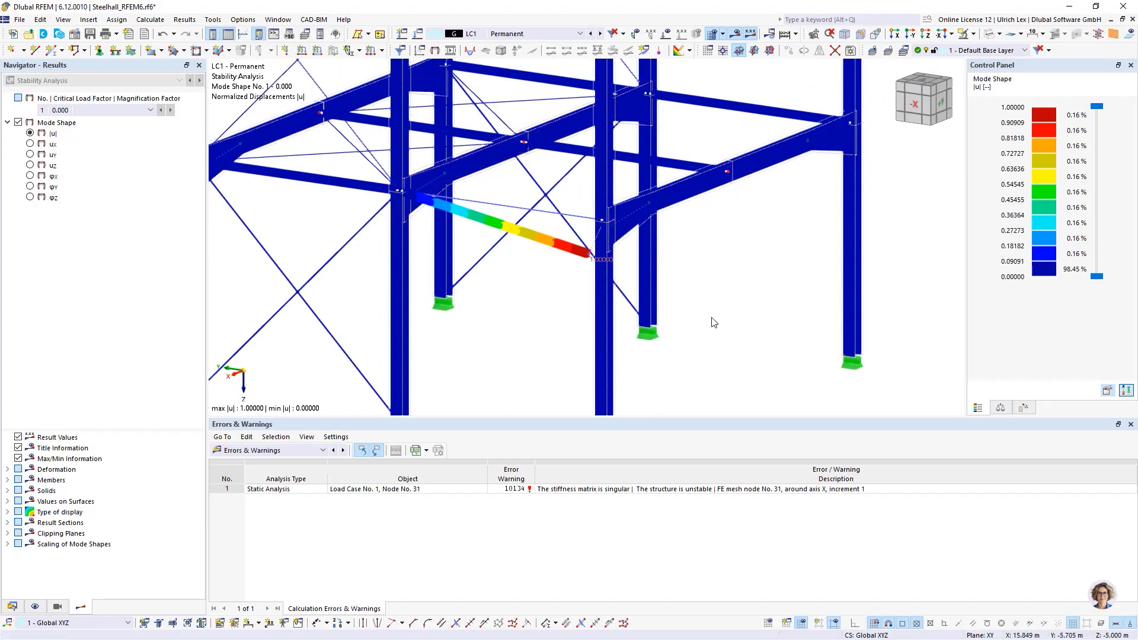
ctrl+middle_drag(787, 261, 774, 292)
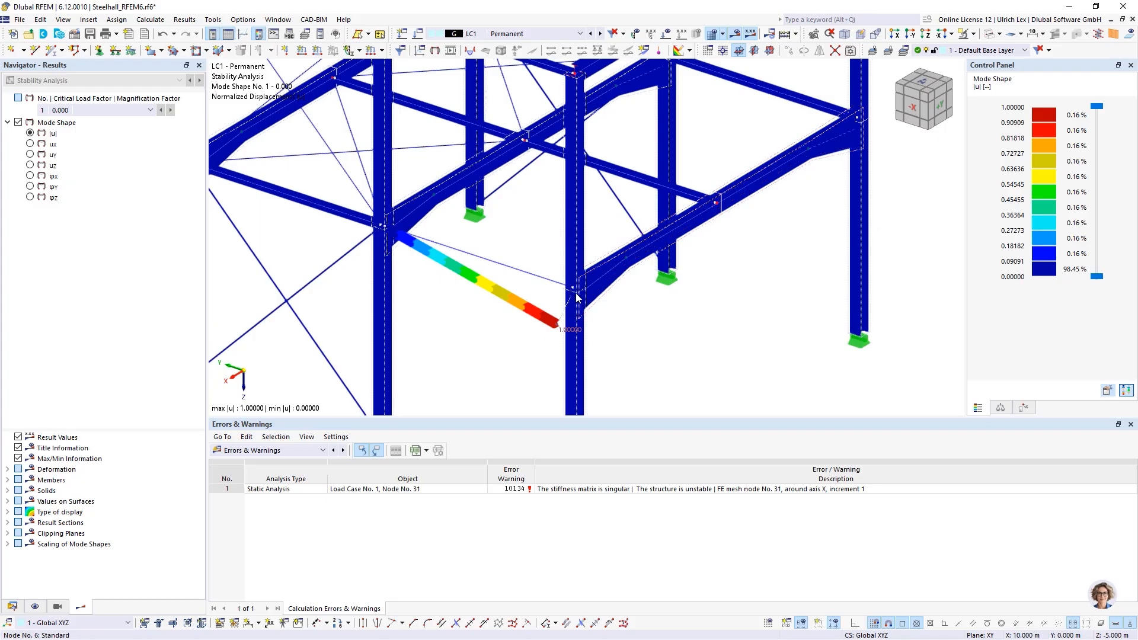
scroll(596, 361, up, 1)
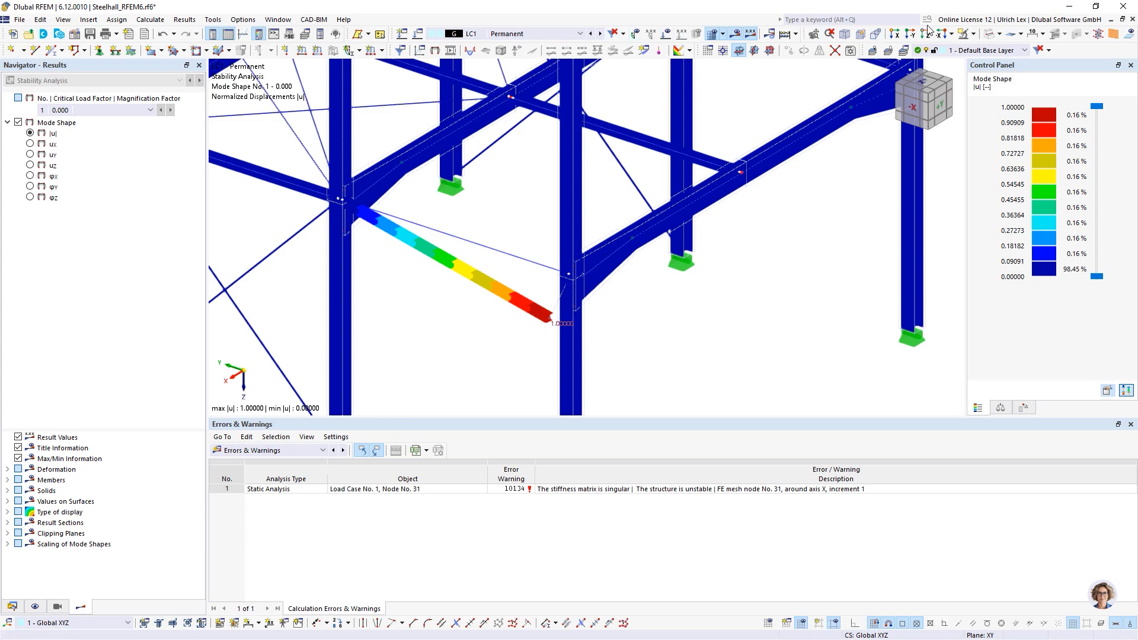
Hide the results and check the coordinates of node 31 at the edge beam's end beside the corner column.
click(735, 36)
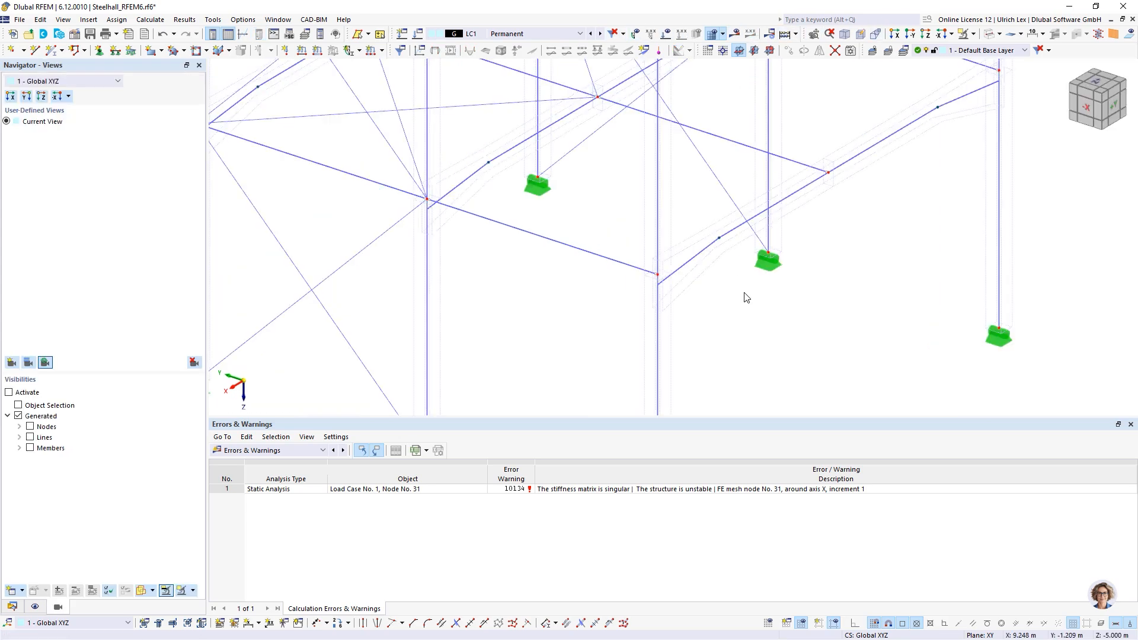
scroll(681, 278, up, 5)
scroll(551, 171, up, 5)
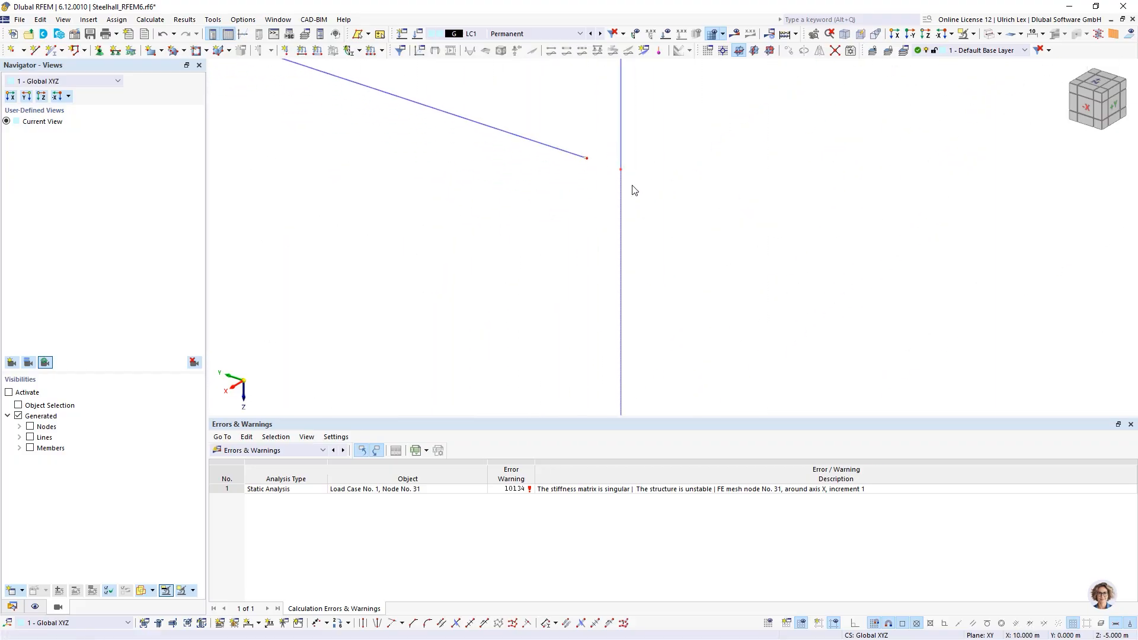
double_click(588, 160)
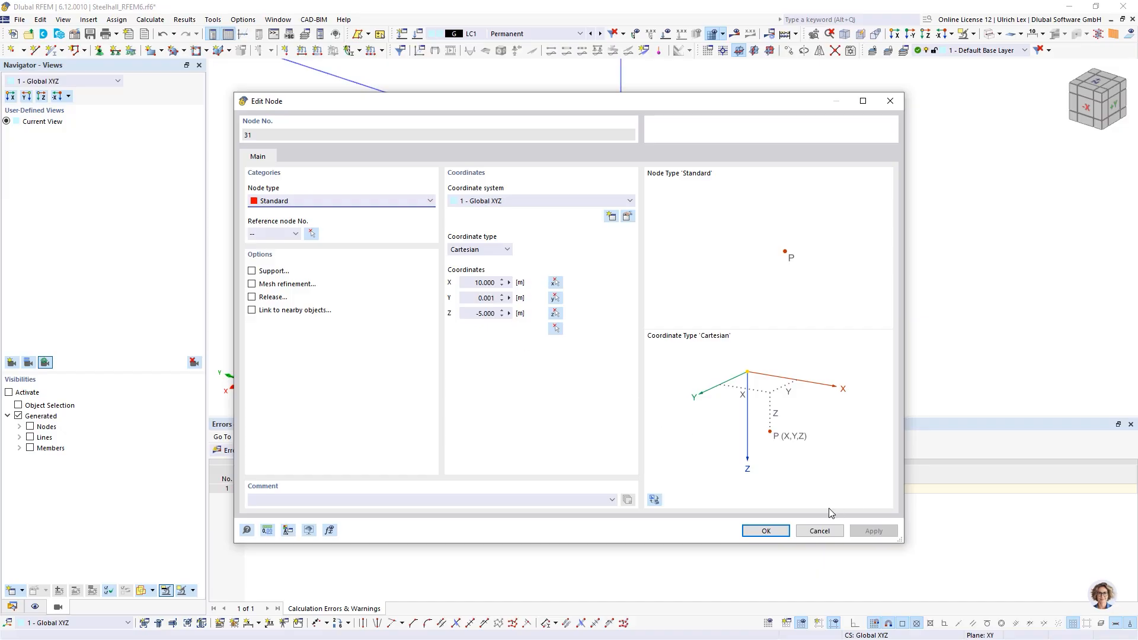
click(806, 530)
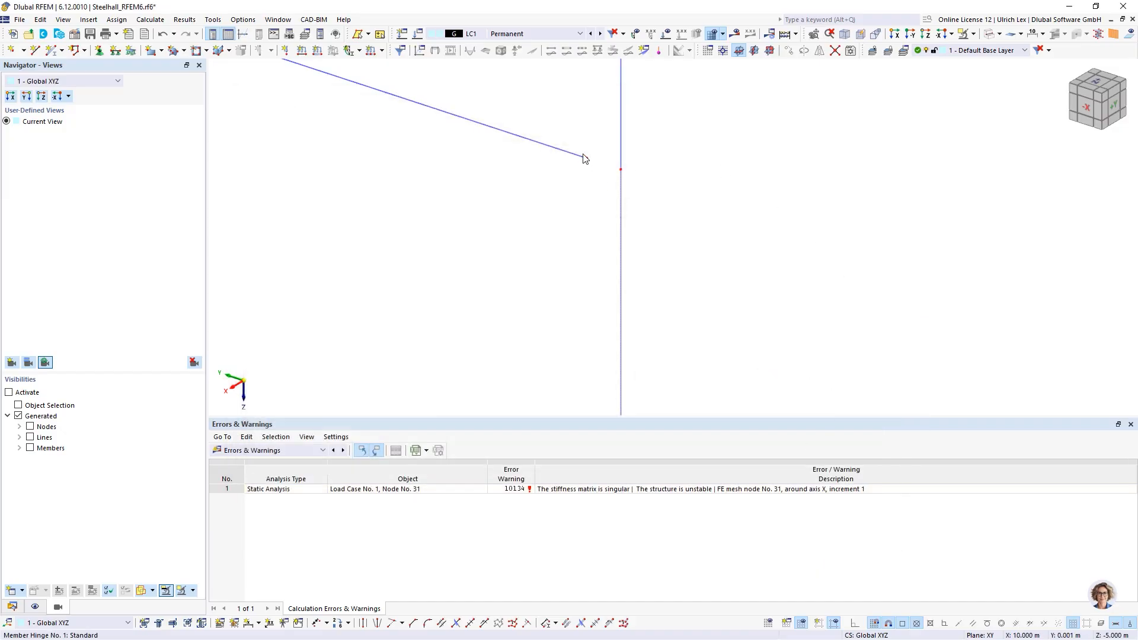
Move node 31 at the edge beam's end onto the adjacent node of the corner column to connect the members.
click(621, 170)
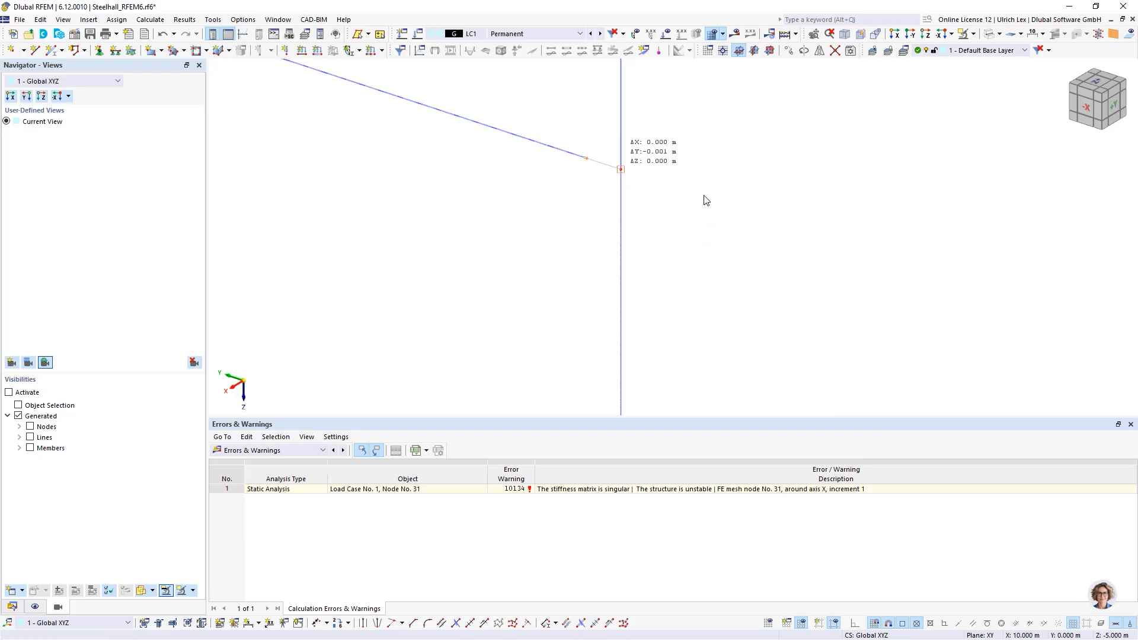
key(Escape)
scroll(681, 164, down, 5)
scroll(621, 160, down, 5)
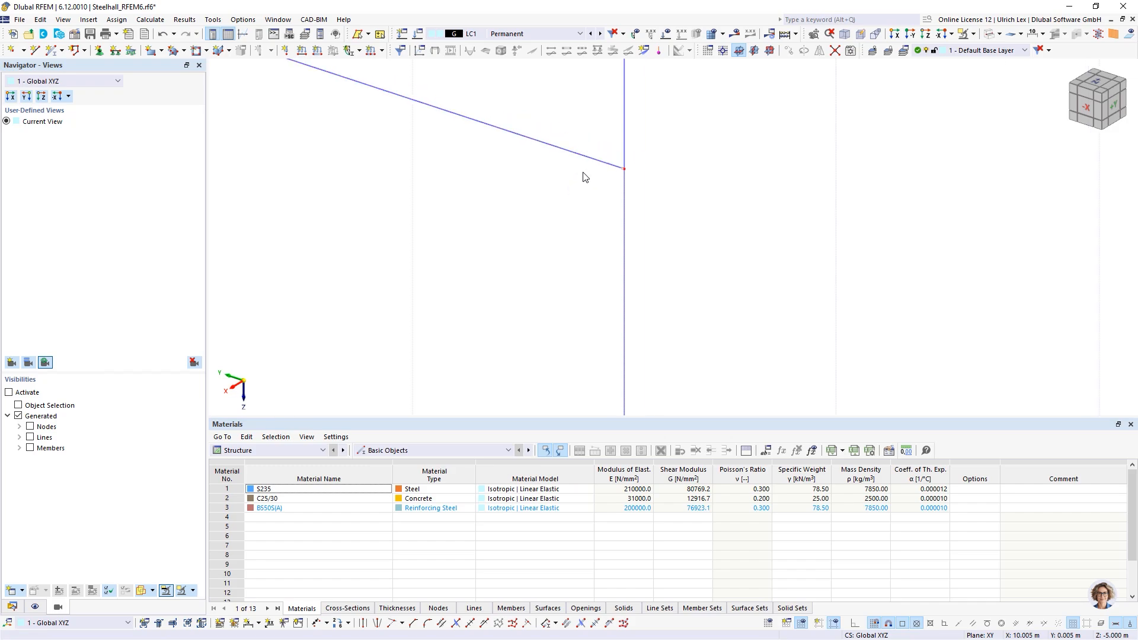
scroll(620, 240, down, 8)
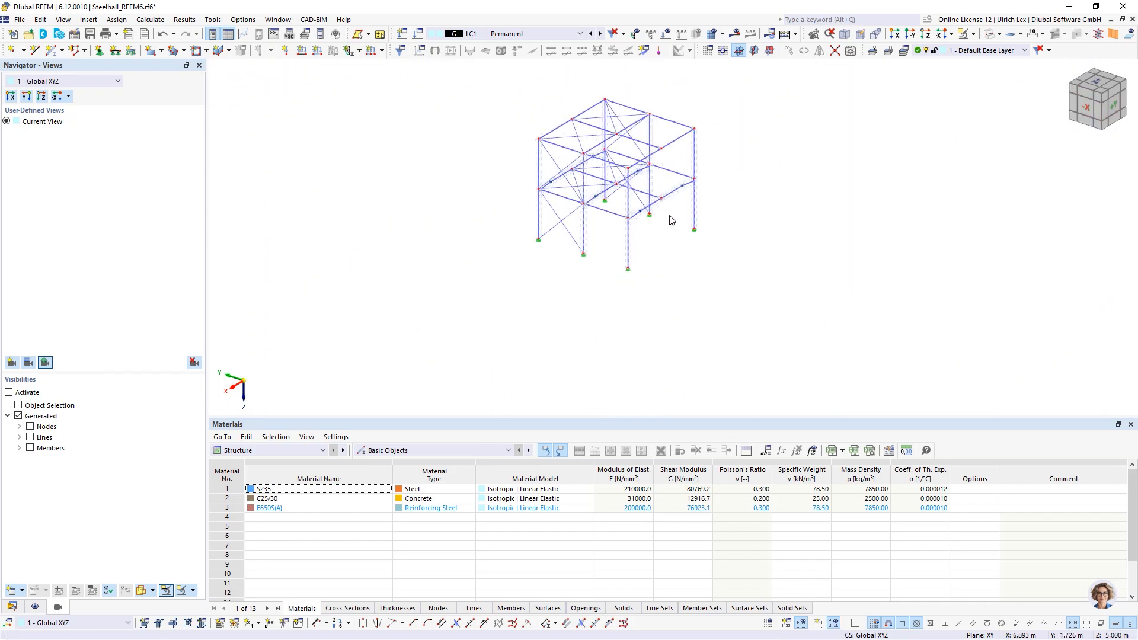
ctrl+middle_drag(759, 239, 744, 224)
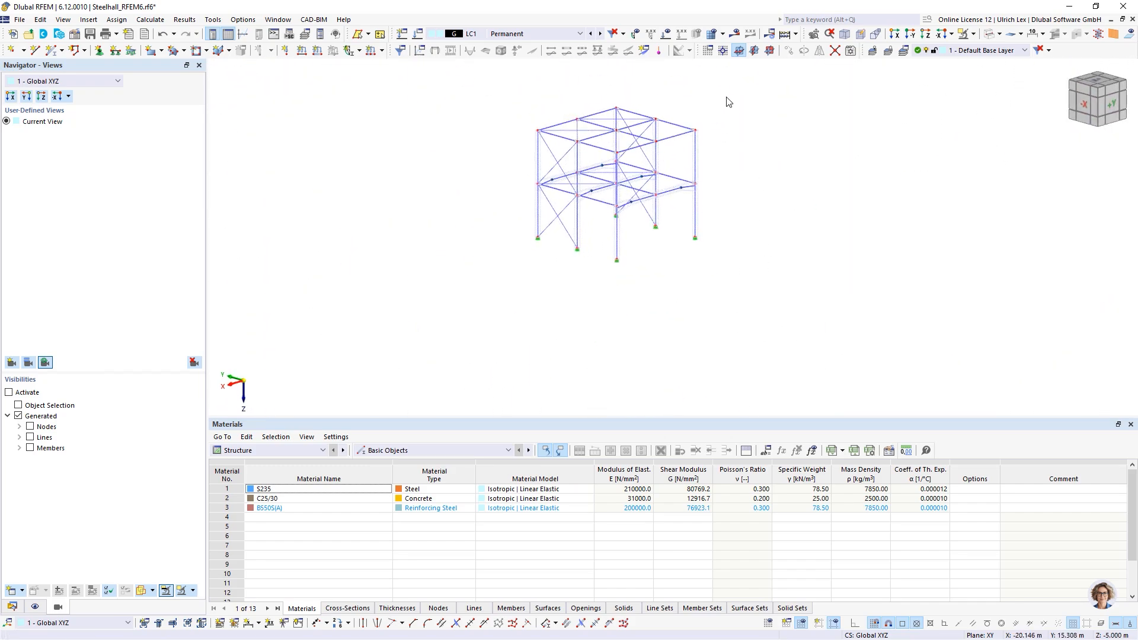
scroll(722, 110, up, 3)
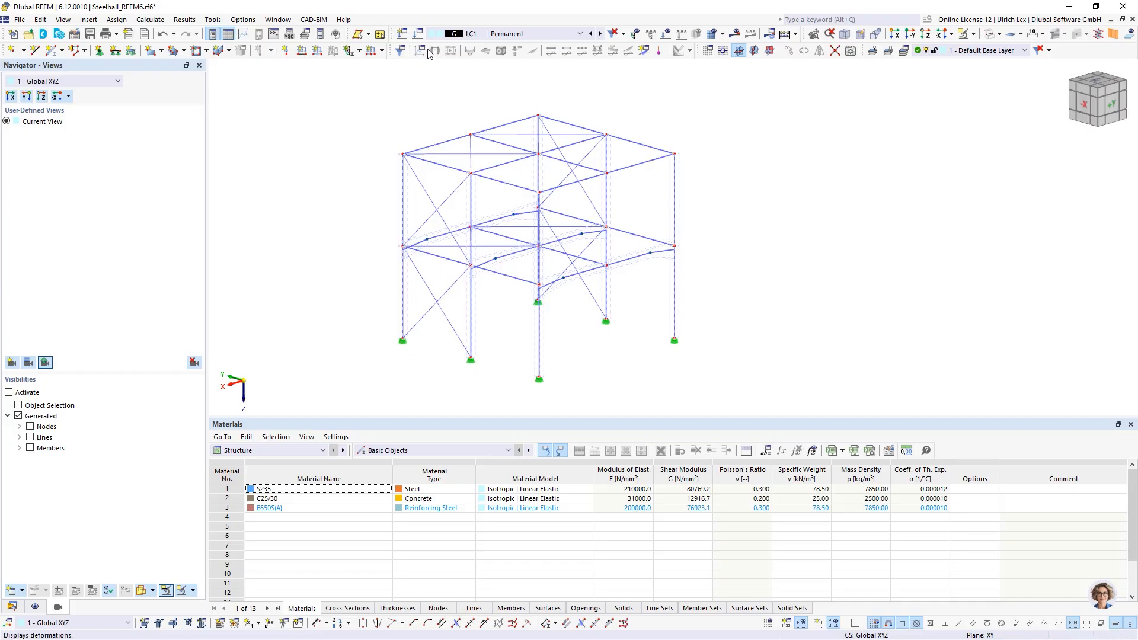
In LC1's stability analysis settings ST1, deactivate the calculation without loading for instability check and set the number of lowest eigenvalues to 10.
click(417, 34)
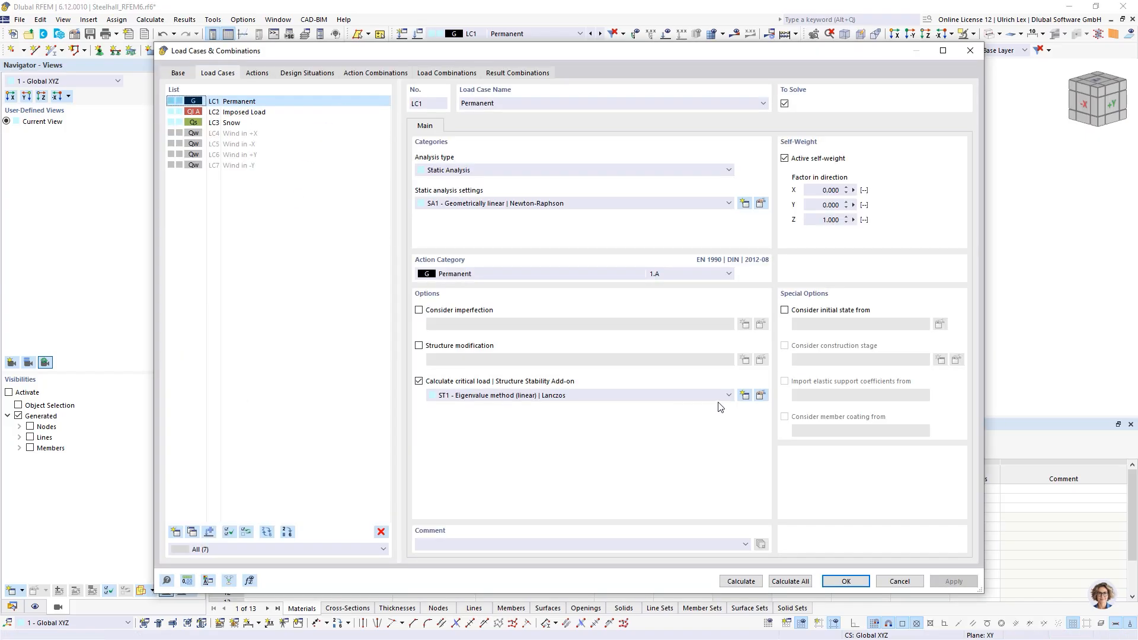
click(760, 395)
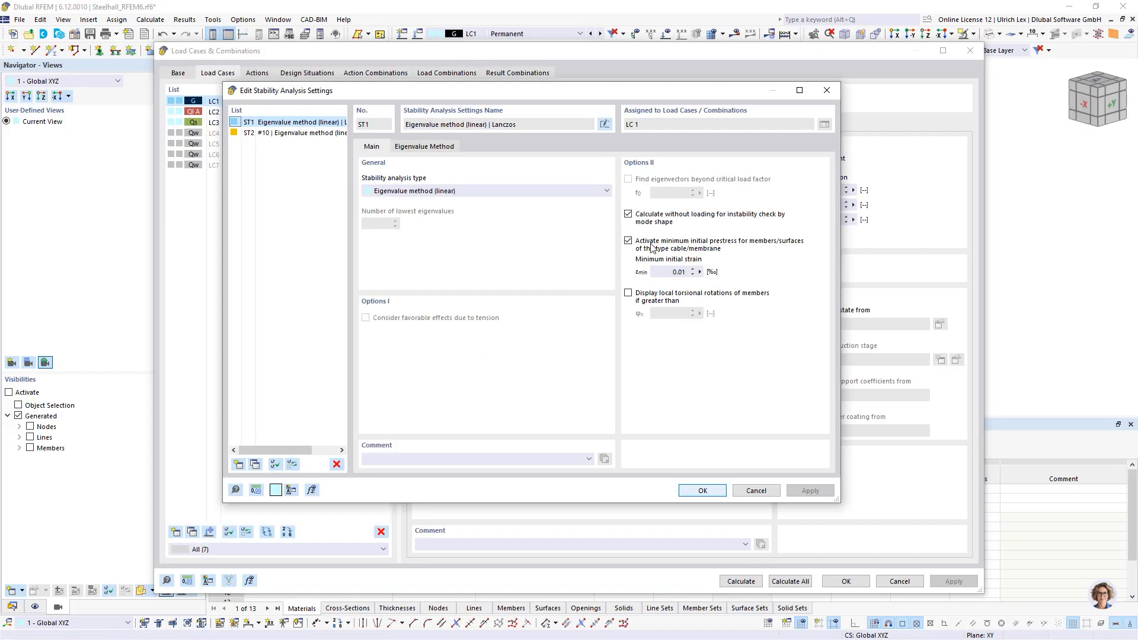
click(628, 214)
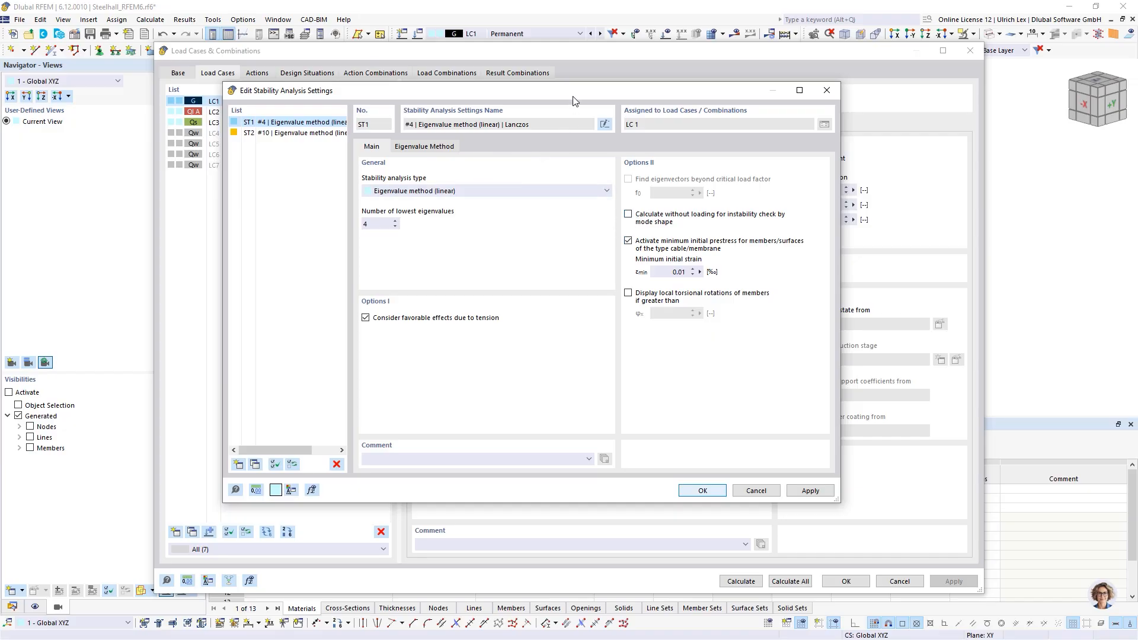
drag(602, 84, 665, 113)
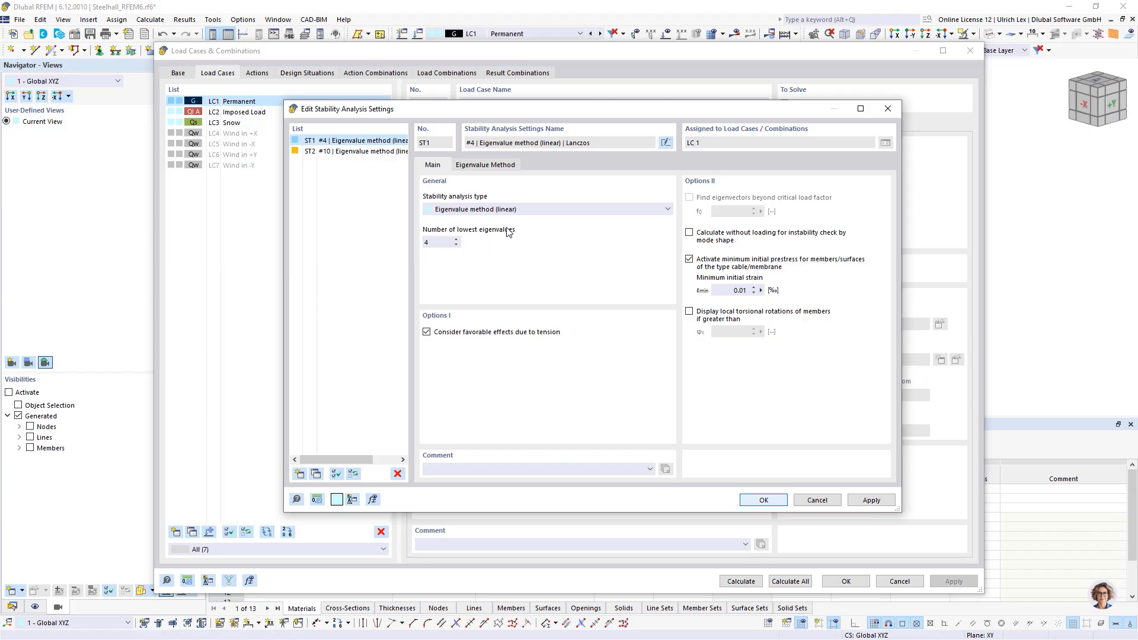
click(456, 240)
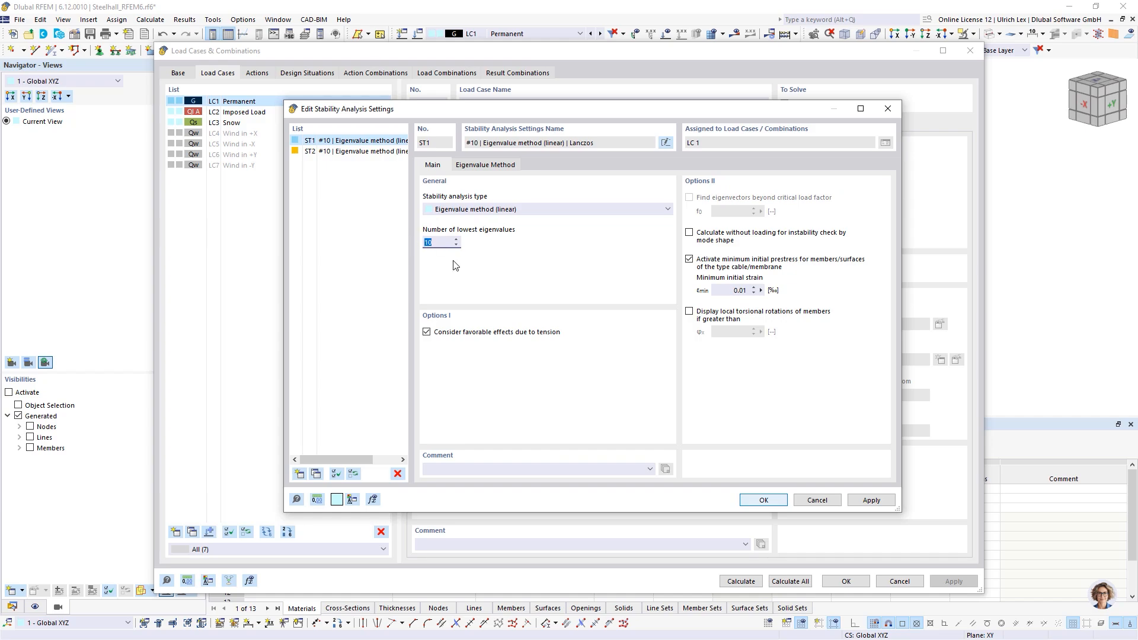
mouse_move(595, 109)
mouse_down()
mouse_move(566, 222)
mouse_move(597, 115)
mouse_up()
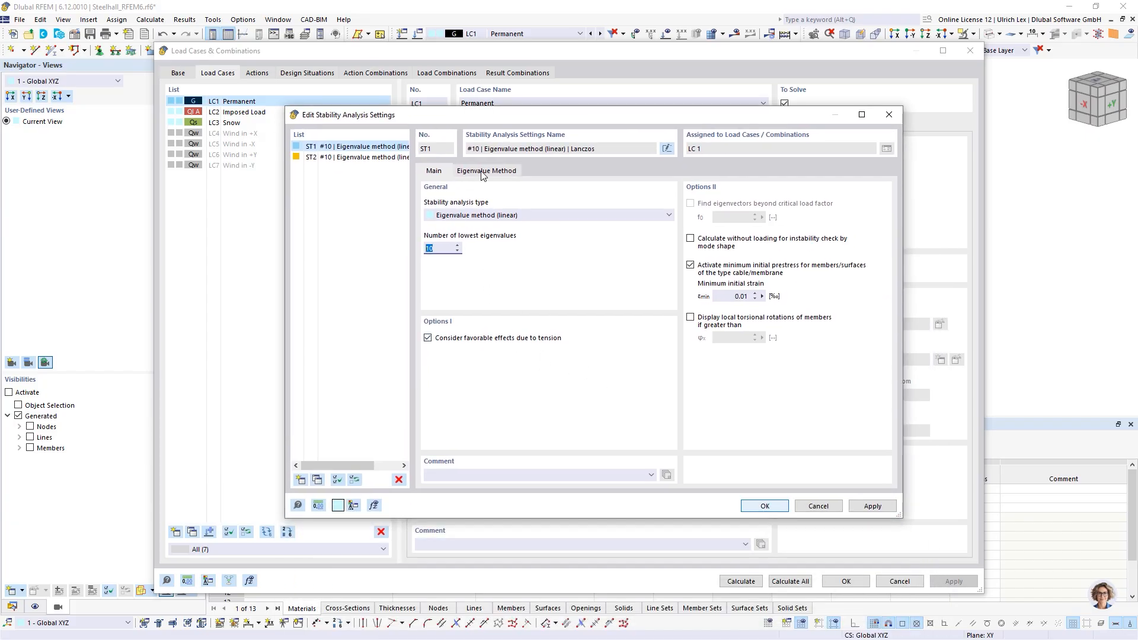
click(761, 507)
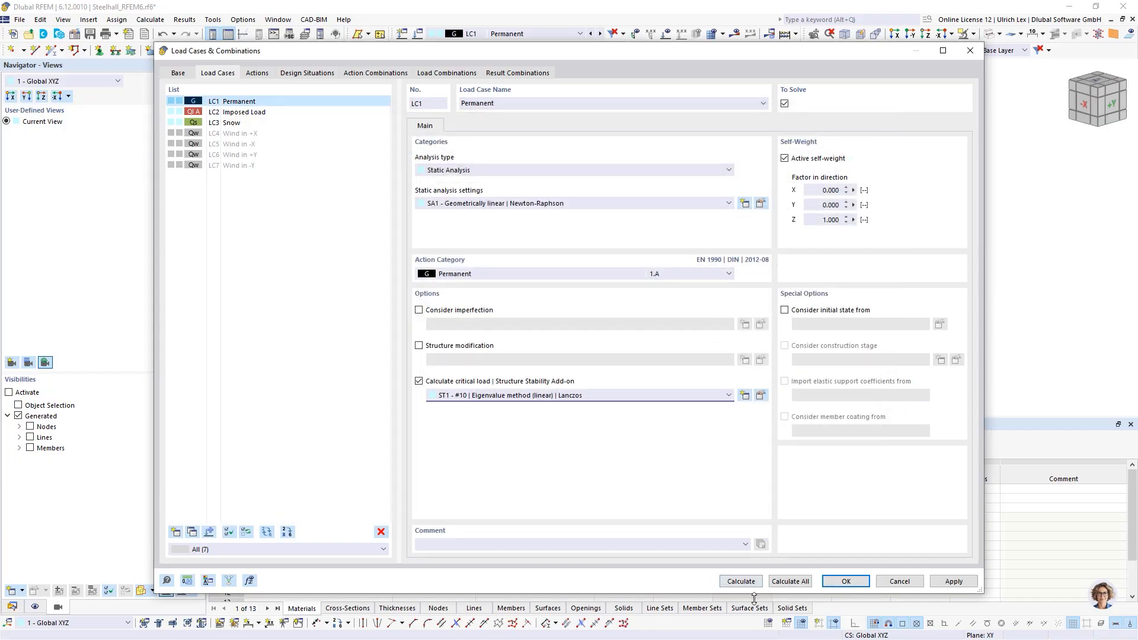
Calculate load case LC1 and display its Stability Analysis results, examining mode shape 1 from different directions.
click(751, 582)
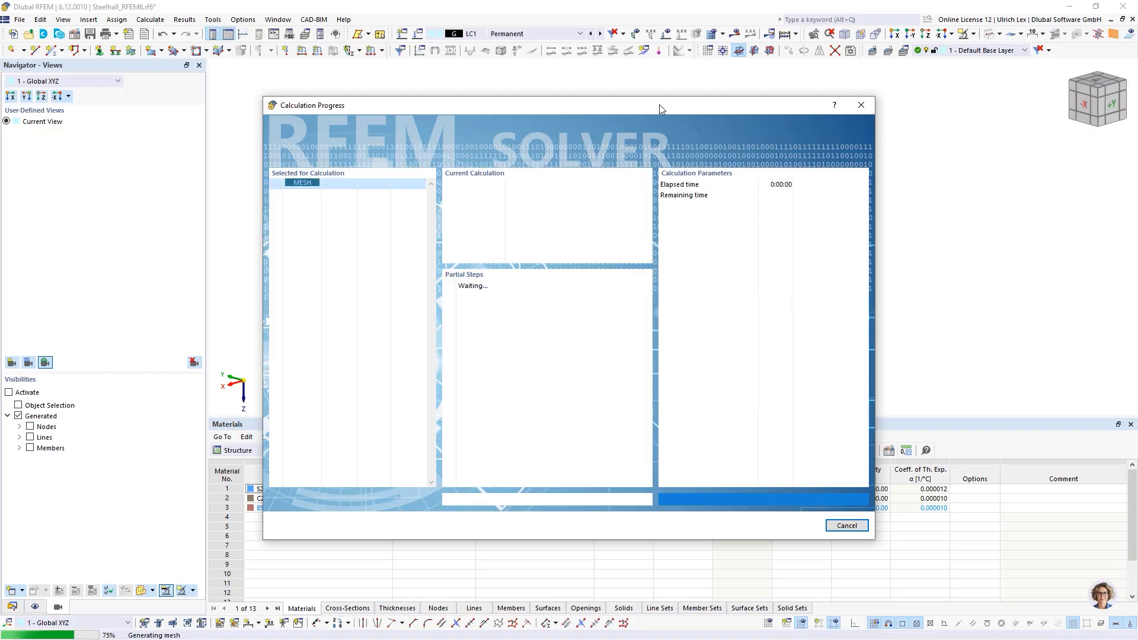
drag(661, 107, 854, 102)
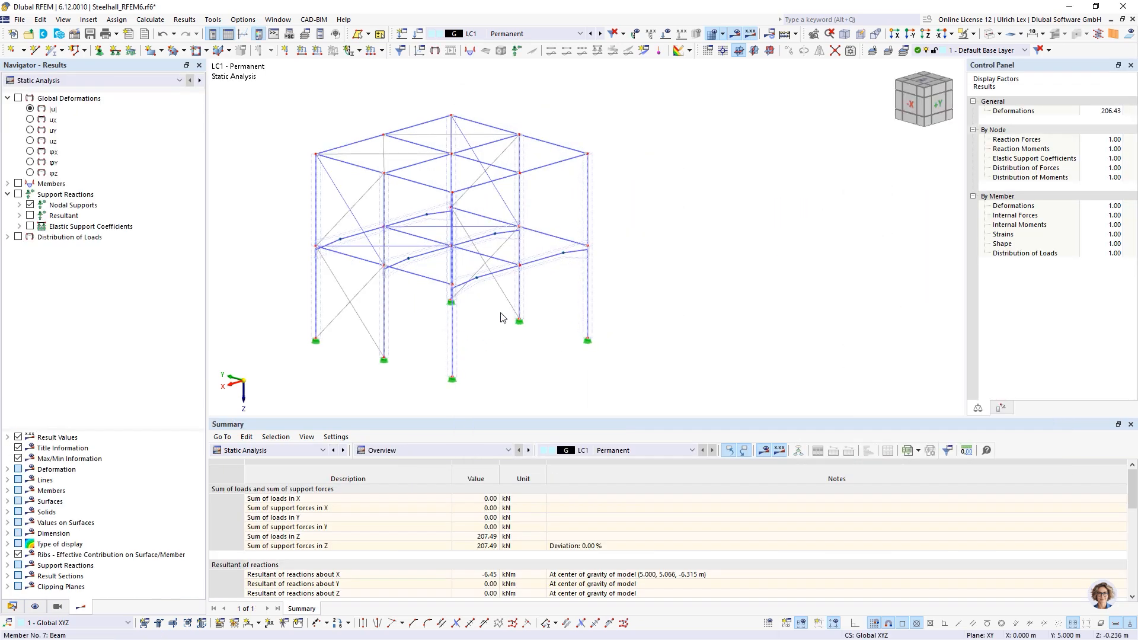
click(84, 85)
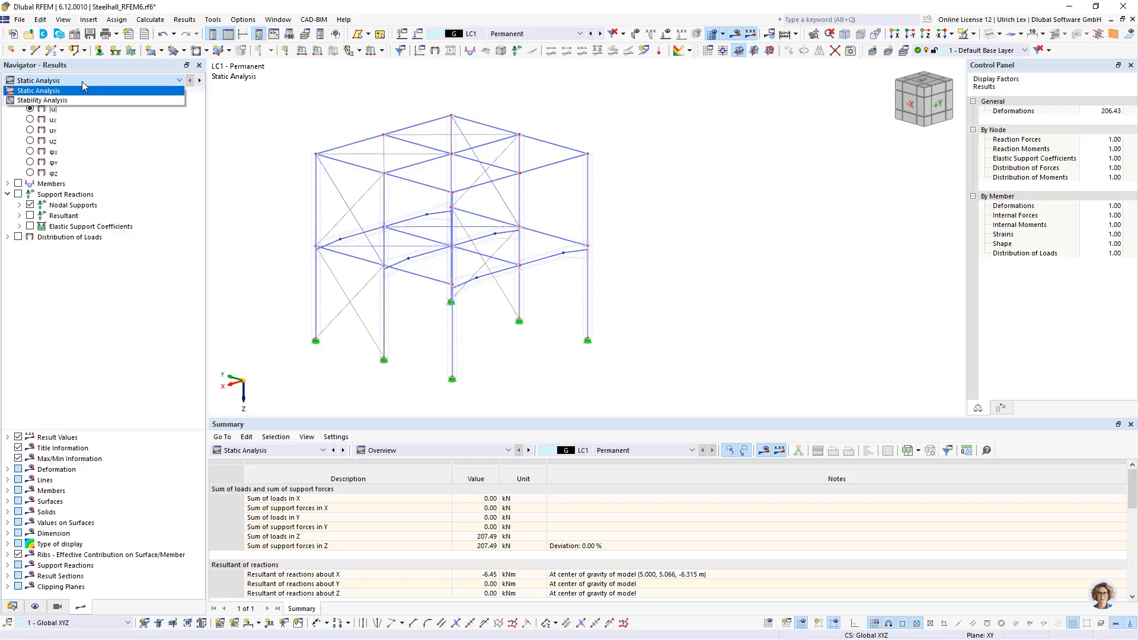
click(80, 96)
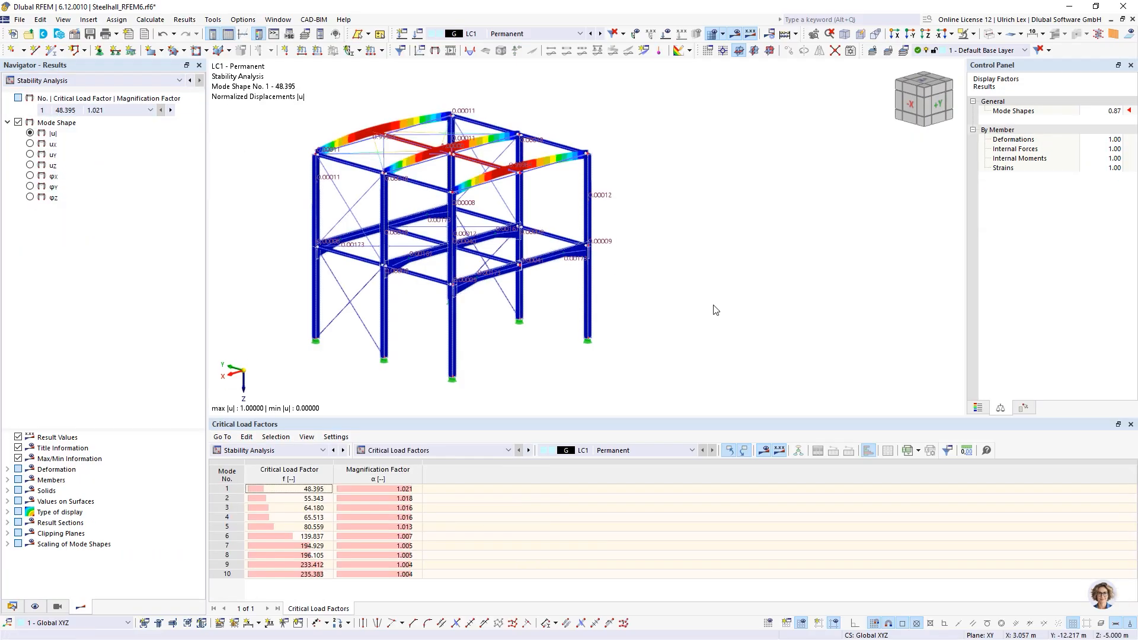
ctrl+middle_drag(714, 309, 769, 326)
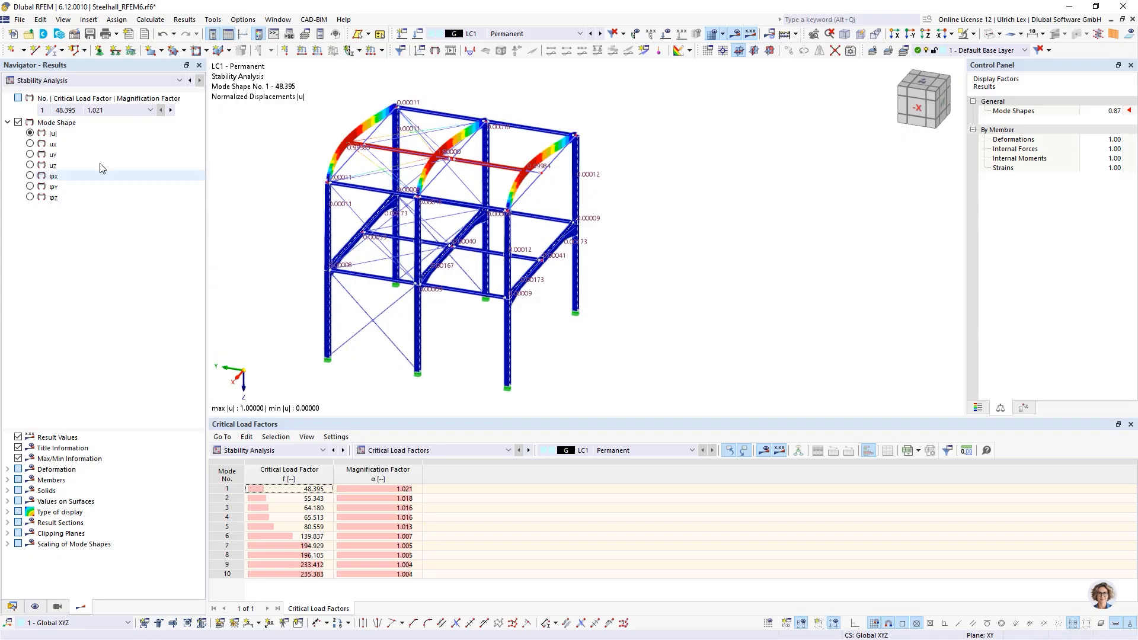
click(125, 112)
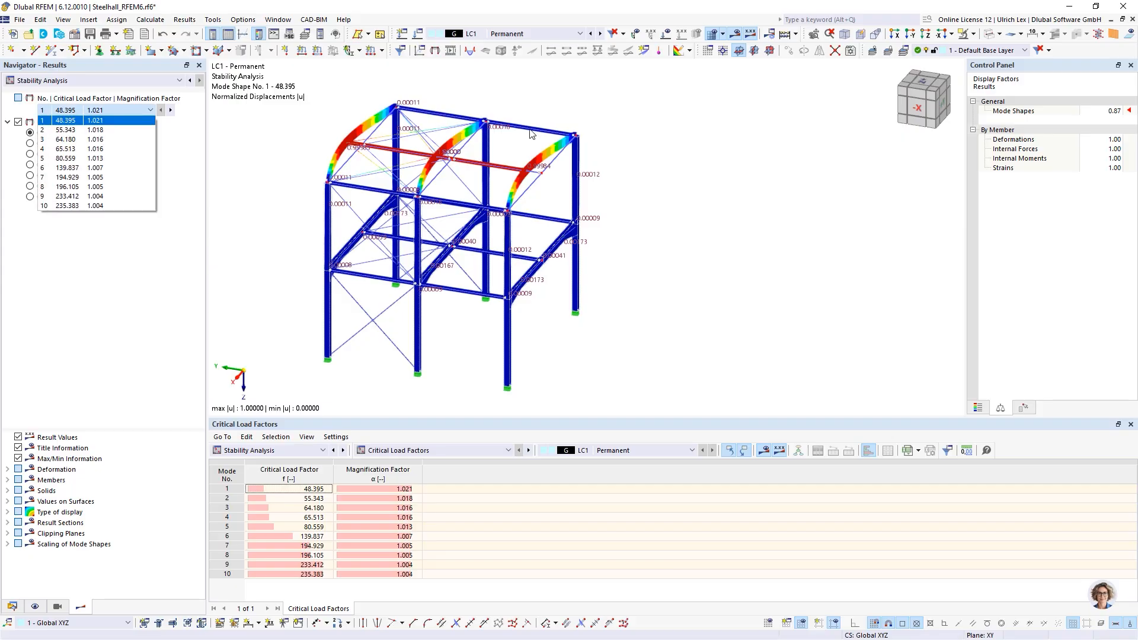
ctrl+middle_drag(795, 248, 734, 248)
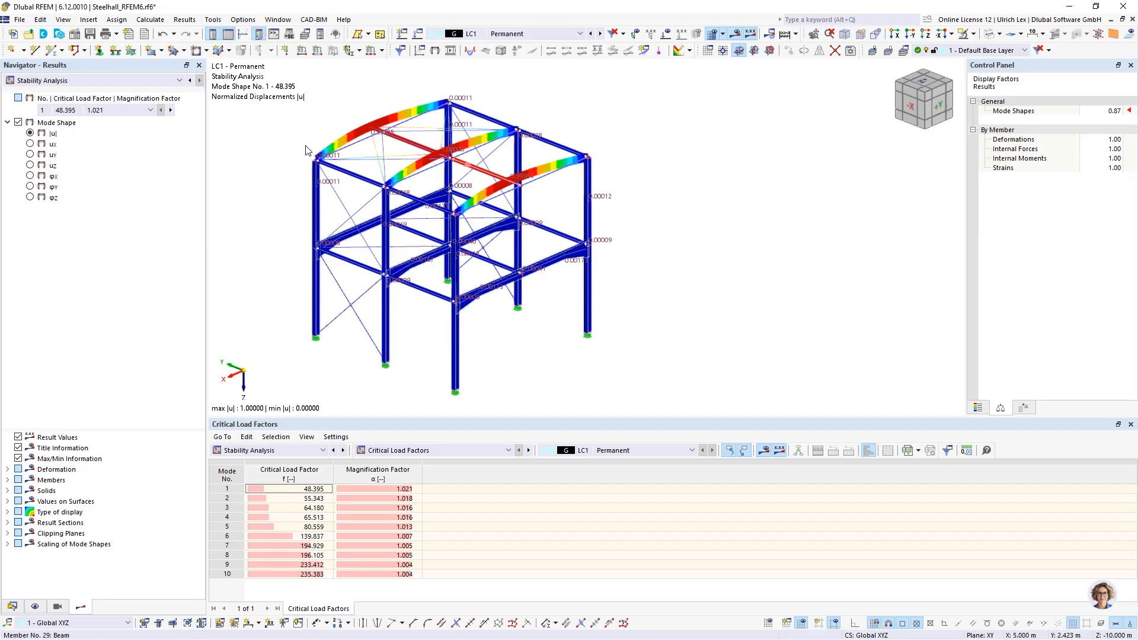
Display mode shapes 2 and 3 of LC1 in turn and examine the deformed frame from different sides.
click(124, 111)
click(120, 130)
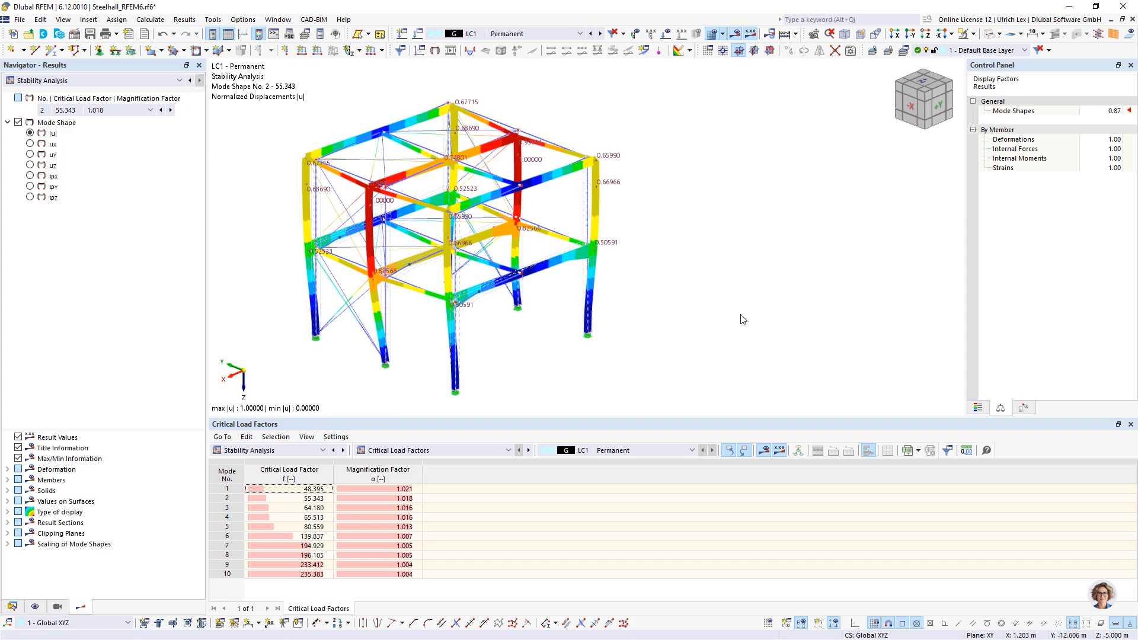
ctrl+middle_drag(741, 318, 575, 312)
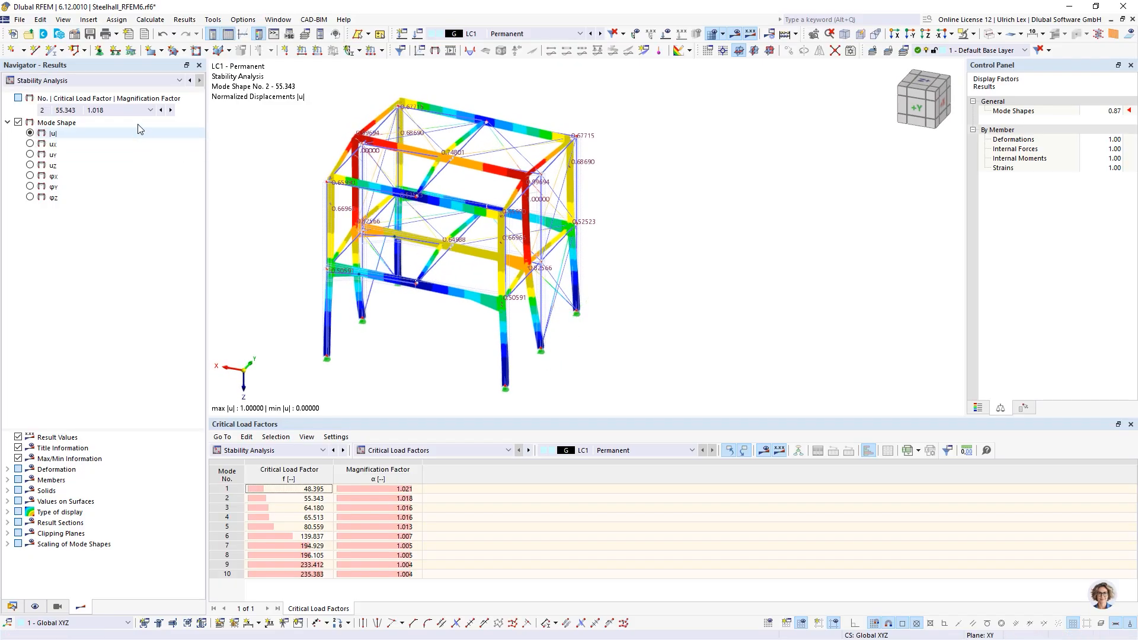
click(118, 110)
click(118, 139)
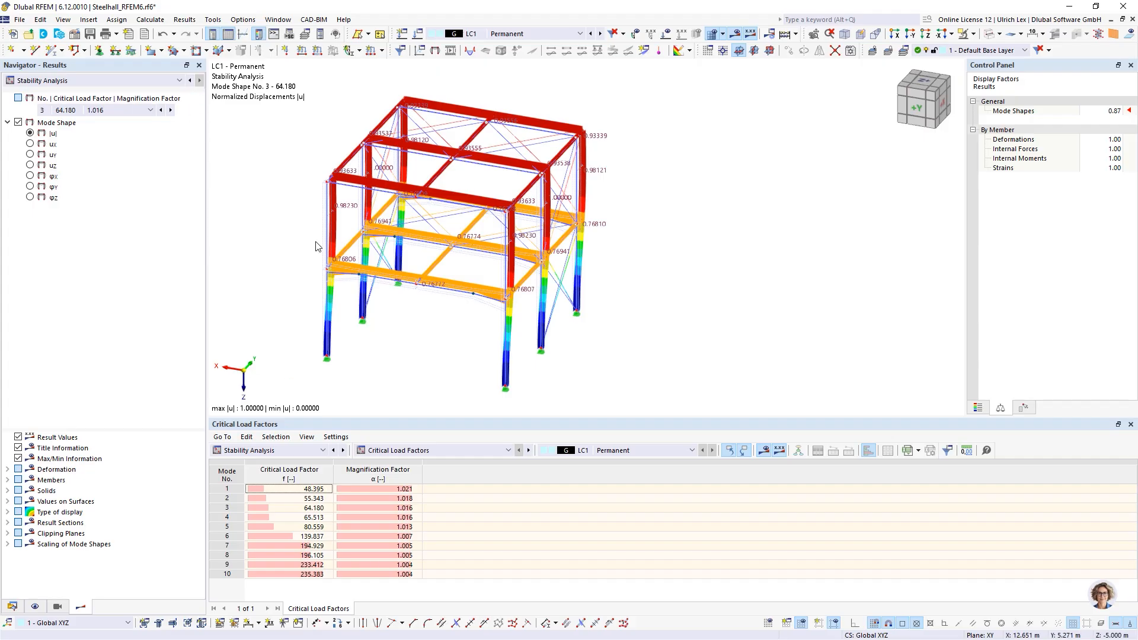
ctrl+middle_drag(275, 326, 489, 318)
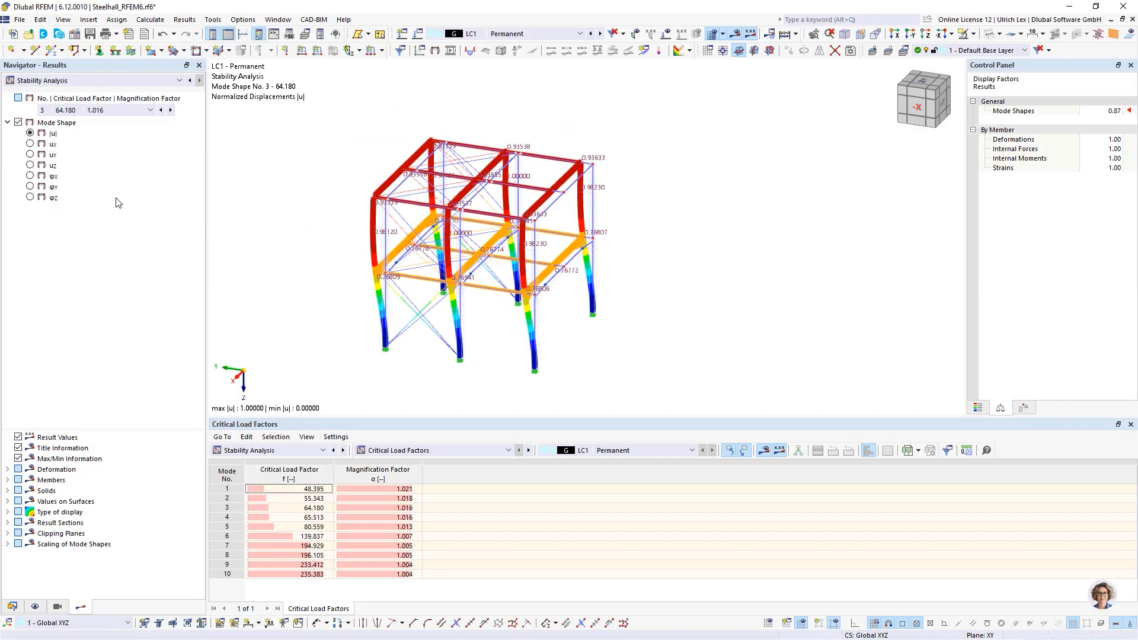
Display mode shapes 5 and 6 of LC1 in turn and examine which members buckle.
click(122, 110)
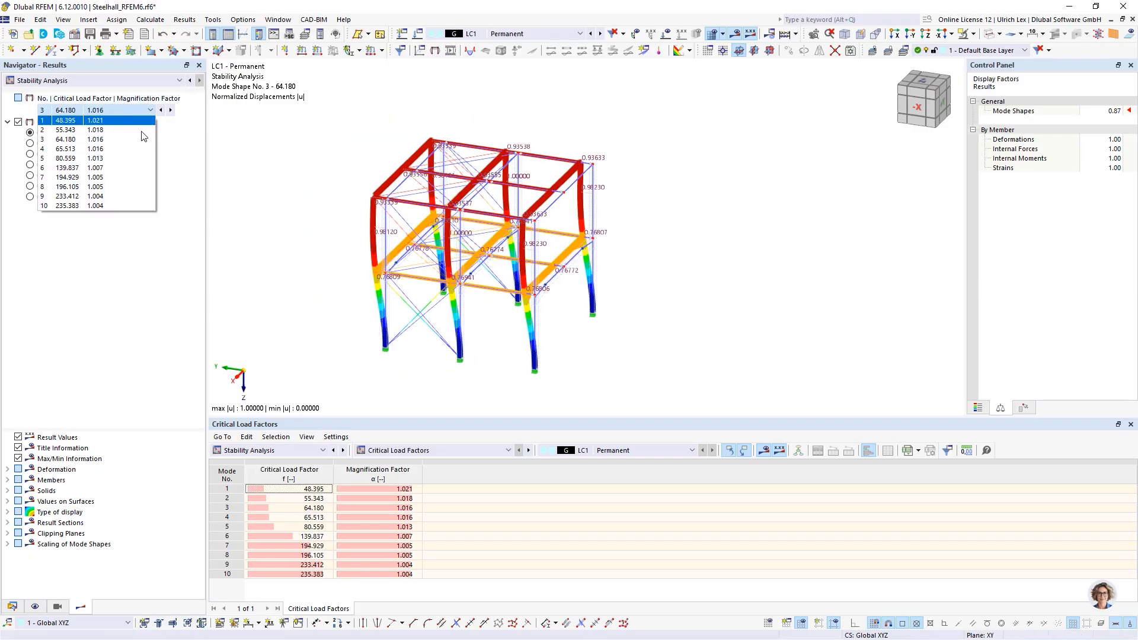
click(137, 158)
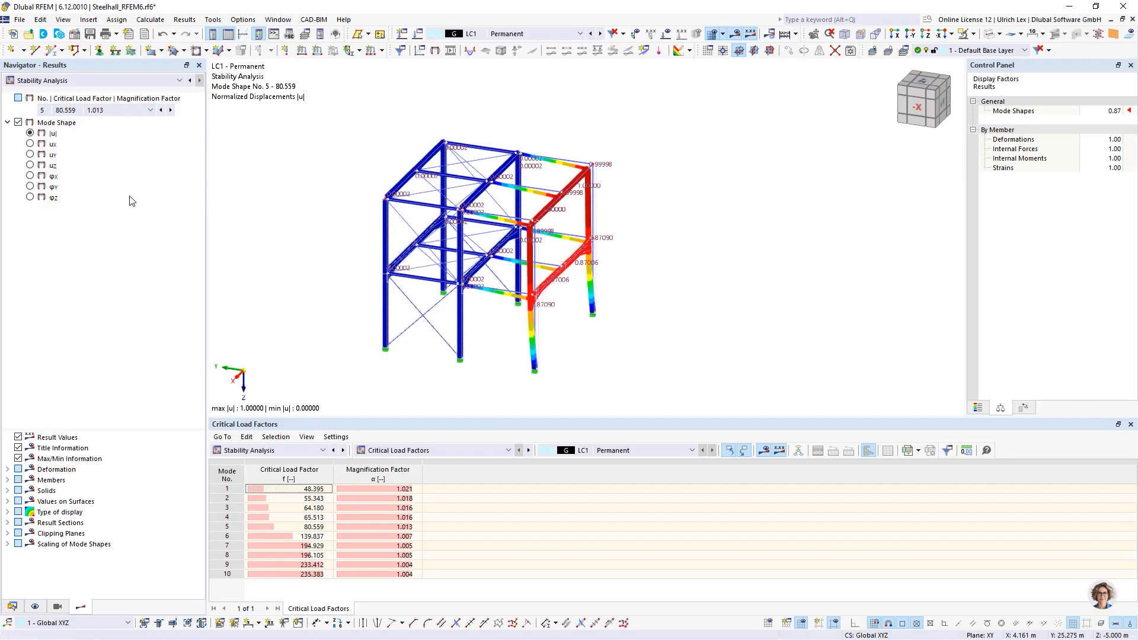
click(112, 110)
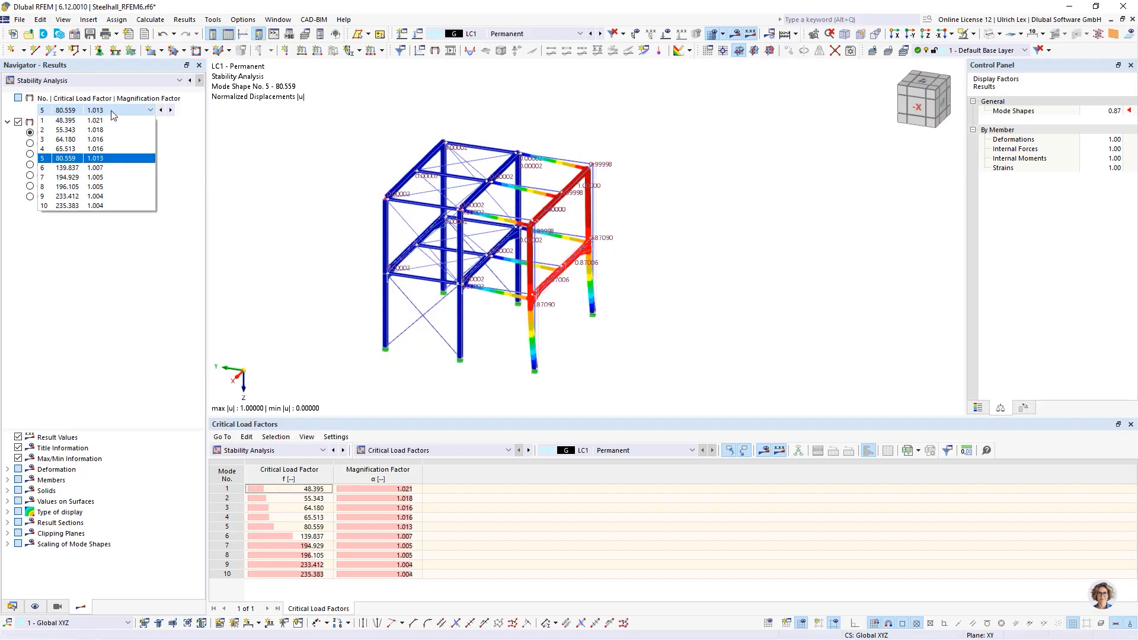
click(71, 168)
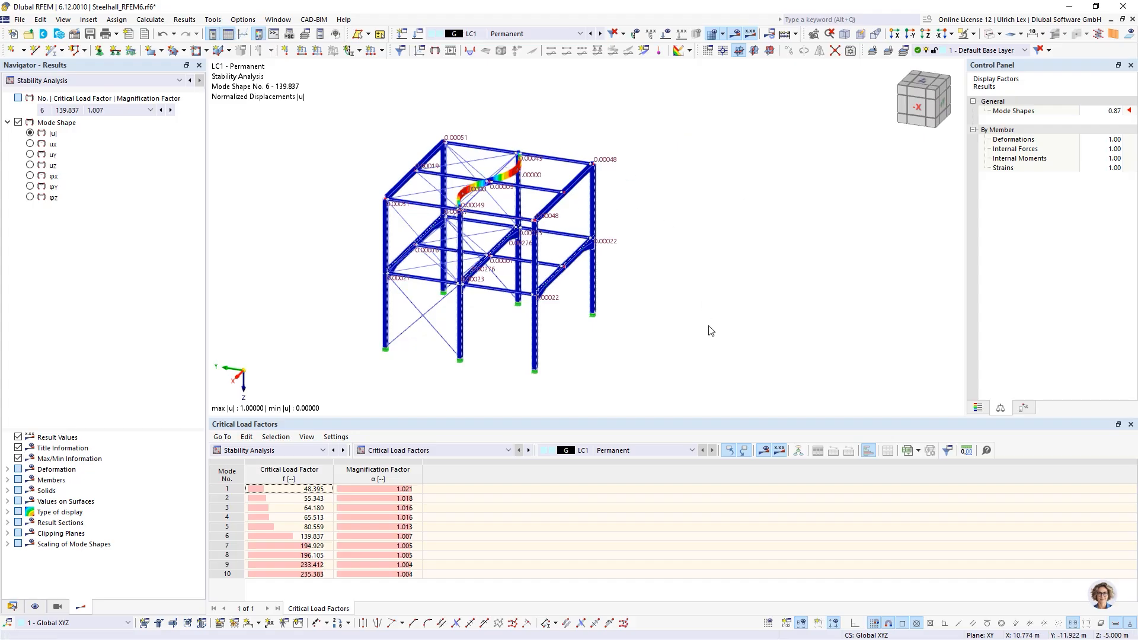
ctrl+middle_drag(673, 356, 643, 365)
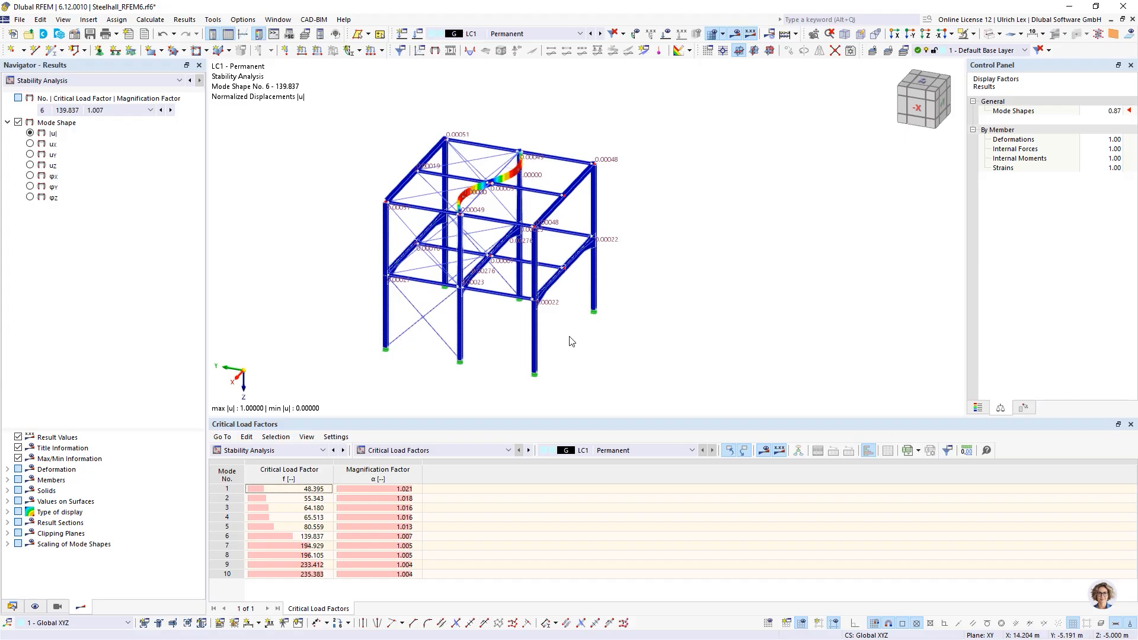
click(228, 517)
ctrl+middle_drag(594, 367, 545, 359)
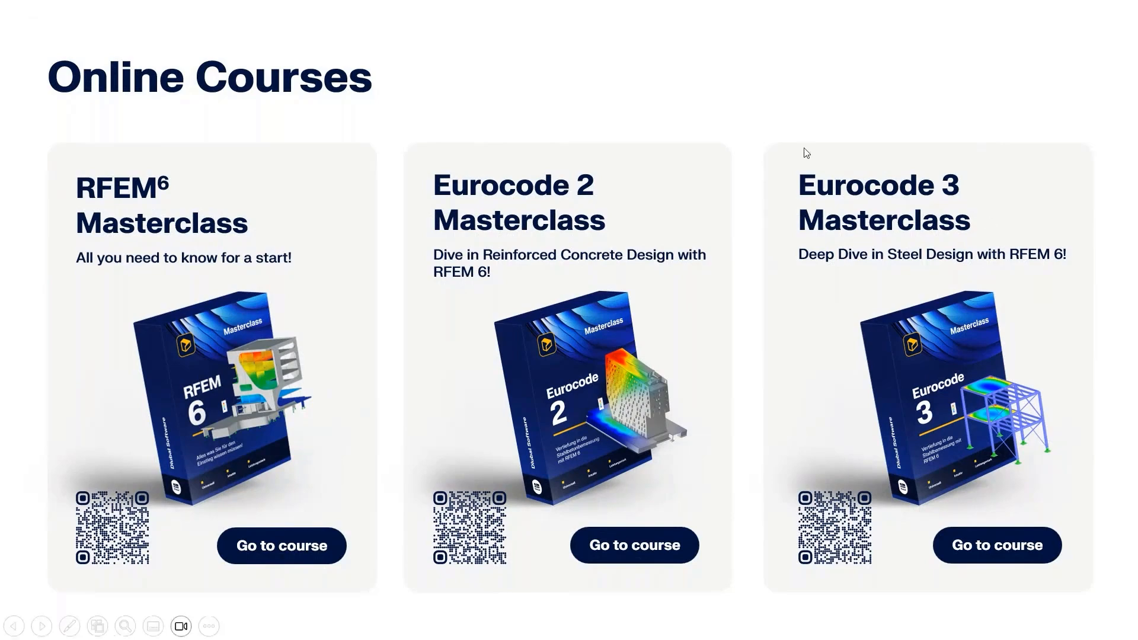
click(1011, 219)
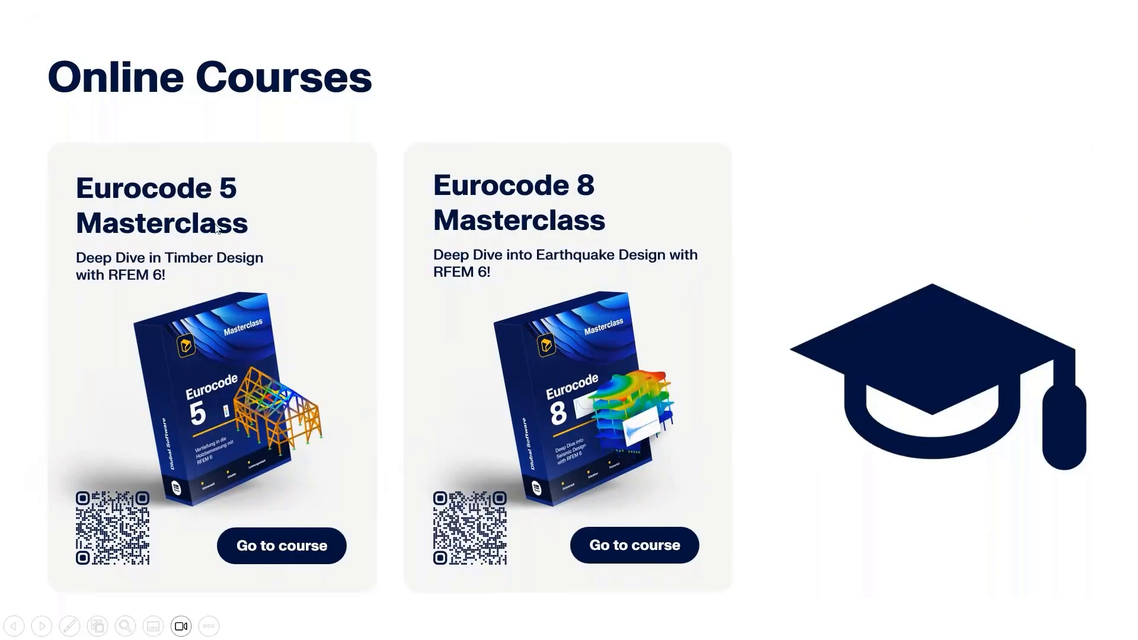